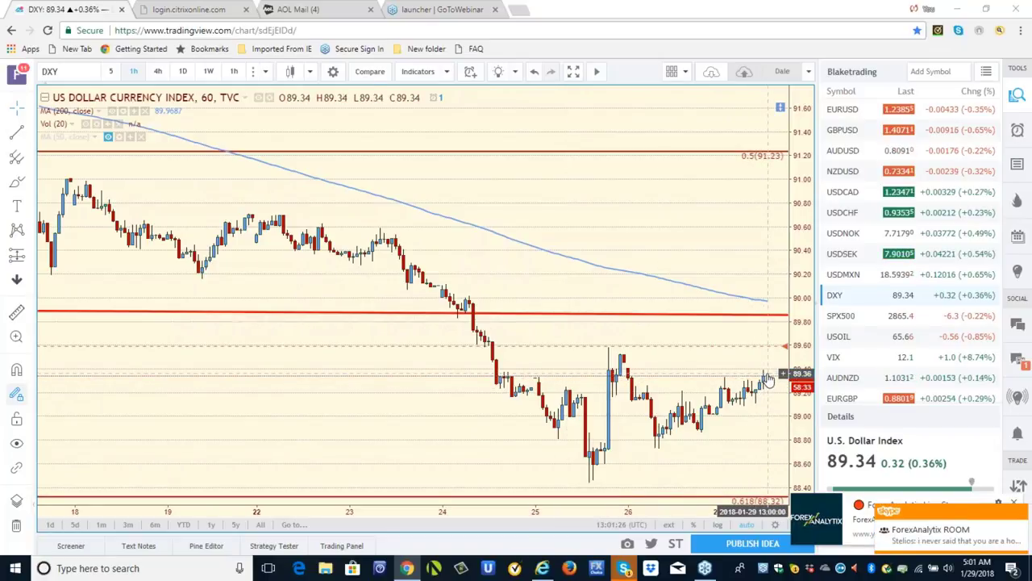
Load the GBPUSD 60-minute chart from the watchlist in place of DXY
{"action": "left_click", "coordinate": [843, 135]}
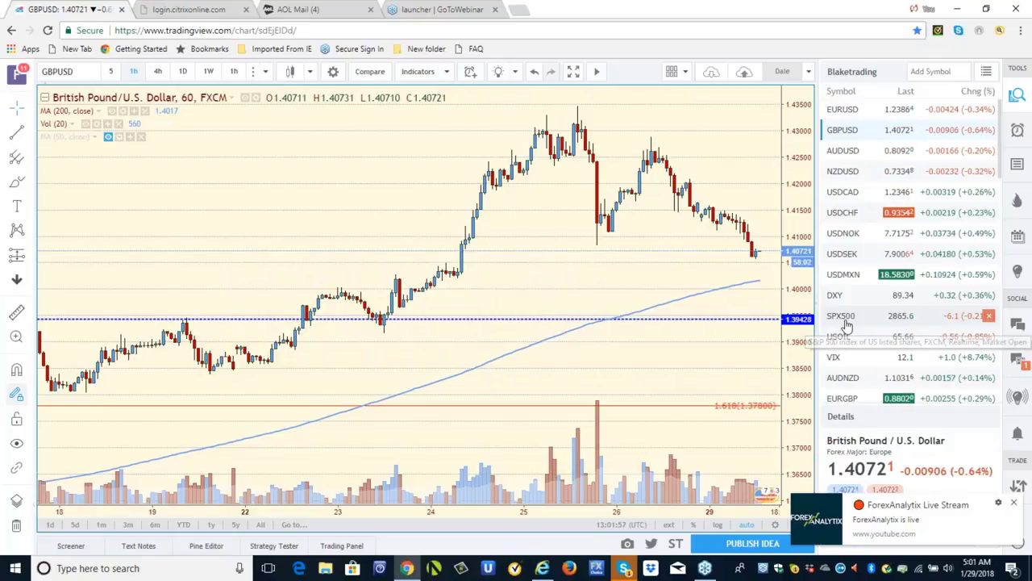
Load SPX500, restore its RSI pane beneath the price chart, then switch to USOIL
{"action": "left_click", "coordinate": [846, 322]}
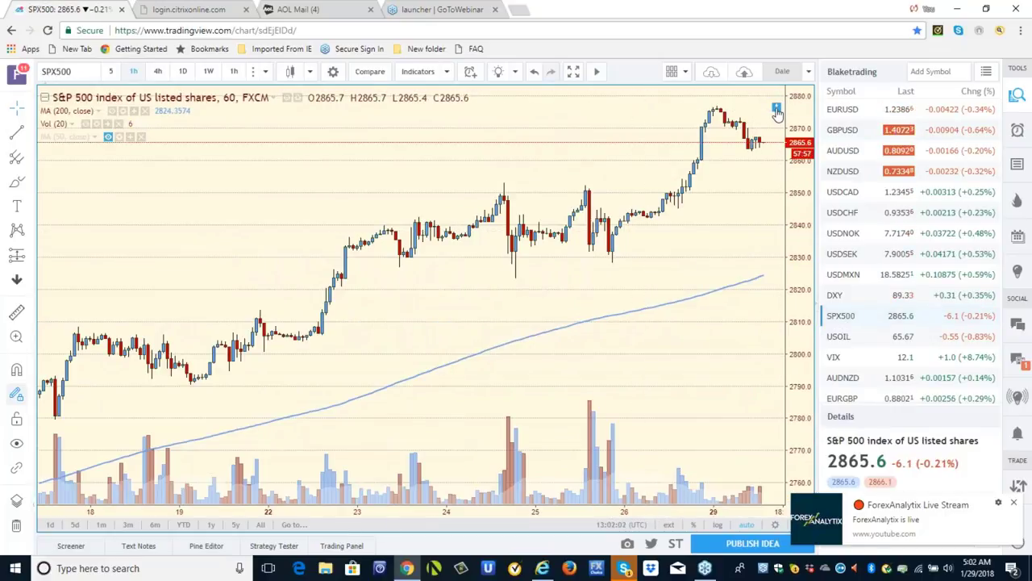
{"action": "left_click", "coordinate": [776, 110]}
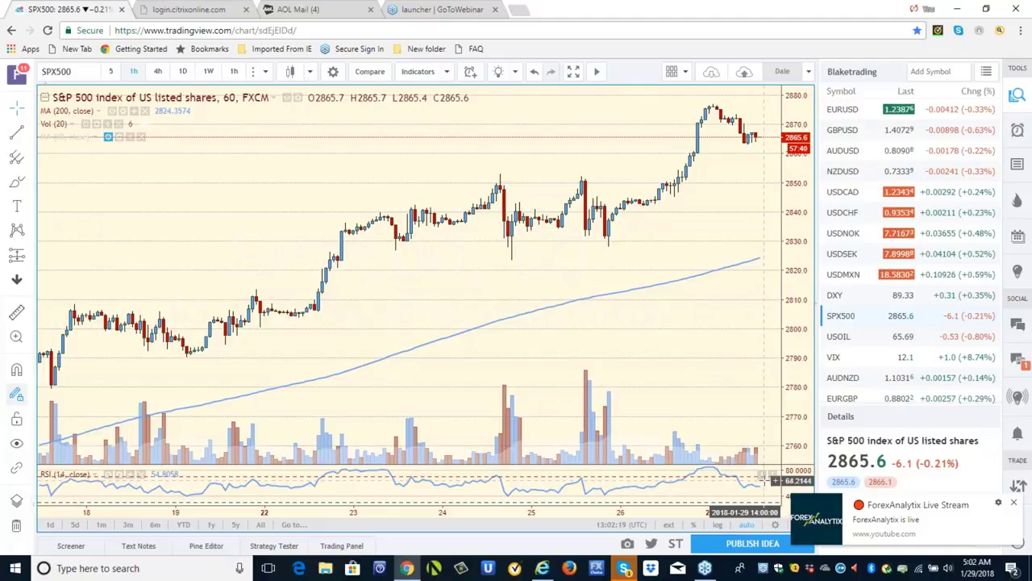
{"action": "left_click", "coordinate": [838, 339]}
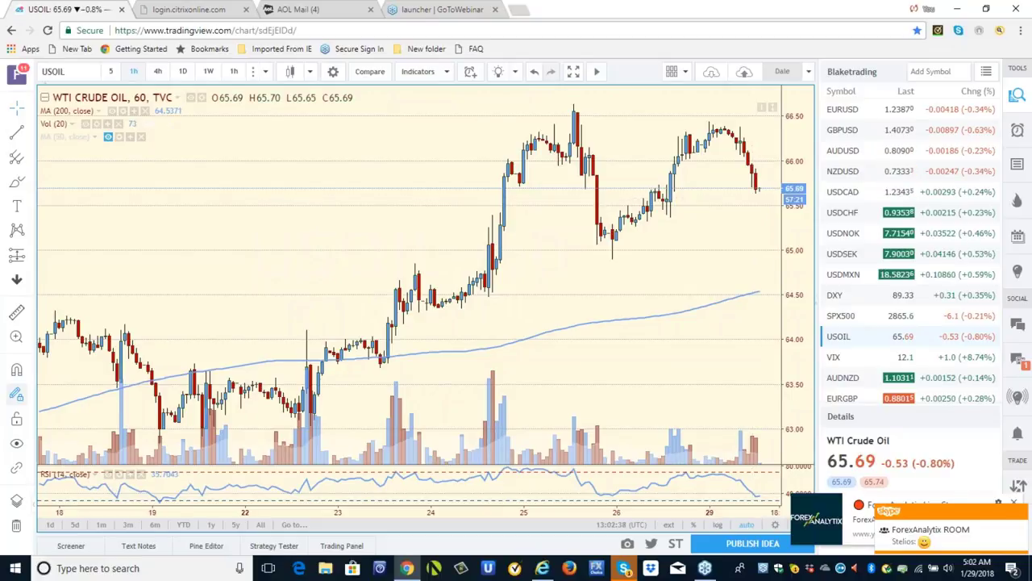
Return to the DXY 60-minute chart at 89.34 and scroll the watchlist down
{"action": "left_click", "coordinate": [836, 296]}
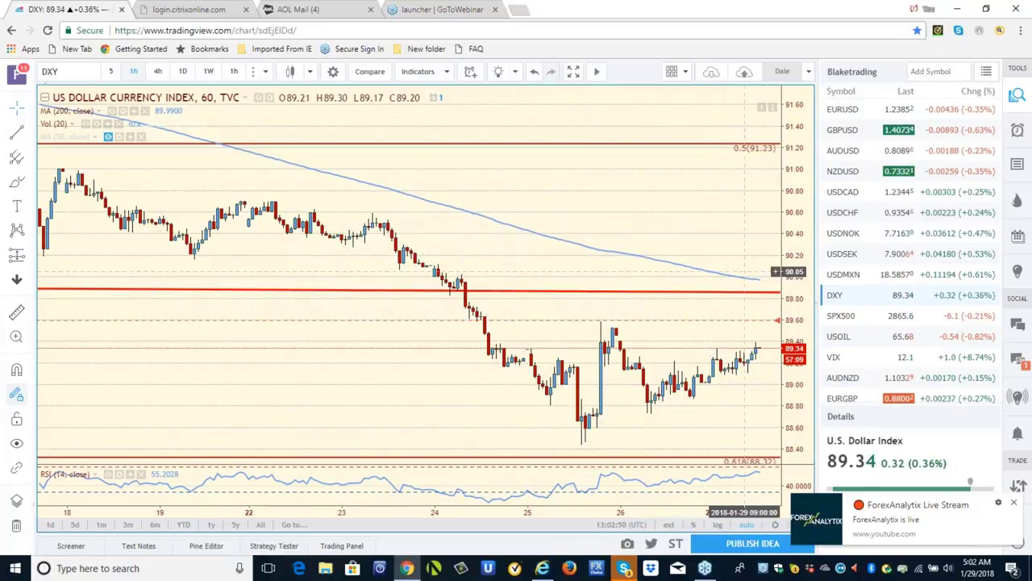
{"action": "left_click", "coordinate": [776, 319]}
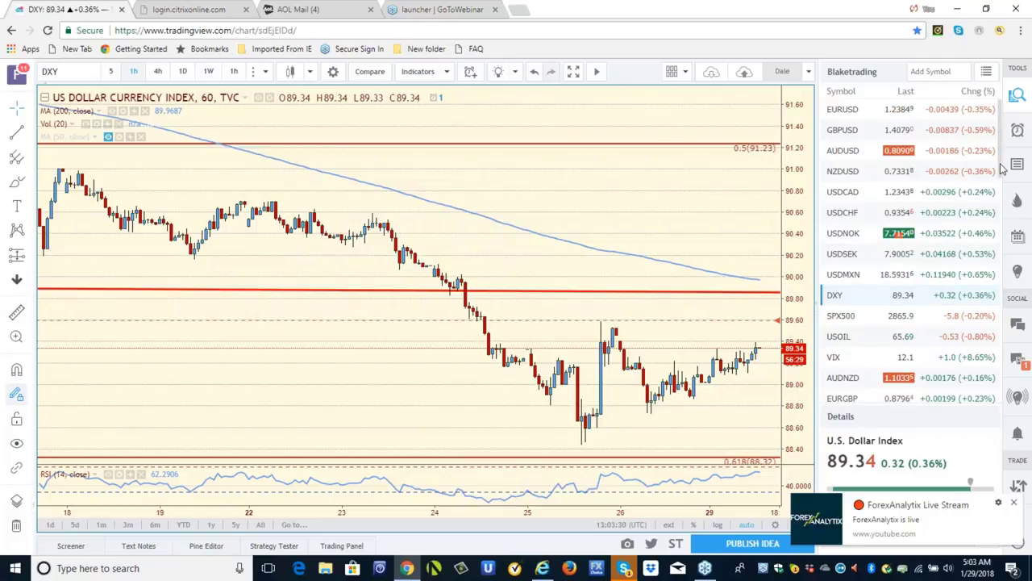
{"action": "scroll", "coordinate": [1002, 182], "scroll_direction": "down", "scroll_amount": 3}
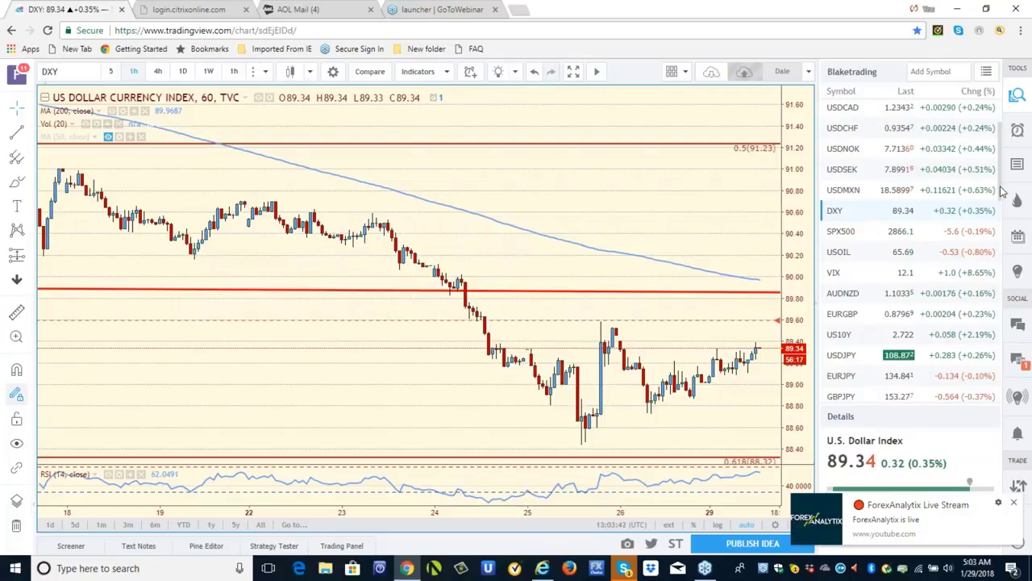
Load the VIX 60-minute chart with its 12.7 level from the watchlist
{"action": "left_click", "coordinate": [837, 276]}
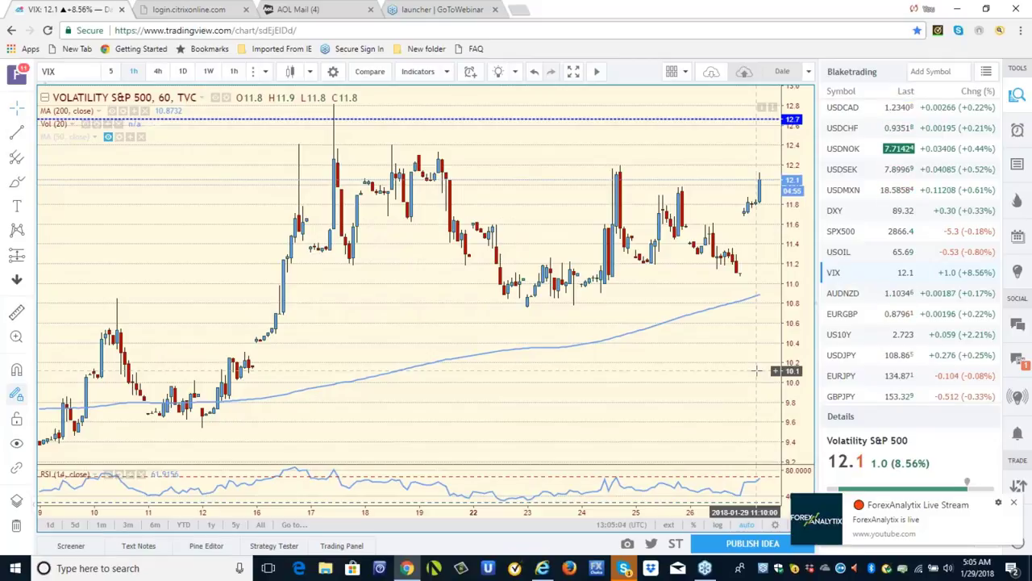
Return to the DXY chart from the watchlist
{"action": "left_click", "coordinate": [838, 213]}
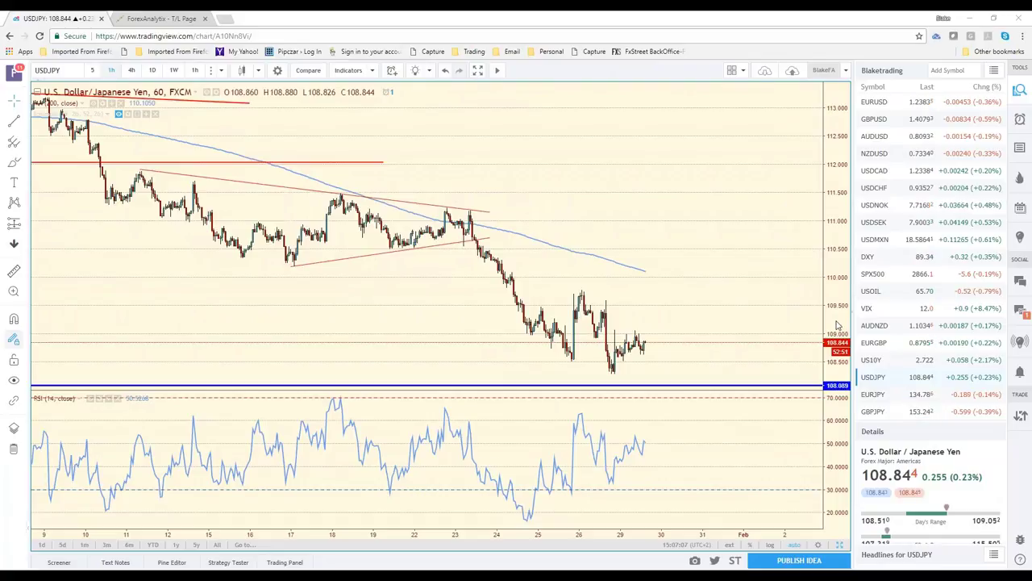
Load EURUSD, select its Fibonacci retracement and zoom out to show more hourly bars
{"action": "left_click", "coordinate": [873, 102]}
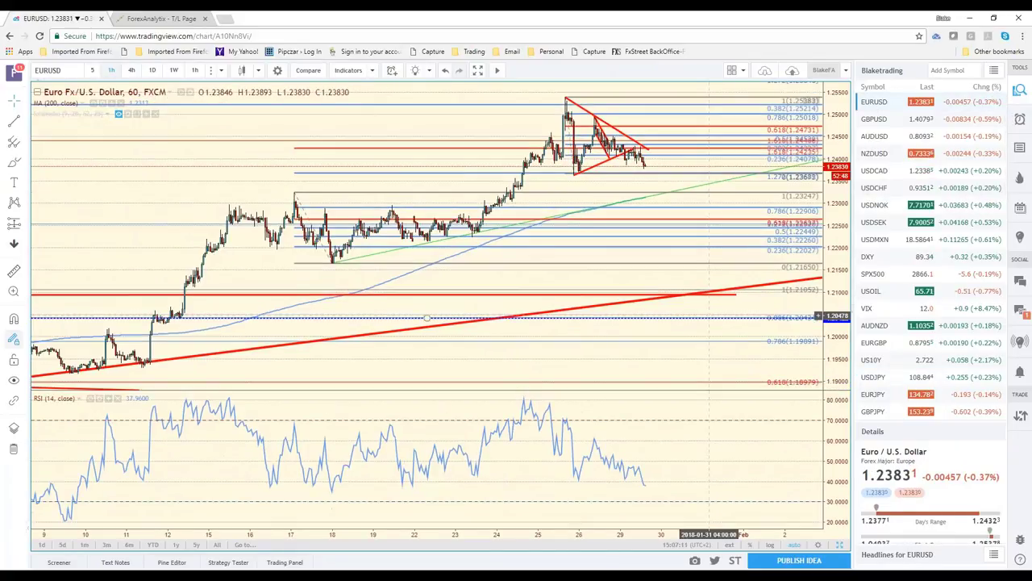
{"action": "scroll", "coordinate": [619, 261], "scroll_direction": "up", "scroll_amount": 1}
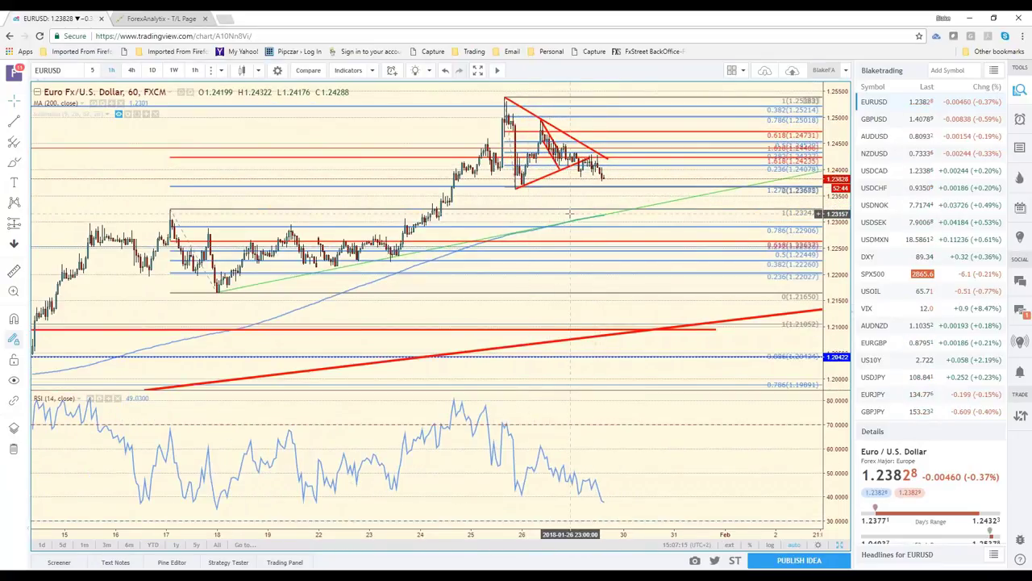
{"action": "scroll", "coordinate": [610, 268], "scroll_direction": "down", "scroll_amount": 2}
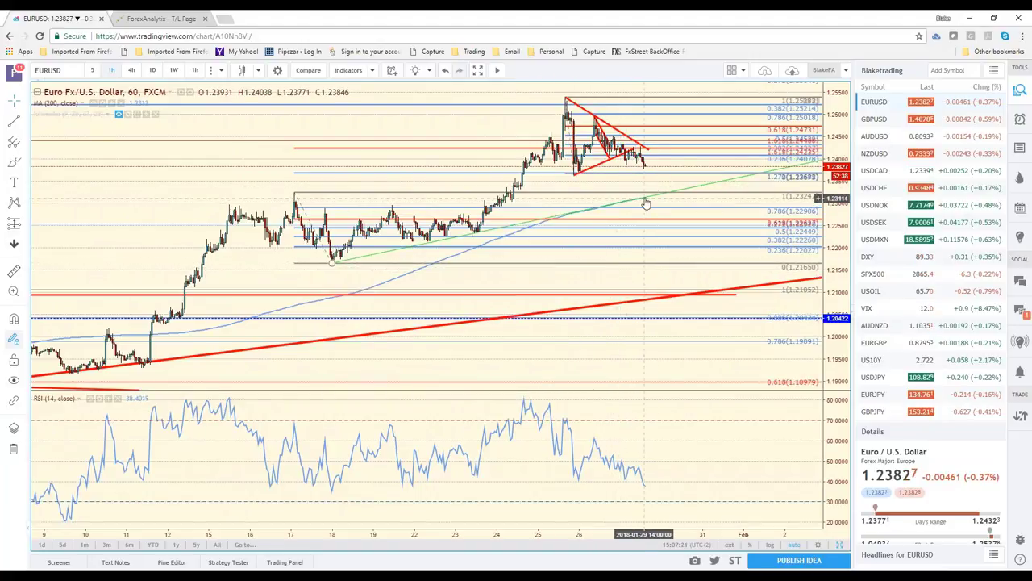
{"action": "left_click", "coordinate": [514, 229]}
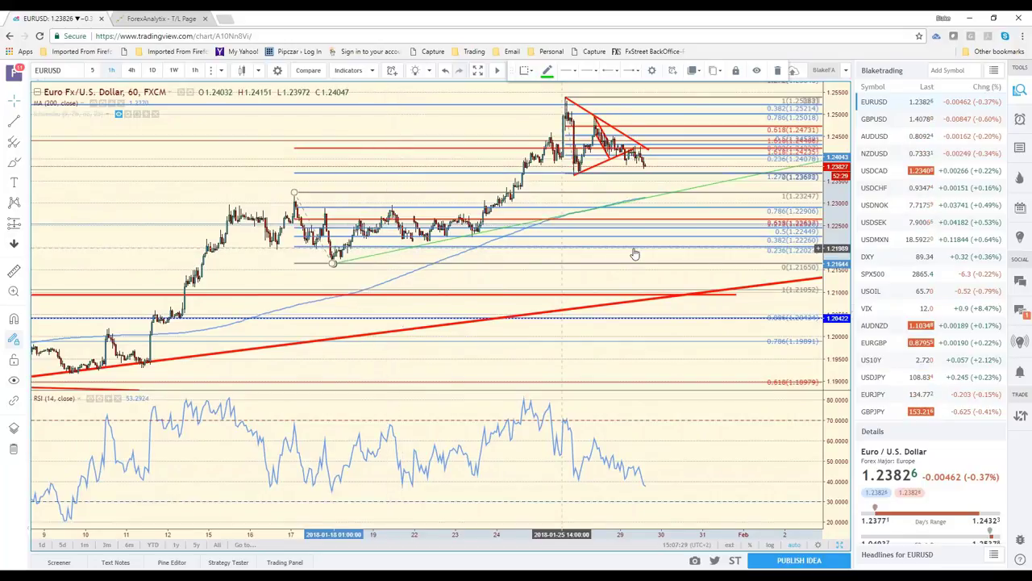
{"action": "scroll", "coordinate": [613, 262], "scroll_direction": "down", "scroll_amount": 2}
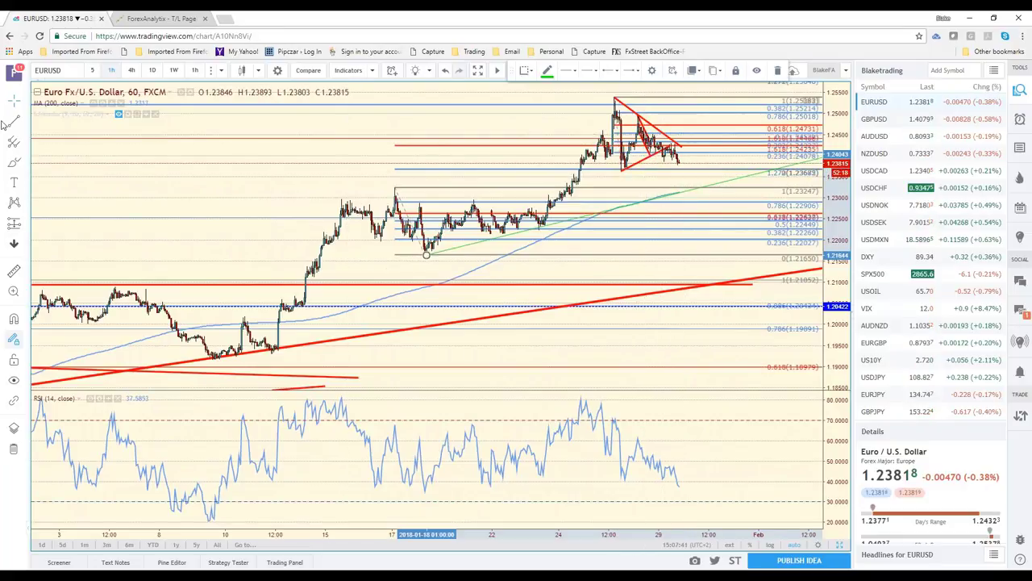
Draw a red path dipping to the green trendline and rising toward 1.2400, then load DXY
{"action": "left_click", "coordinate": [355, 149]}
{"action": "left_click", "coordinate": [684, 168]}
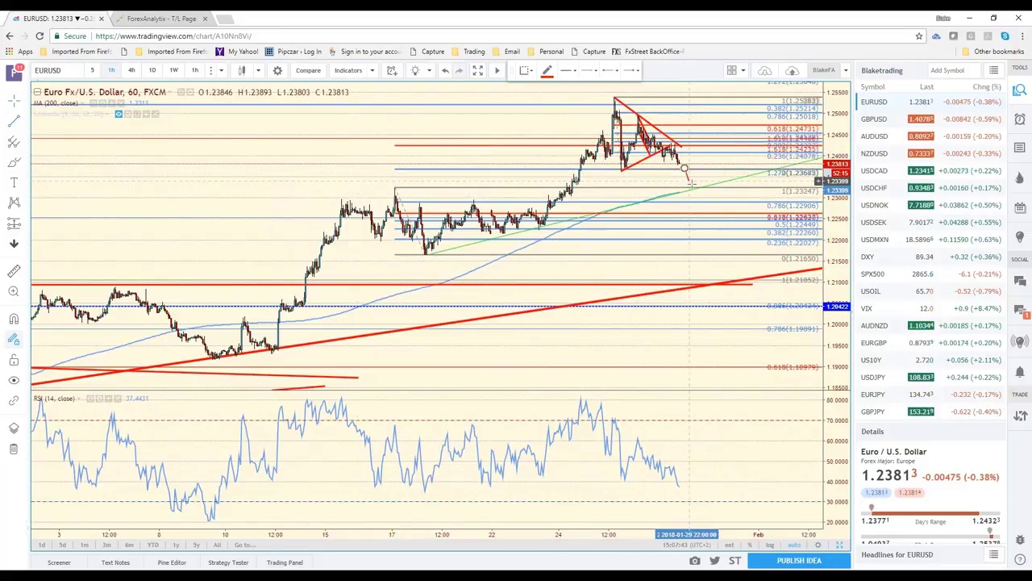
{"action": "left_click", "coordinate": [697, 187]}
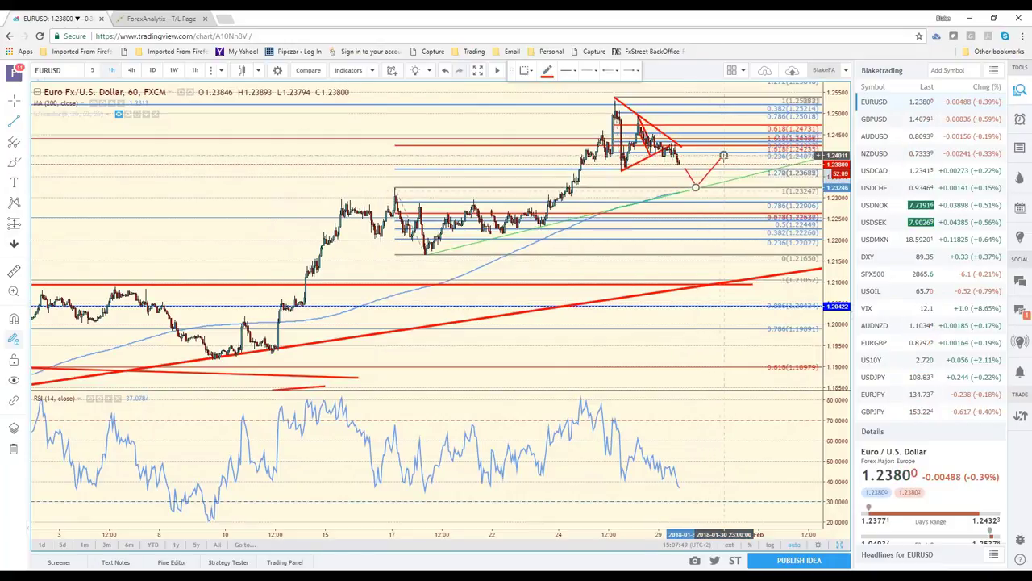
{"action": "left_click", "coordinate": [723, 154]}
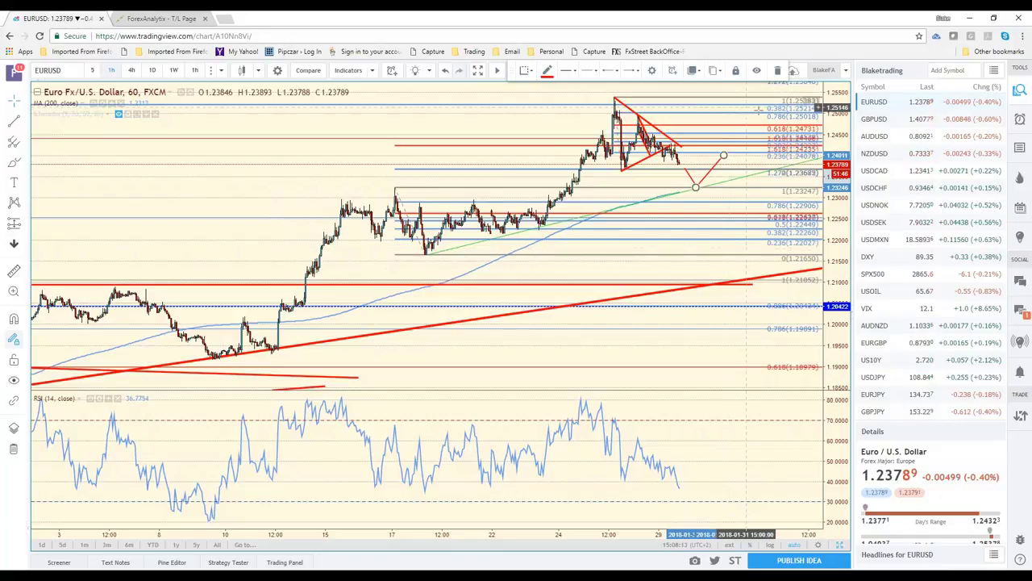
{"action": "left_click", "coordinate": [899, 265]}
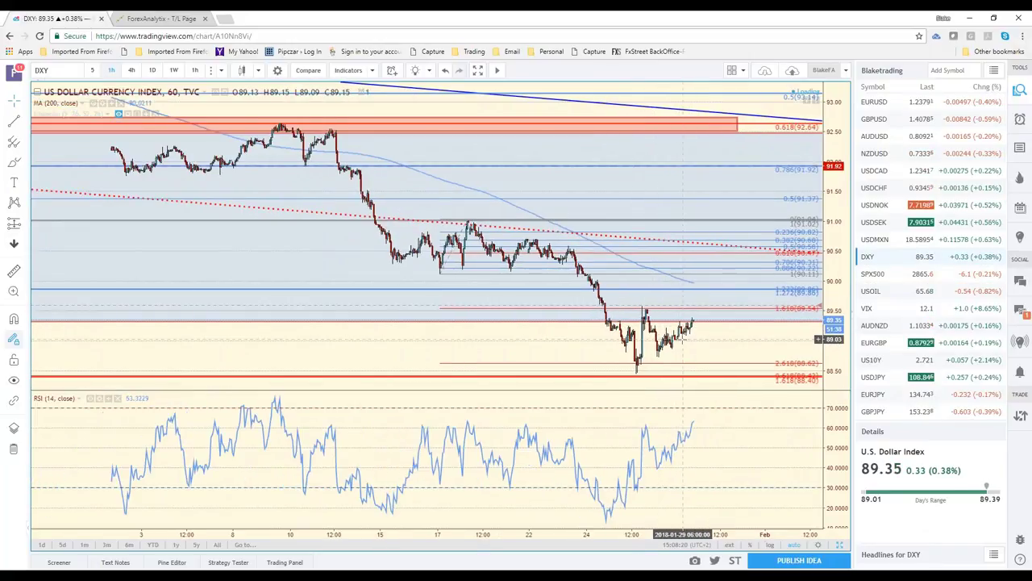
Zoom out the DXY hourly chart to reveal history back to late December
{"action": "scroll", "coordinate": [683, 338], "scroll_direction": "down", "scroll_amount": 3}
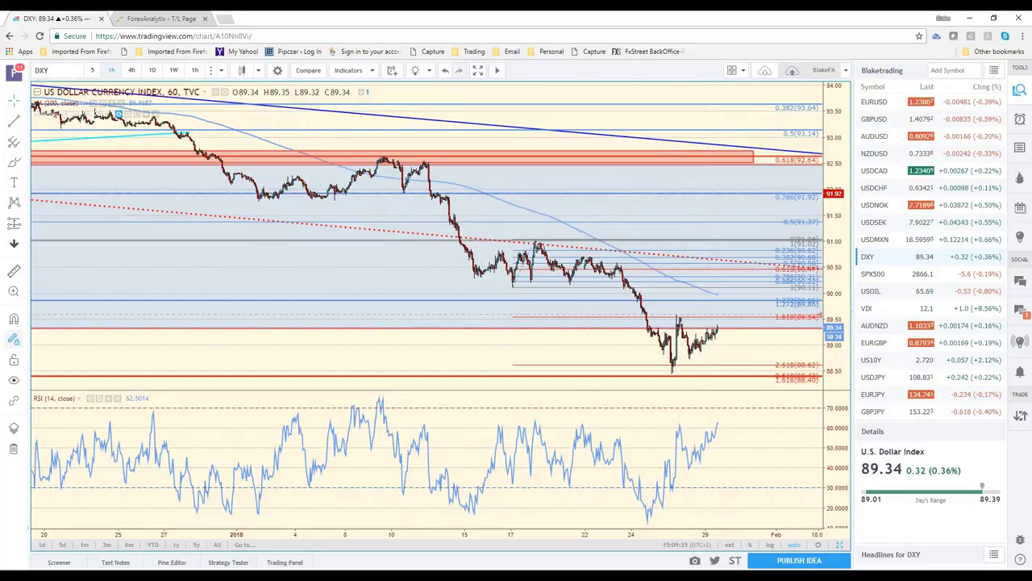
Switch DXY to daily bars and zoom the view to span 2016 to early 2018
{"action": "left_click", "coordinate": [152, 70]}
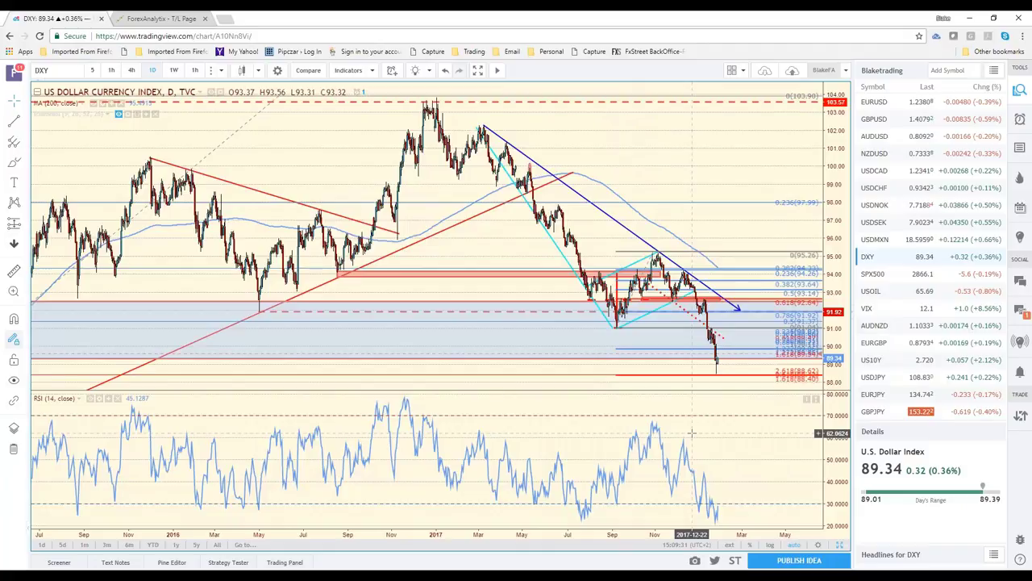
{"action": "scroll", "coordinate": [691, 433], "scroll_direction": "up", "scroll_amount": 5}
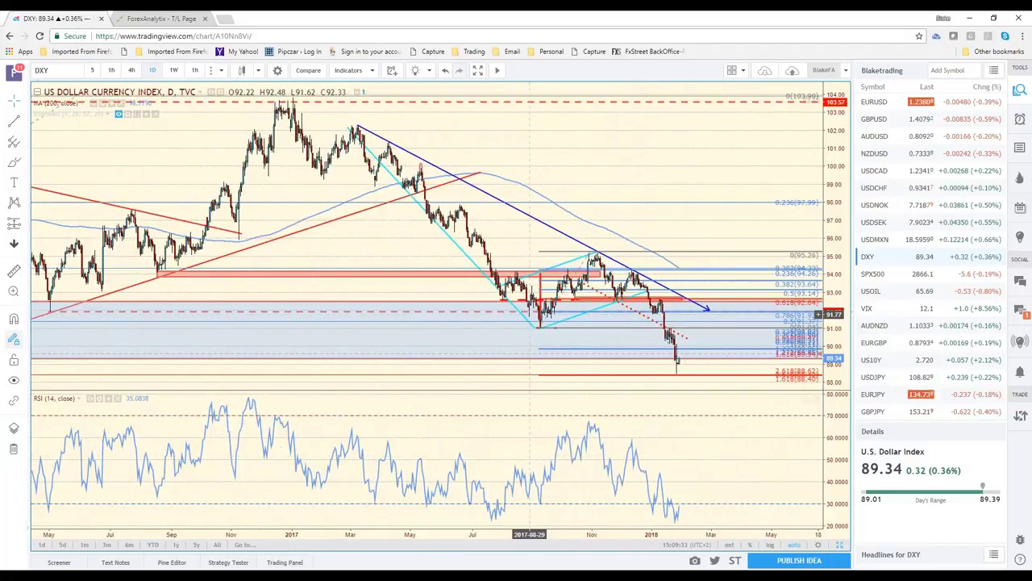
{"action": "left_click", "coordinate": [134, 70]}
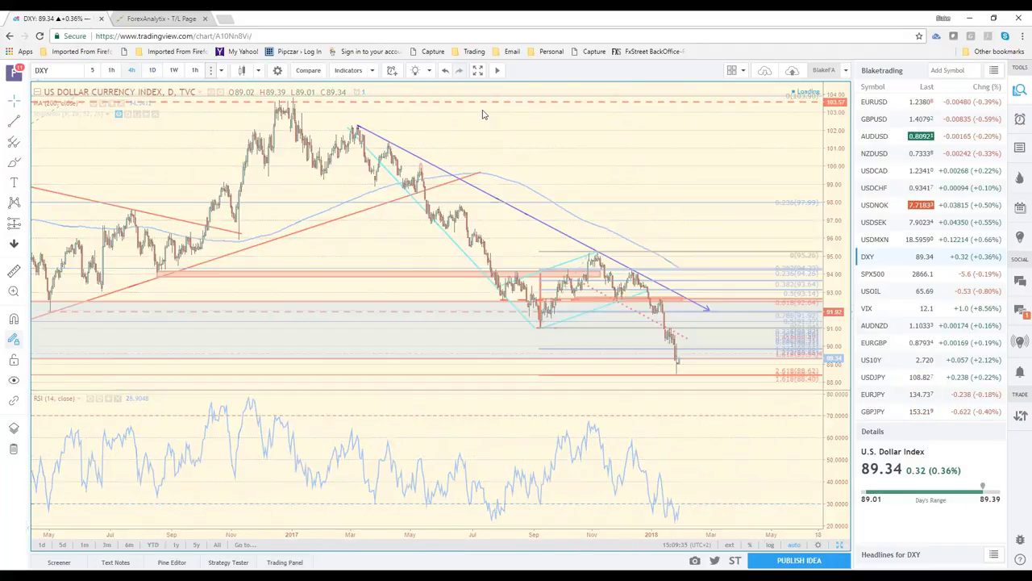
{"action": "scroll", "coordinate": [683, 267], "scroll_direction": "down", "scroll_amount": 2}
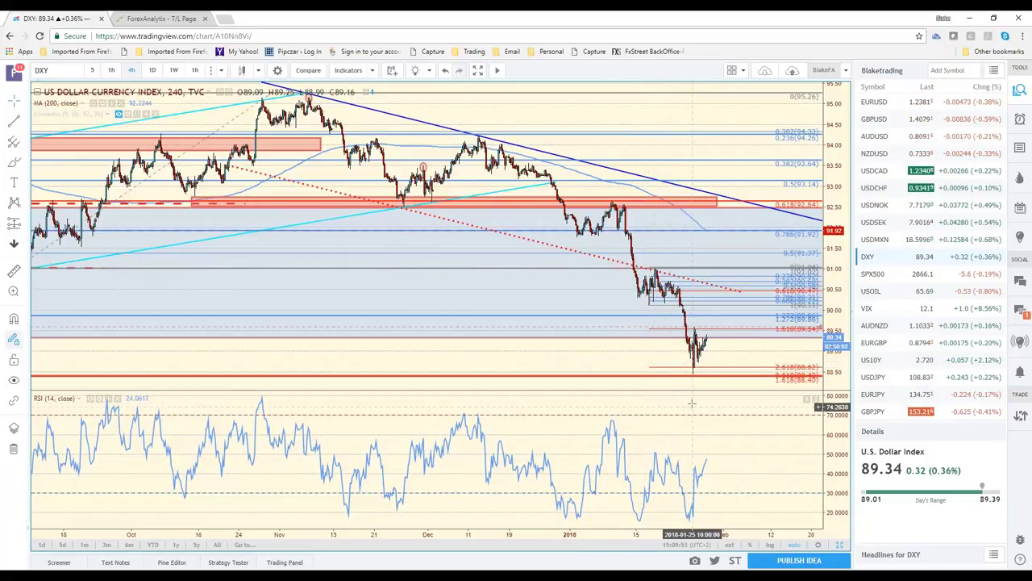
{"action": "scroll", "coordinate": [692, 396], "scroll_direction": "down", "scroll_amount": 4}
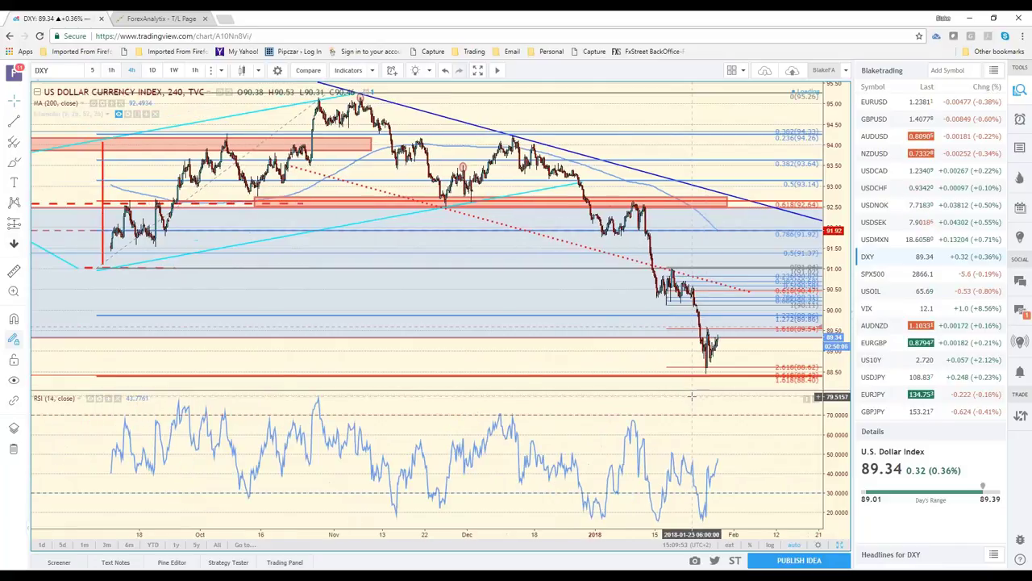
{"action": "left_click_drag", "start_coordinate": [298, 301], "coordinate": [299, 298]}
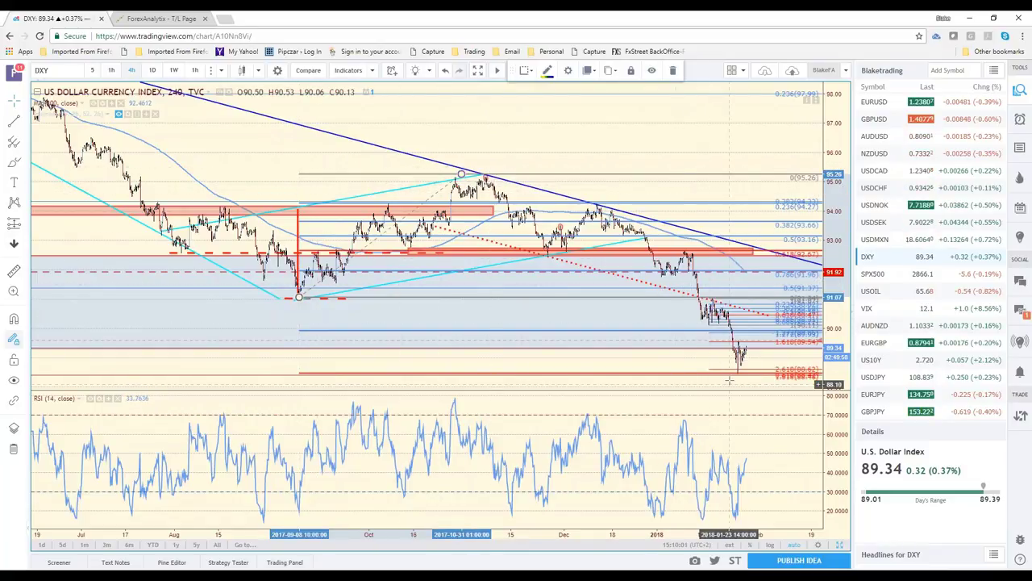
Switch DXY to daily bars and zoom in on late 2016 through early 2018
{"action": "left_click", "coordinate": [154, 70]}
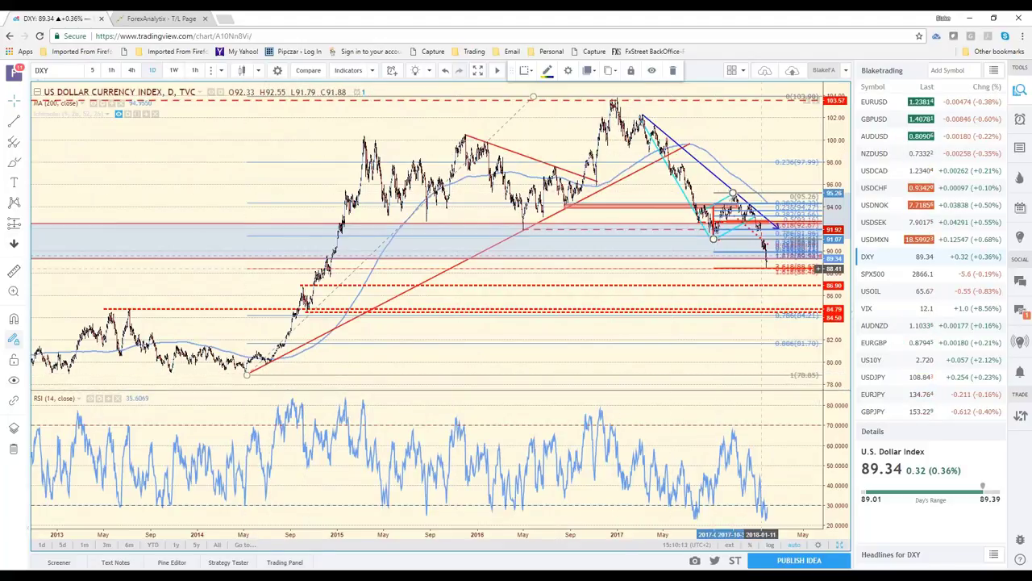
{"action": "scroll", "coordinate": [754, 275], "scroll_direction": "up", "scroll_amount": 3}
{"action": "scroll", "coordinate": [754, 275], "scroll_direction": "up", "scroll_amount": 4}
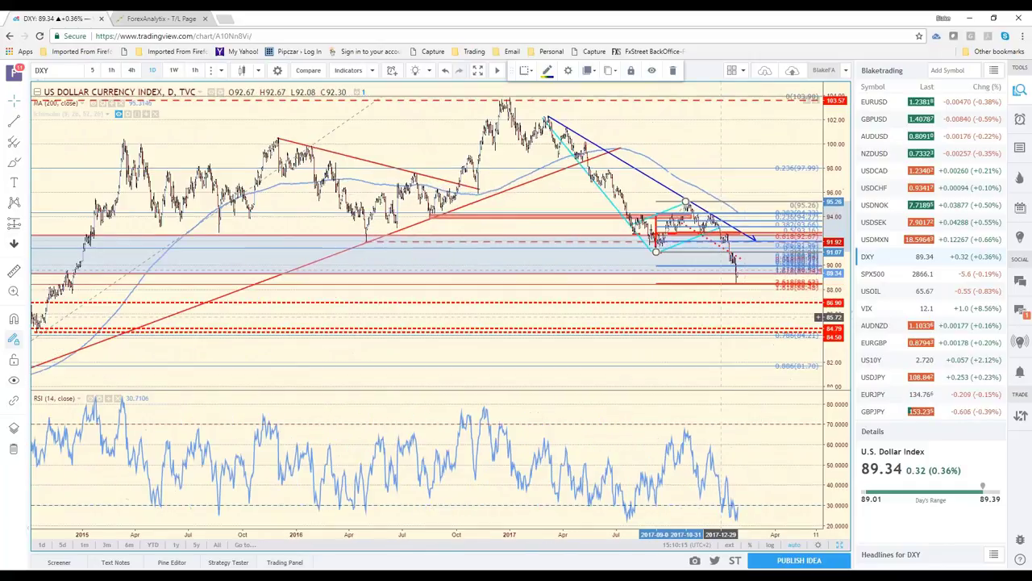
{"action": "scroll", "coordinate": [692, 365], "scroll_direction": "up", "scroll_amount": 2}
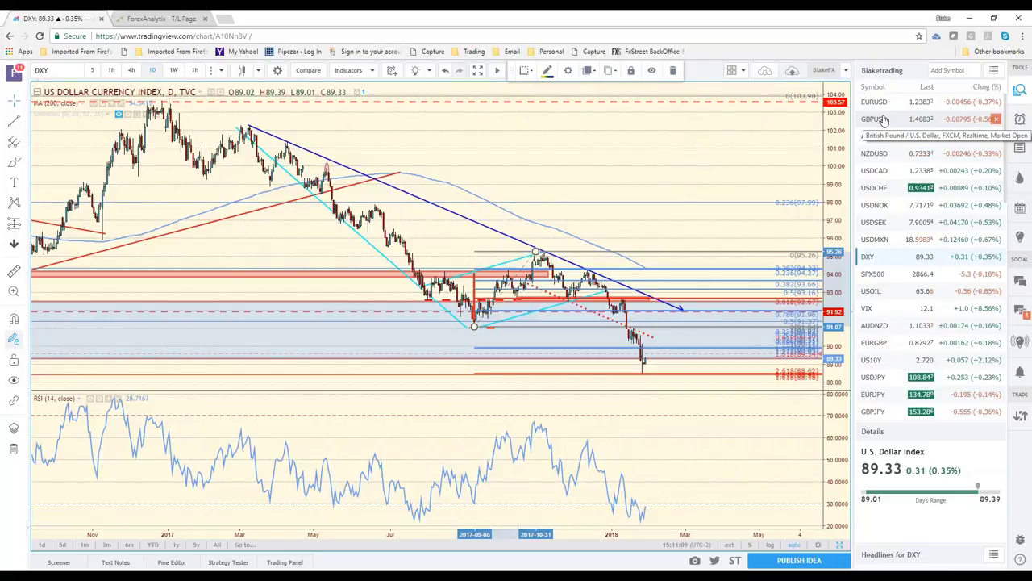
Load SPX500 and review it on weekly, then daily bars, ending on the 4-hour chart
{"action": "left_click", "coordinate": [909, 273]}
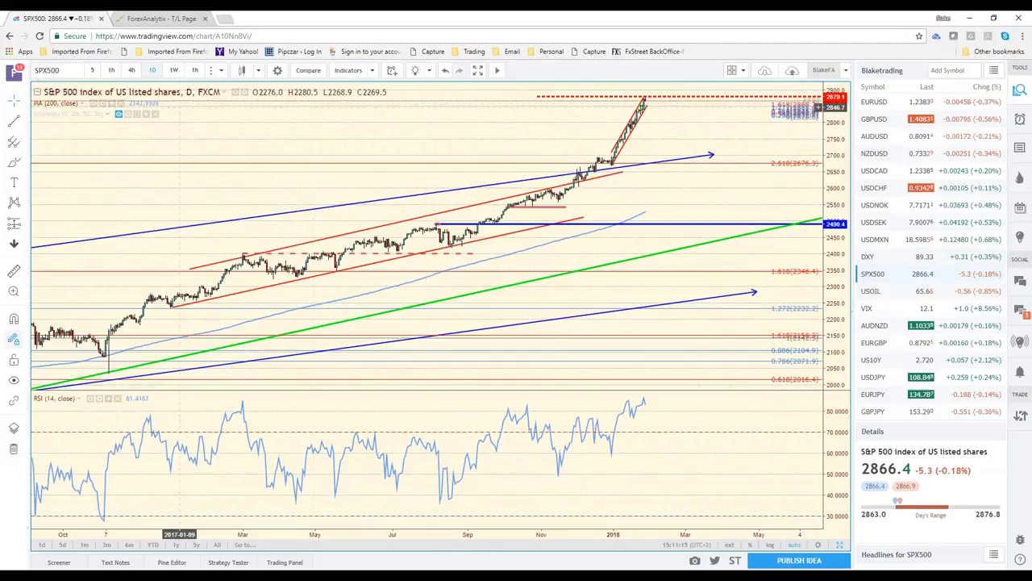
{"action": "left_click", "coordinate": [174, 71]}
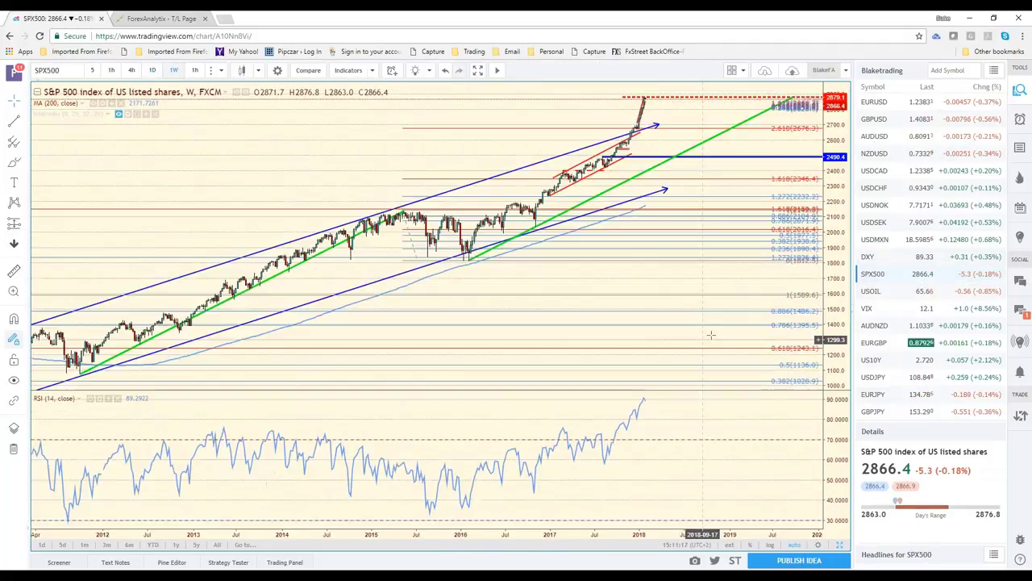
{"action": "scroll", "coordinate": [675, 338], "scroll_direction": "down", "scroll_amount": 4}
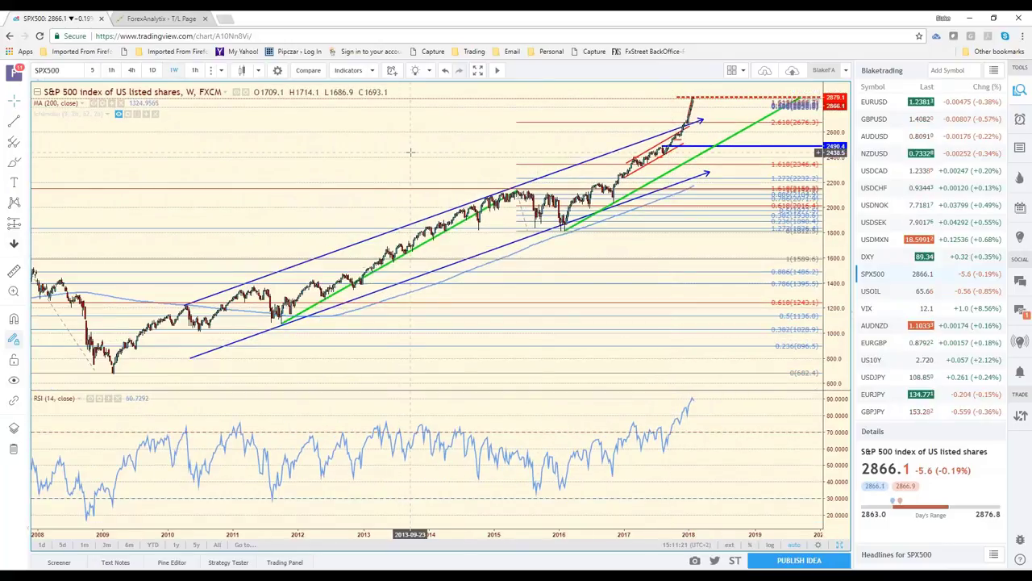
{"action": "scroll", "coordinate": [384, 152], "scroll_direction": "right", "scroll_amount": 3}
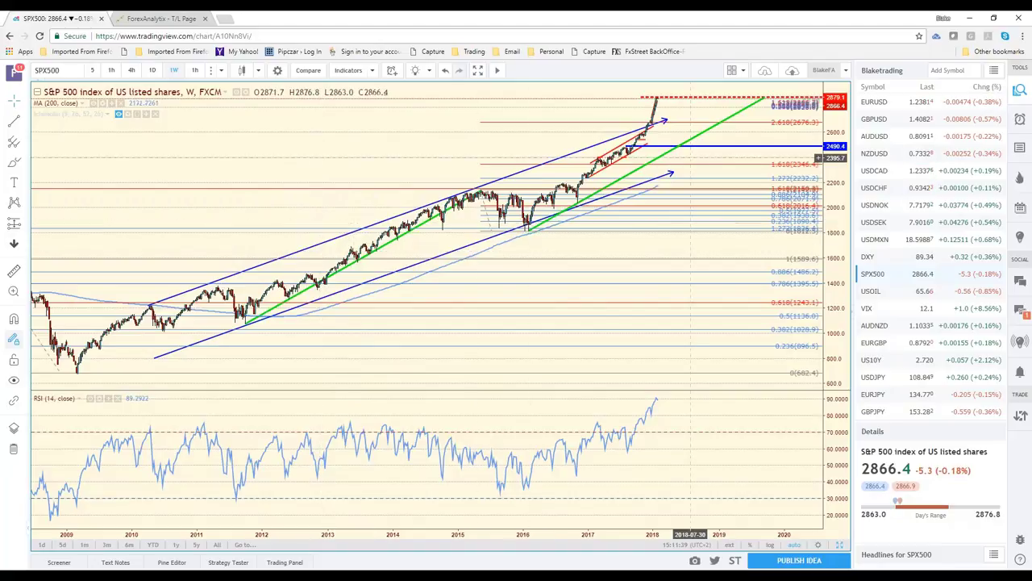
{"action": "scroll", "coordinate": [284, 93], "scroll_direction": "up", "scroll_amount": 1}
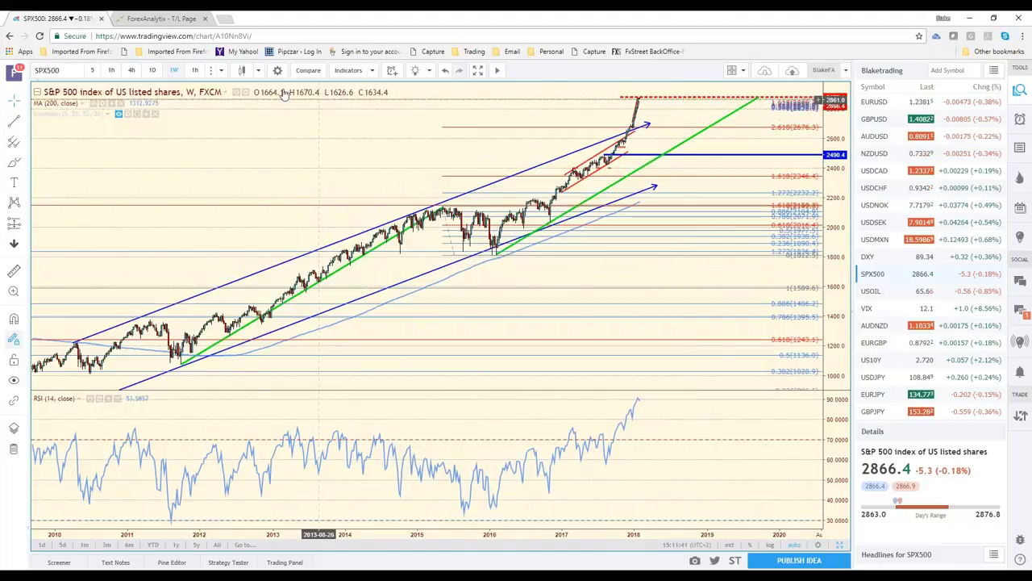
{"action": "left_click", "coordinate": [151, 70]}
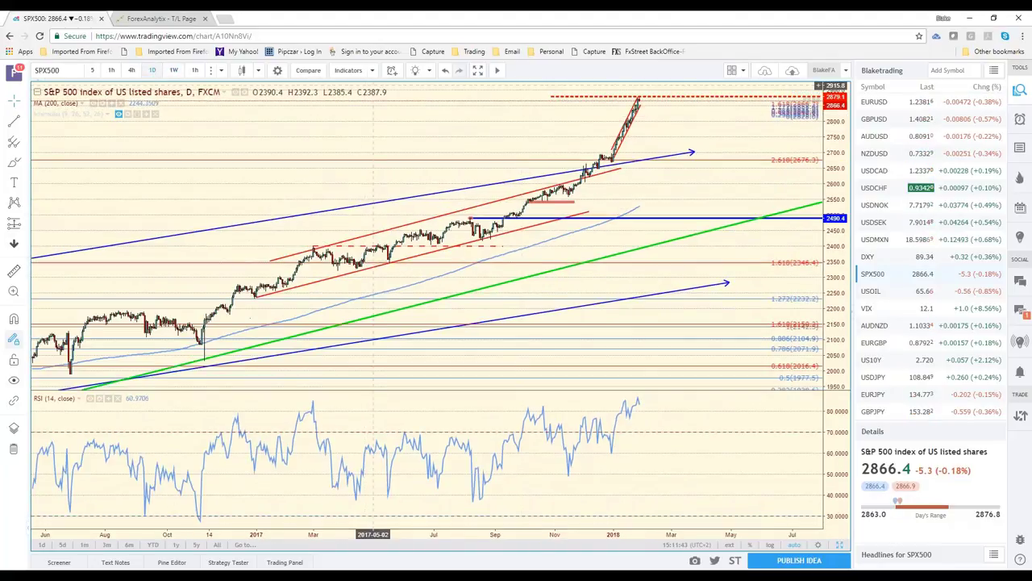
{"action": "left_click", "coordinate": [131, 70]}
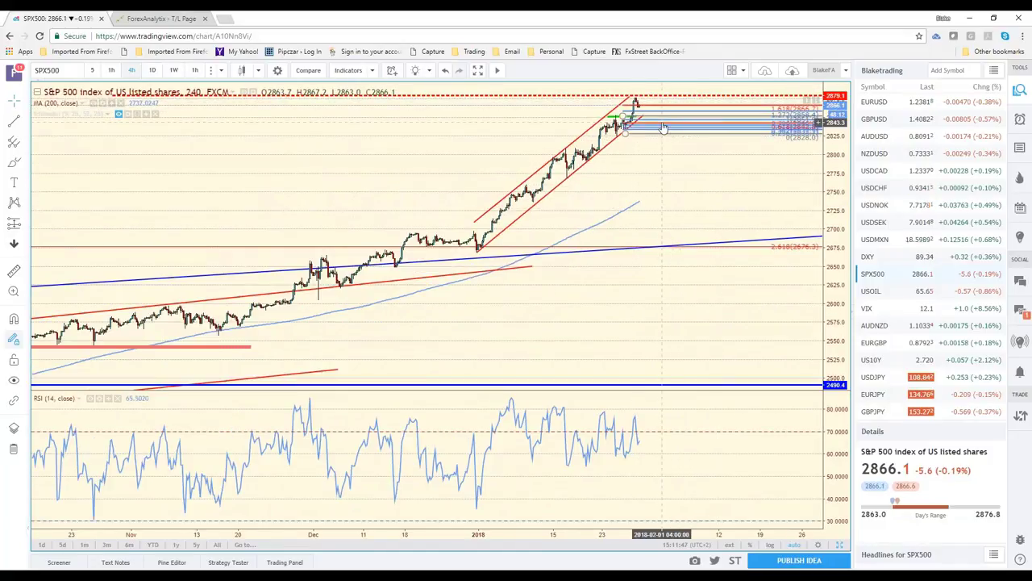
Put SPX500 back on weekly bars to see the 2006–2018 channel and green trendline
{"action": "left_click", "coordinate": [175, 72]}
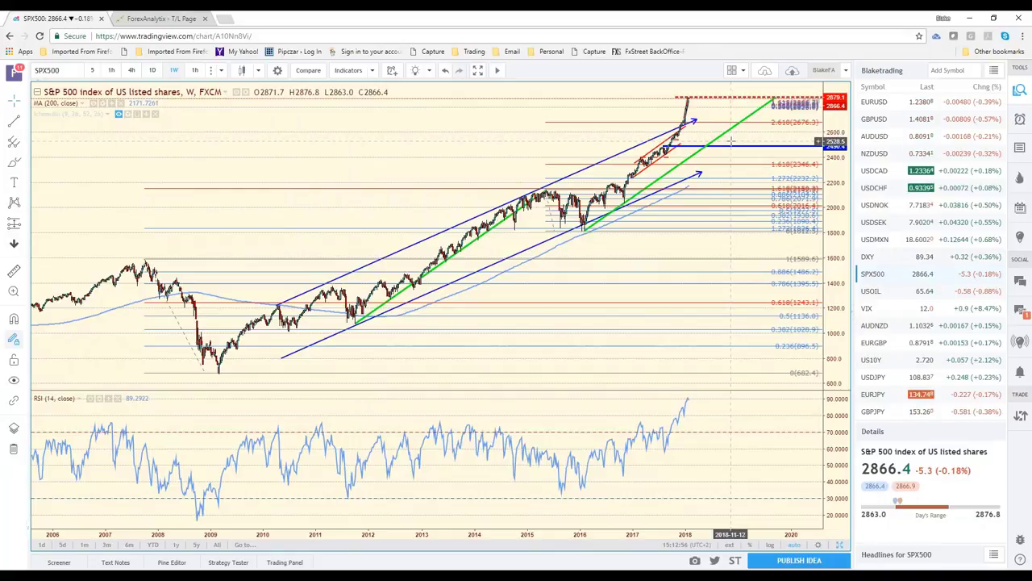
Move SPX500 from daily to 4-hour bars, zooming in and centering the latest candles
{"action": "left_click", "coordinate": [153, 70]}
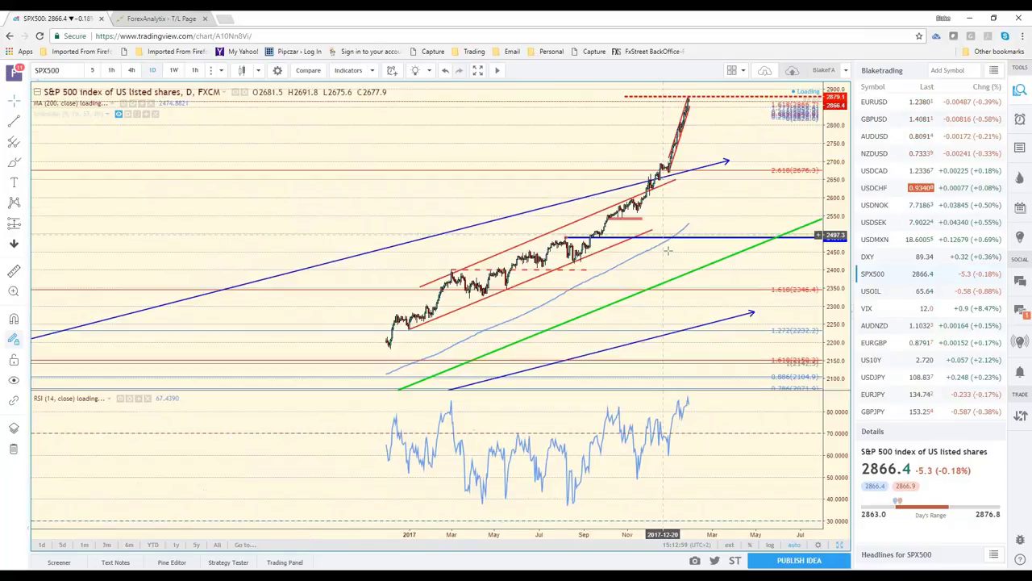
{"action": "scroll", "coordinate": [708, 291], "scroll_direction": "up", "scroll_amount": 3}
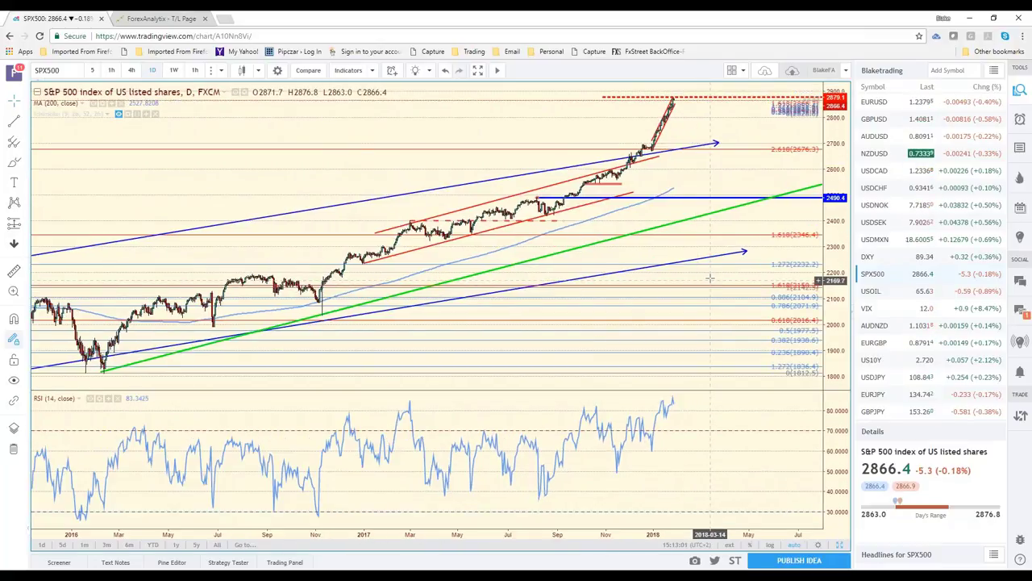
{"action": "left_click", "coordinate": [133, 71]}
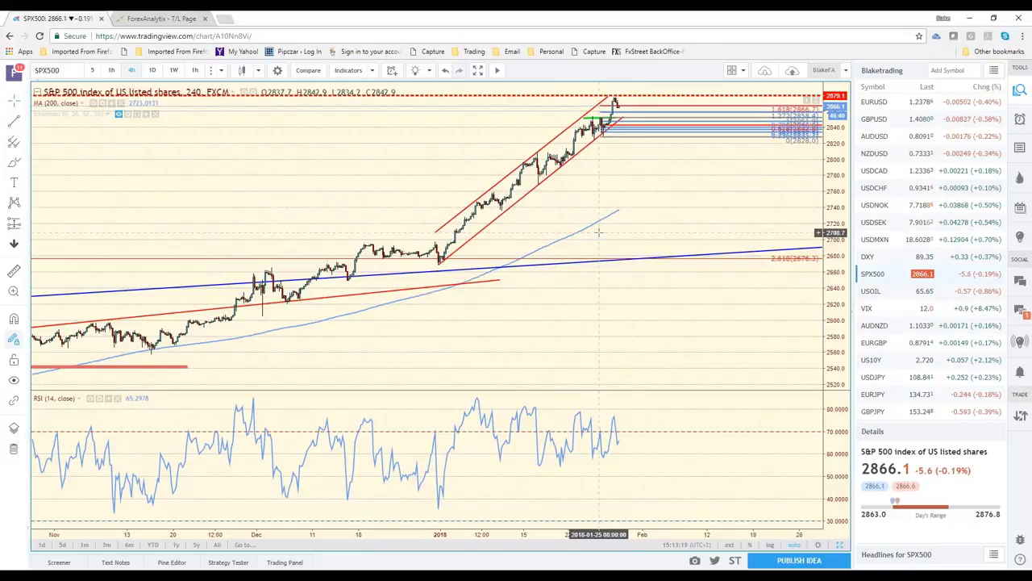
{"action": "scroll", "coordinate": [629, 160], "scroll_direction": "up", "scroll_amount": 1}
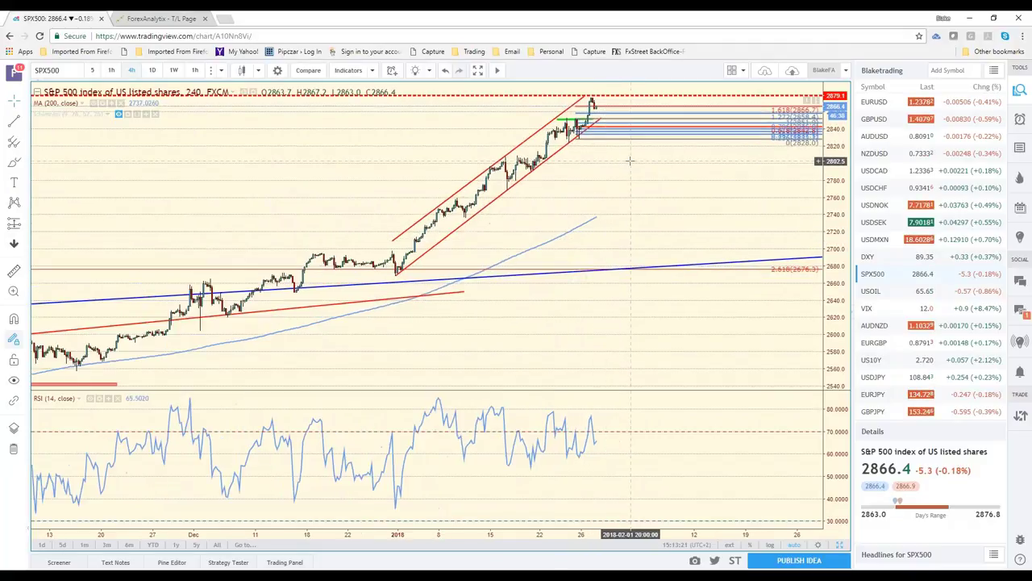
{"action": "scroll", "coordinate": [630, 161], "scroll_direction": "up", "scroll_amount": 1}
{"action": "left_click_drag", "start_coordinate": [484, 207], "coordinate": [648, 208]}
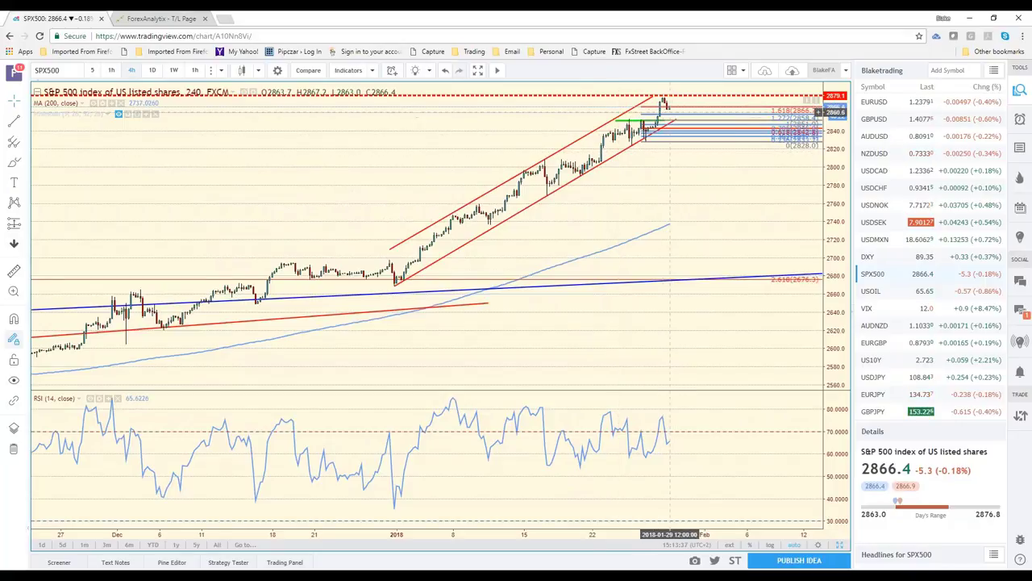
Shift SPX500's green horizontal line slightly later in time, then load the GBPUSD chart
{"action": "left_click", "coordinate": [628, 120]}
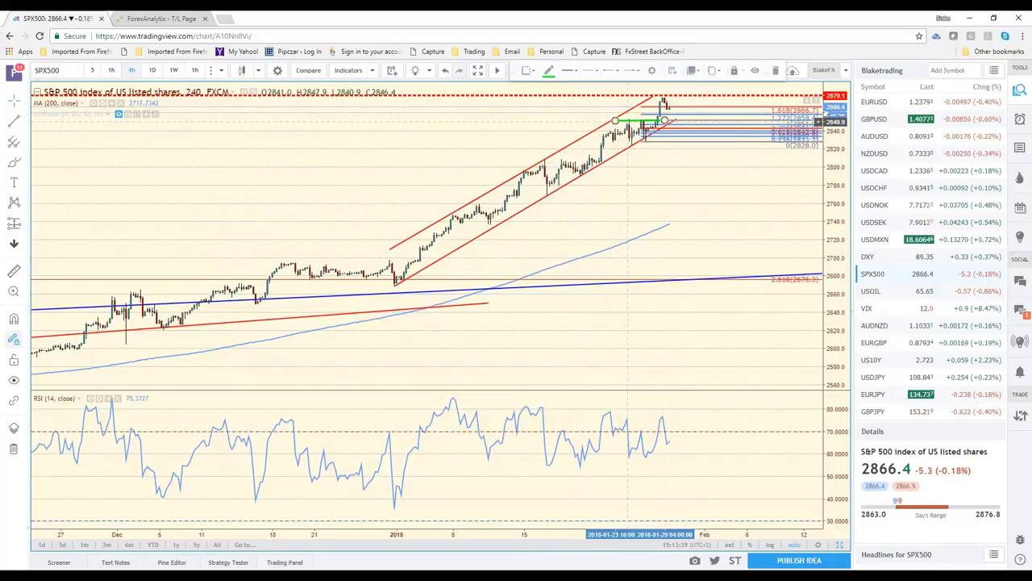
{"action": "left_click_drag", "start_coordinate": [628, 120], "coordinate": [641, 120]}
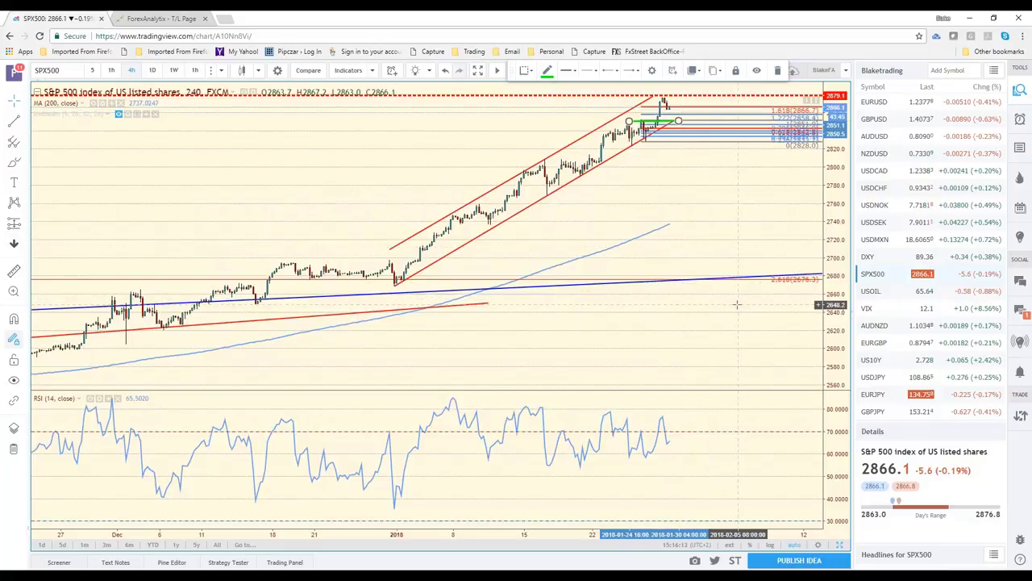
{"action": "scroll", "coordinate": [738, 303], "scroll_direction": "up", "scroll_amount": 3}
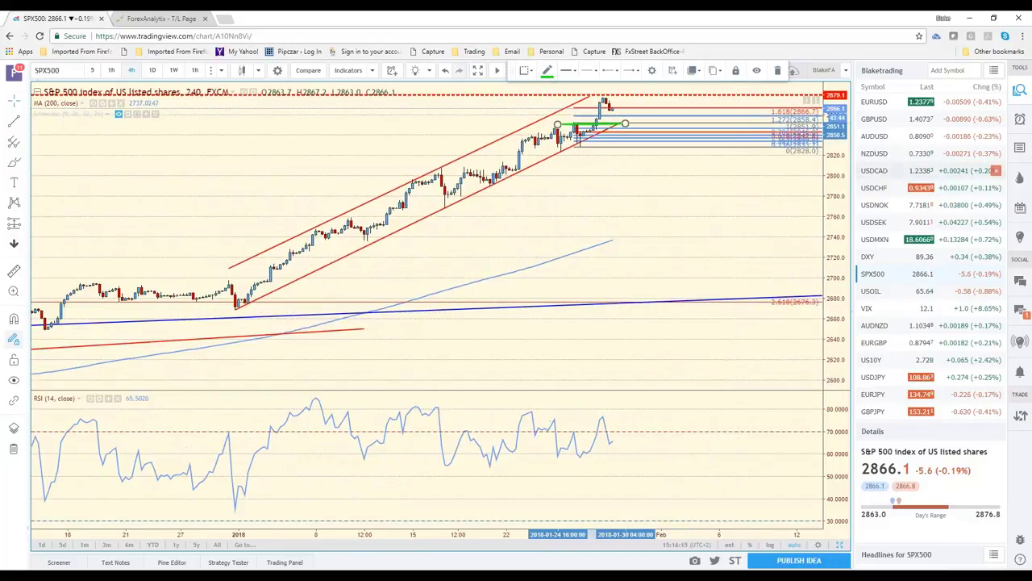
{"action": "left_click", "coordinate": [875, 119]}
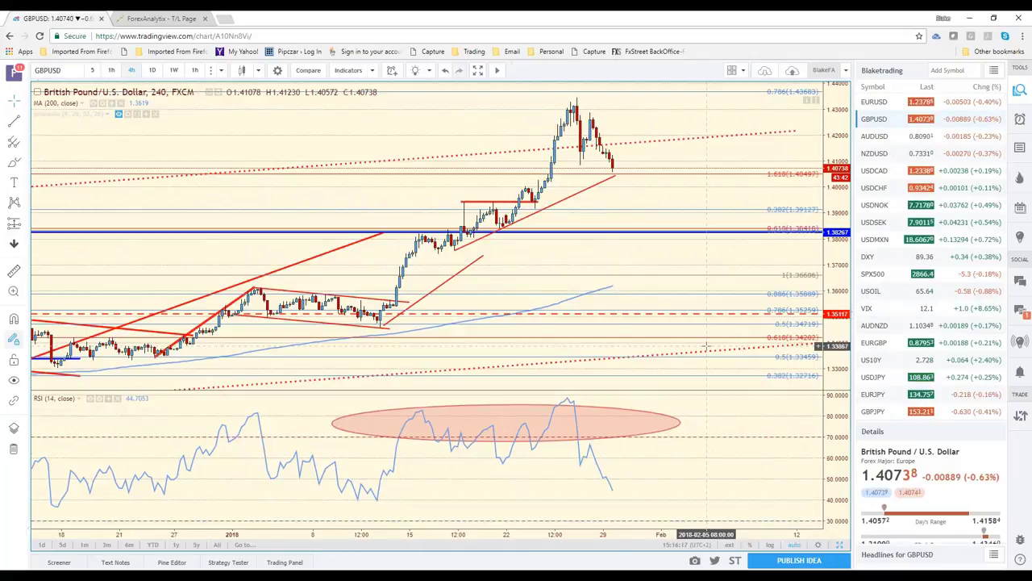
Review GBPUSD on daily bars, then return to 240 (4-hour) and zoom out to August
{"action": "scroll", "coordinate": [705, 346], "scroll_direction": "down", "scroll_amount": 3}
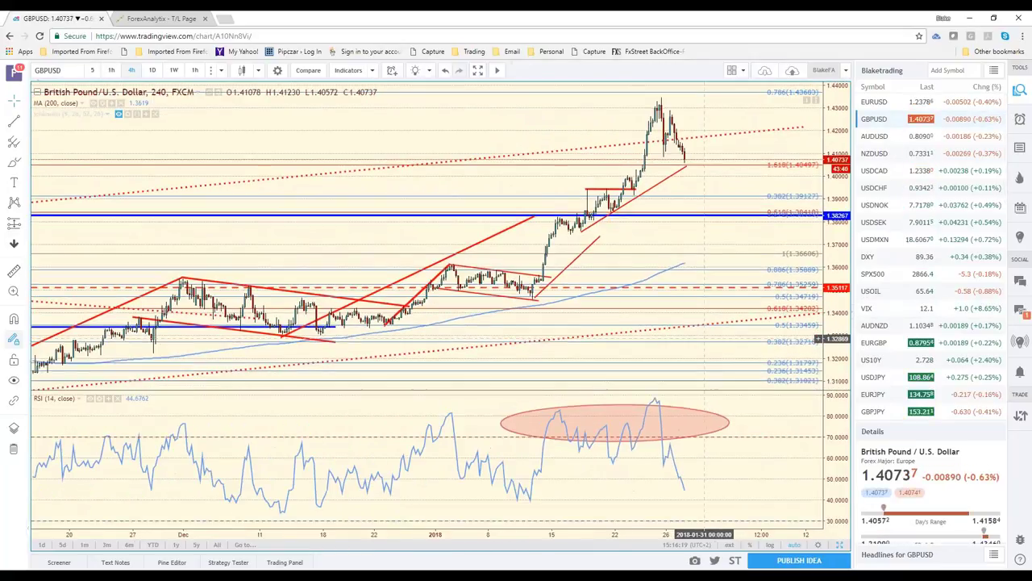
{"action": "left_click", "coordinate": [153, 70]}
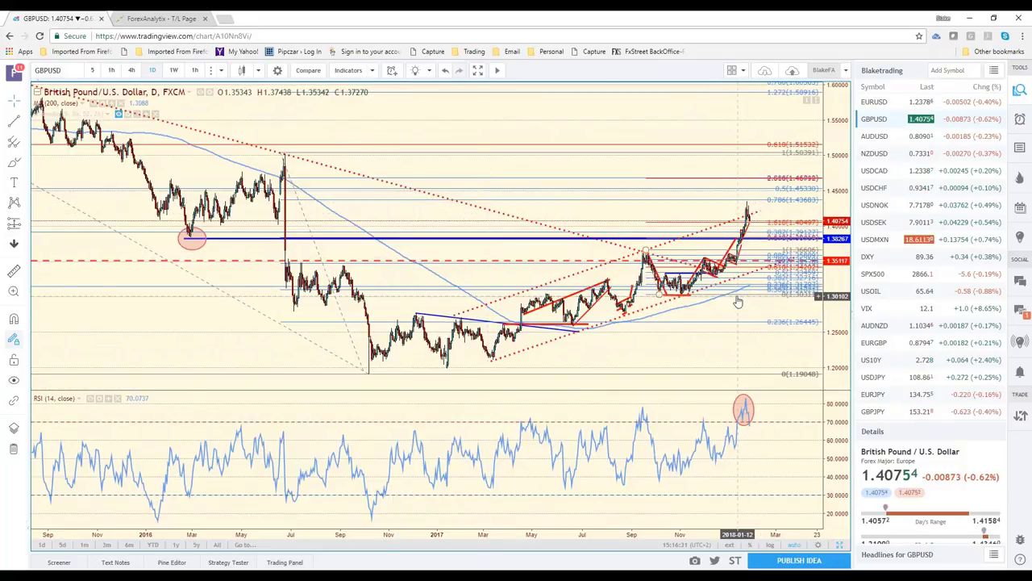
{"action": "type", "text": "240"}
{"action": "key", "text": "Return"}
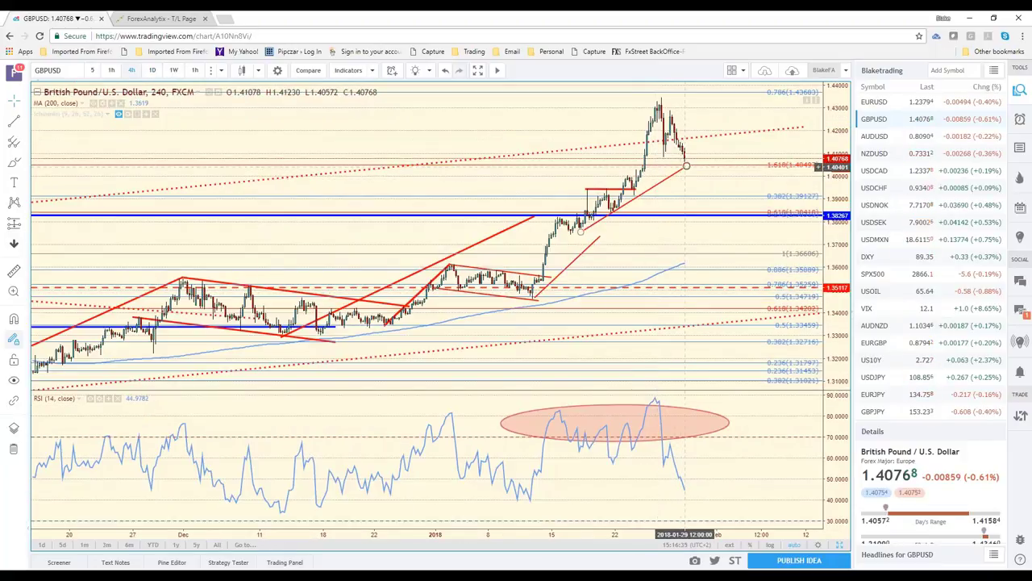
{"action": "scroll", "coordinate": [686, 282], "scroll_direction": "down", "scroll_amount": 4}
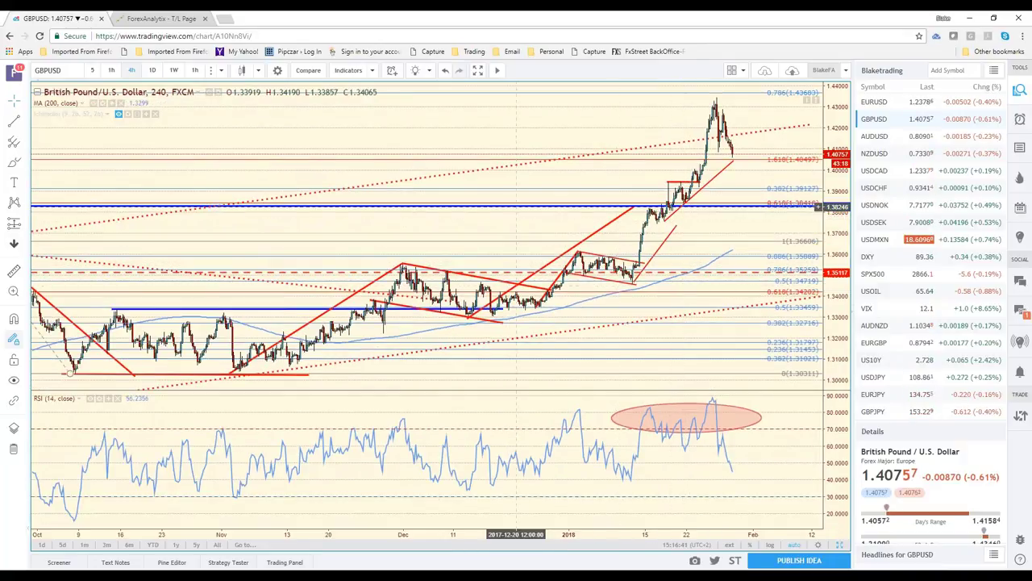
{"action": "scroll", "coordinate": [534, 305], "scroll_direction": "down", "scroll_amount": 3}
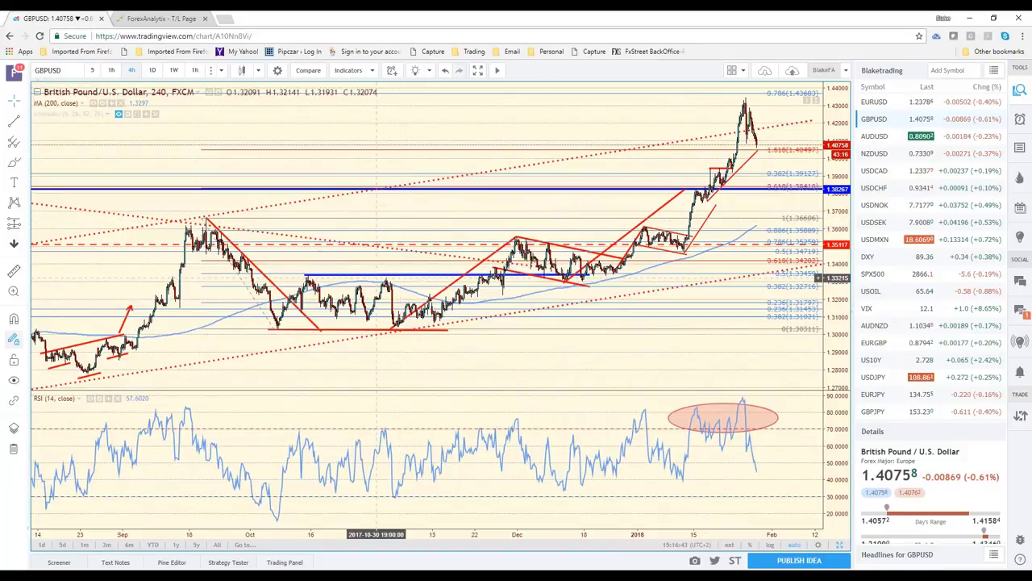
Delete the blue and red horizontal lines and the Fibonacci retracement from GBPUSD 4-hour
{"action": "left_click", "coordinate": [316, 275]}
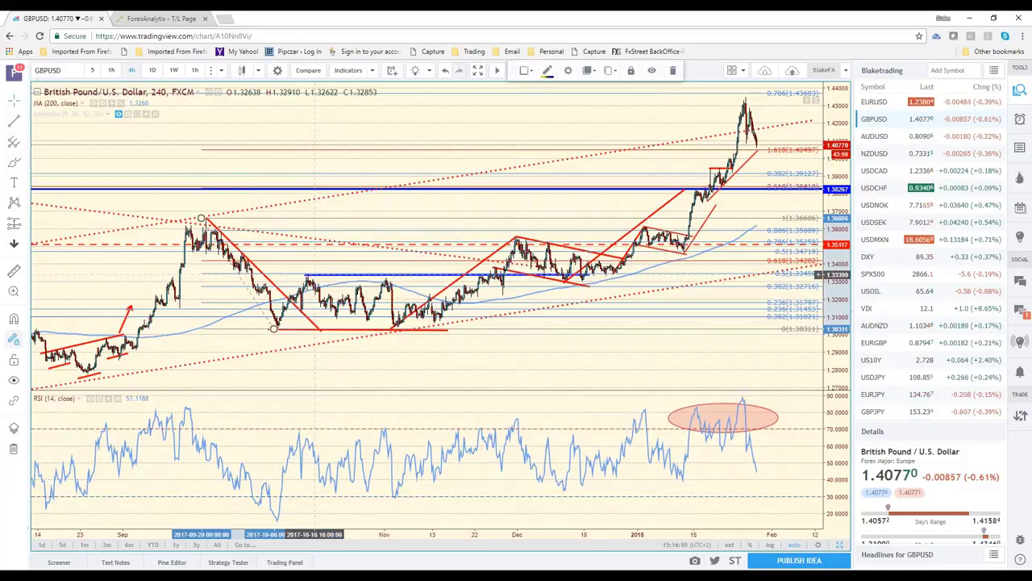
{"action": "left_click", "coordinate": [305, 276]}
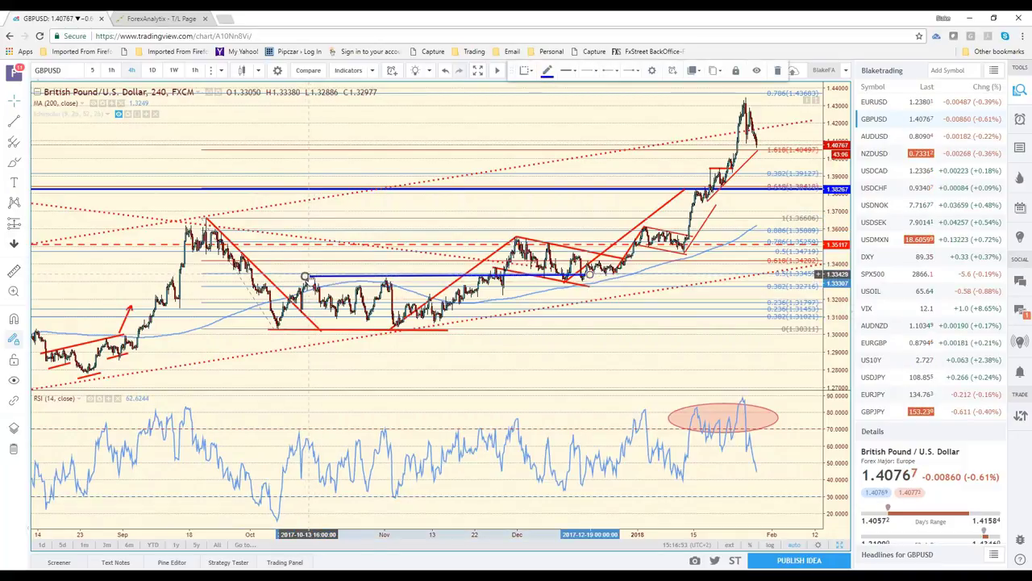
{"action": "key", "text": "Delete"}
{"action": "left_click", "coordinate": [274, 326]}
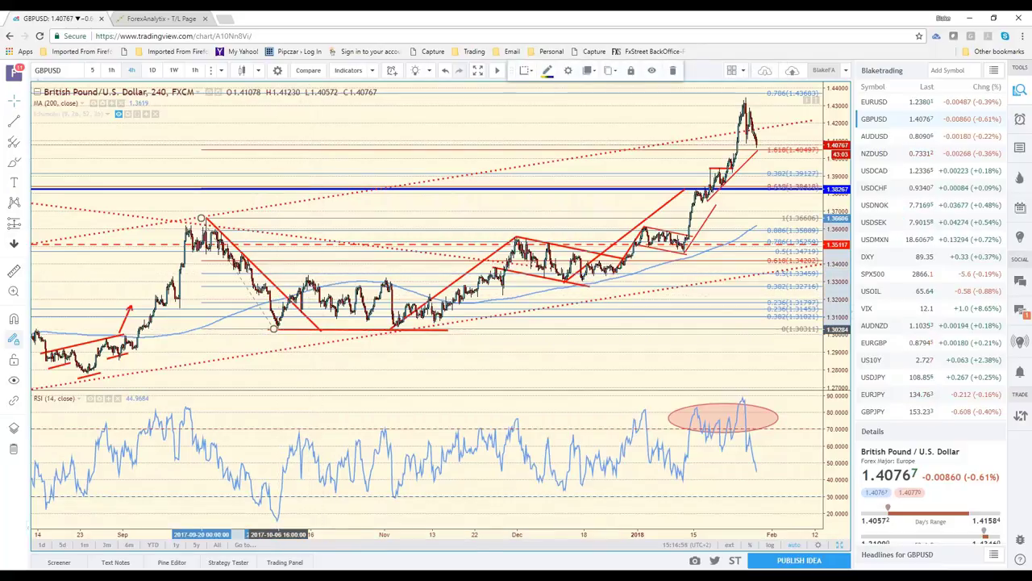
{"action": "left_click", "coordinate": [272, 330]}
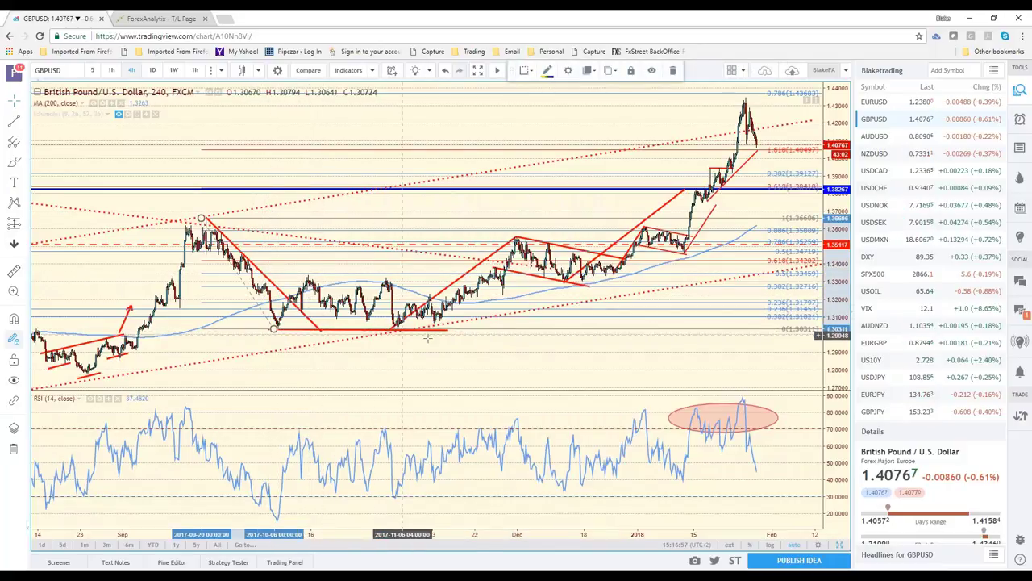
{"action": "key", "text": "Delete"}
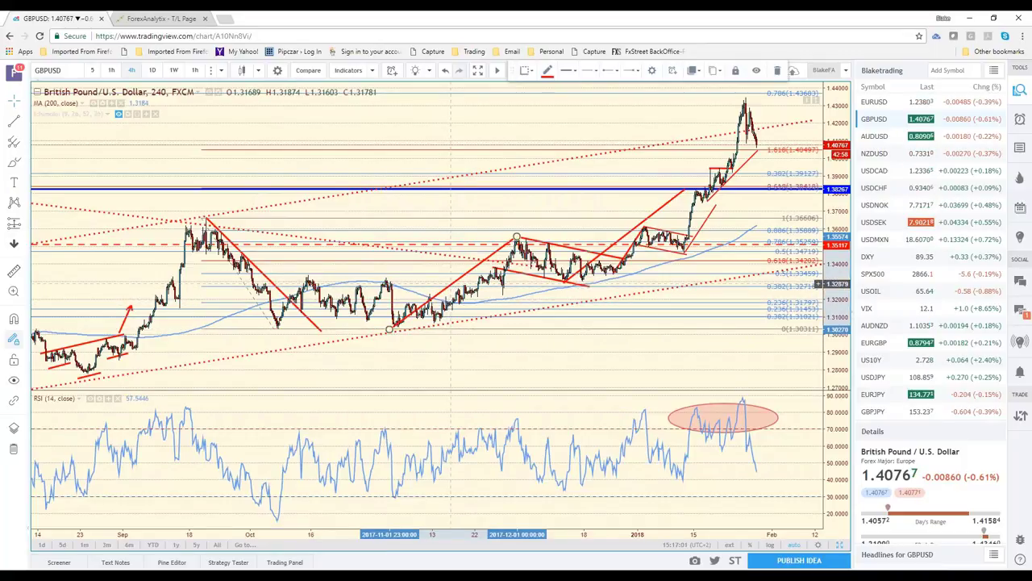
{"action": "left_click", "coordinate": [536, 272]}
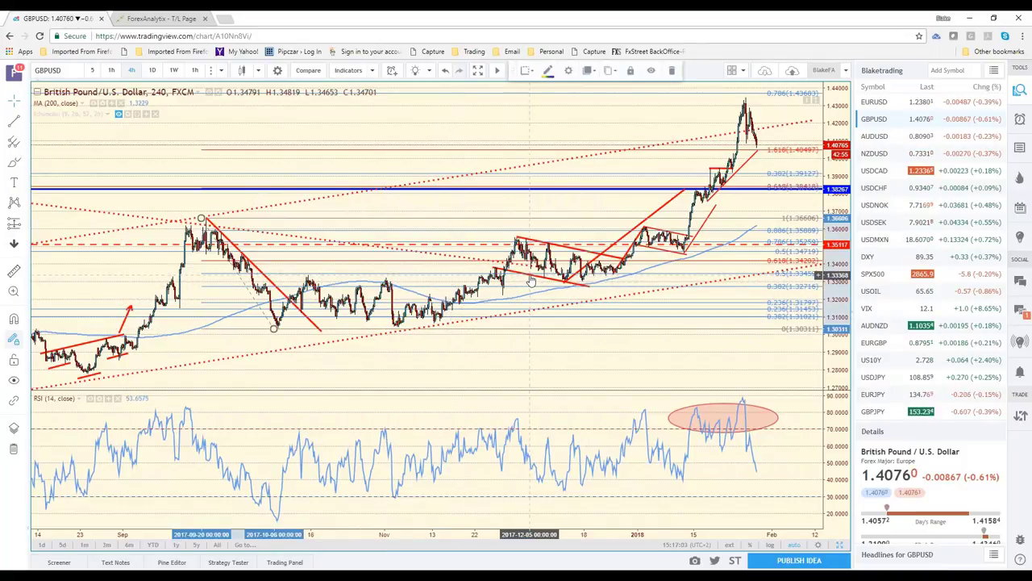
{"action": "key", "text": "Delete"}
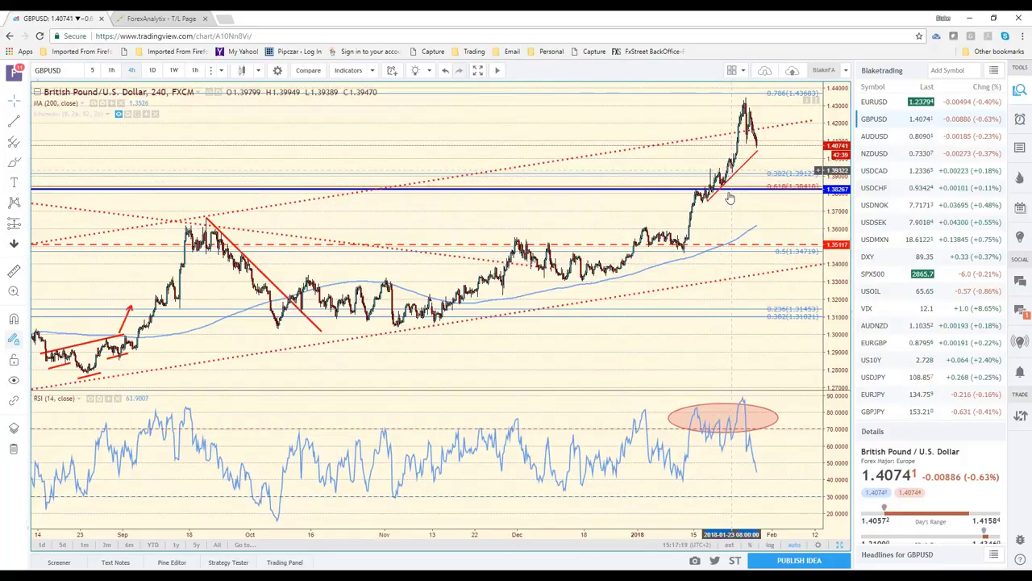
Draw a steeper red trend line under GBPUSD's January rally
{"action": "scroll", "coordinate": [581, 242], "scroll_direction": "up", "scroll_amount": 2}
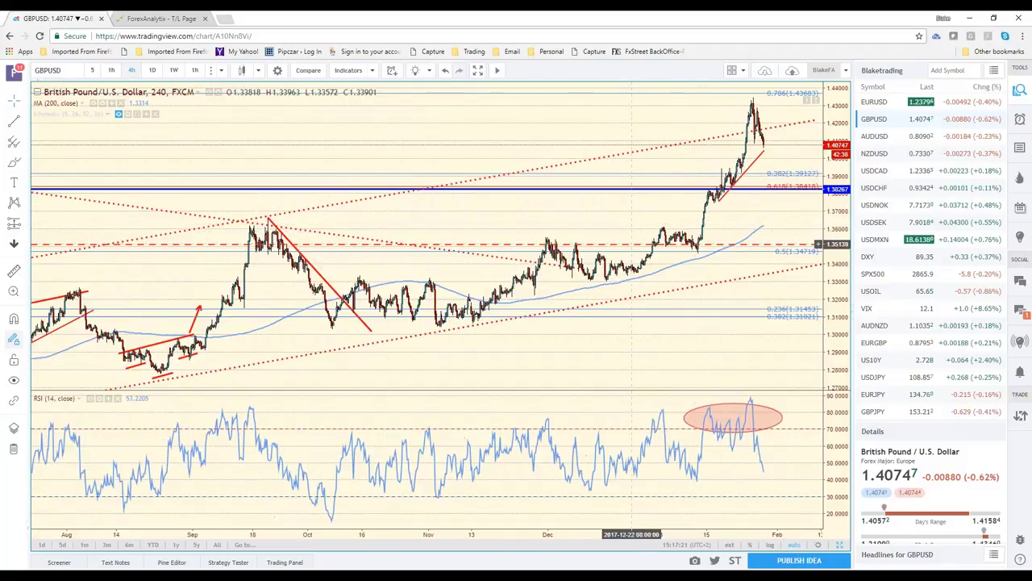
{"action": "scroll", "coordinate": [555, 236], "scroll_direction": "up", "scroll_amount": 3}
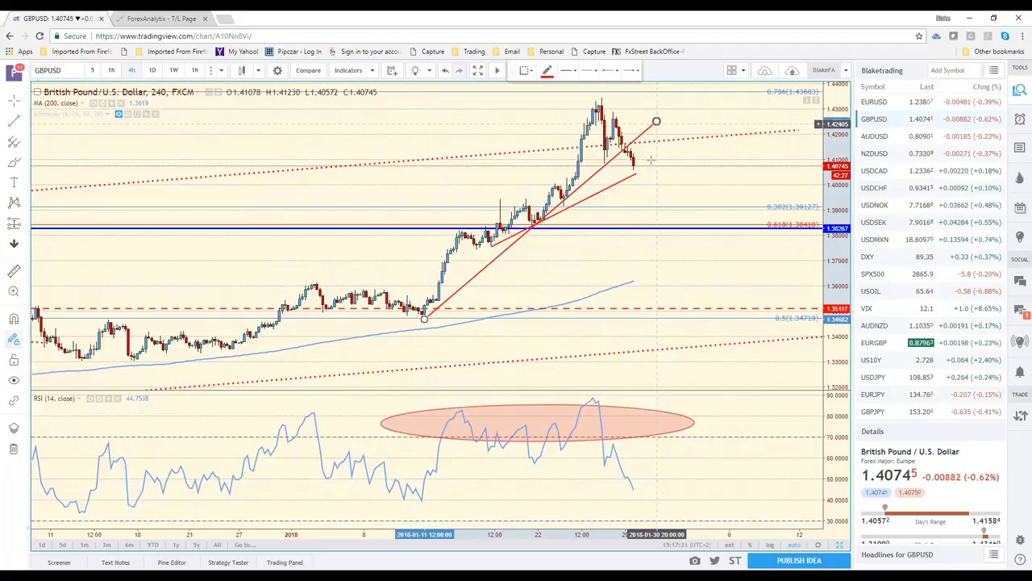
{"action": "scroll", "coordinate": [651, 159], "scroll_direction": "down", "scroll_amount": 3}
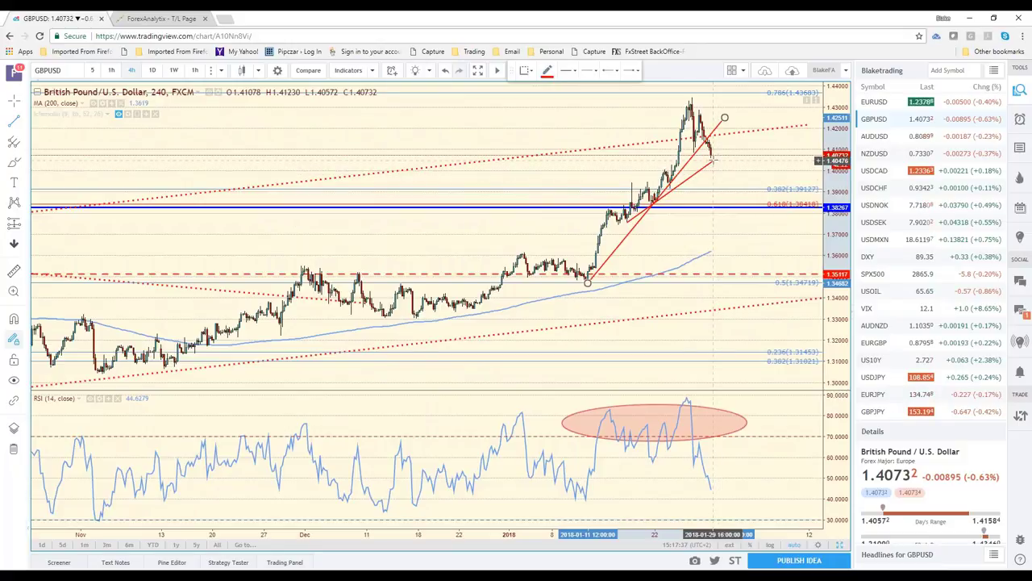
{"action": "left_click", "coordinate": [711, 164]}
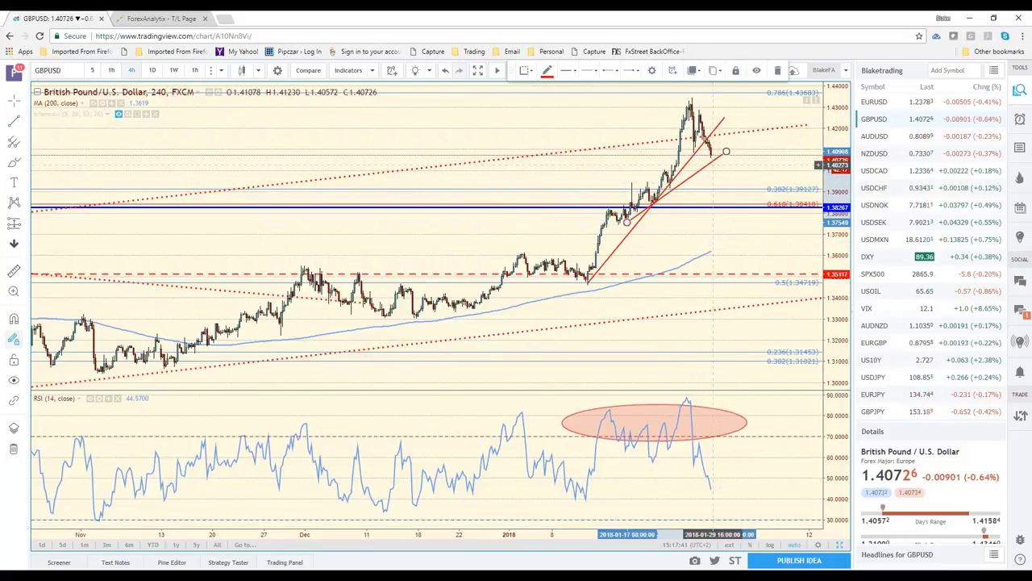
{"action": "scroll", "coordinate": [739, 225], "scroll_direction": "down", "scroll_amount": 3}
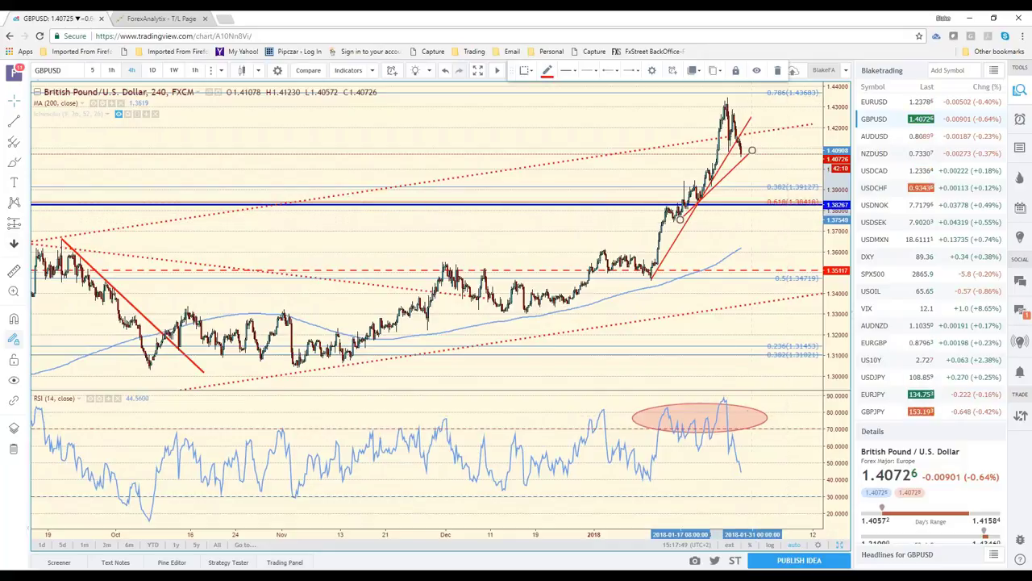
Delete the red ellipse marking overbought readings in the RSI pane
{"action": "left_click", "coordinate": [750, 412]}
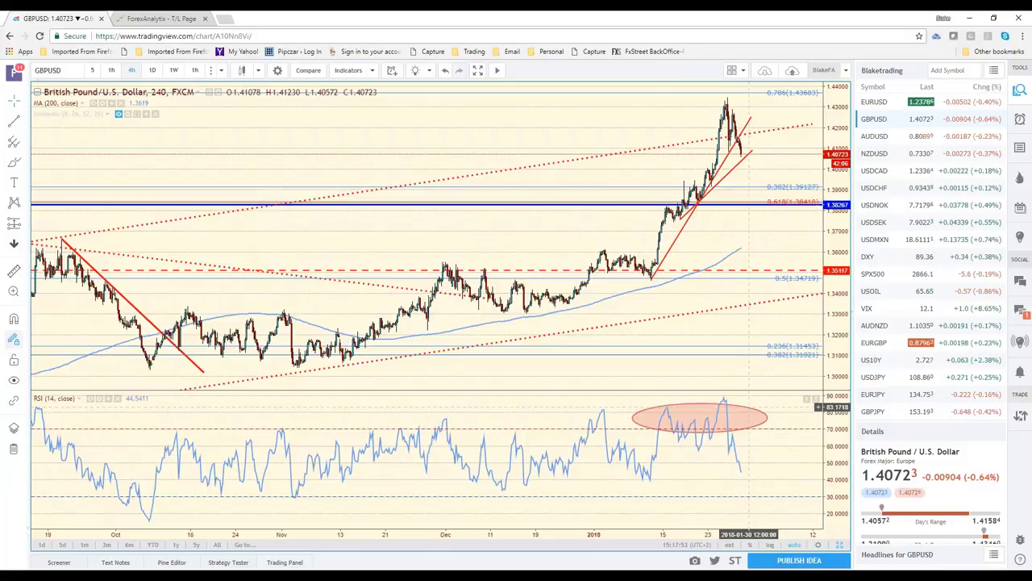
{"action": "left_click", "coordinate": [750, 407]}
{"action": "key", "text": "Delete"}
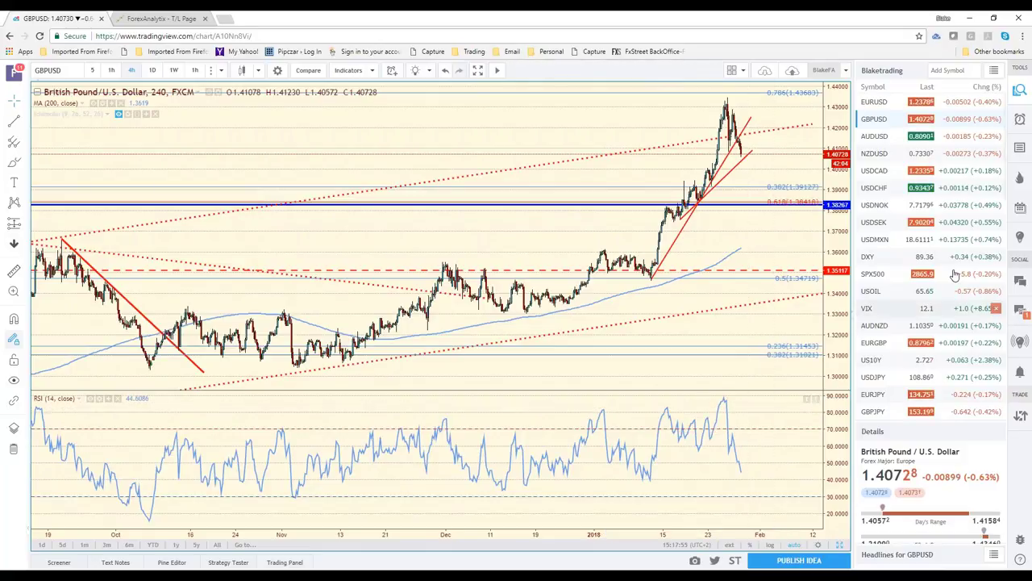
Review EURGBP's daily chart and Fibonacci levels, then return to GBPUSD
{"action": "left_click", "coordinate": [955, 343]}
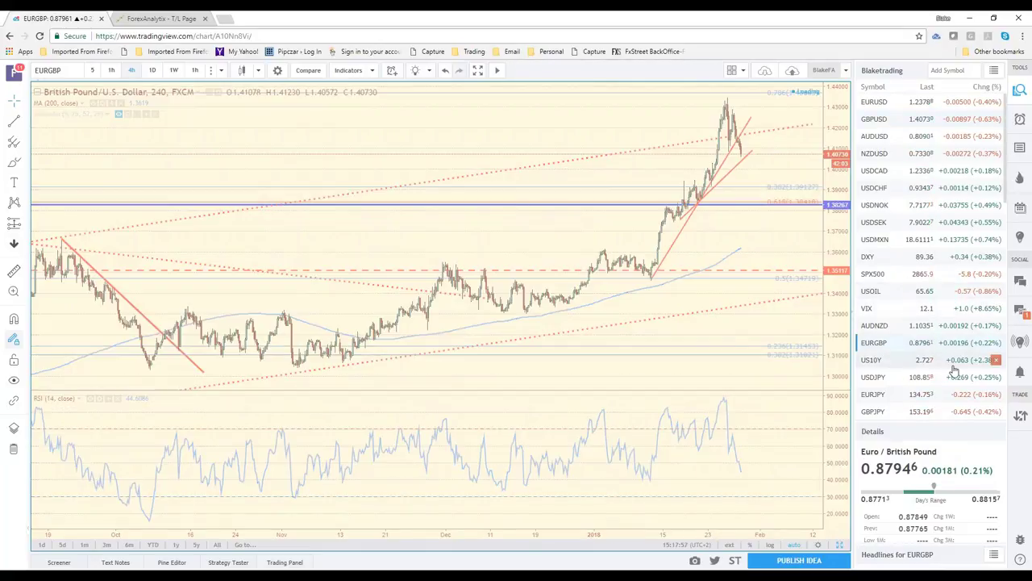
{"action": "left_click", "coordinate": [148, 72]}
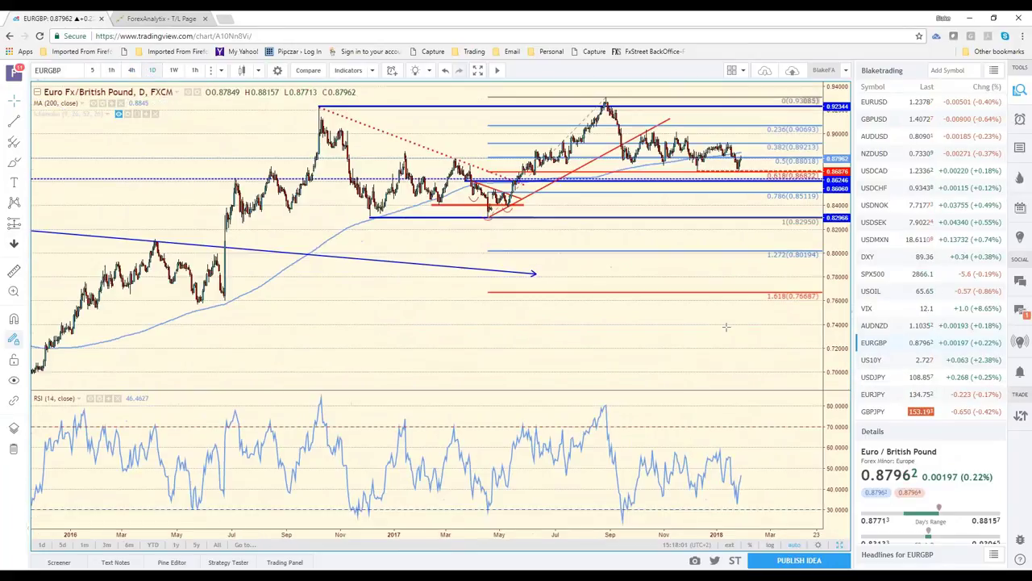
{"action": "scroll", "coordinate": [762, 292], "scroll_direction": "up", "scroll_amount": 4}
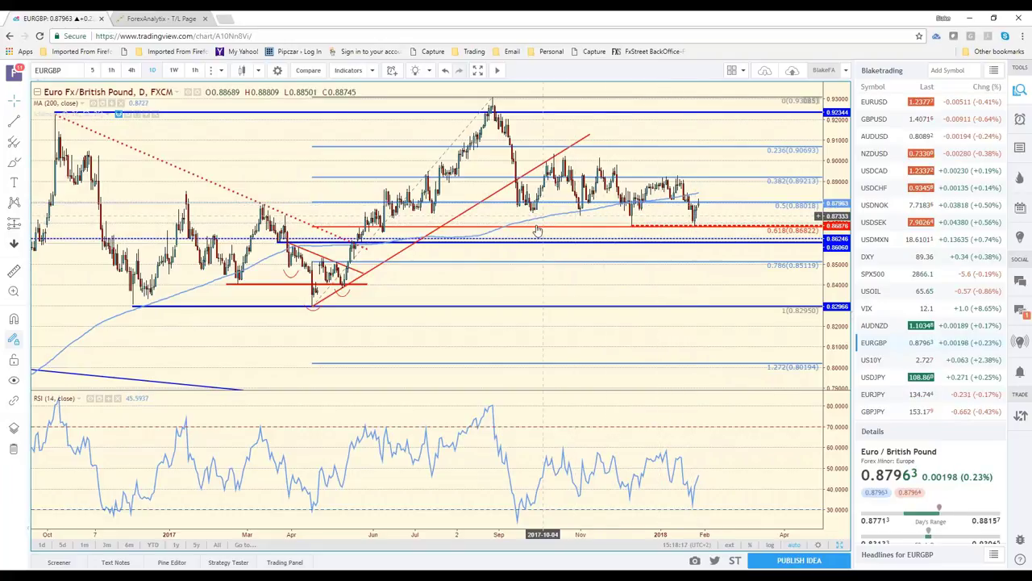
{"action": "scroll", "coordinate": [557, 198], "scroll_direction": "down", "scroll_amount": 2}
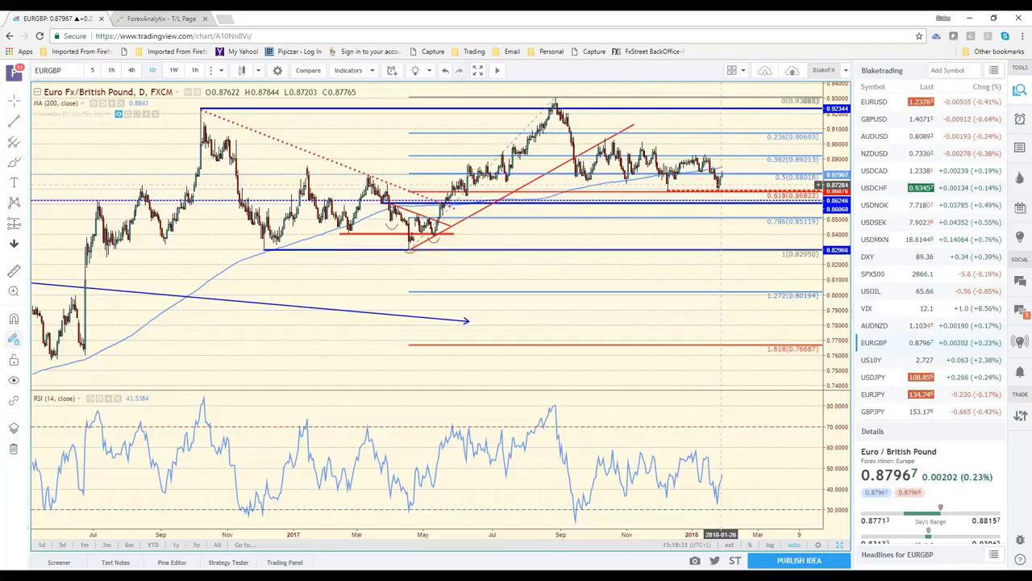
{"action": "scroll", "coordinate": [723, 248], "scroll_direction": "up", "scroll_amount": 3}
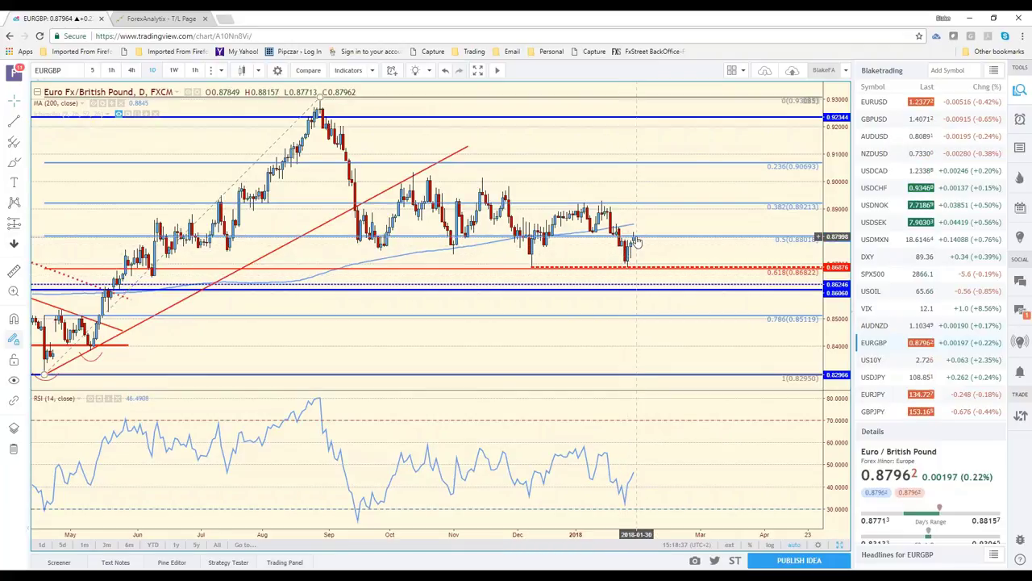
{"action": "scroll", "coordinate": [634, 239], "scroll_direction": "down", "scroll_amount": 4}
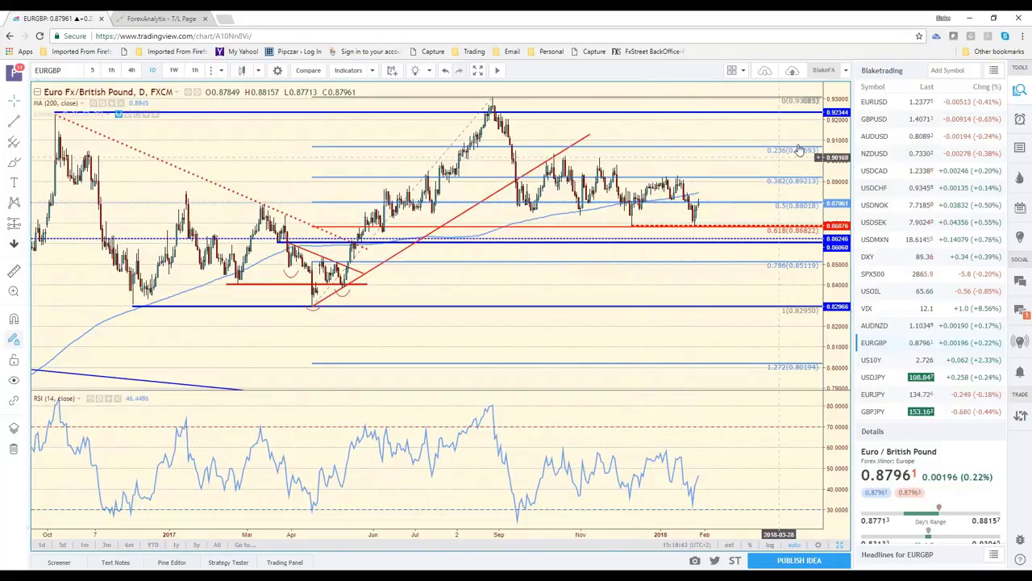
{"action": "left_click", "coordinate": [867, 121]}
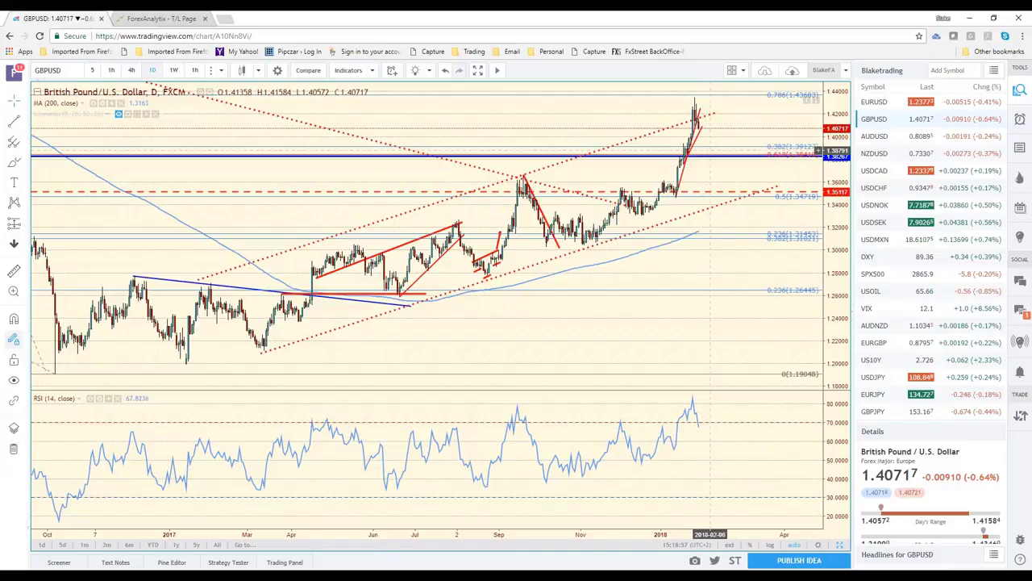
Nudge GBPUSD's blue horizontal level slightly, then load the GBPJPY daily chart
{"action": "left_click_drag", "start_coordinate": [712, 150], "coordinate": [712, 155]}
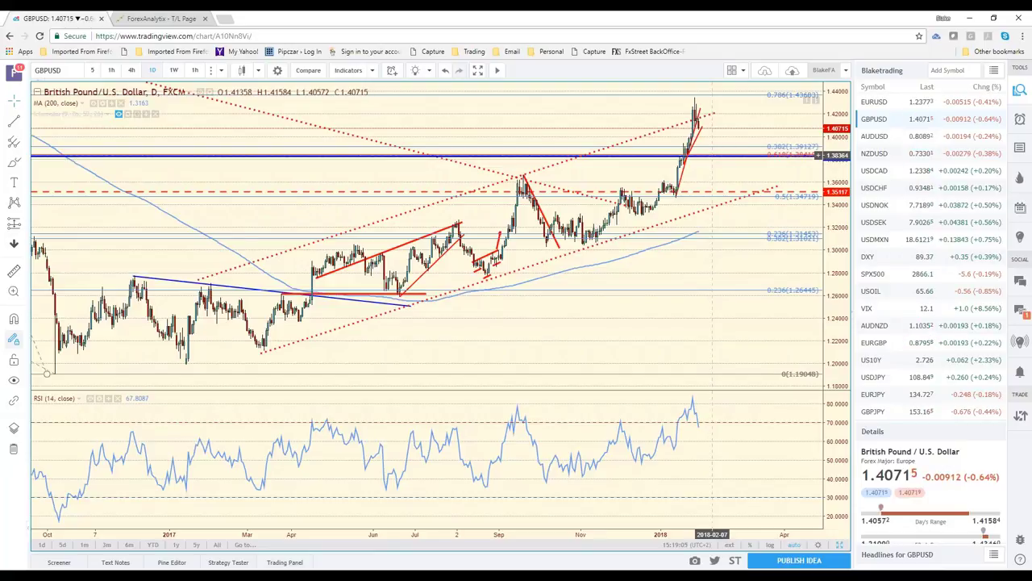
{"action": "left_click", "coordinate": [877, 343]}
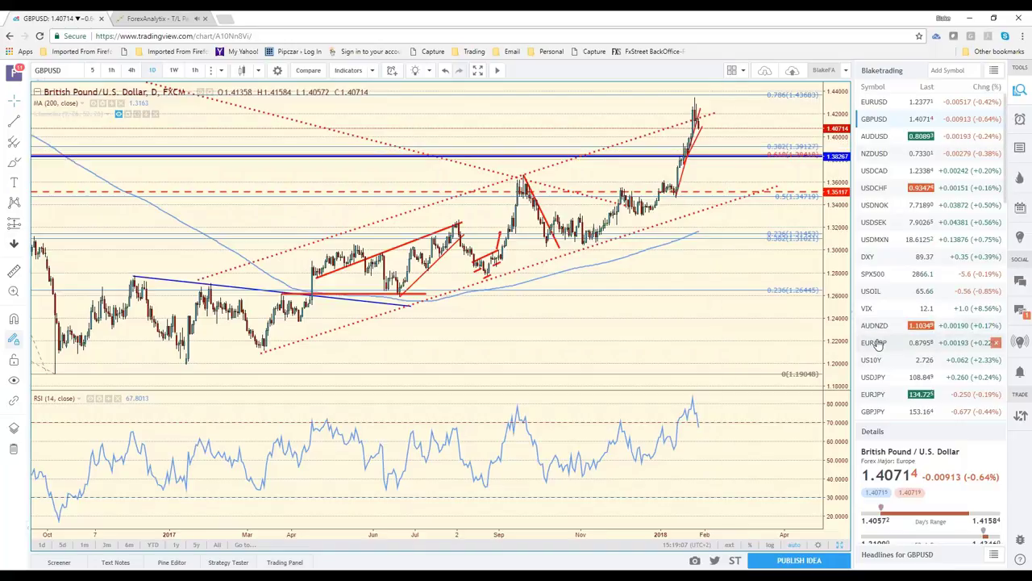
{"action": "scroll", "coordinate": [887, 355], "scroll_direction": "down", "scroll_amount": 2}
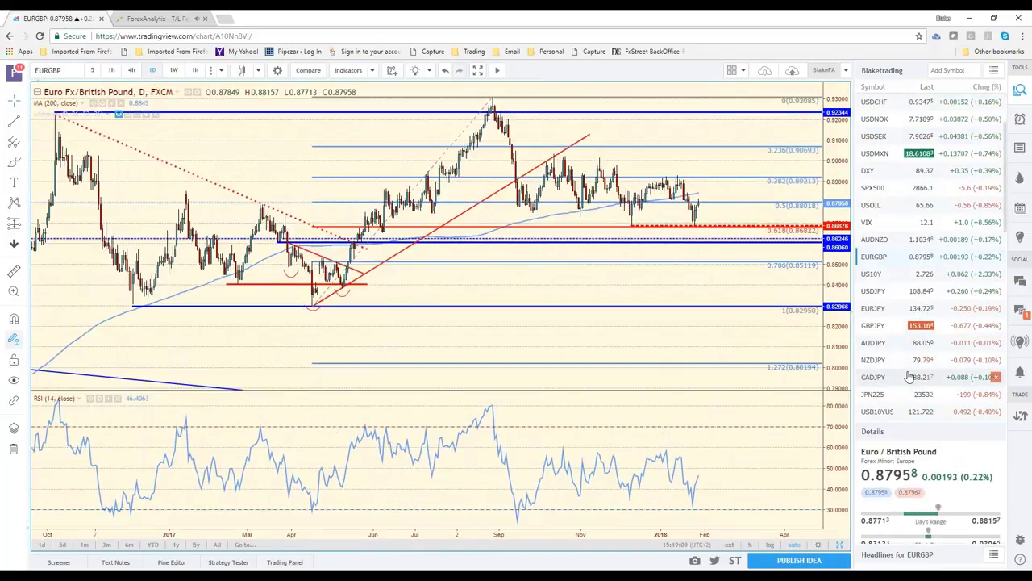
{"action": "left_click", "coordinate": [887, 327]}
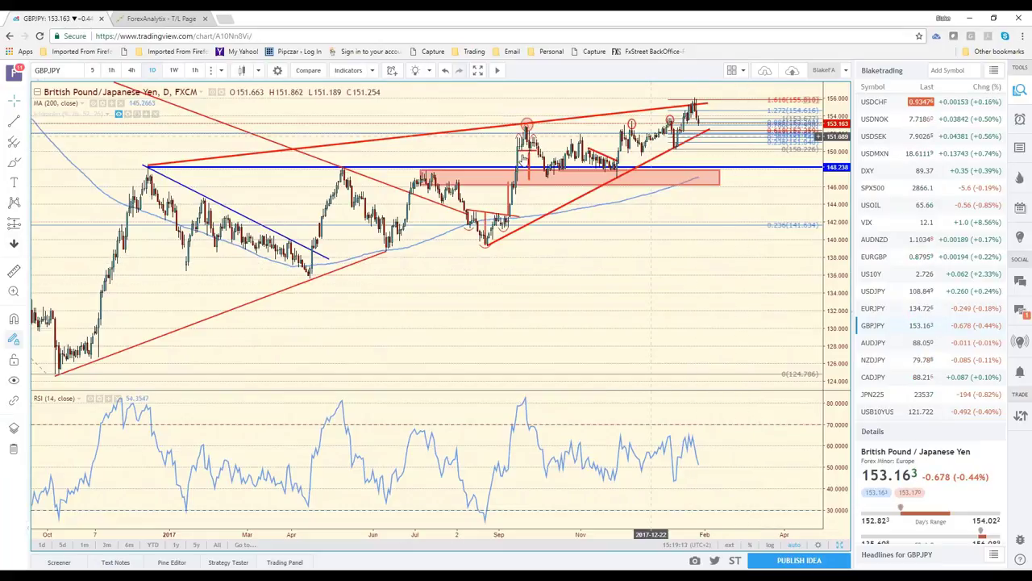
Load the GBPAUD daily chart and delete the small red ellipse at its recent low
{"action": "scroll", "coordinate": [893, 355], "scroll_direction": "down", "scroll_amount": 5}
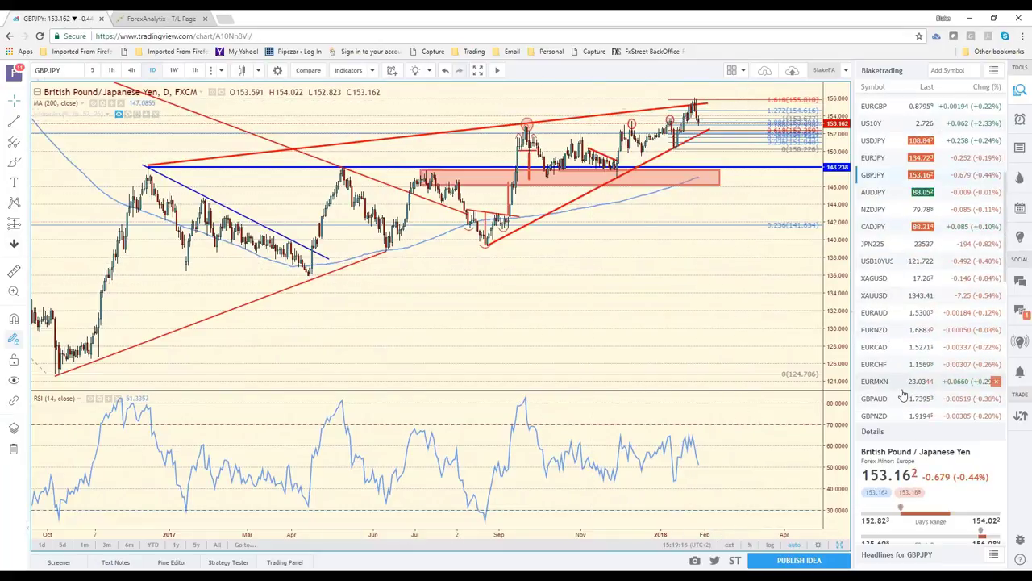
{"action": "left_click", "coordinate": [880, 379]}
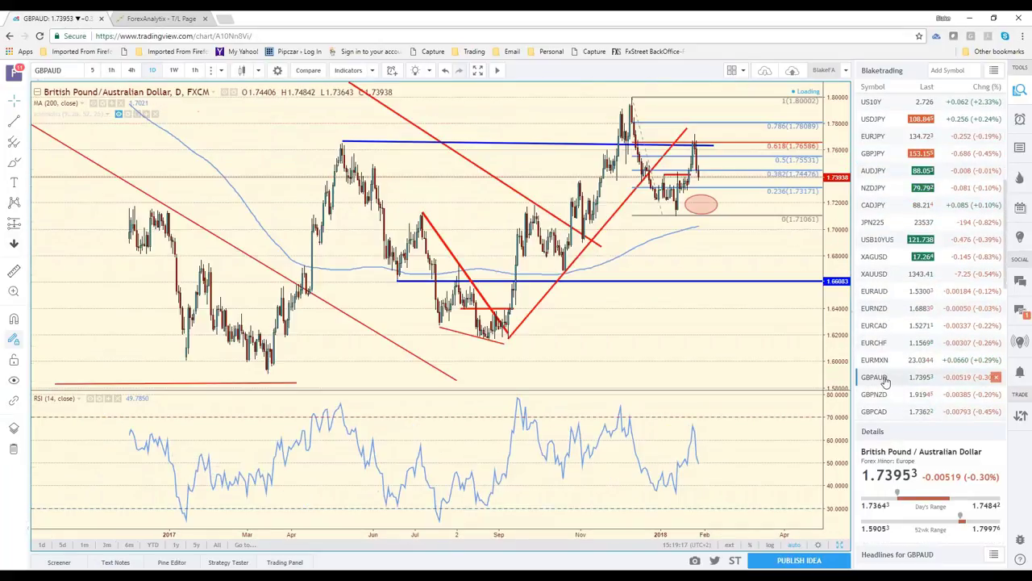
{"action": "scroll", "coordinate": [663, 157], "scroll_direction": "up", "scroll_amount": 2}
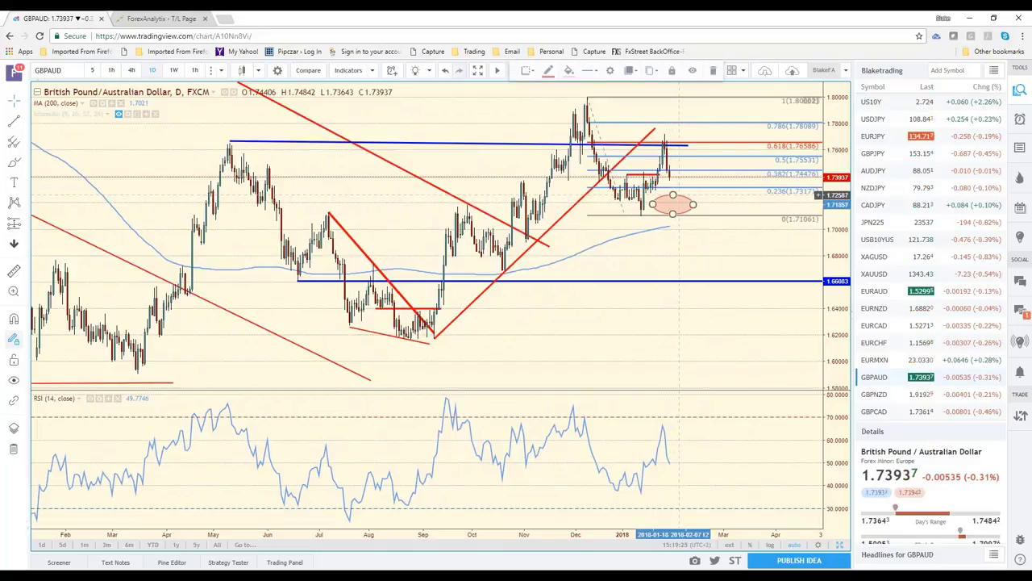
{"action": "key", "text": "Delete"}
{"action": "scroll", "coordinate": [707, 217], "scroll_direction": "down", "scroll_amount": 5}
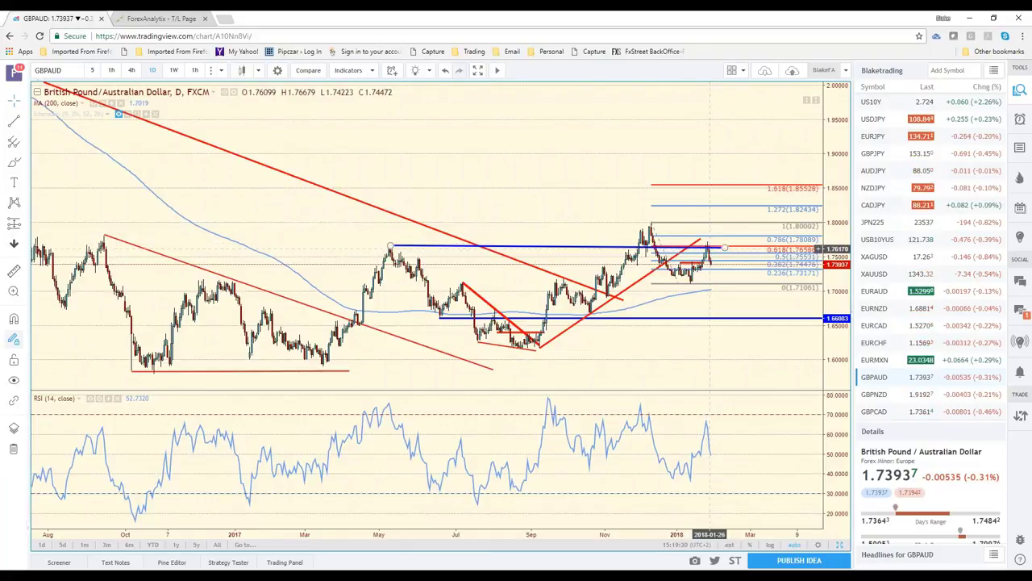
Bring up the GBPNZD daily chart from the watchlist and return the watchlist to the top
{"action": "left_click", "coordinate": [879, 395]}
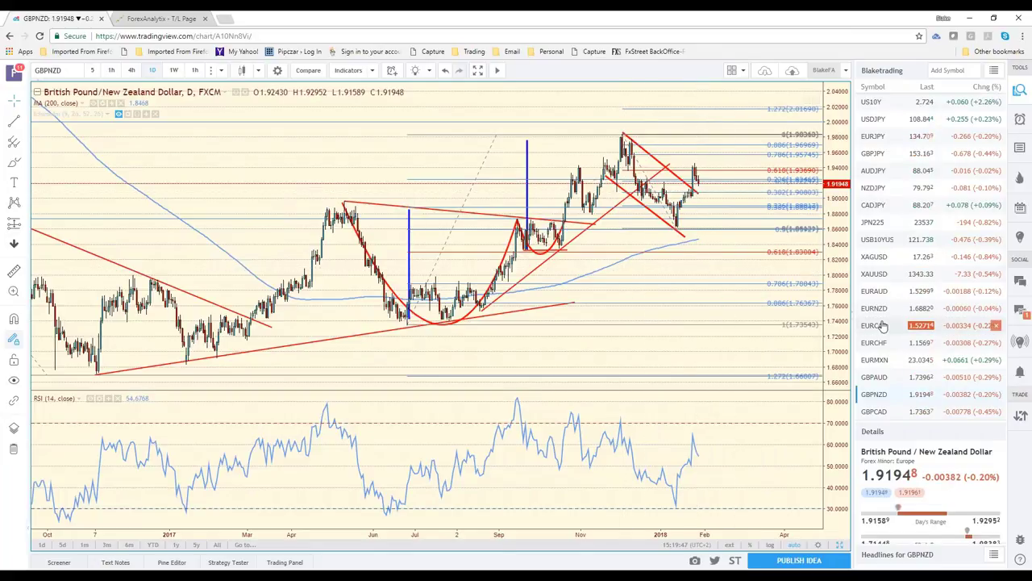
{"action": "scroll", "coordinate": [917, 262], "scroll_direction": "up", "scroll_amount": 5}
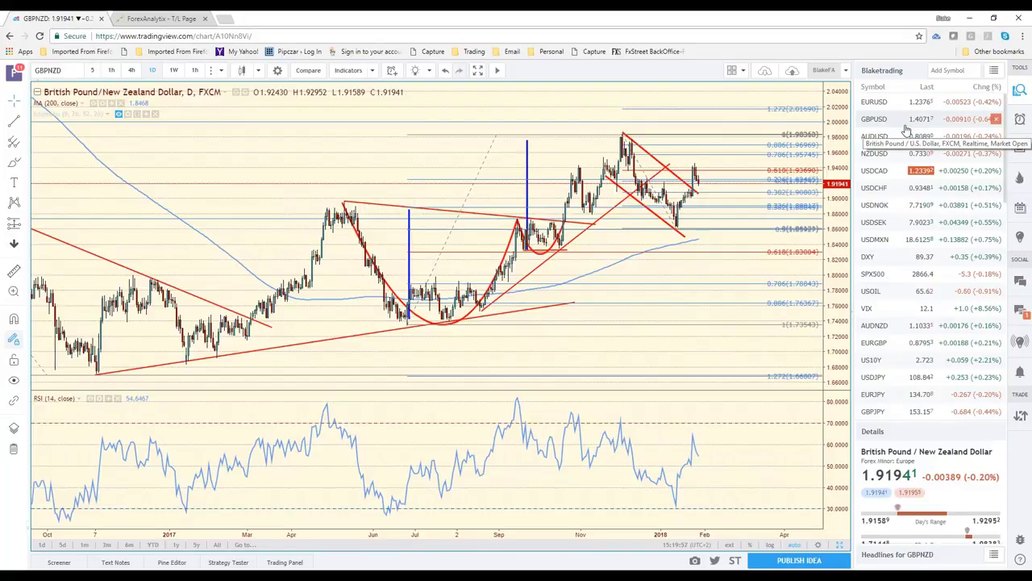
Show the DXY daily chart at 89.37 with its trendlines, Fibonacci levels and RSI
{"action": "left_click", "coordinate": [870, 258]}
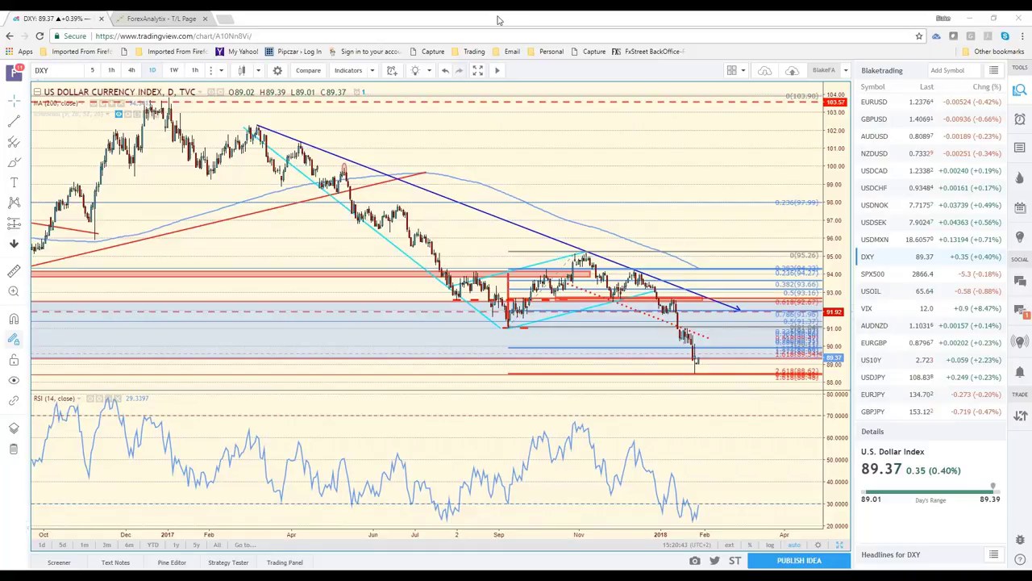
Go to the ForexAnalytix tab and open its Home page via the footer link
{"action": "left_click", "coordinate": [166, 18]}
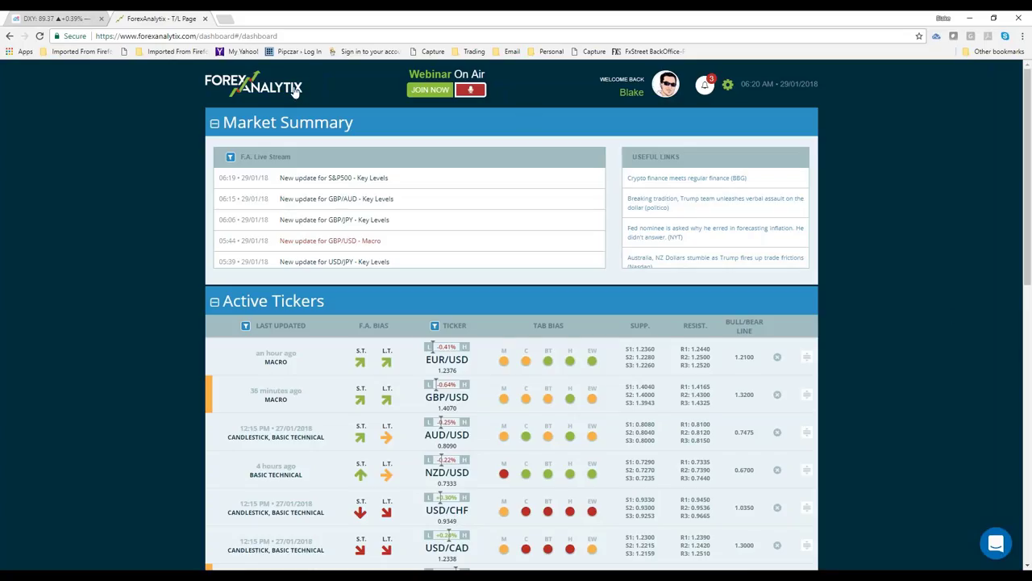
{"action": "scroll", "coordinate": [556, 383], "scroll_direction": "down", "scroll_amount": 15}
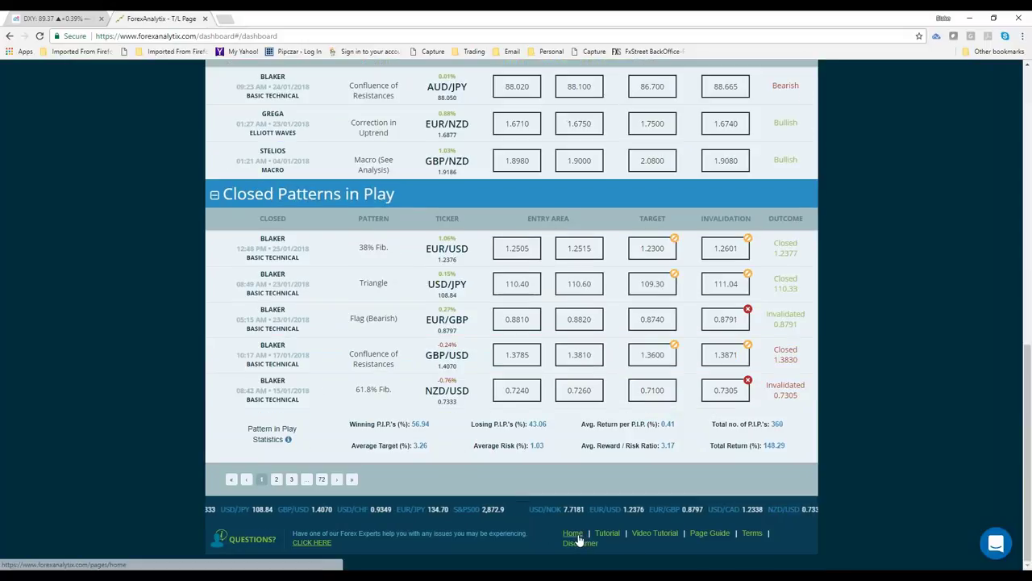
{"action": "left_click", "coordinate": [573, 533]}
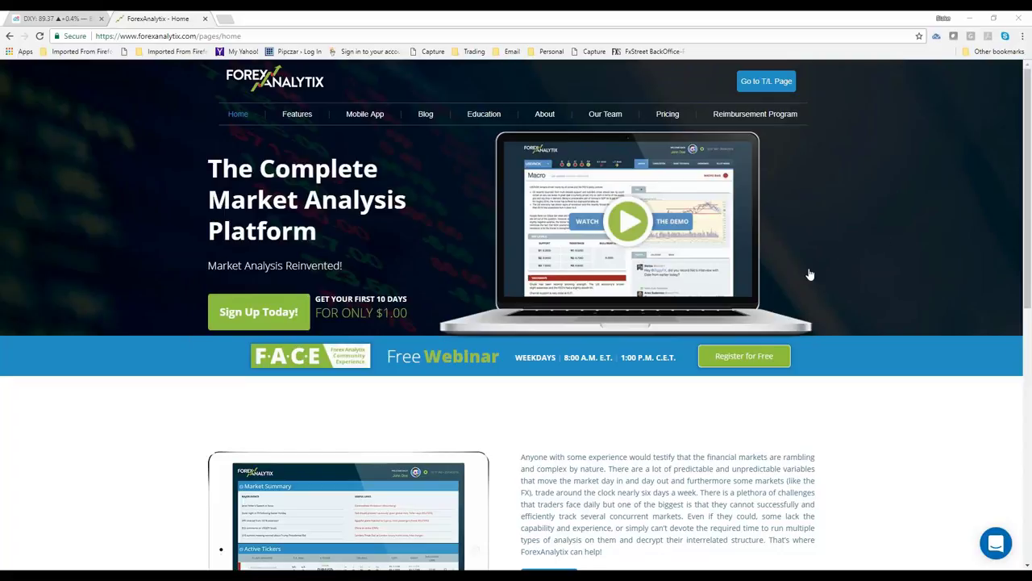
{"action": "scroll", "coordinate": [811, 274], "scroll_direction": "down", "scroll_amount": 7}
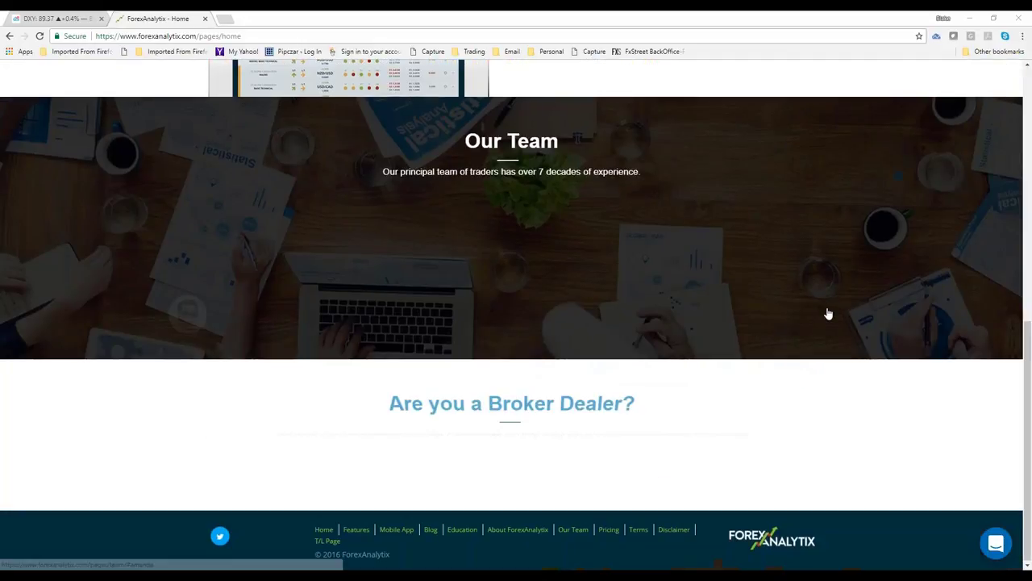
Open the ForexAnalytix Blog and browse recent posts such as the 2018 US Dollar outlook
{"action": "left_click", "coordinate": [40, 35]}
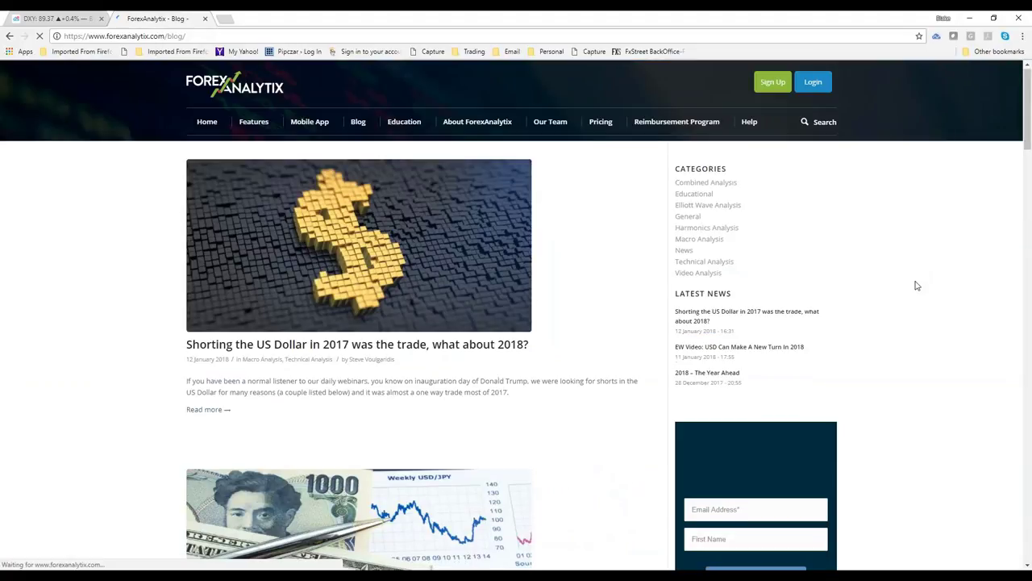
{"action": "scroll", "coordinate": [913, 286], "scroll_direction": "down", "scroll_amount": 2}
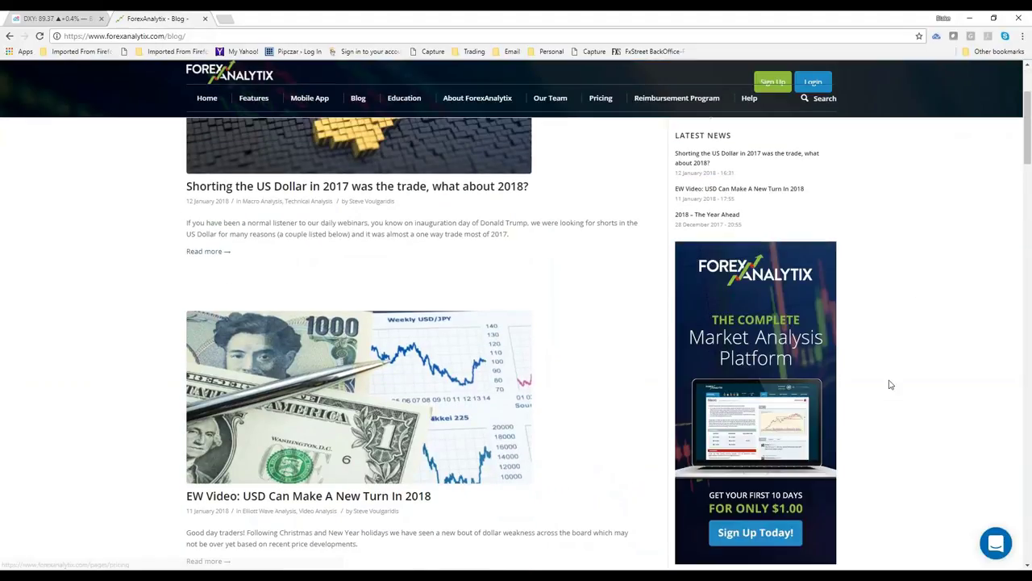
{"action": "scroll", "coordinate": [889, 387], "scroll_direction": "down", "scroll_amount": 5}
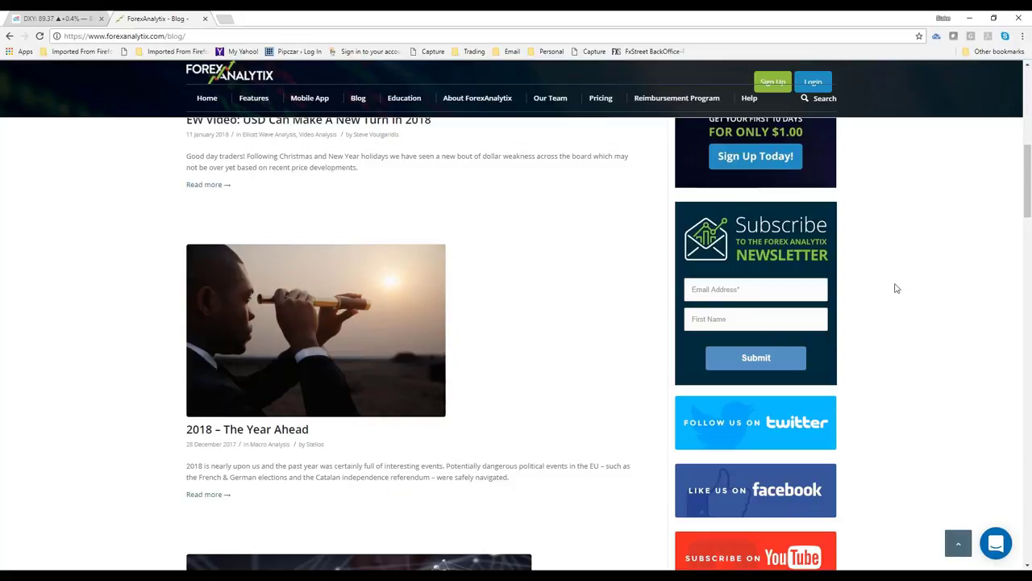
{"action": "scroll", "coordinate": [888, 279], "scroll_direction": "up", "scroll_amount": 1}
{"action": "scroll", "coordinate": [879, 269], "scroll_direction": "up", "scroll_amount": 3}
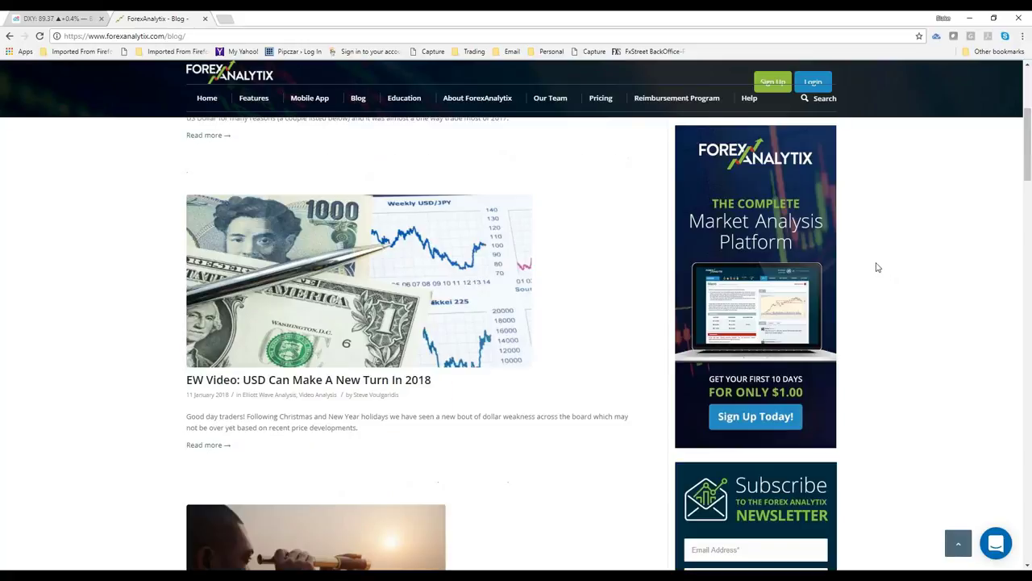
{"action": "scroll", "coordinate": [878, 267], "scroll_direction": "up", "scroll_amount": 4}
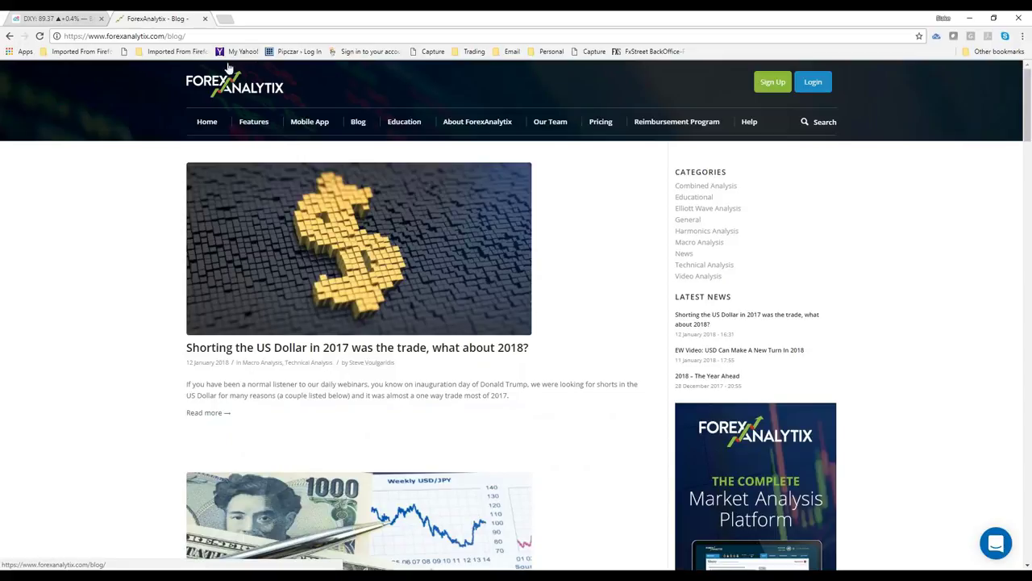
Go back to the TradingView tab showing the DXY daily chart at 89.37
{"action": "left_click", "coordinate": [64, 22]}
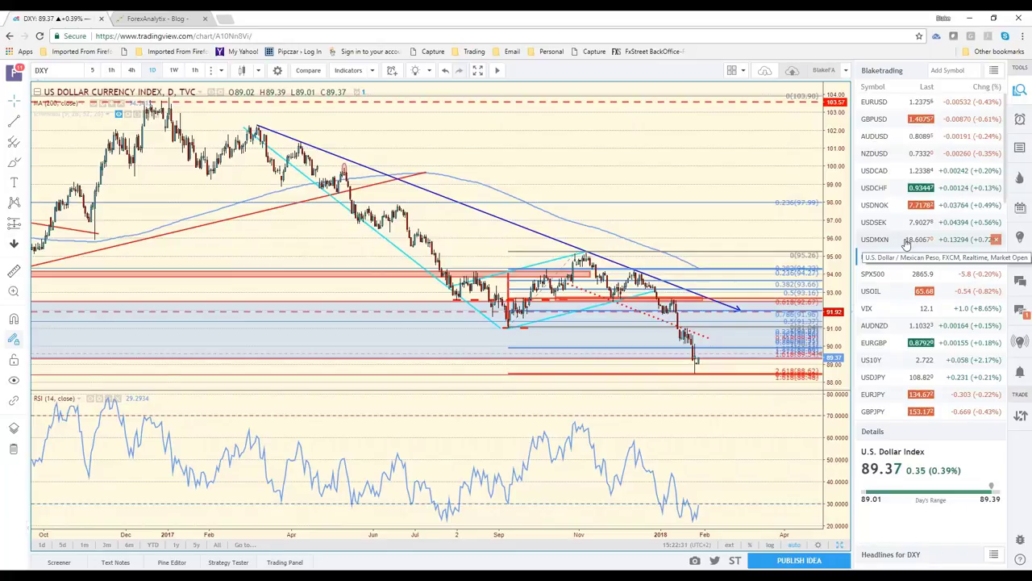
{"action": "left_click", "coordinate": [906, 244]}
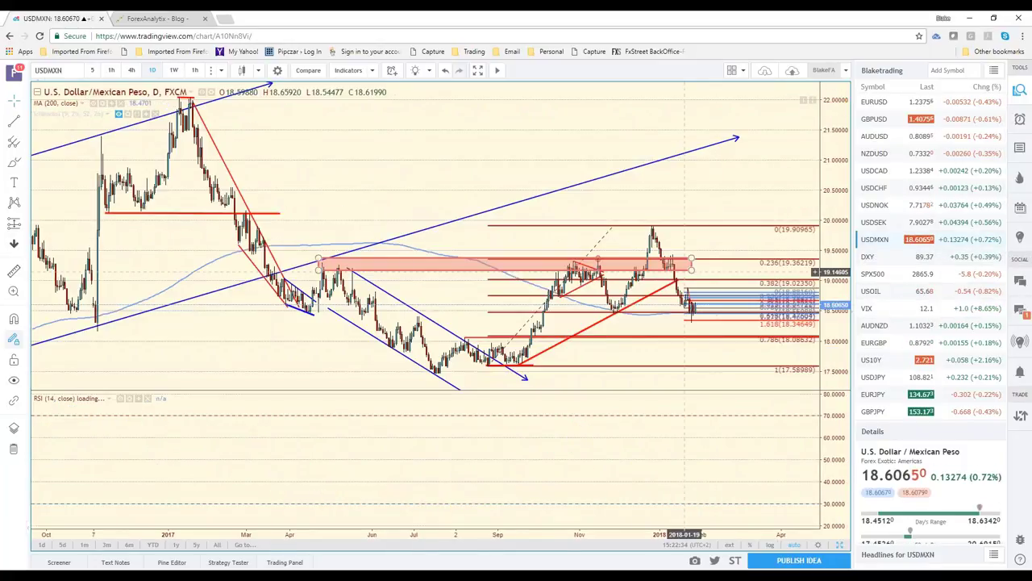
{"action": "scroll", "coordinate": [674, 364], "scroll_direction": "up", "scroll_amount": 4}
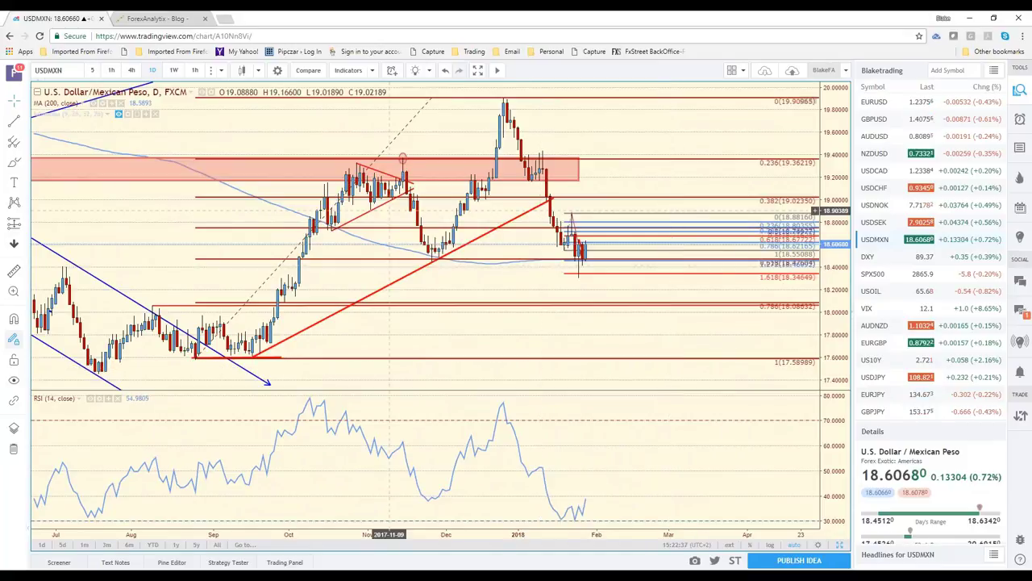
{"action": "left_click", "coordinate": [131, 71]}
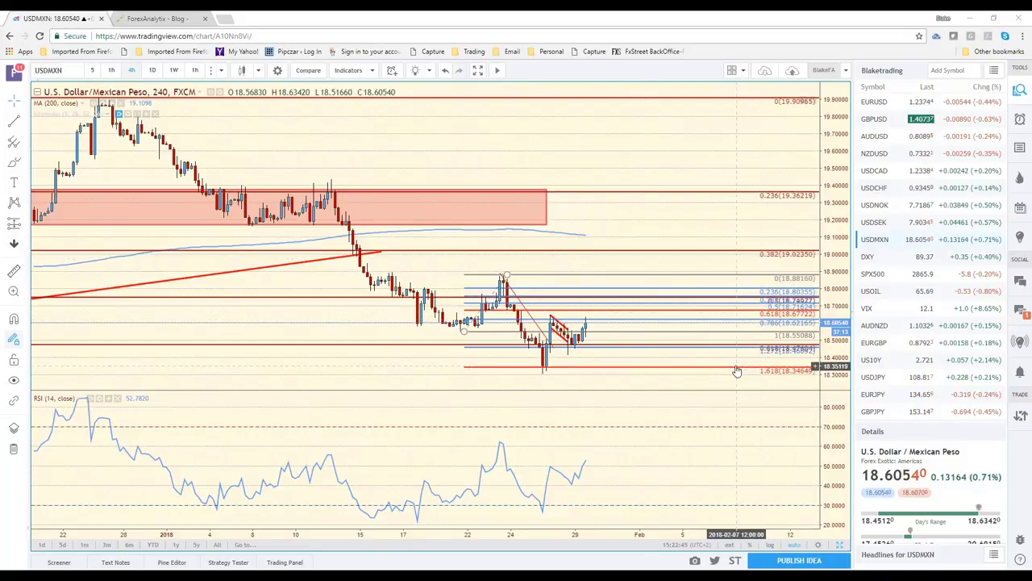
{"action": "left_click", "coordinate": [151, 70]}
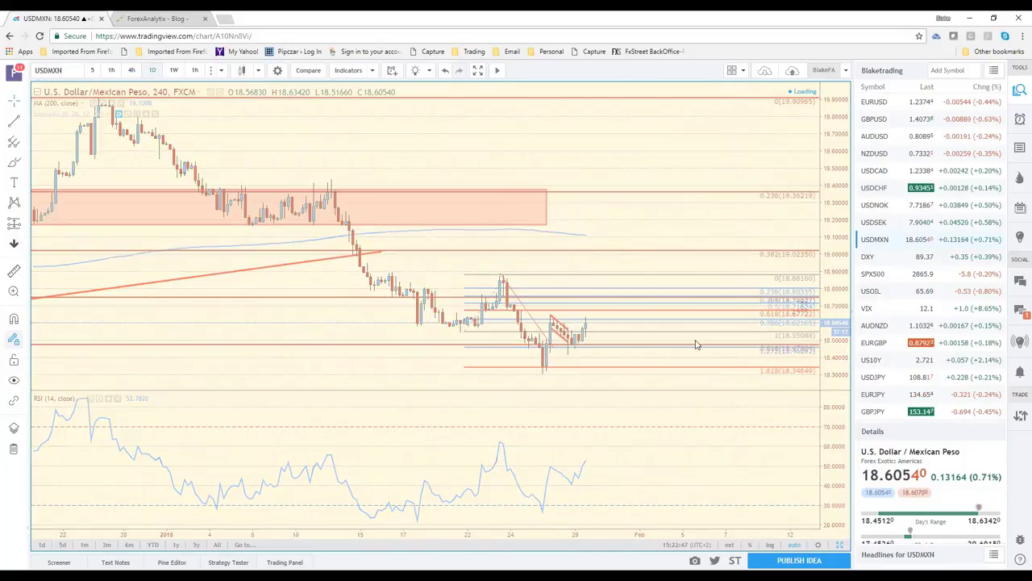
{"action": "left_click_drag", "start_coordinate": [455, 337], "coordinate": [541, 336]}
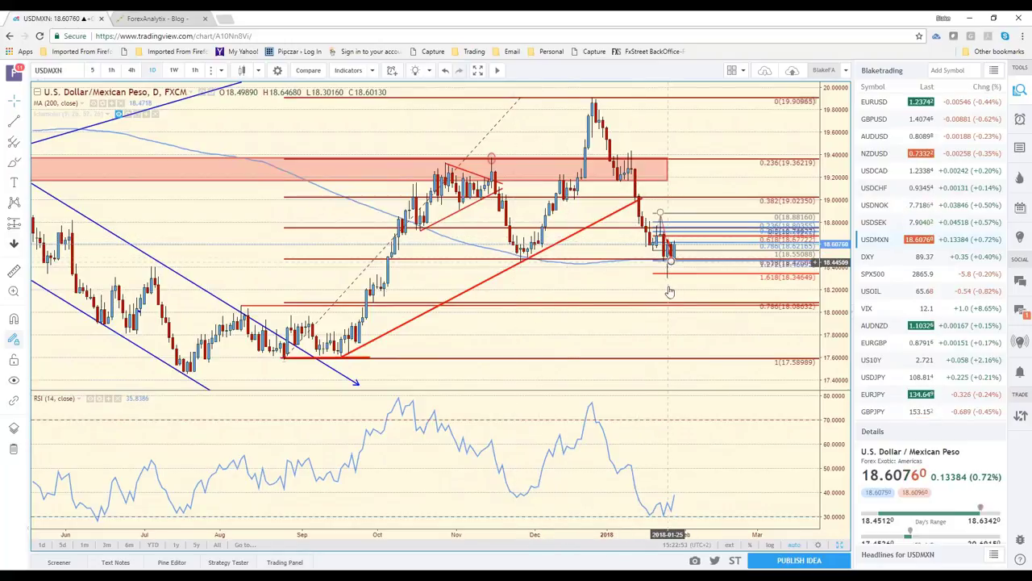
{"action": "scroll", "coordinate": [645, 339], "scroll_direction": "up", "scroll_amount": 2}
{"action": "left_click_drag", "start_coordinate": [451, 364], "coordinate": [562, 363]}
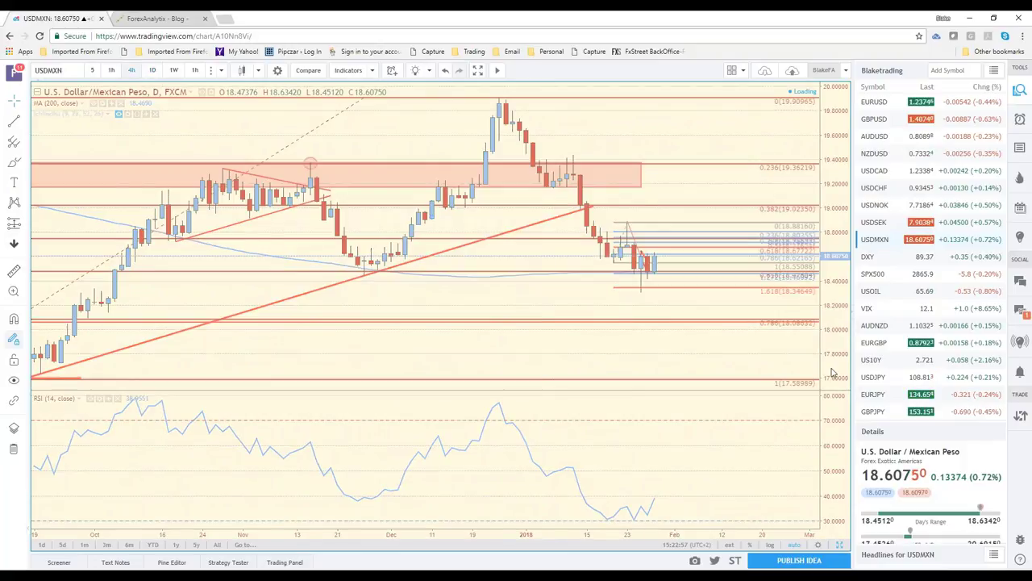
{"action": "type", "text": "240"}
{"action": "key", "text": "Return"}
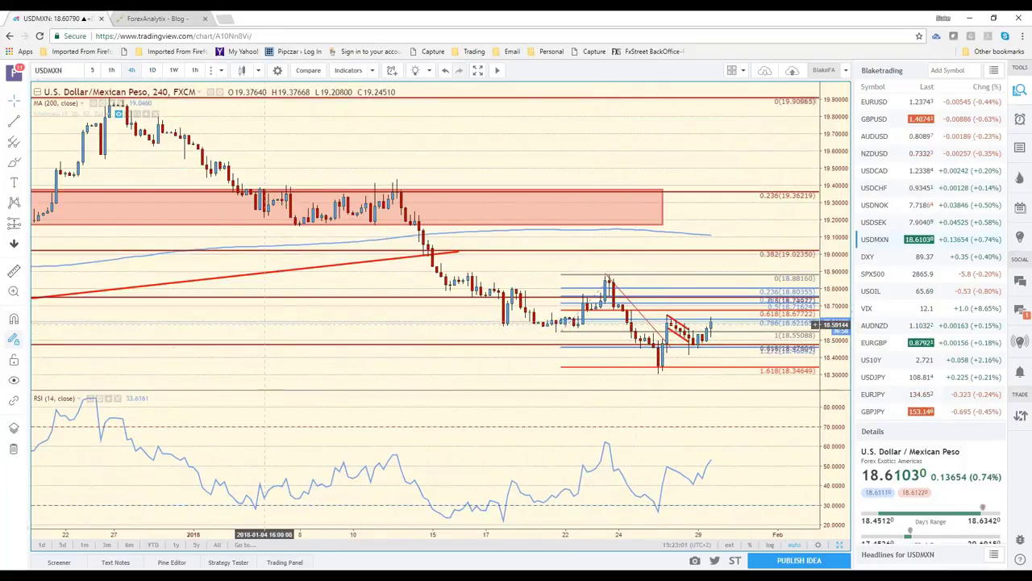
{"action": "left_click_drag", "start_coordinate": [311, 133], "coordinate": [468, 137]}
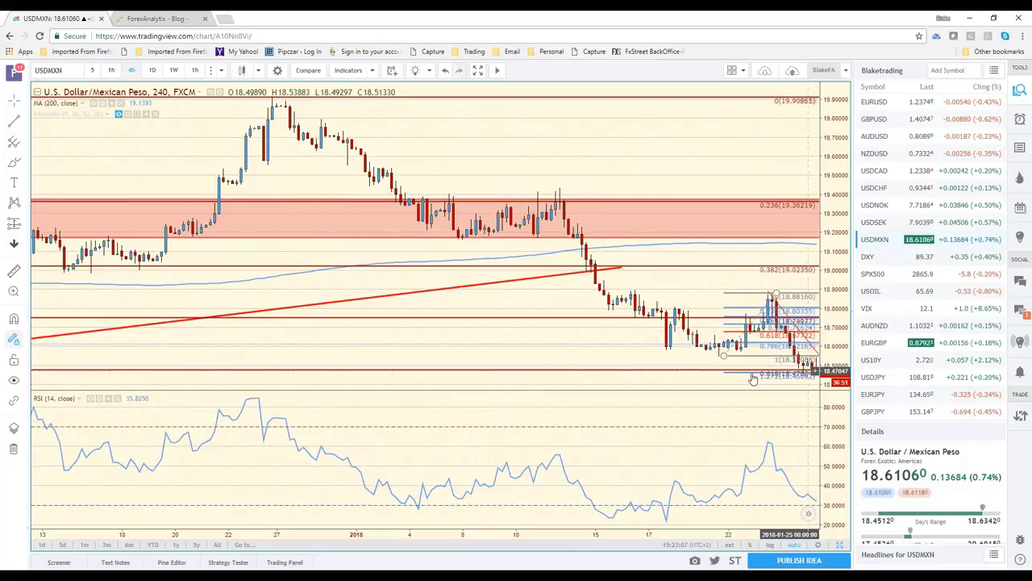
{"action": "scroll", "coordinate": [400, 339], "scroll_direction": "down", "scroll_amount": 3}
{"action": "scroll", "coordinate": [411, 346], "scroll_direction": "down", "scroll_amount": 2}
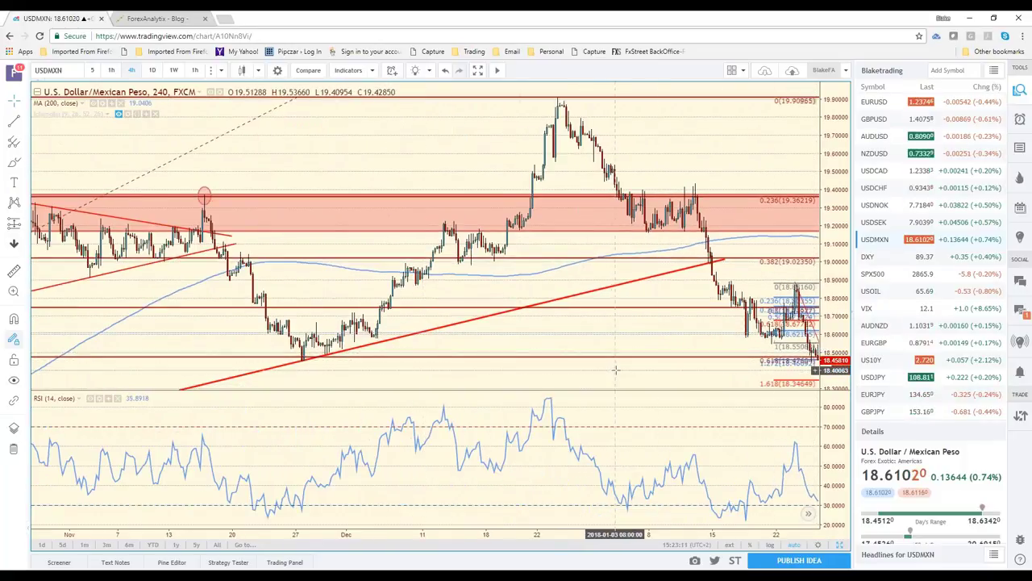
{"action": "left_click_drag", "start_coordinate": [616, 368], "coordinate": [589, 371]}
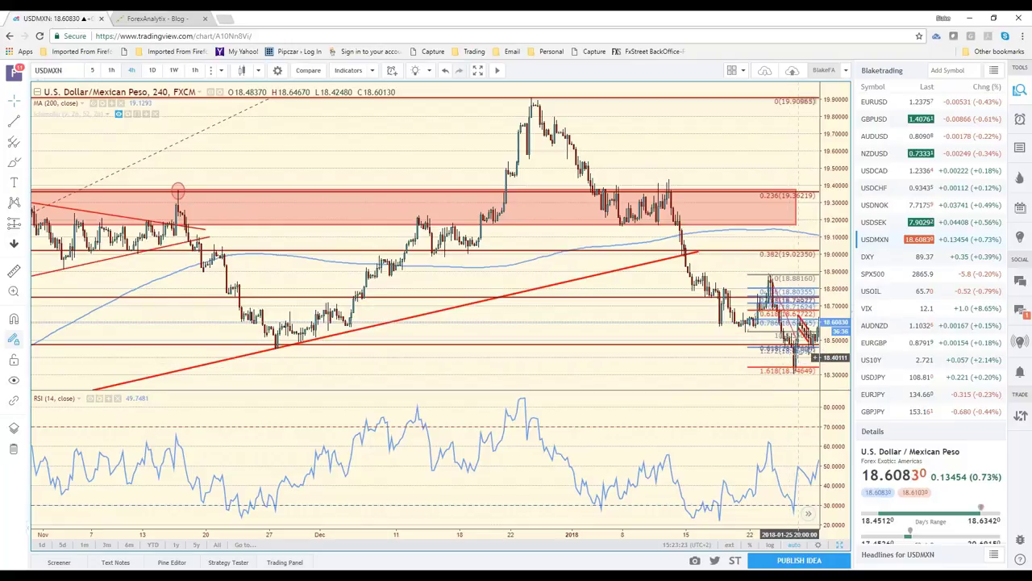
{"action": "scroll", "coordinate": [601, 323], "scroll_direction": "right", "scroll_amount": 5}
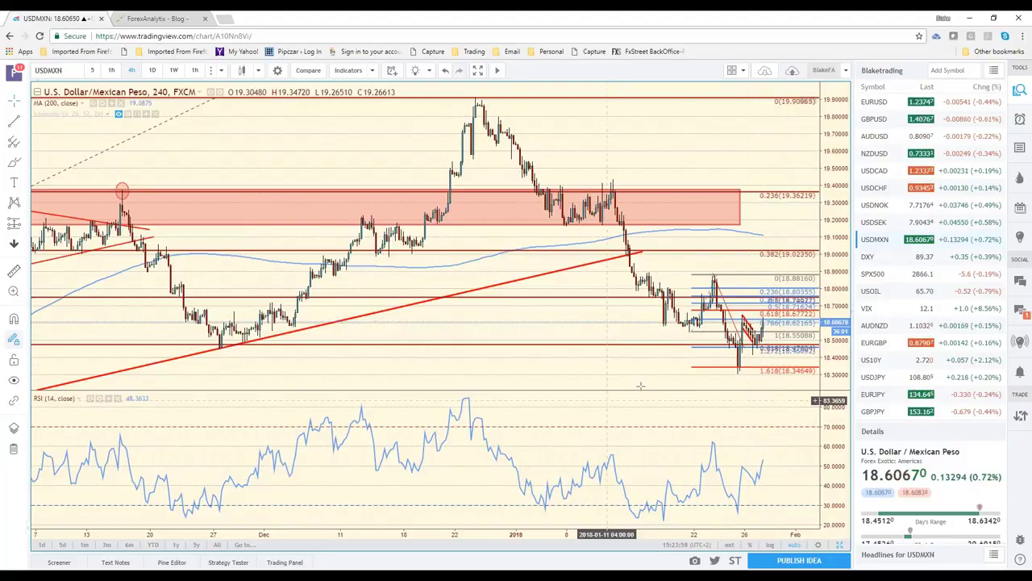
{"action": "scroll", "coordinate": [640, 386], "scroll_direction": "up", "scroll_amount": 2}
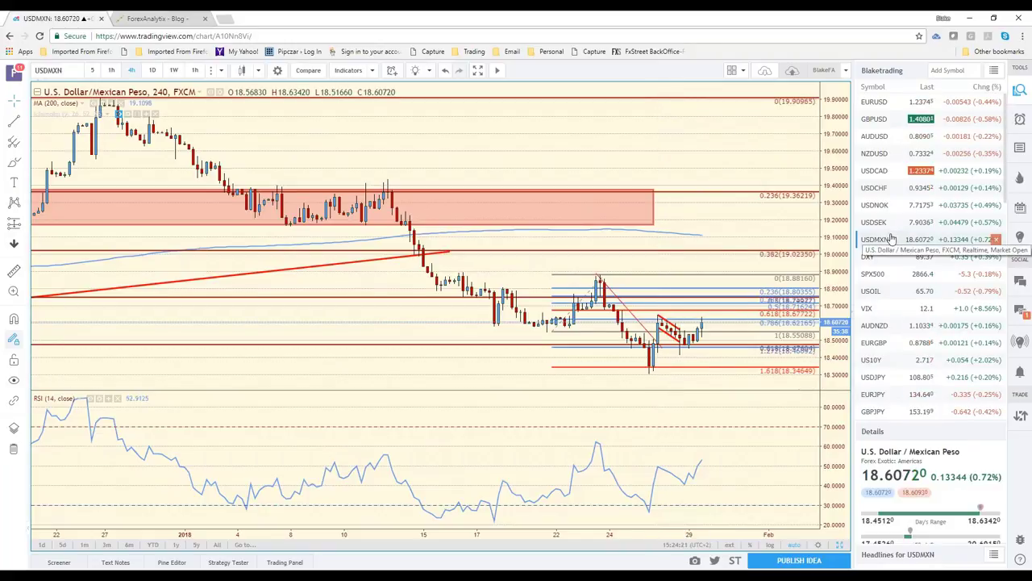
Extend the USDCAD red downtrend line to late January, then bring up USDJPY
{"action": "left_click", "coordinate": [879, 171]}
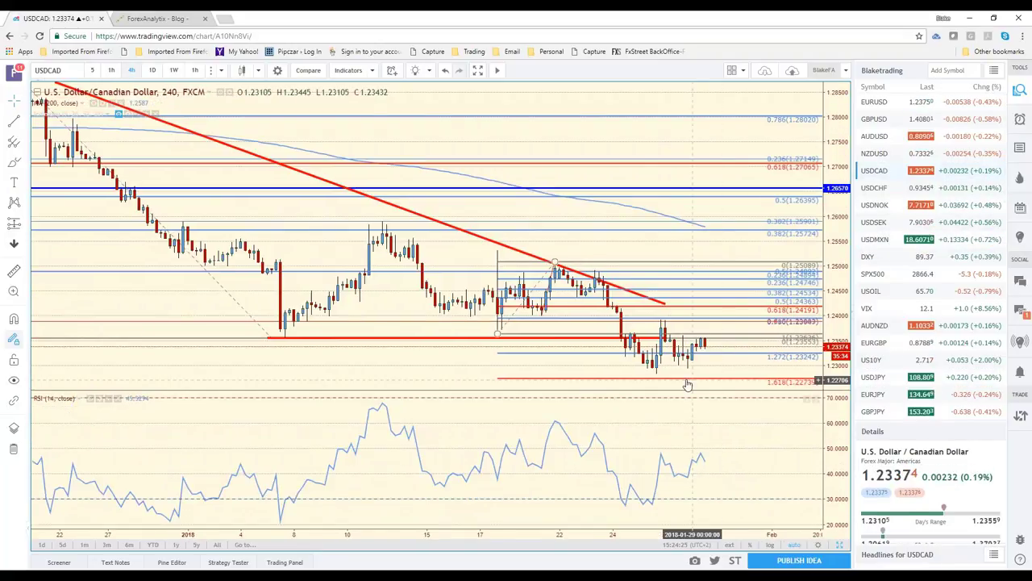
{"action": "left_click_drag", "start_coordinate": [718, 312], "coordinate": [758, 322]}
{"action": "left_click_drag", "start_coordinate": [355, 134], "coordinate": [368, 133]}
{"action": "scroll", "coordinate": [257, 317], "scroll_direction": "down", "scroll_amount": 1}
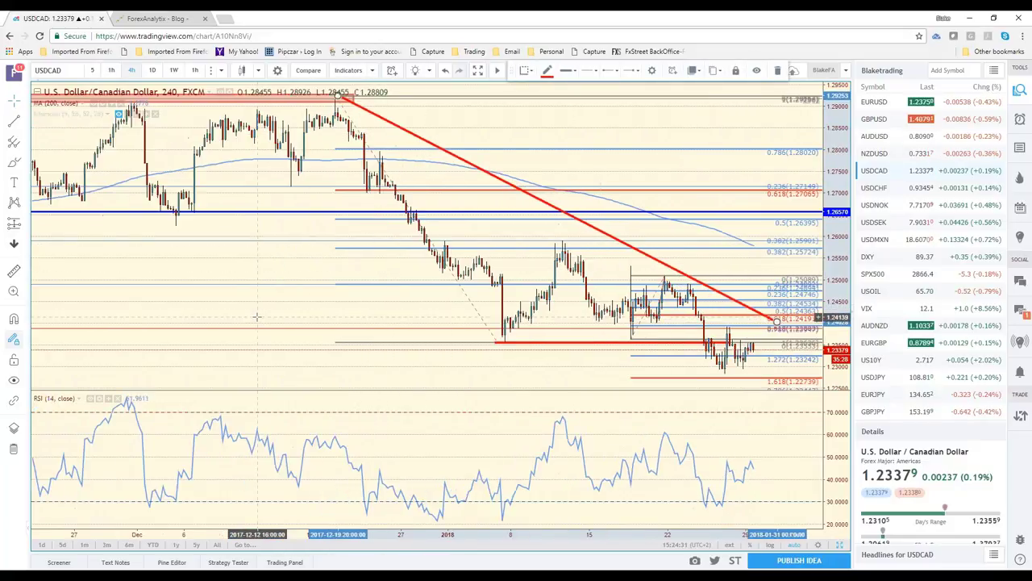
{"action": "scroll", "coordinate": [256, 317], "scroll_direction": "down", "scroll_amount": 1}
{"action": "scroll", "coordinate": [680, 327], "scroll_direction": "down", "scroll_amount": 1}
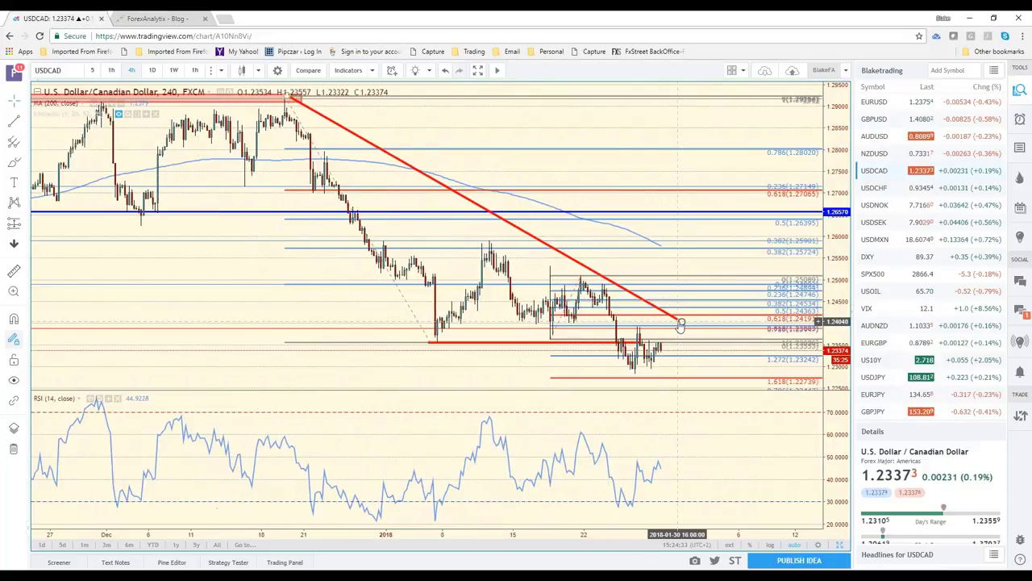
{"action": "left_click_drag", "start_coordinate": [680, 321], "coordinate": [684, 333]}
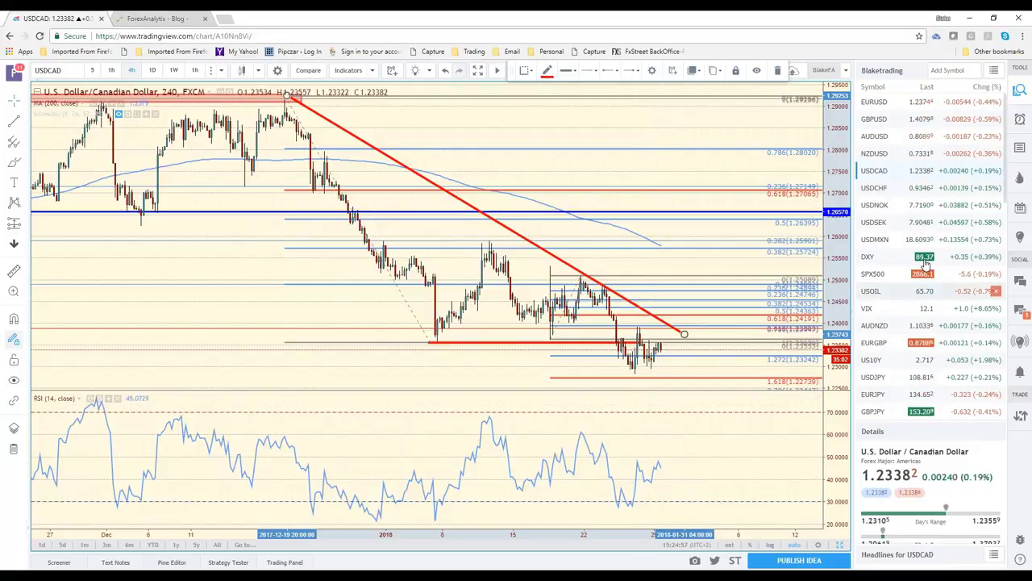
{"action": "left_click", "coordinate": [898, 380]}
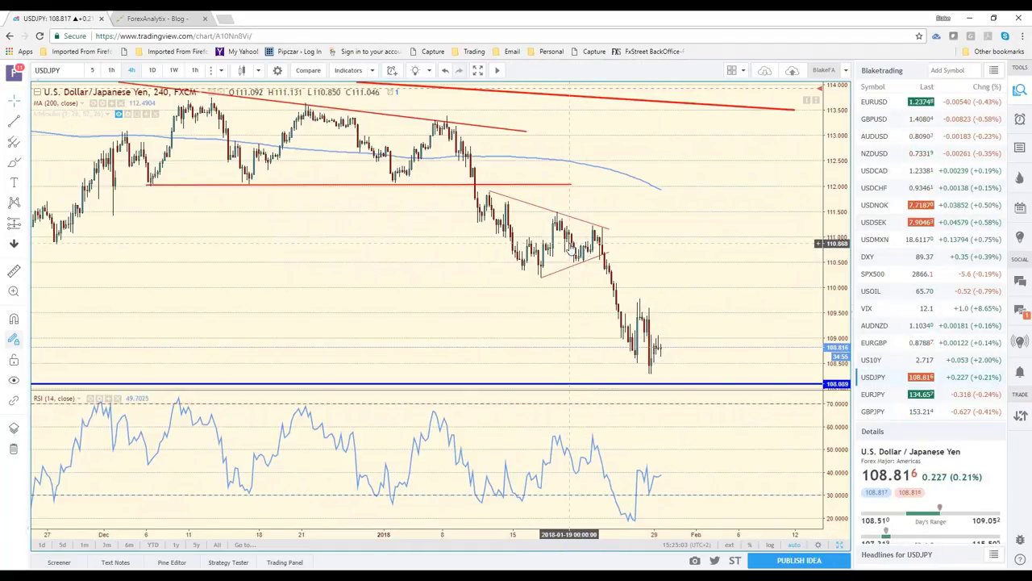
Put USDJPY on daily bars and zoom out to show history from August 2016
{"action": "left_click", "coordinate": [151, 70]}
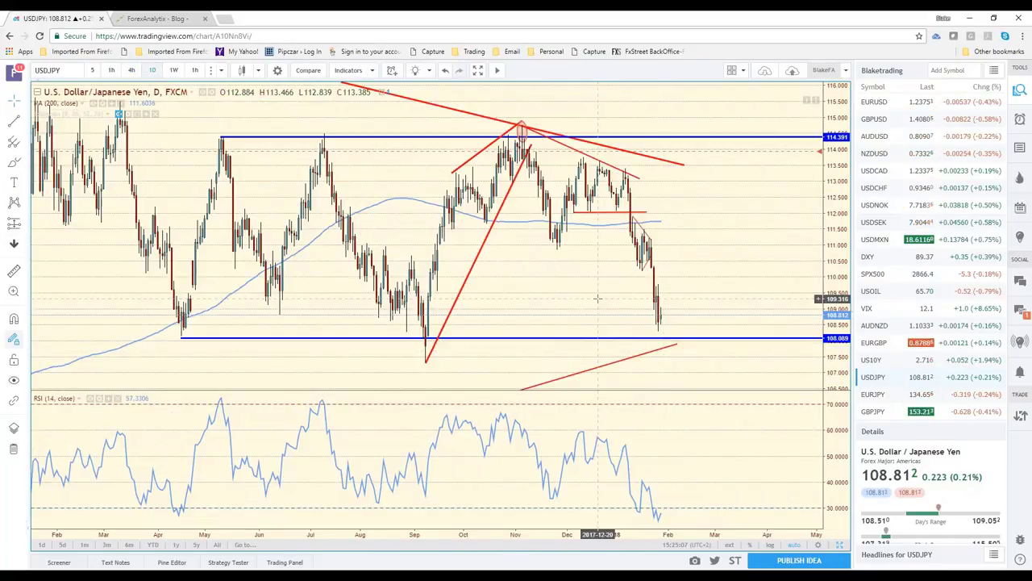
{"action": "scroll", "coordinate": [594, 297], "scroll_direction": "down", "scroll_amount": 1}
{"action": "scroll", "coordinate": [596, 302], "scroll_direction": "down", "scroll_amount": 2}
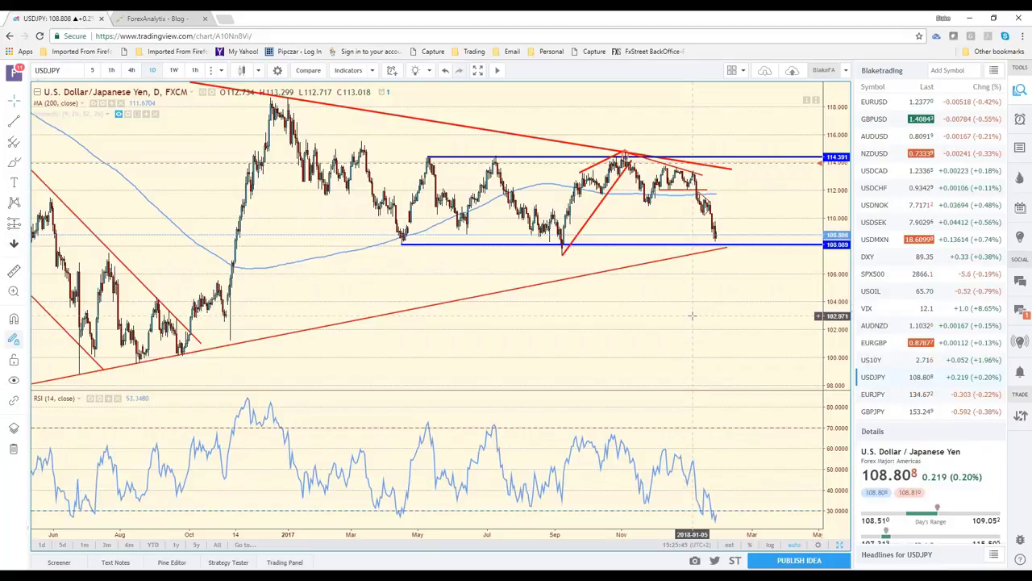
{"action": "scroll", "coordinate": [686, 306], "scroll_direction": "up", "scroll_amount": 2}
{"action": "scroll", "coordinate": [692, 314], "scroll_direction": "down", "scroll_amount": 2}
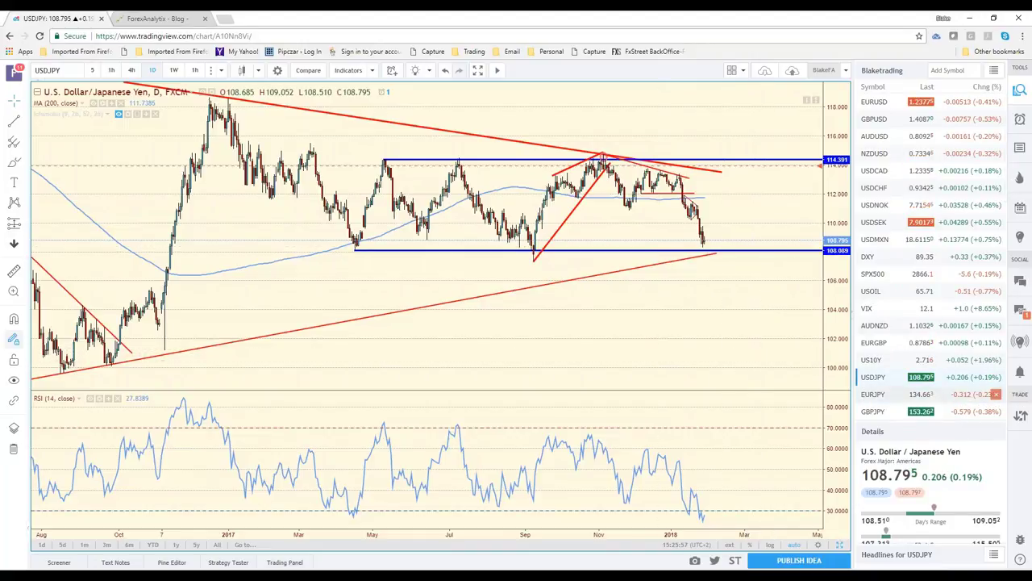
Check EURJPY on the 60-minute interval near 134.67, then return to USDJPY
{"action": "left_click", "coordinate": [876, 395]}
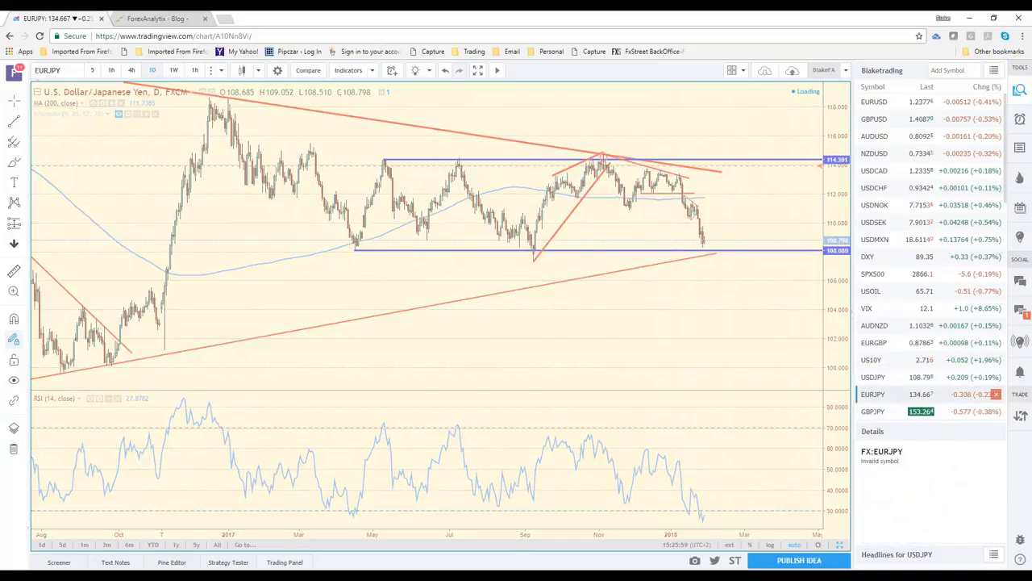
{"action": "type", "text": "60"}
{"action": "key", "text": "Return"}
{"action": "scroll", "coordinate": [715, 337], "scroll_direction": "up", "scroll_amount": 3}
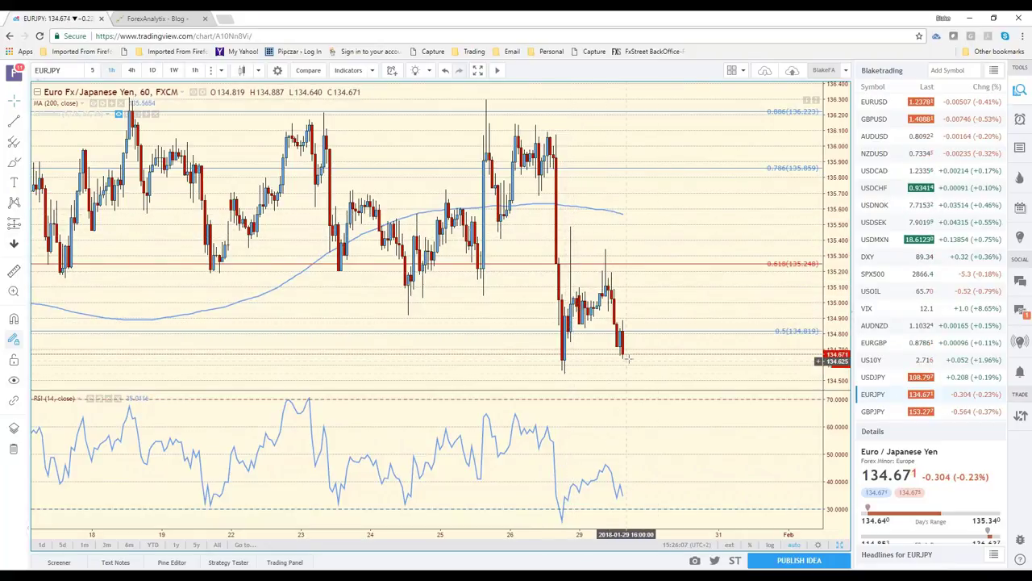
{"action": "scroll", "coordinate": [656, 369], "scroll_direction": "down", "scroll_amount": 3}
{"action": "scroll", "coordinate": [938, 401], "scroll_direction": "down", "scroll_amount": 2}
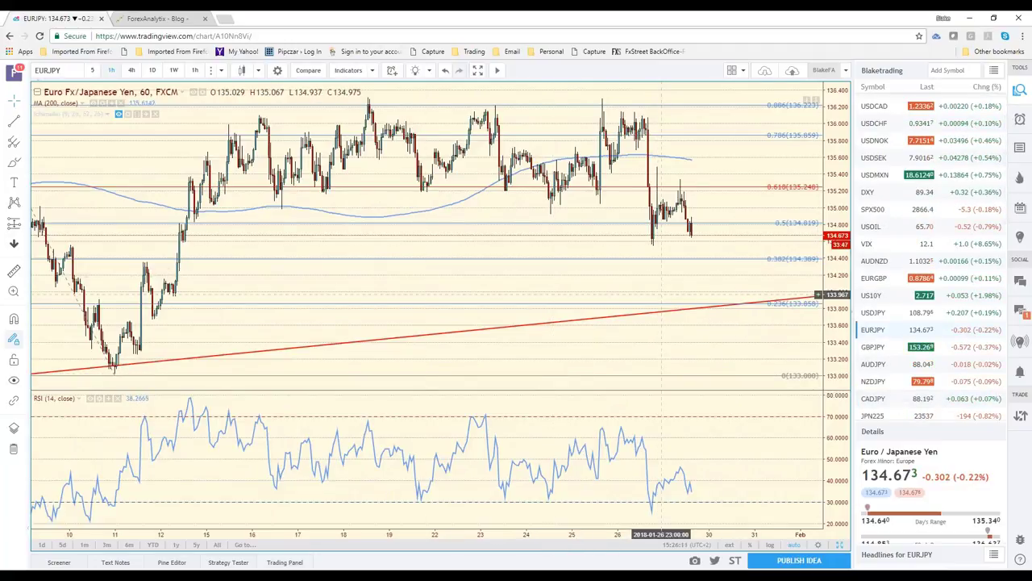
{"action": "left_click", "coordinate": [898, 314]}
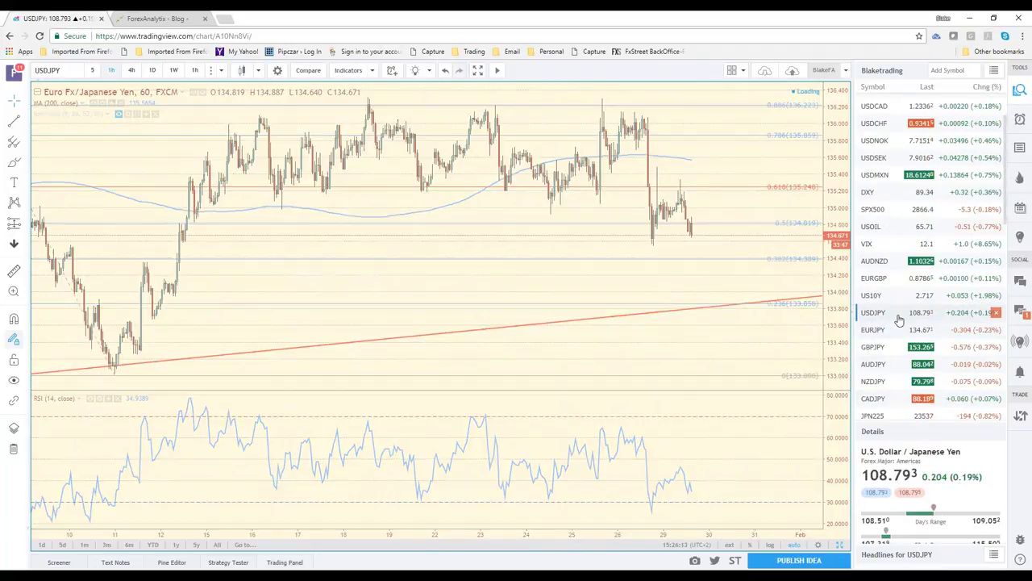
Set the weekly interval and review USDJPY, GBPJPY and EURJPY, ending on AUDJPY at 88.032
{"action": "left_click", "coordinate": [174, 71]}
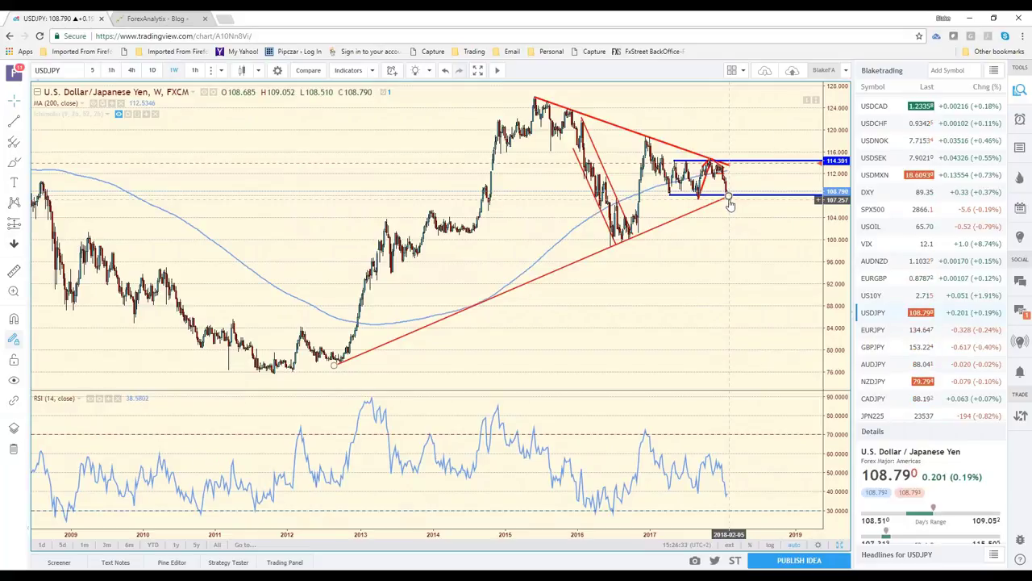
{"action": "left_click", "coordinate": [876, 346]}
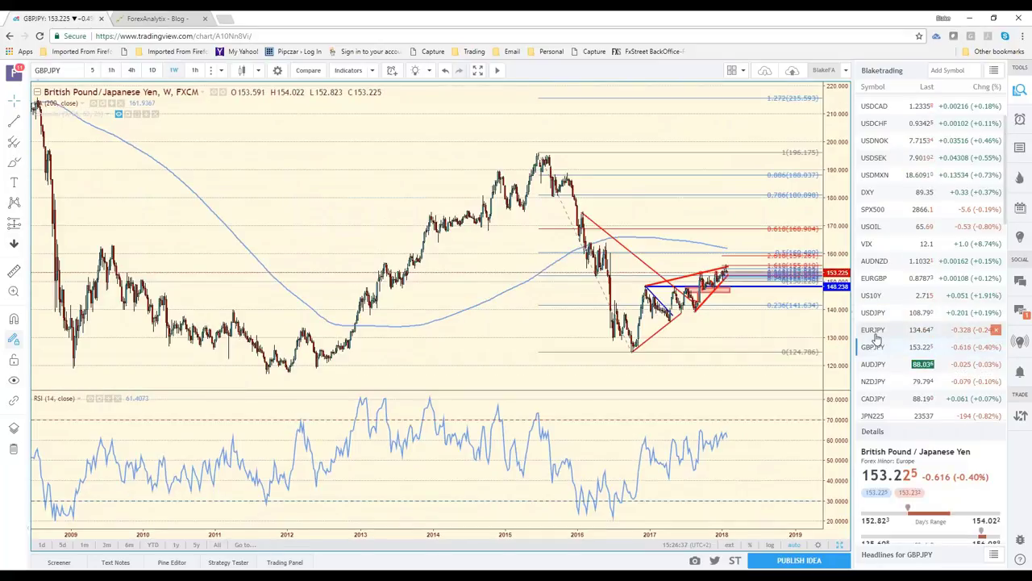
{"action": "left_click", "coordinate": [876, 329]}
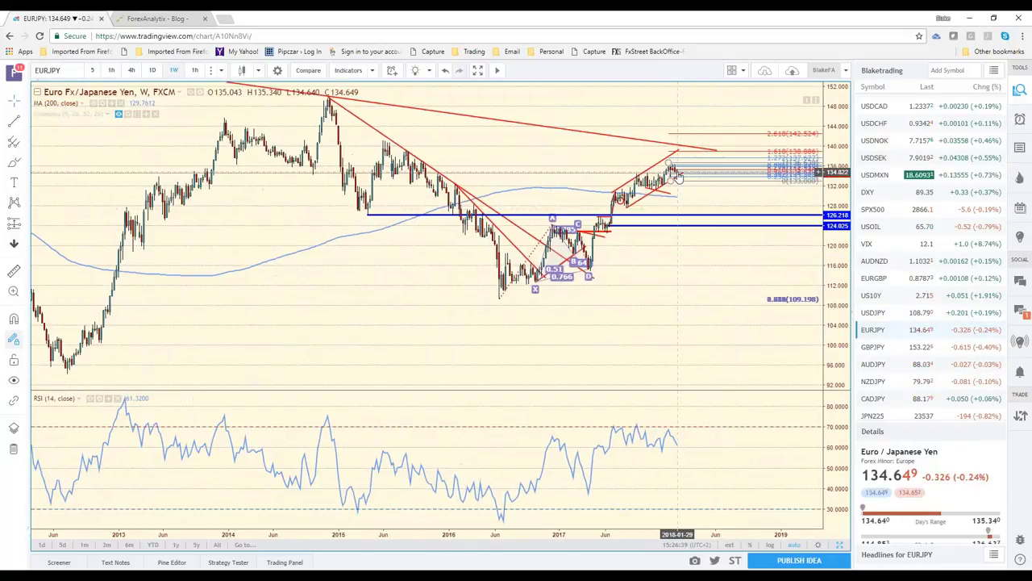
{"action": "left_click", "coordinate": [873, 347]}
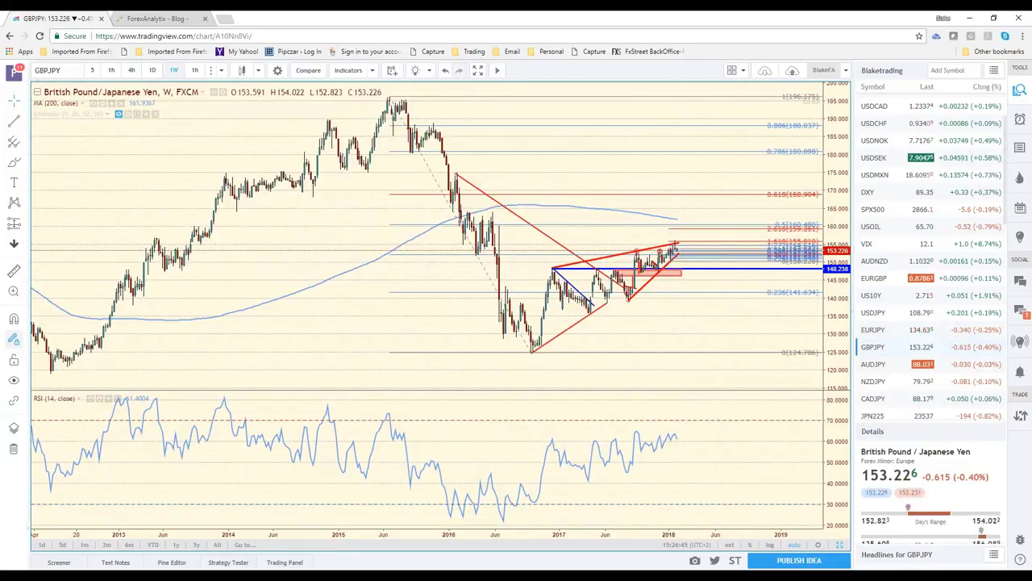
{"action": "left_click", "coordinate": [874, 364]}
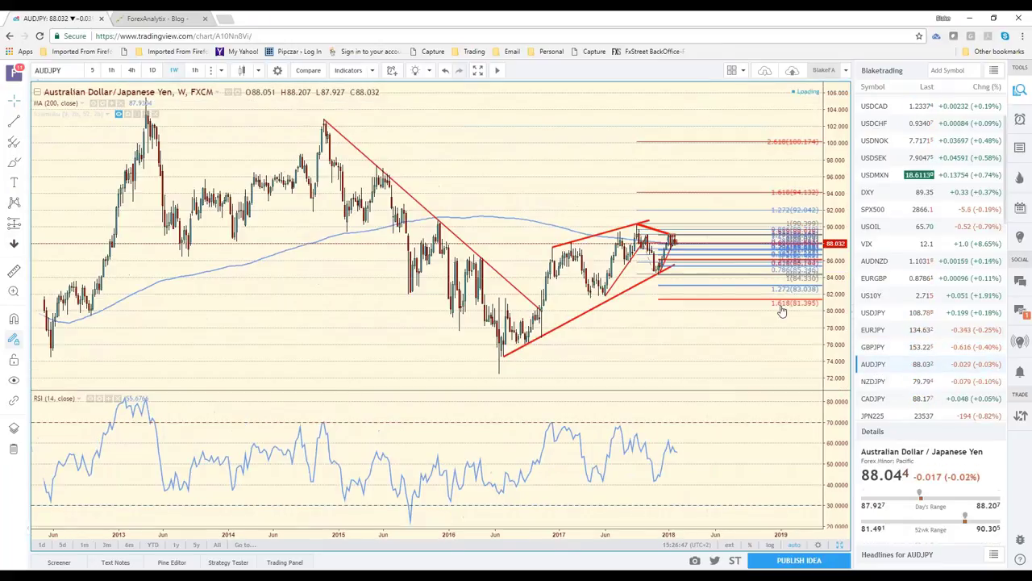
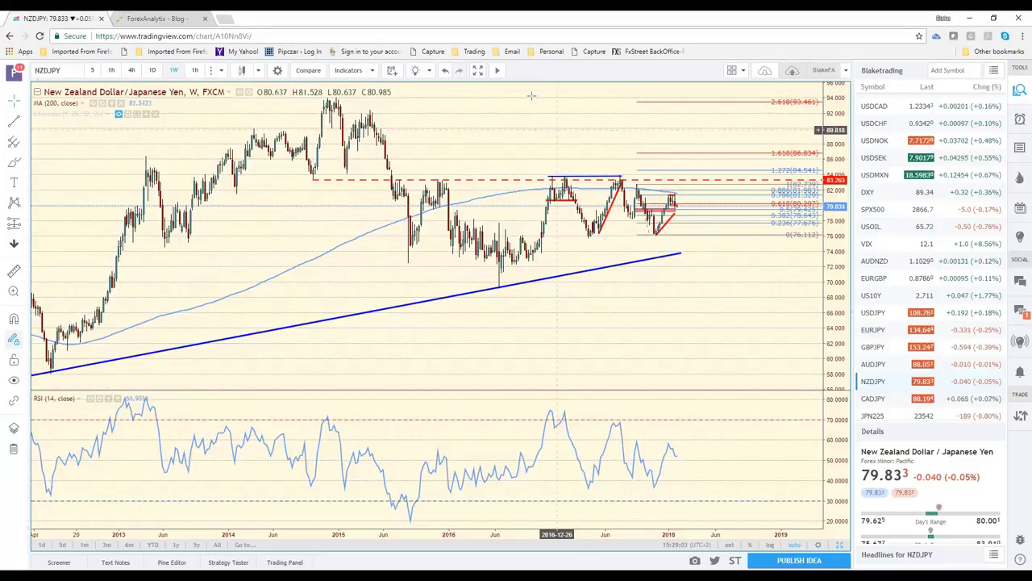
Open a new blank browser tab beside the TradingView NZD/JPY chart
{"action": "left_click", "coordinate": [224, 18]}
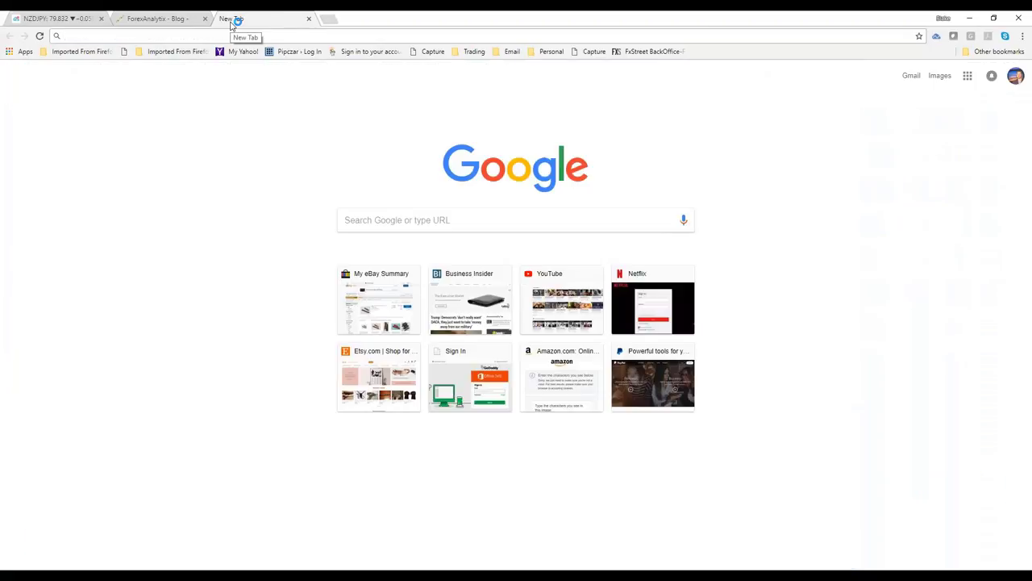
Search Google for 'tier one trading', glance at the Economic Consultants result, then return
{"action": "type", "text": "tier on"}
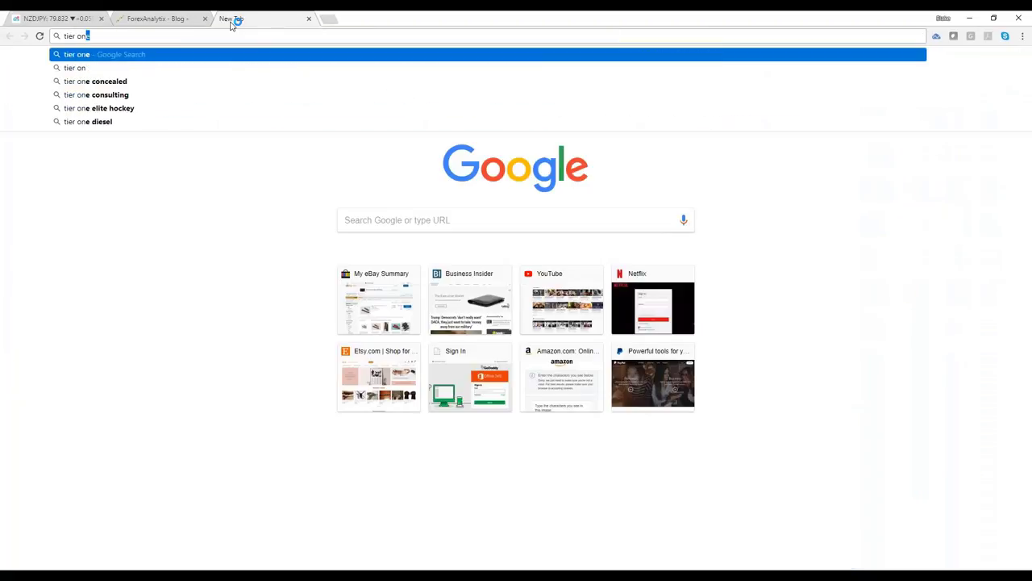
{"action": "type", "text": "e tr"}
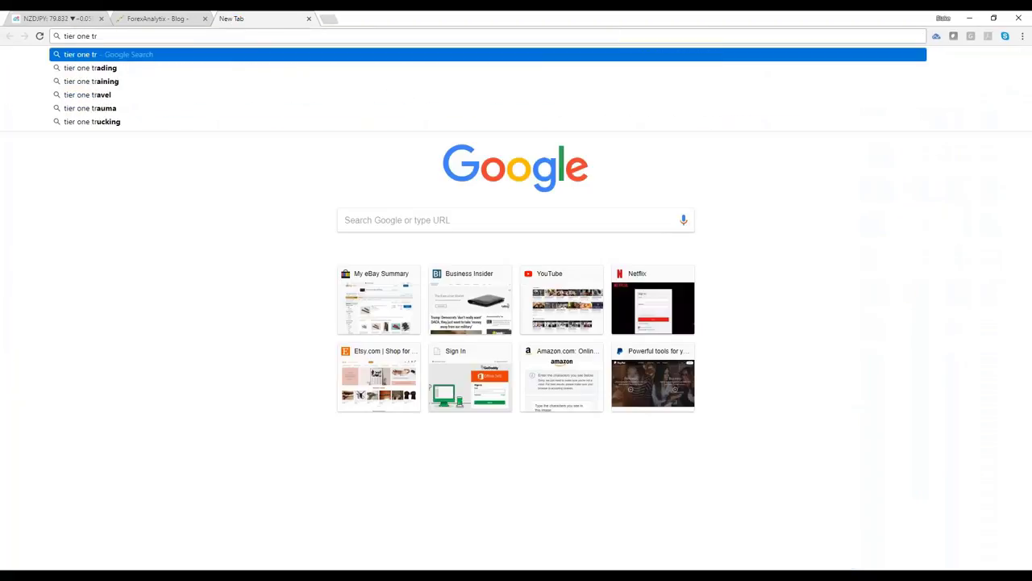
{"action": "key", "text": "Down"}
{"action": "key", "text": "Return"}
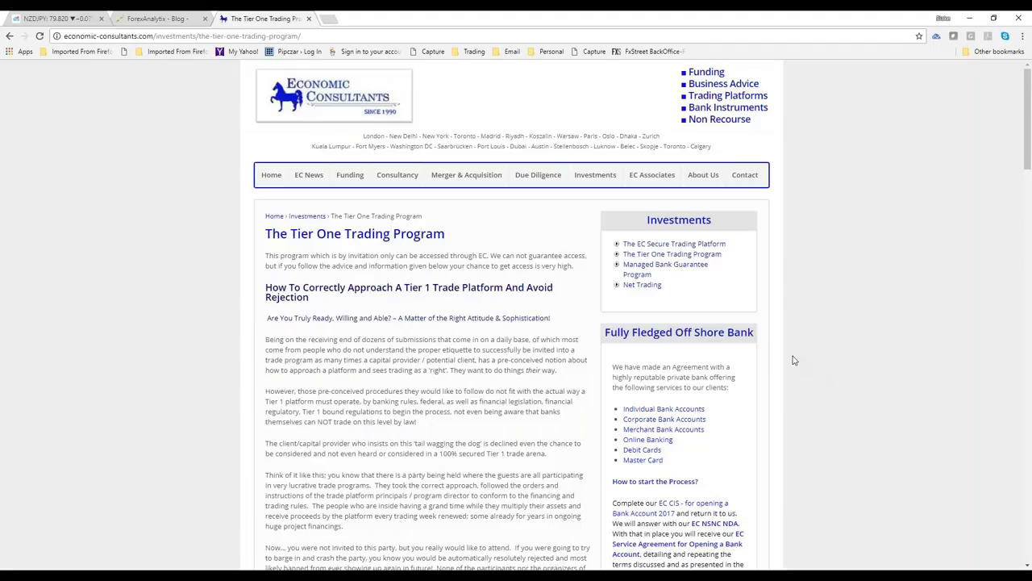
{"action": "left_click", "coordinate": [9, 37]}
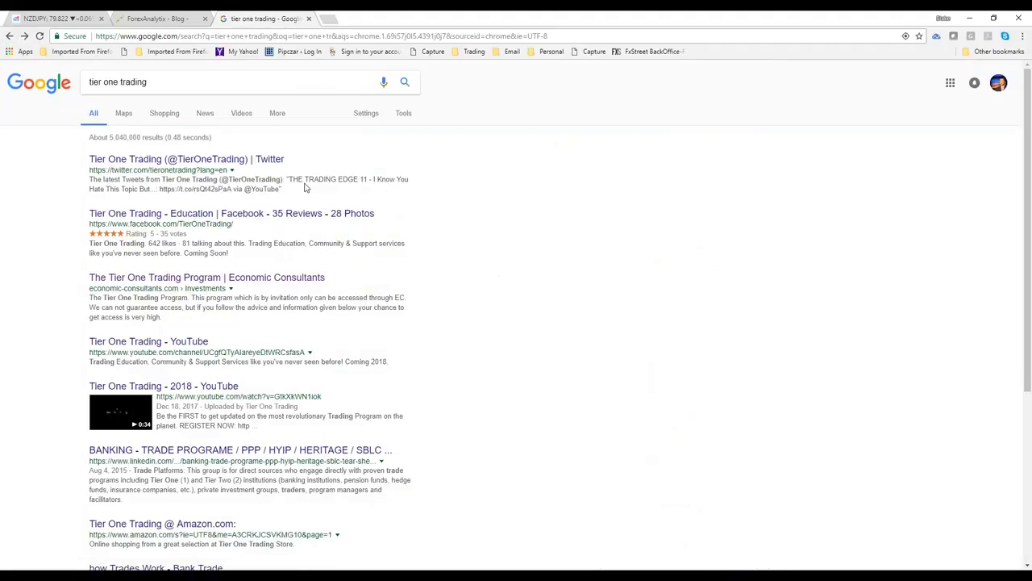
Visit Tier One Trading's Twitter profile and follow its tier1trading.com website link
{"action": "left_click", "coordinate": [253, 161]}
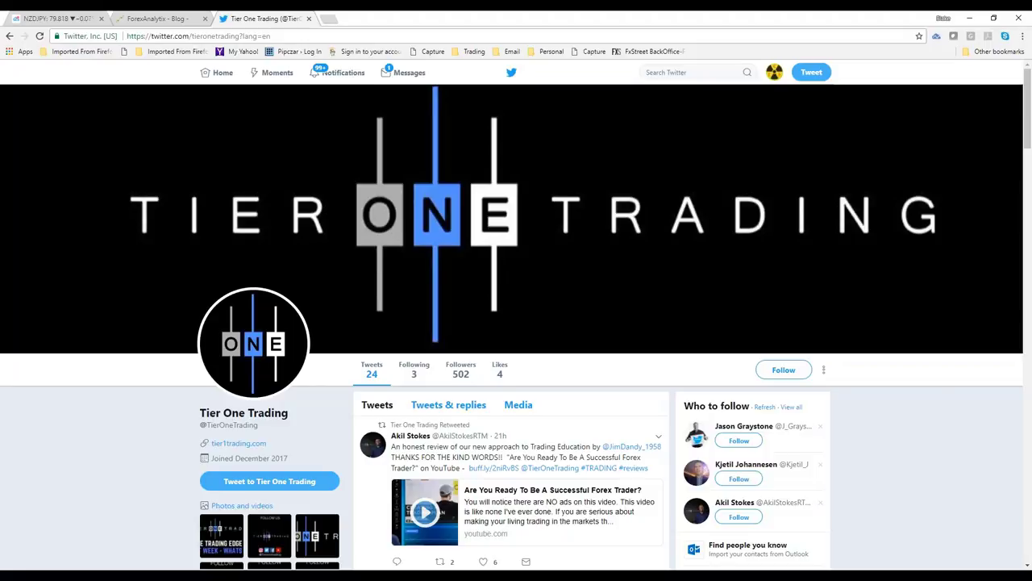
{"action": "scroll", "coordinate": [790, 288], "scroll_direction": "down", "scroll_amount": 2}
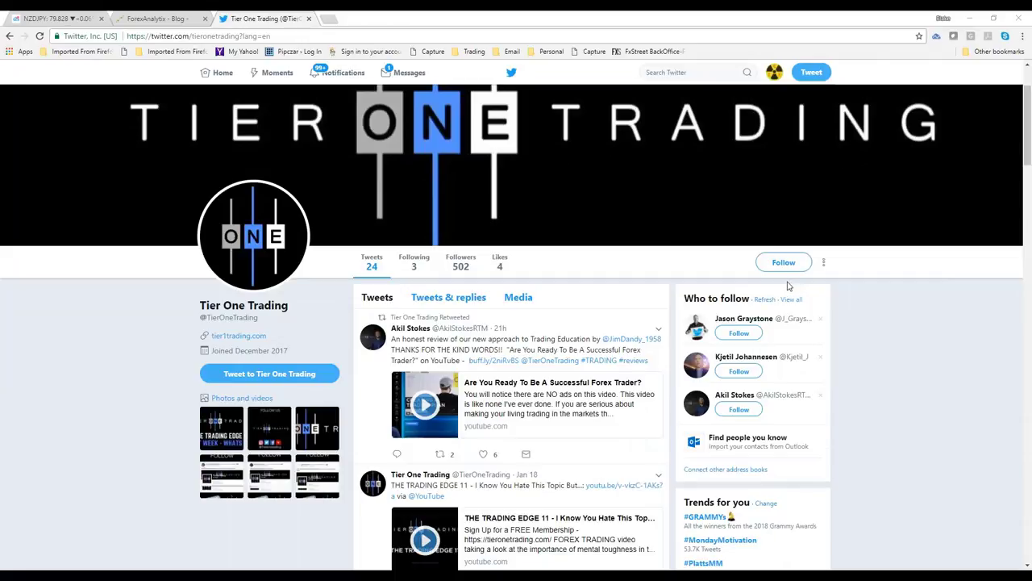
{"action": "left_click", "coordinate": [238, 336]}
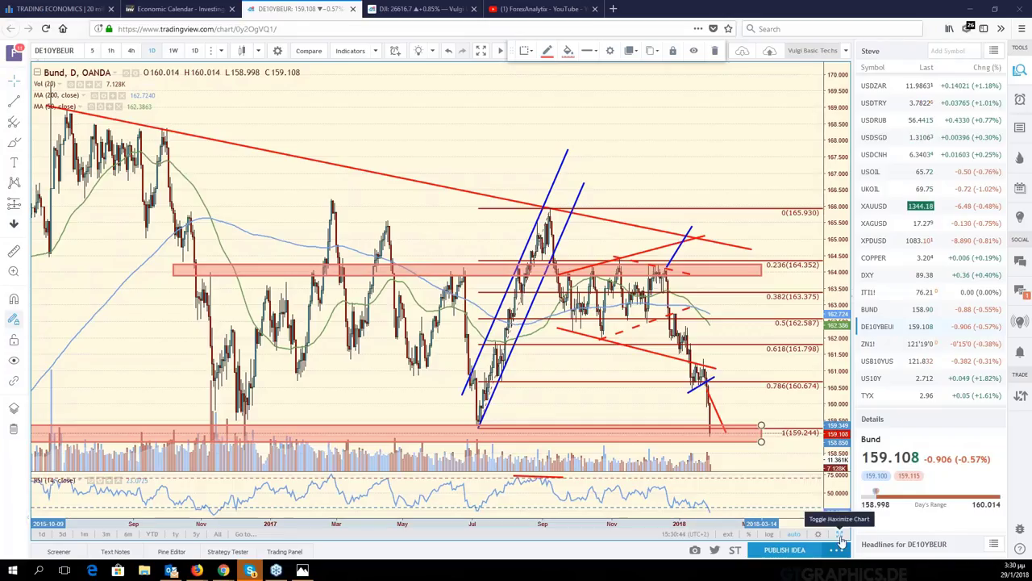
{"action": "scroll", "coordinate": [766, 425], "scroll_direction": "down", "scroll_amount": 5}
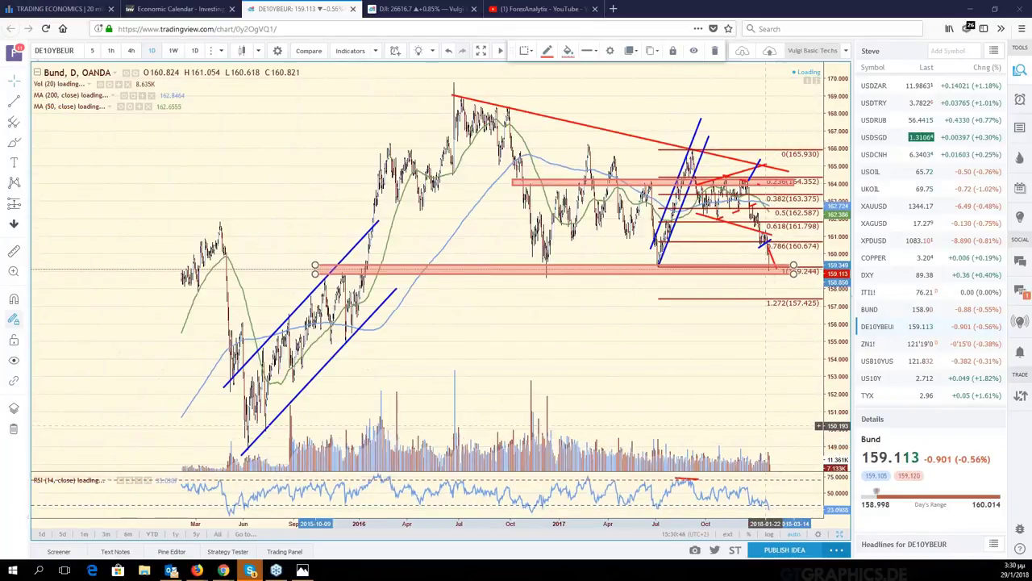
{"action": "scroll", "coordinate": [766, 425], "scroll_direction": "up", "scroll_amount": 3}
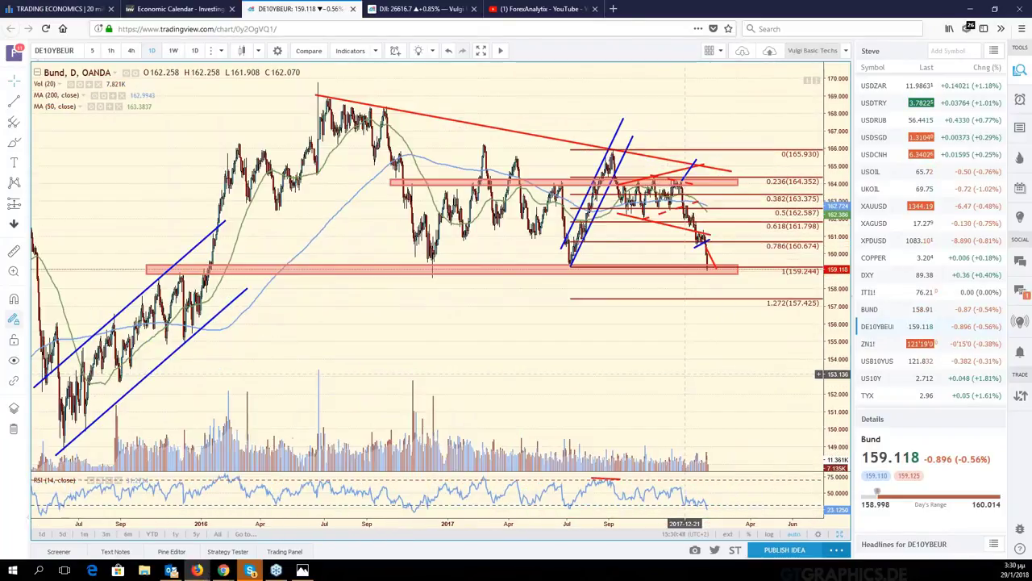
{"action": "scroll", "coordinate": [685, 374], "scroll_direction": "down", "scroll_amount": 3}
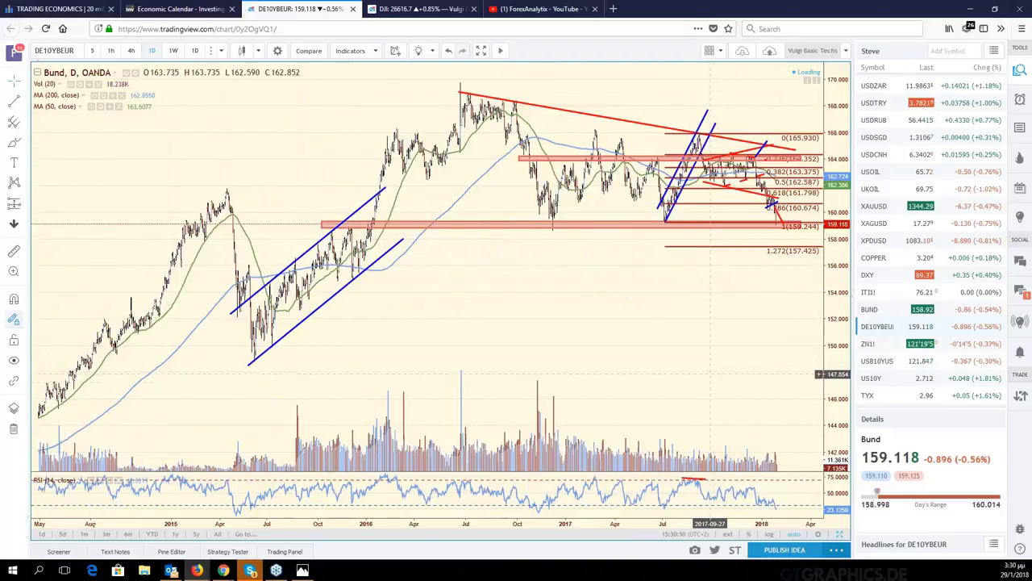
{"action": "left_click_drag", "start_coordinate": [710, 373], "coordinate": [669, 384]}
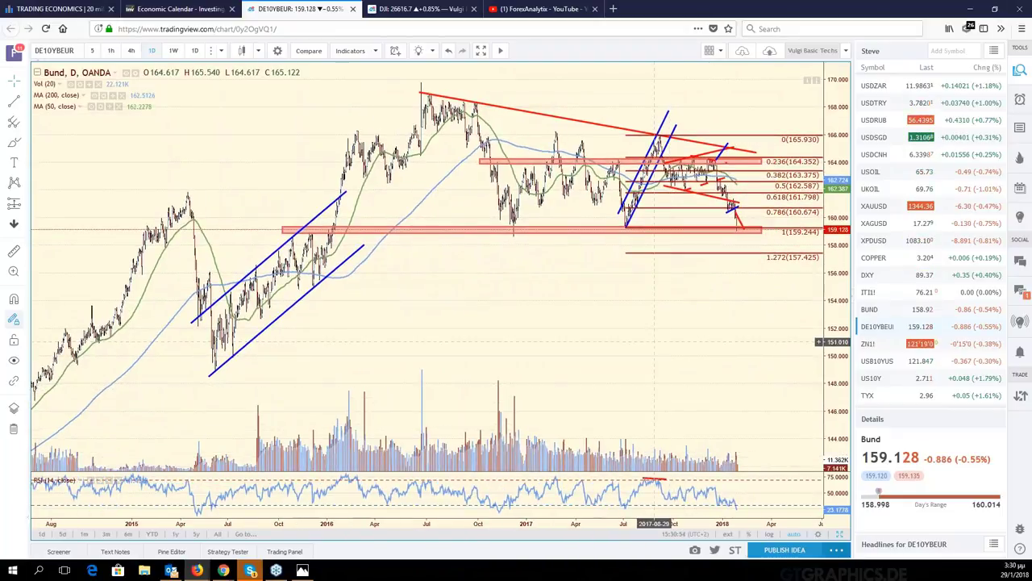
{"action": "scroll", "coordinate": [655, 341], "scroll_direction": "up", "scroll_amount": 1}
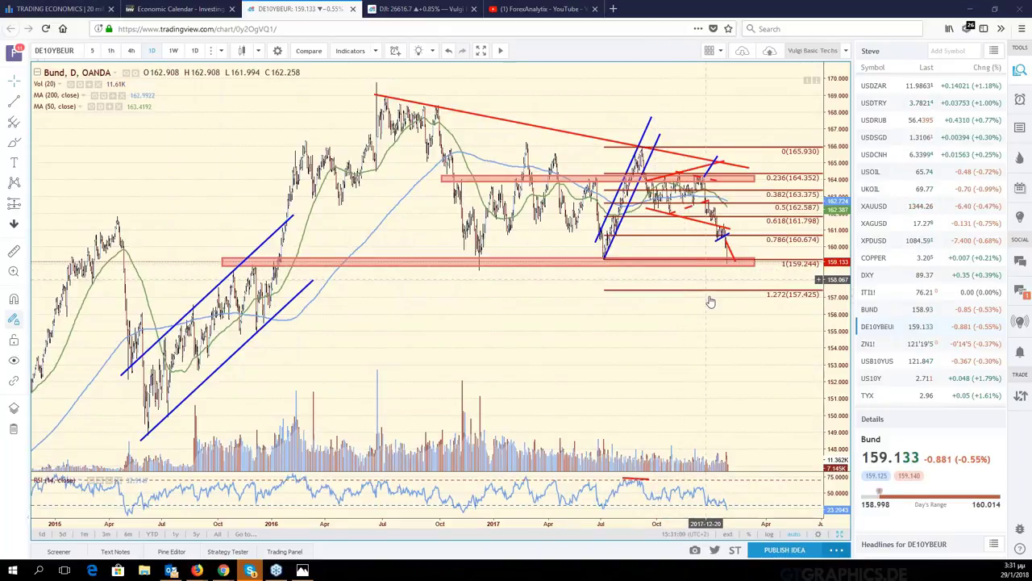
{"action": "scroll", "coordinate": [711, 307], "scroll_direction": "down", "scroll_amount": 6}
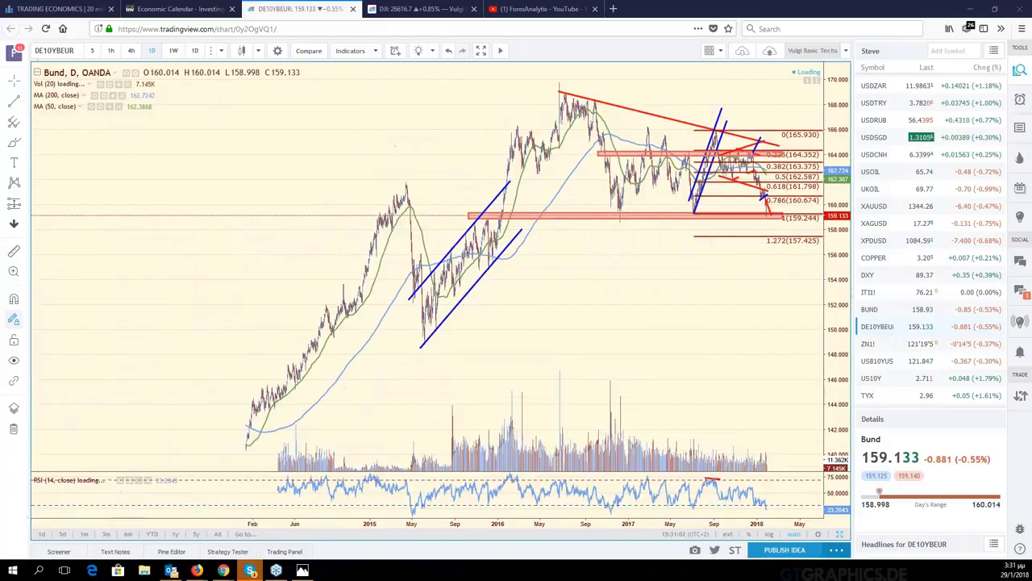
{"action": "scroll", "coordinate": [707, 343], "scroll_direction": "down", "scroll_amount": 3}
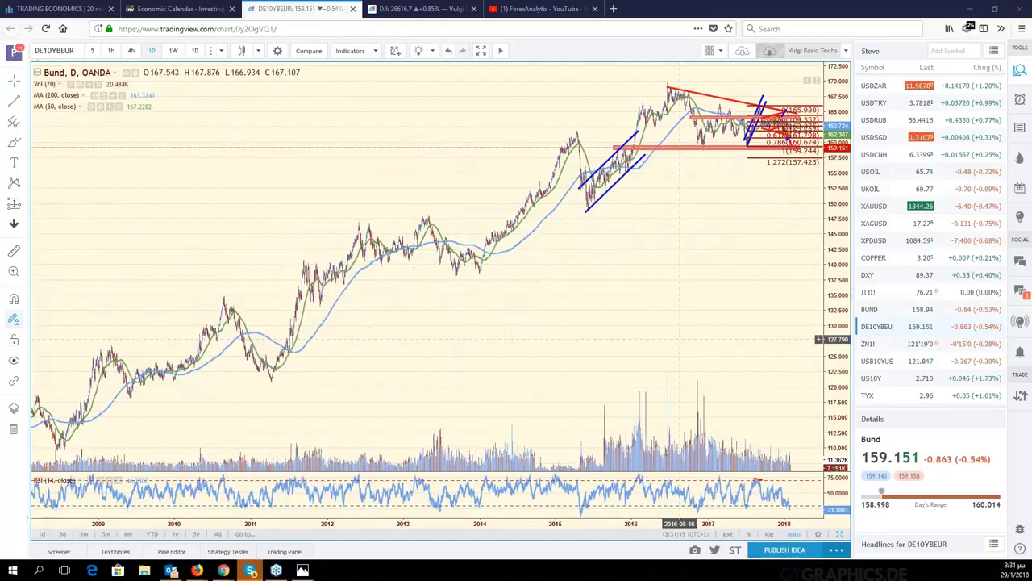
{"action": "scroll", "coordinate": [680, 338], "scroll_direction": "up", "scroll_amount": 3}
{"action": "scroll", "coordinate": [680, 339], "scroll_direction": "down", "scroll_amount": 3}
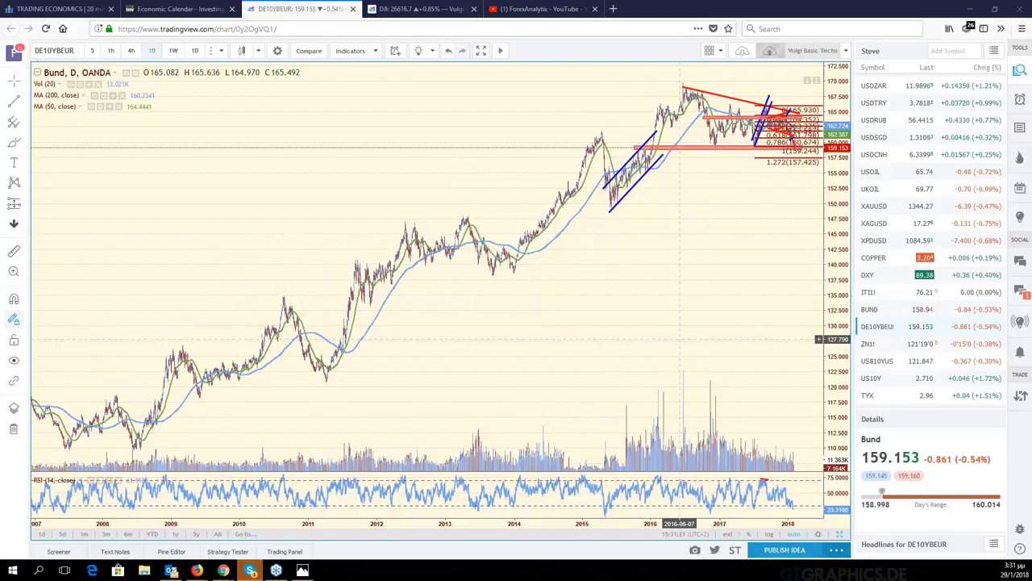
{"action": "scroll", "coordinate": [680, 339], "scroll_direction": "up", "scroll_amount": 2}
{"action": "scroll", "coordinate": [679, 338], "scroll_direction": "up", "scroll_amount": 3}
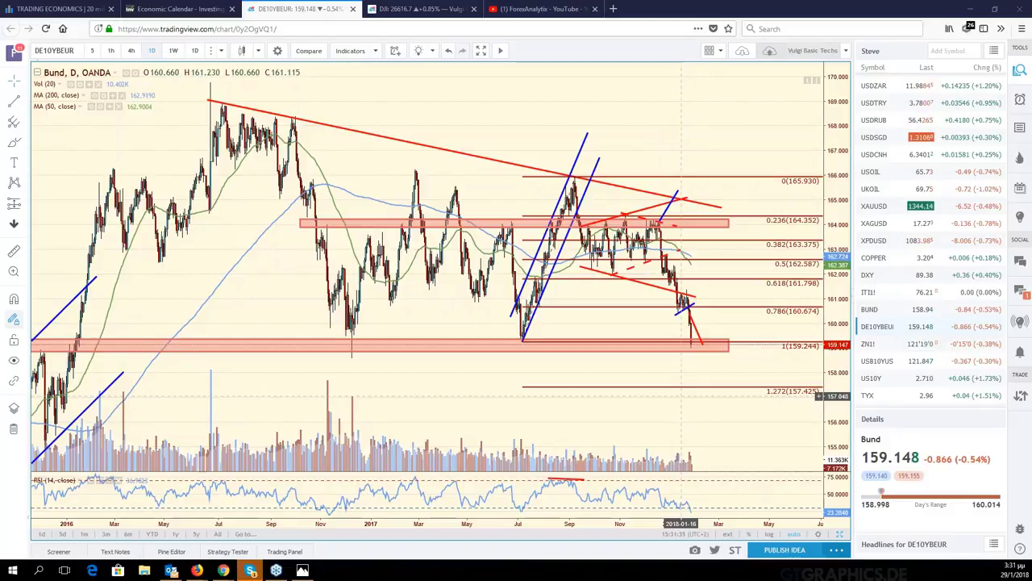
{"action": "scroll", "coordinate": [682, 395], "scroll_direction": "down", "scroll_amount": 10}
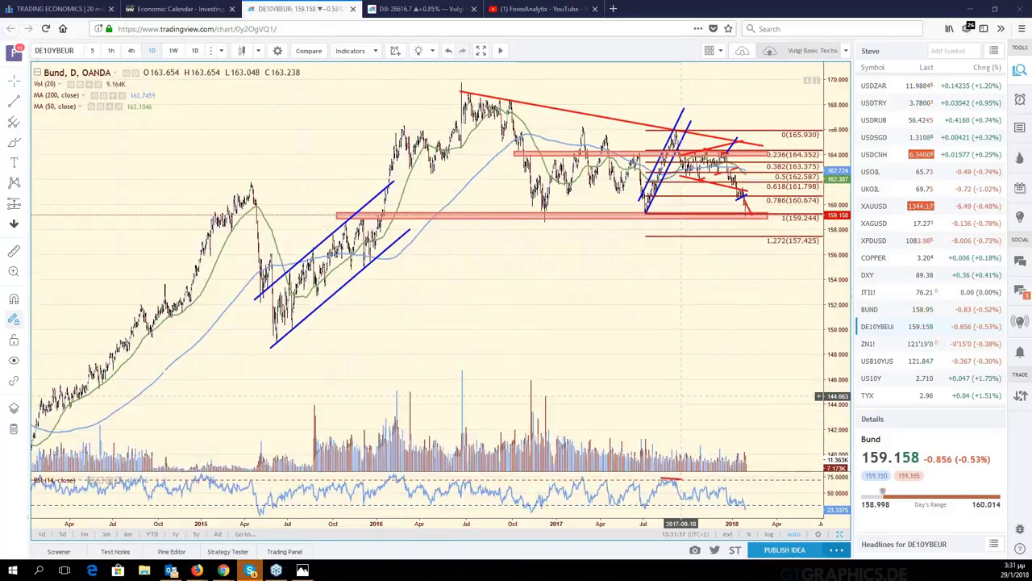
{"action": "scroll", "coordinate": [681, 396], "scroll_direction": "down", "scroll_amount": 3}
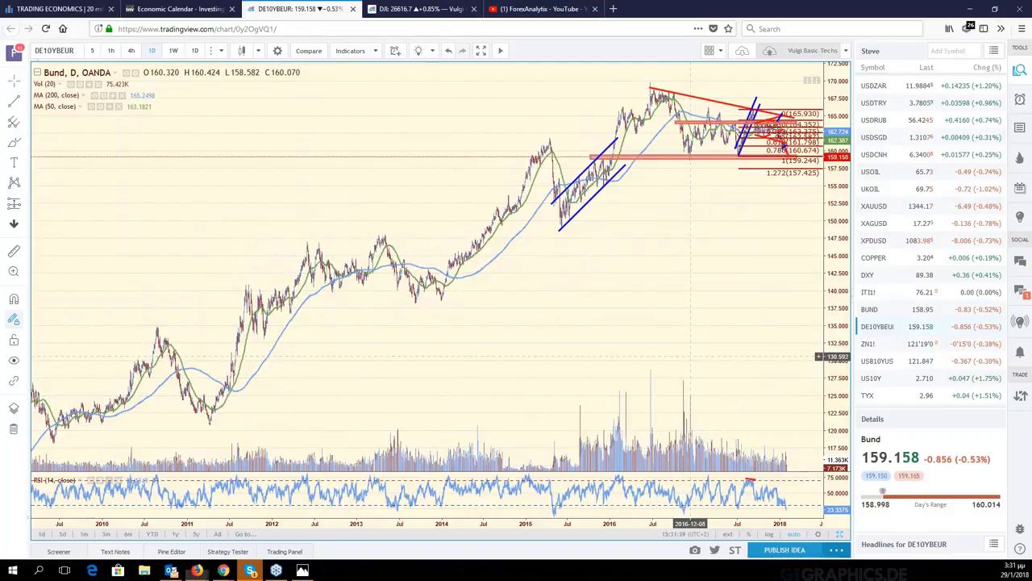
{"action": "scroll", "coordinate": [649, 357], "scroll_direction": "down", "scroll_amount": 3}
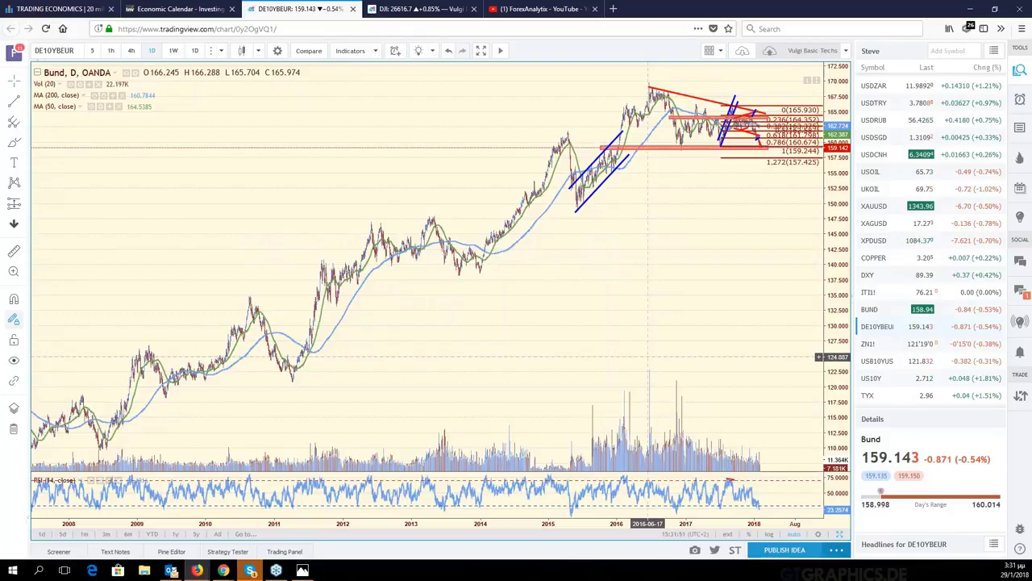
{"action": "scroll", "coordinate": [708, 205], "scroll_direction": "up", "scroll_amount": 5}
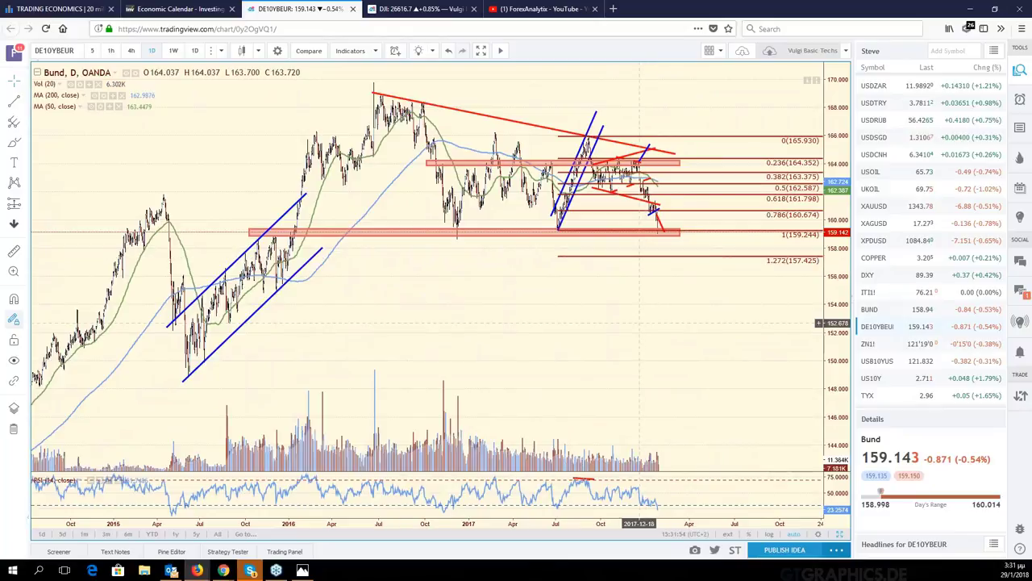
{"action": "scroll", "coordinate": [646, 258], "scroll_direction": "up", "scroll_amount": 3}
{"action": "scroll", "coordinate": [724, 329], "scroll_direction": "up", "scroll_amount": 4}
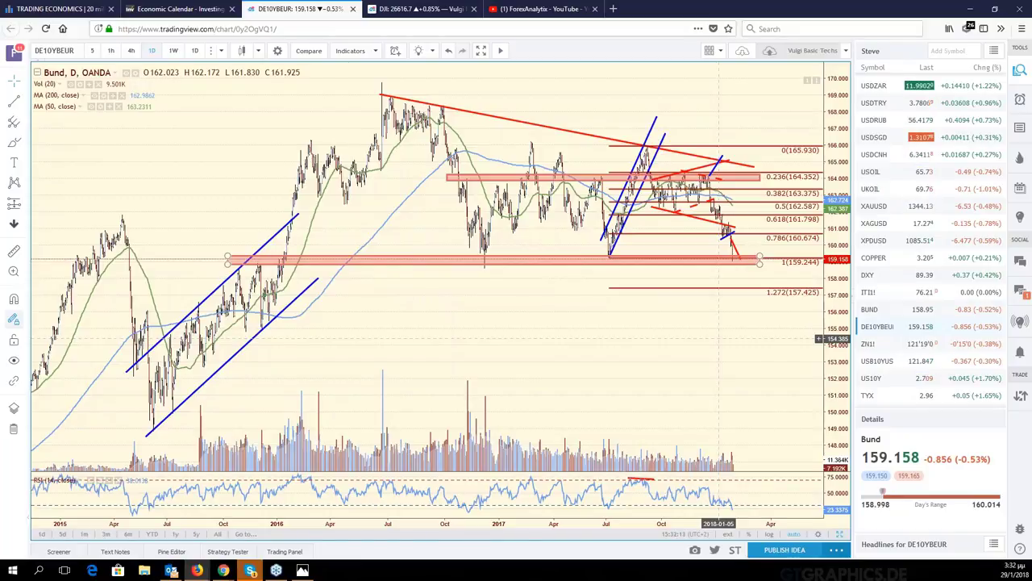
{"action": "left_click", "coordinate": [688, 339]}
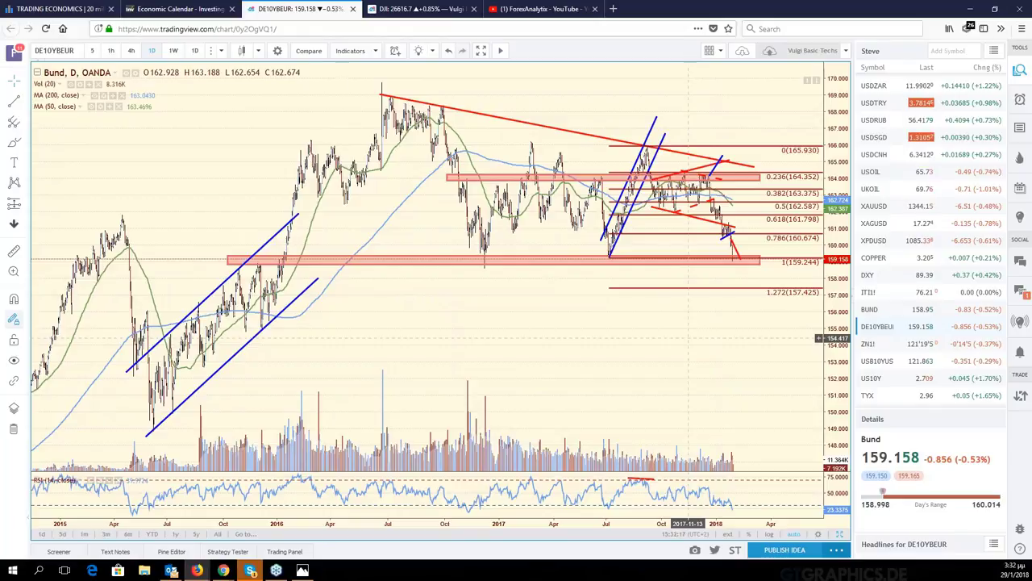
{"action": "scroll", "coordinate": [688, 338], "scroll_direction": "down", "scroll_amount": 4}
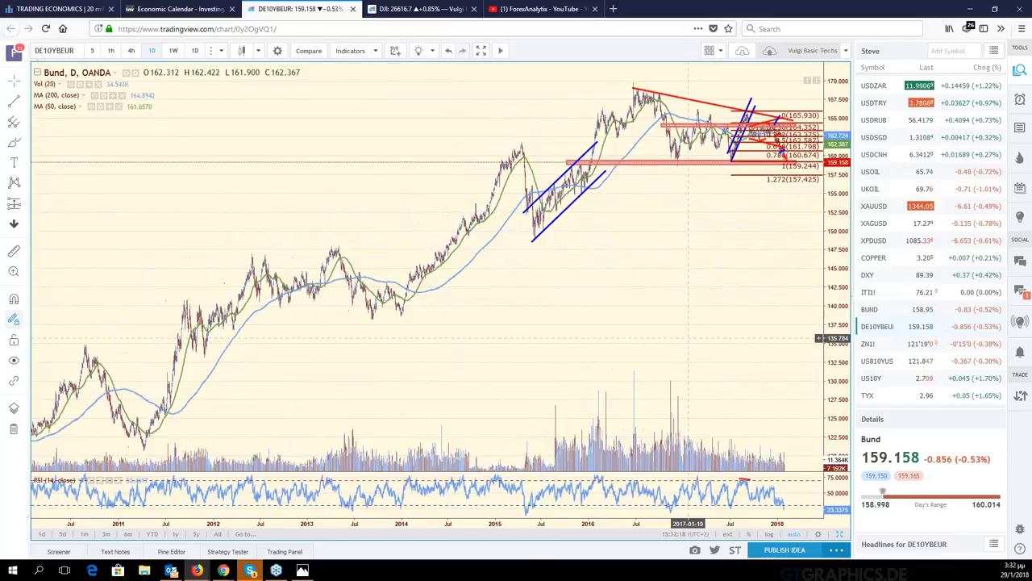
{"action": "scroll", "coordinate": [688, 339], "scroll_direction": "down", "scroll_amount": 3}
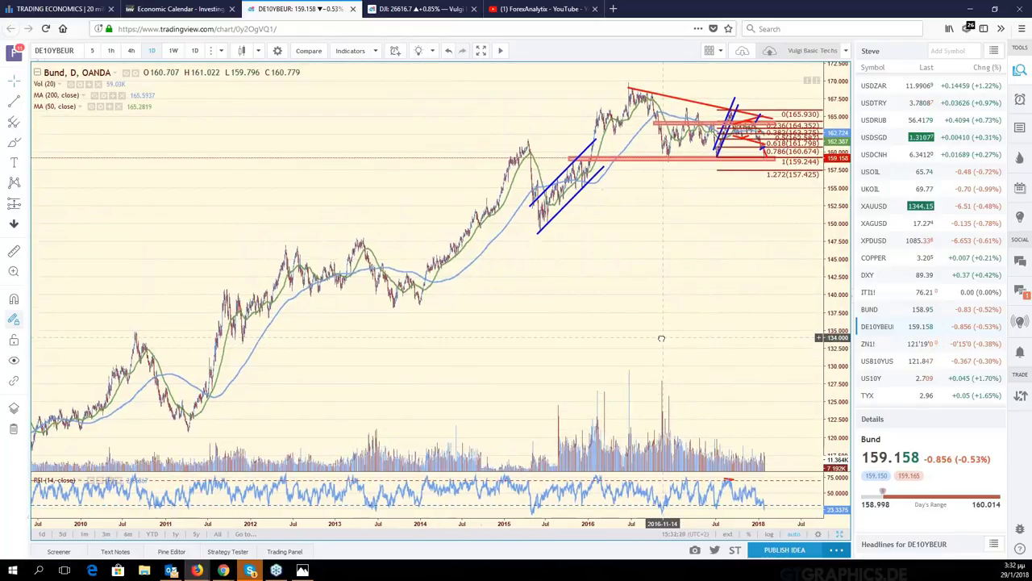
{"action": "left_click_drag", "start_coordinate": [662, 339], "coordinate": [649, 339]}
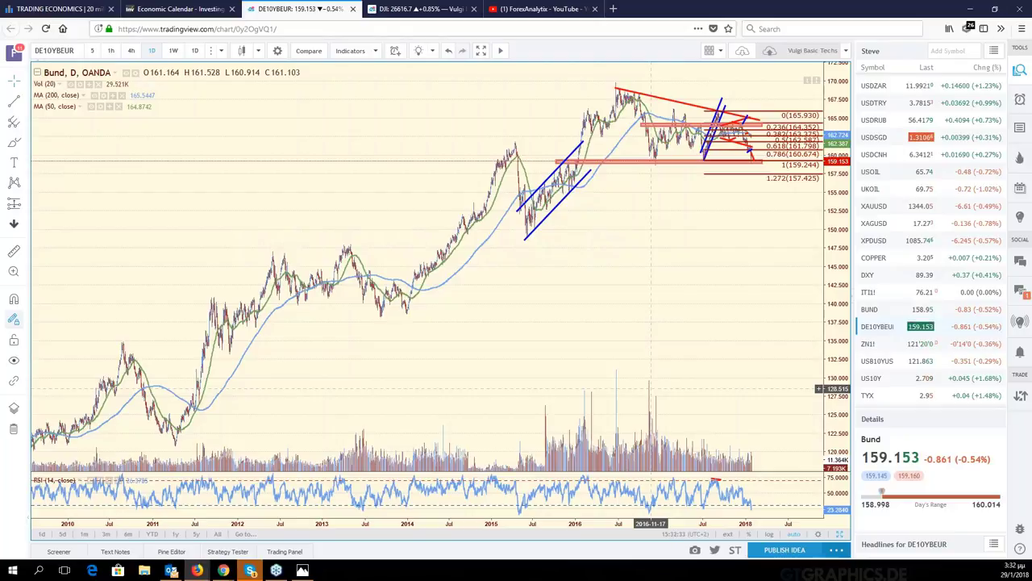
{"action": "scroll", "coordinate": [596, 338], "scroll_direction": "left", "scroll_amount": 3}
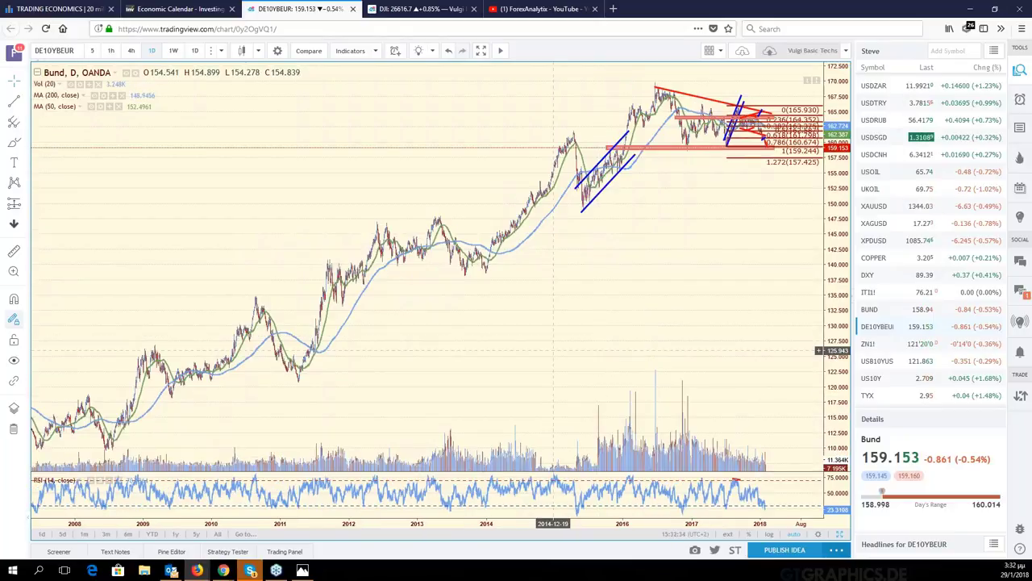
{"action": "scroll", "coordinate": [613, 347], "scroll_direction": "down", "scroll_amount": 4}
{"action": "scroll", "coordinate": [632, 361], "scroll_direction": "right", "scroll_amount": 5}
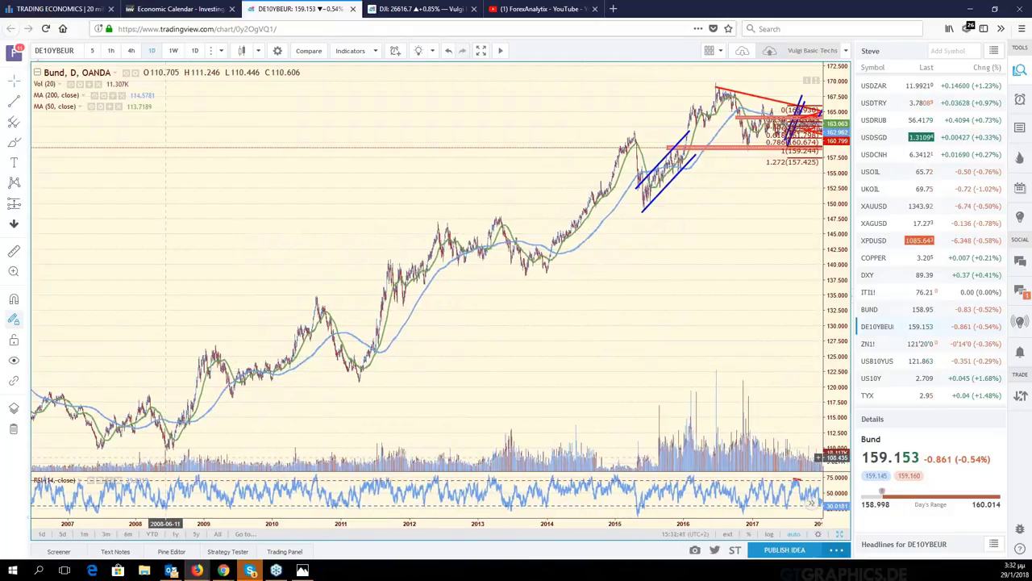
{"action": "left_click_drag", "start_coordinate": [629, 300], "coordinate": [613, 300]}
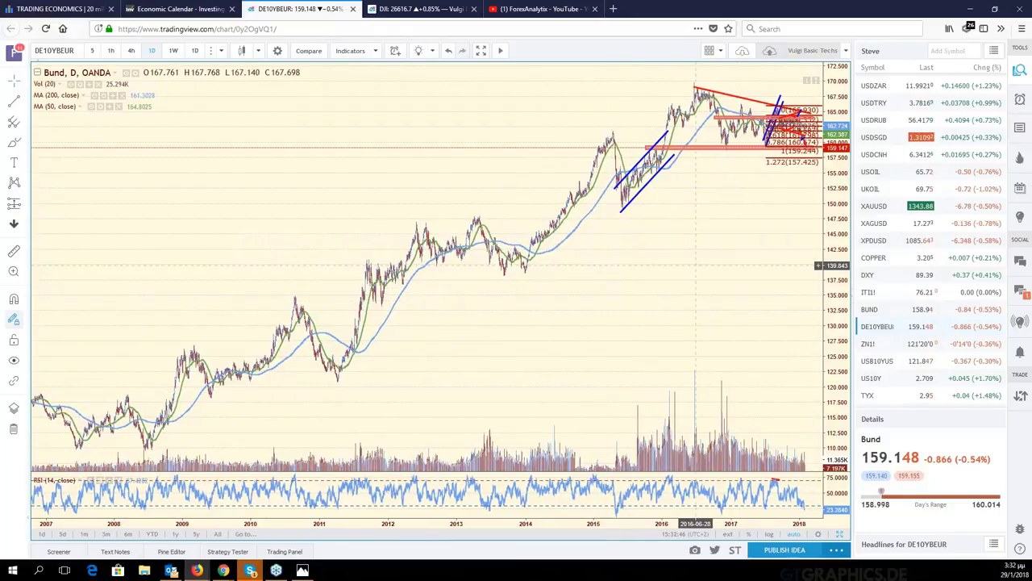
{"action": "left_click_drag", "start_coordinate": [696, 288], "coordinate": [600, 288]}
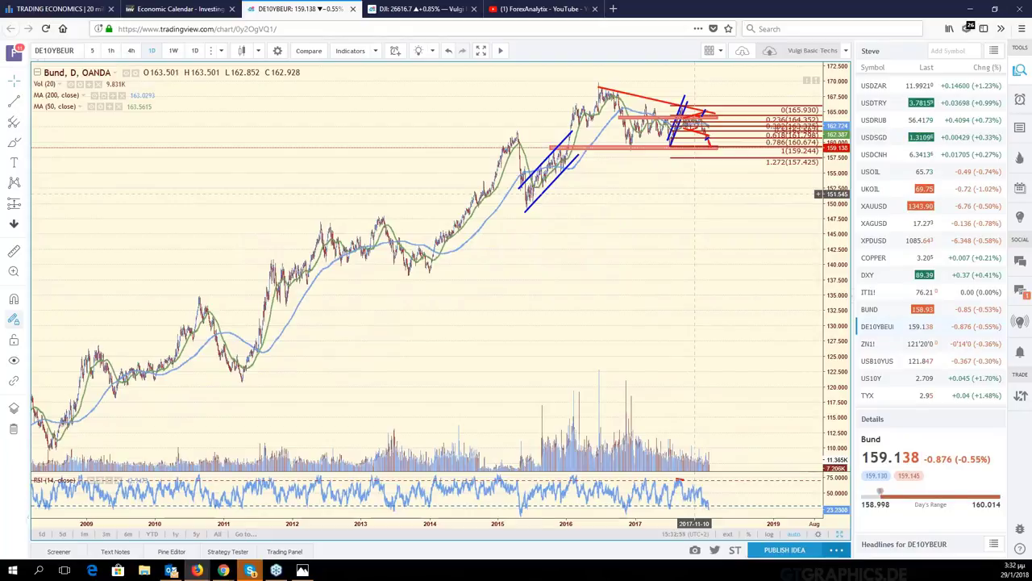
{"action": "scroll", "coordinate": [694, 194], "scroll_direction": "up", "scroll_amount": 3}
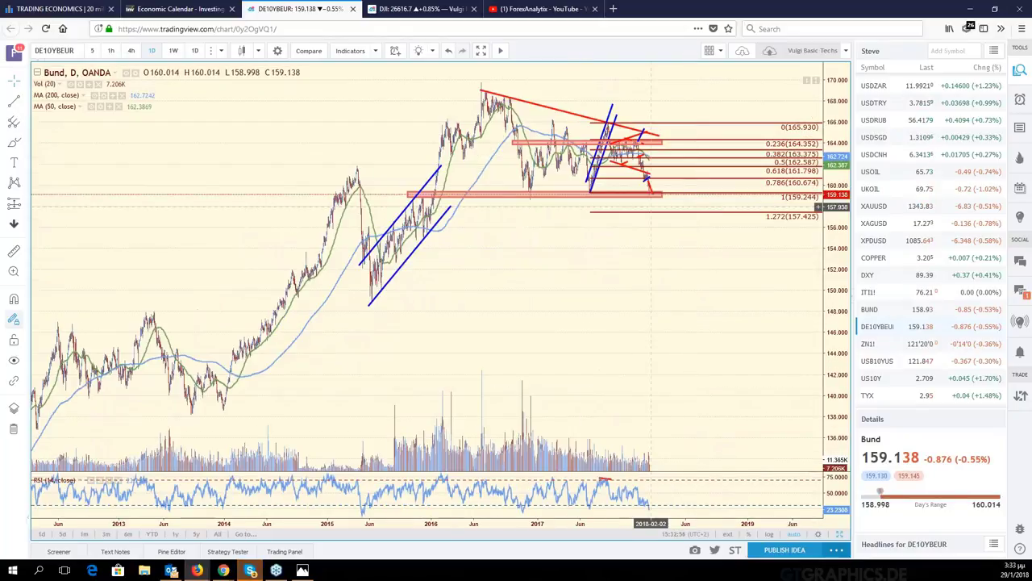
{"action": "scroll", "coordinate": [699, 284], "scroll_direction": "up", "scroll_amount": 5}
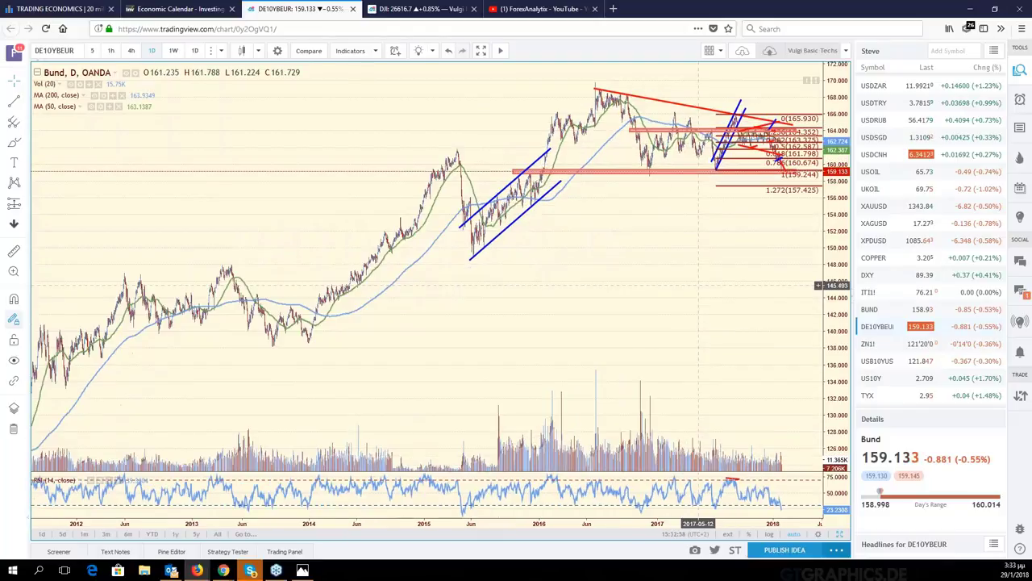
{"action": "scroll", "coordinate": [752, 369], "scroll_direction": "down", "scroll_amount": 2}
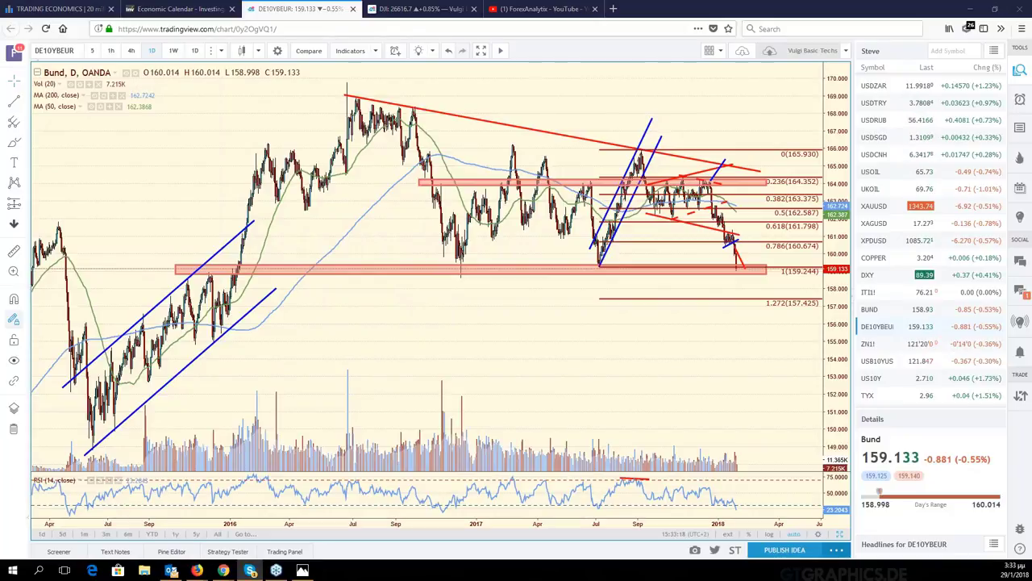
{"action": "double_click", "coordinate": [716, 9]}
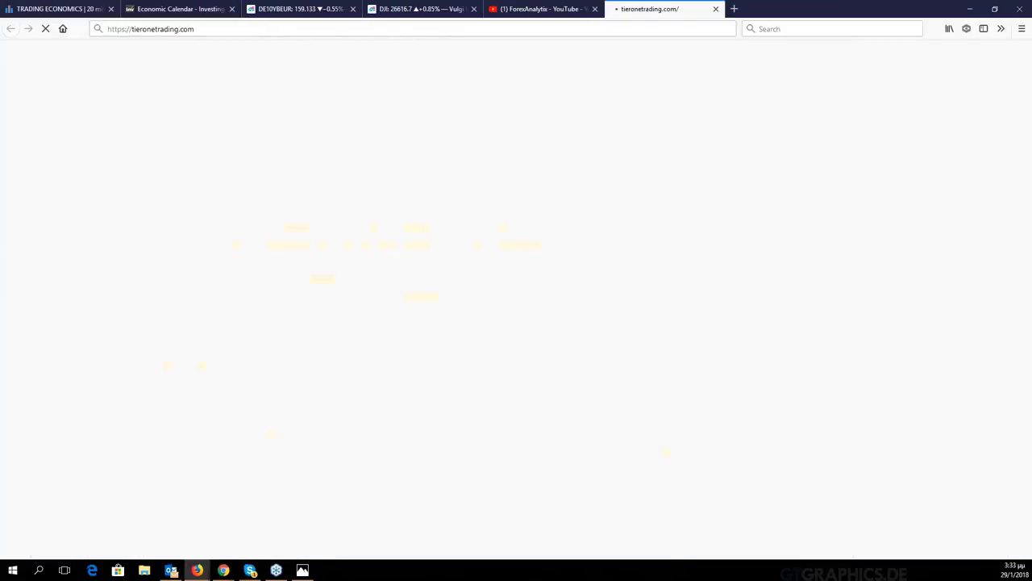
{"action": "left_click", "coordinate": [714, 9]}
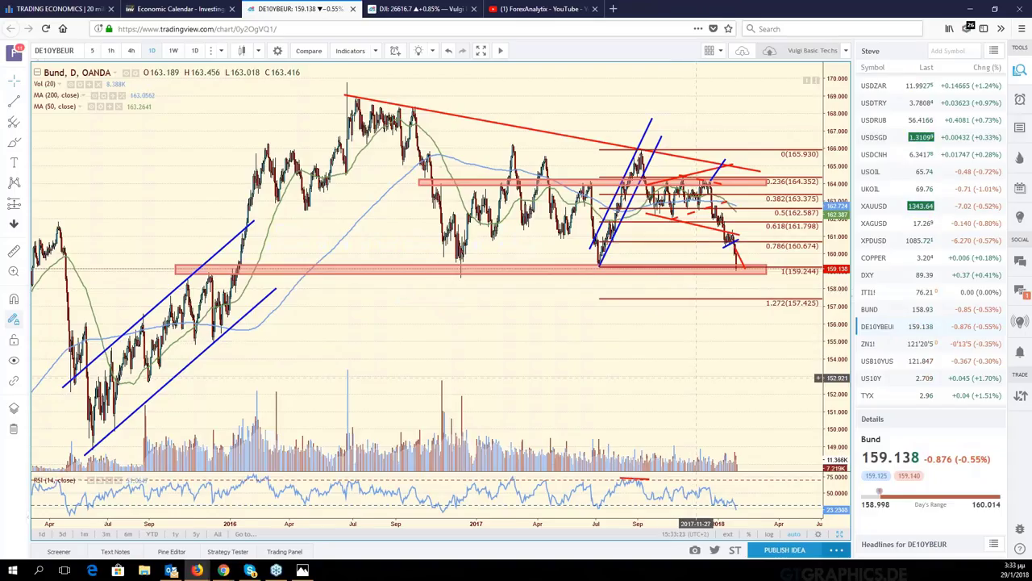
{"action": "left_click_drag", "start_coordinate": [689, 422], "coordinate": [722, 422]}
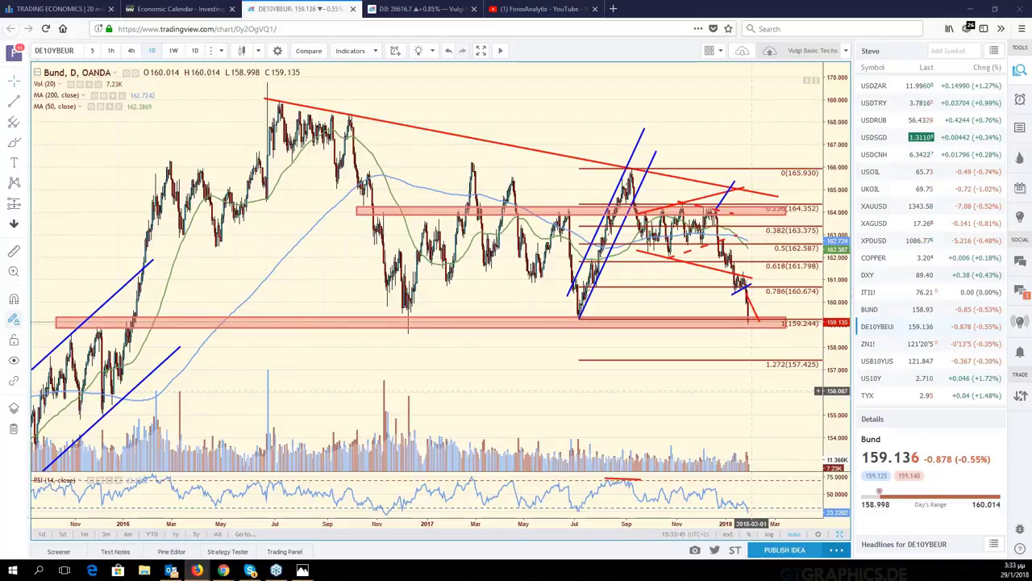
{"action": "scroll", "coordinate": [721, 407], "scroll_direction": "down", "scroll_amount": 3}
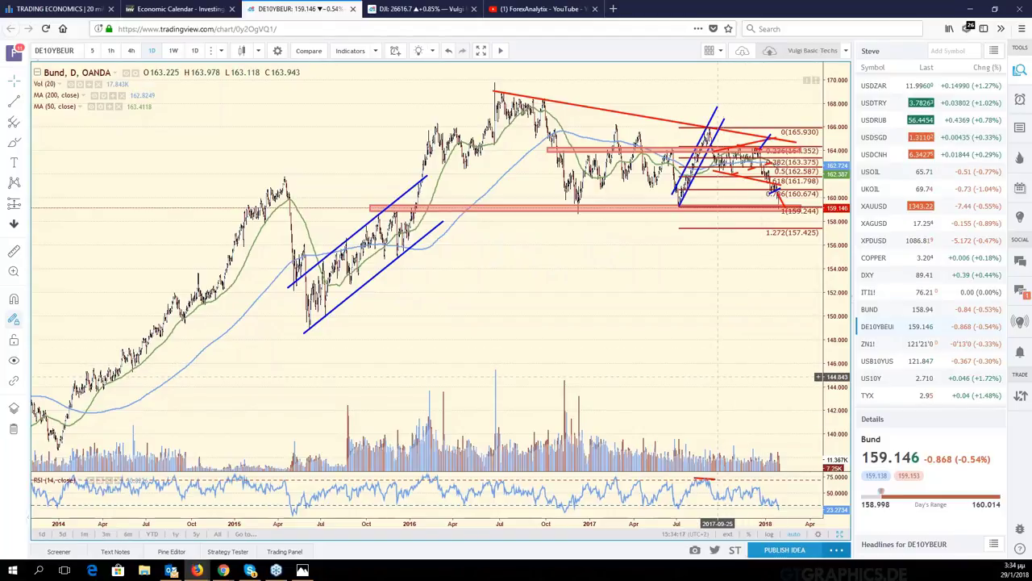
{"action": "scroll", "coordinate": [645, 385], "scroll_direction": "up", "scroll_amount": 5}
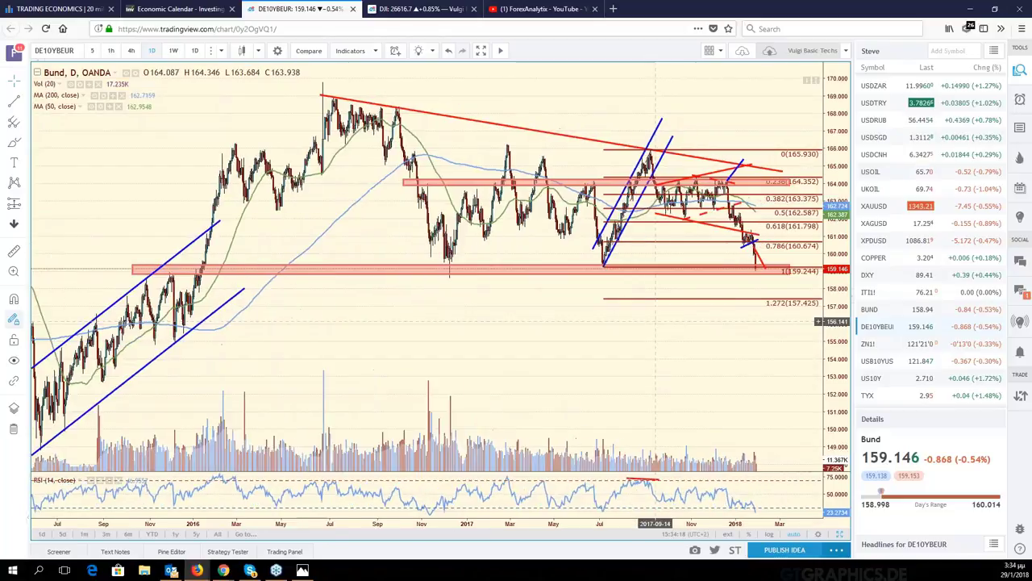
{"action": "scroll", "coordinate": [645, 385], "scroll_direction": "up", "scroll_amount": 3}
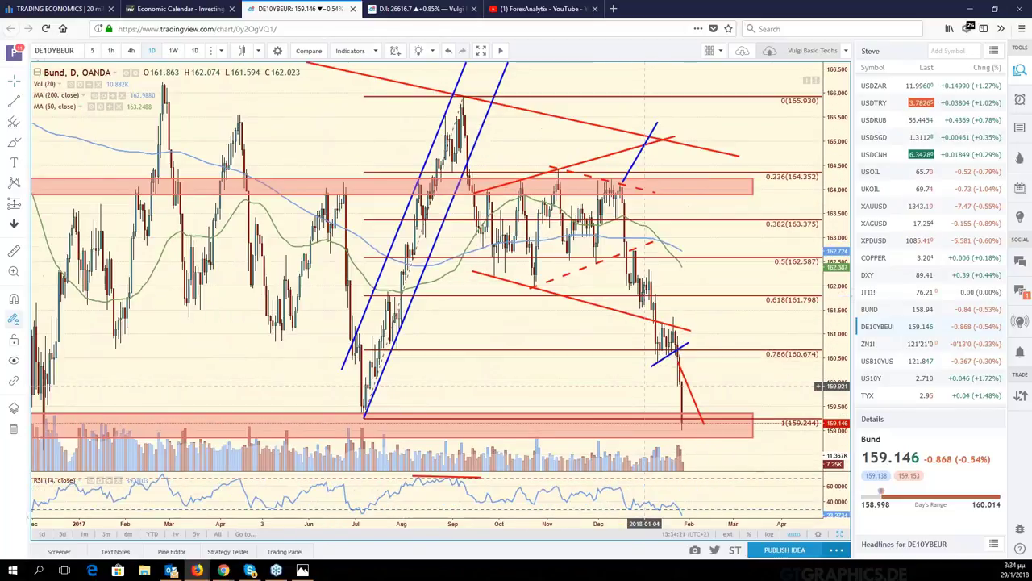
{"action": "left_click_drag", "start_coordinate": [591, 409], "coordinate": [686, 402]}
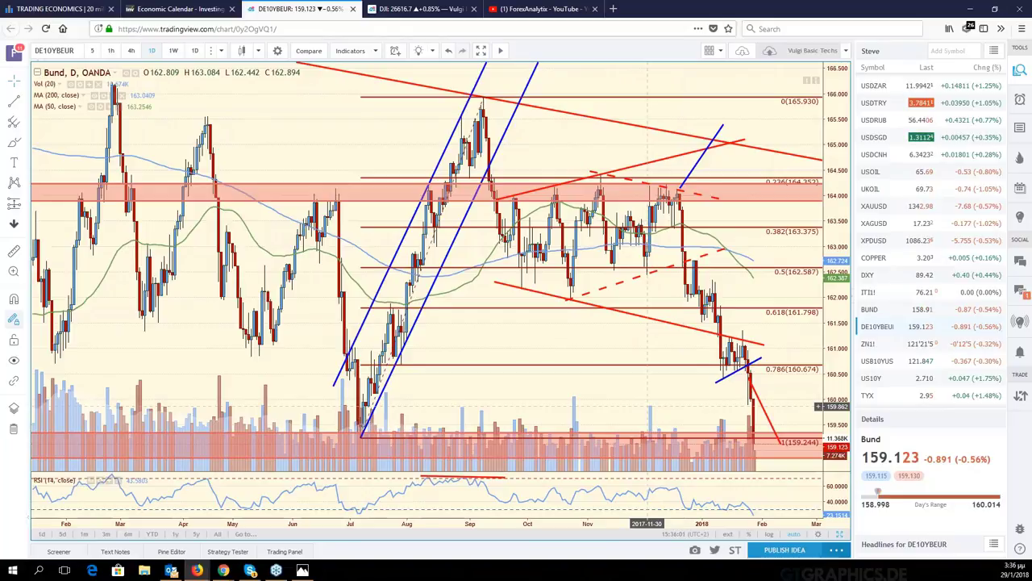
{"action": "scroll", "coordinate": [648, 405], "scroll_direction": "down", "scroll_amount": 5}
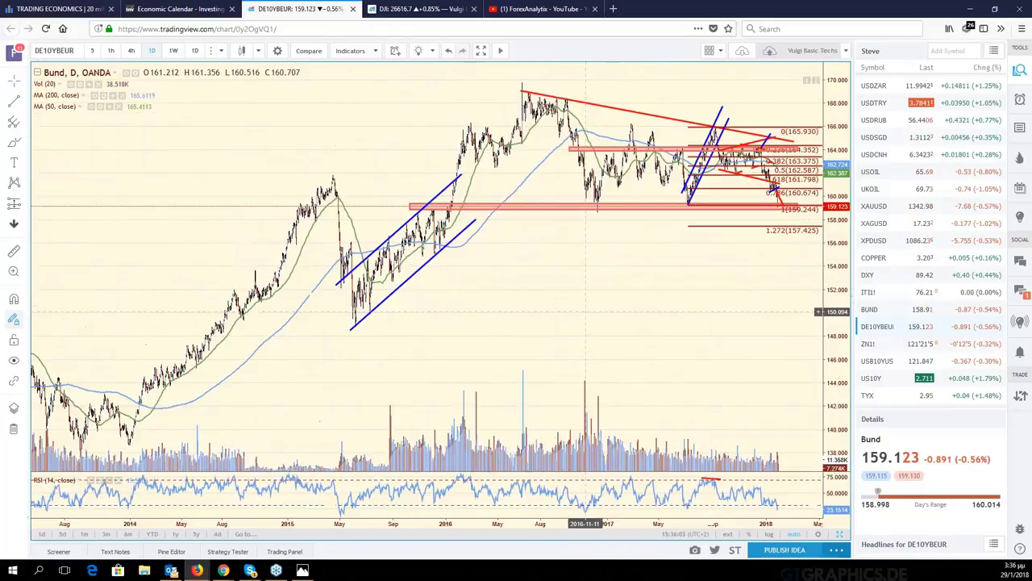
{"action": "scroll", "coordinate": [650, 338], "scroll_direction": "up", "scroll_amount": 3}
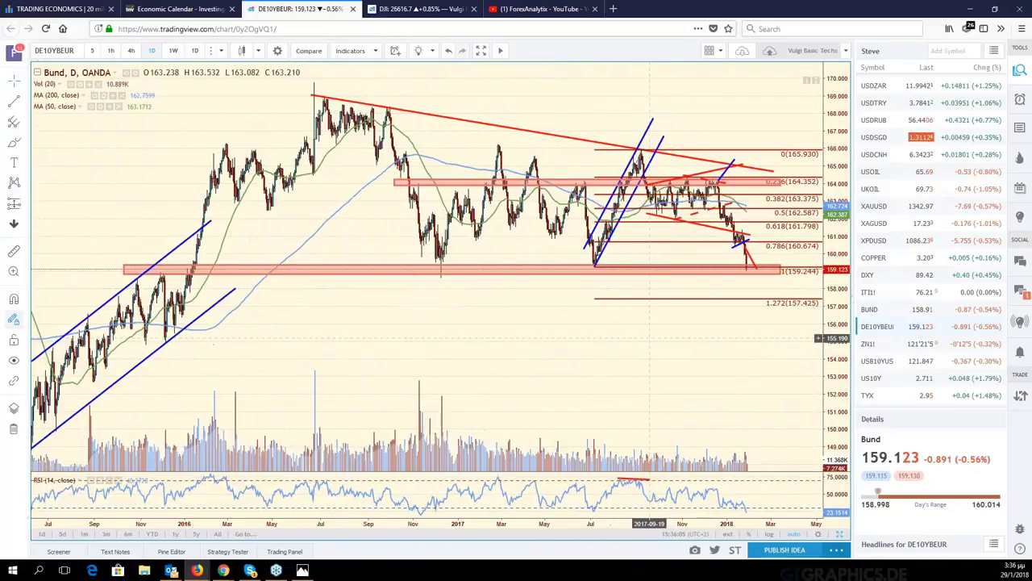
{"action": "scroll", "coordinate": [649, 338], "scroll_direction": "up", "scroll_amount": 3}
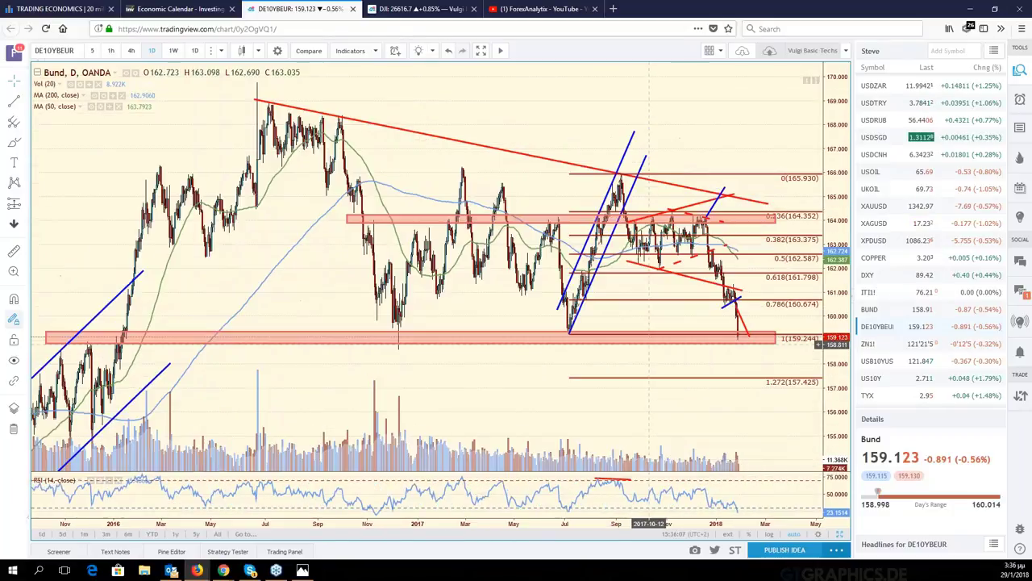
{"action": "scroll", "coordinate": [718, 290], "scroll_direction": "down", "scroll_amount": 3}
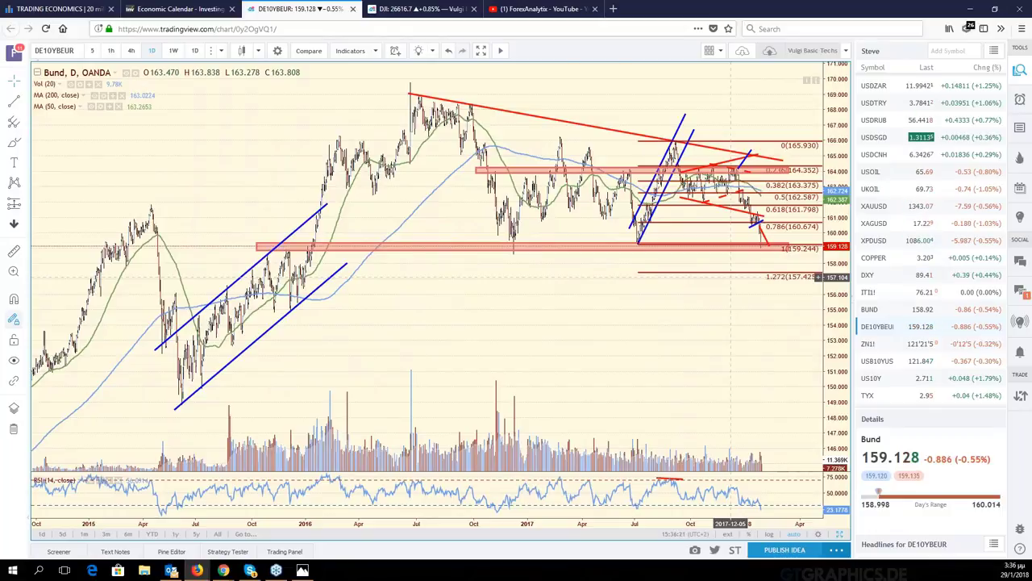
{"action": "scroll", "coordinate": [734, 323], "scroll_direction": "up", "scroll_amount": 5}
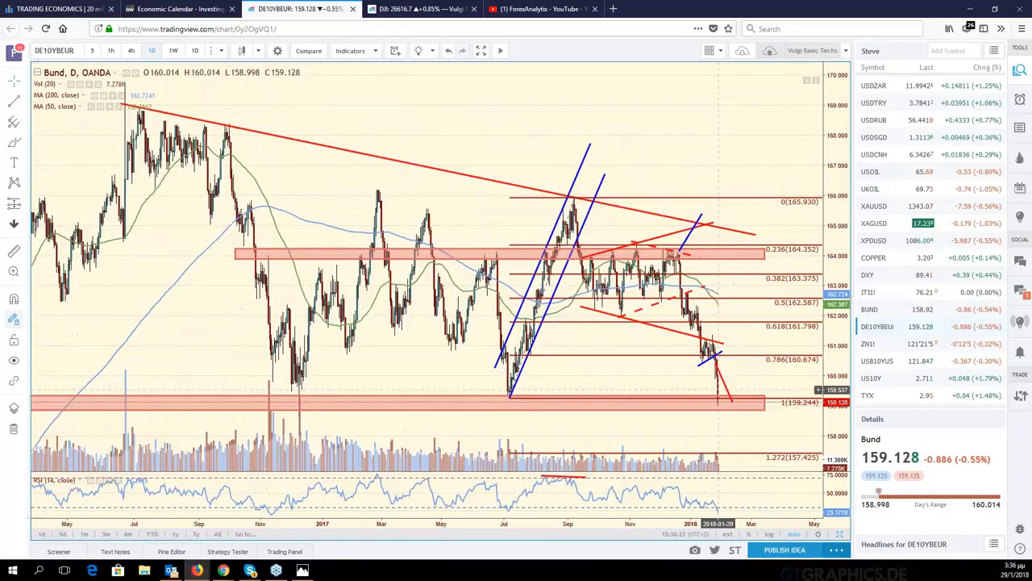
{"action": "scroll", "coordinate": [817, 393], "scroll_direction": "up", "scroll_amount": 5}
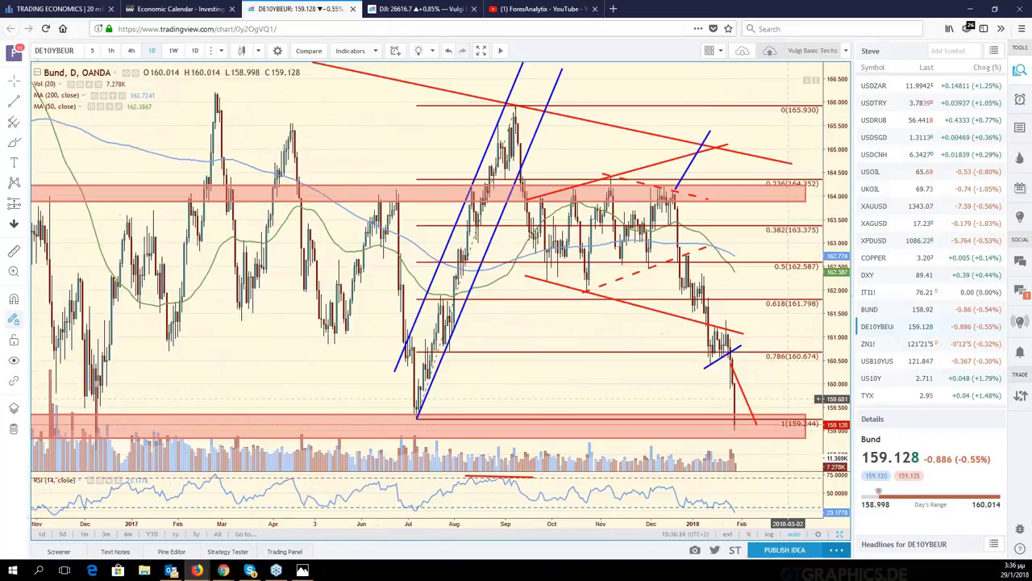
{"action": "scroll", "coordinate": [817, 398], "scroll_direction": "up", "scroll_amount": 1}
{"action": "scroll", "coordinate": [917, 353], "scroll_direction": "down", "scroll_amount": 1}
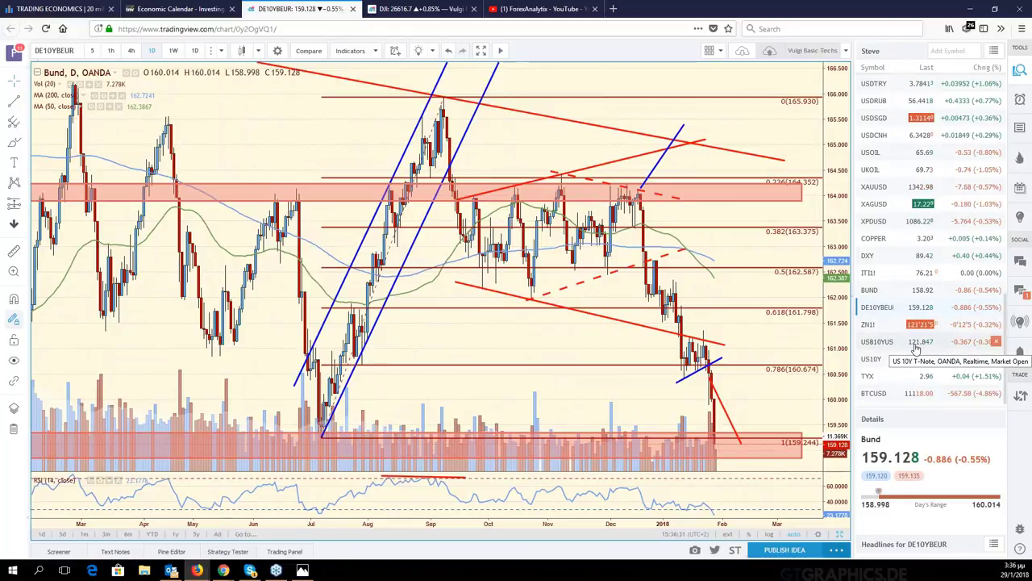
Switch the chart to the US 10Y T-Note (USB10YUSD) and zoom out over its earlier years
{"action": "left_click", "coordinate": [906, 349]}
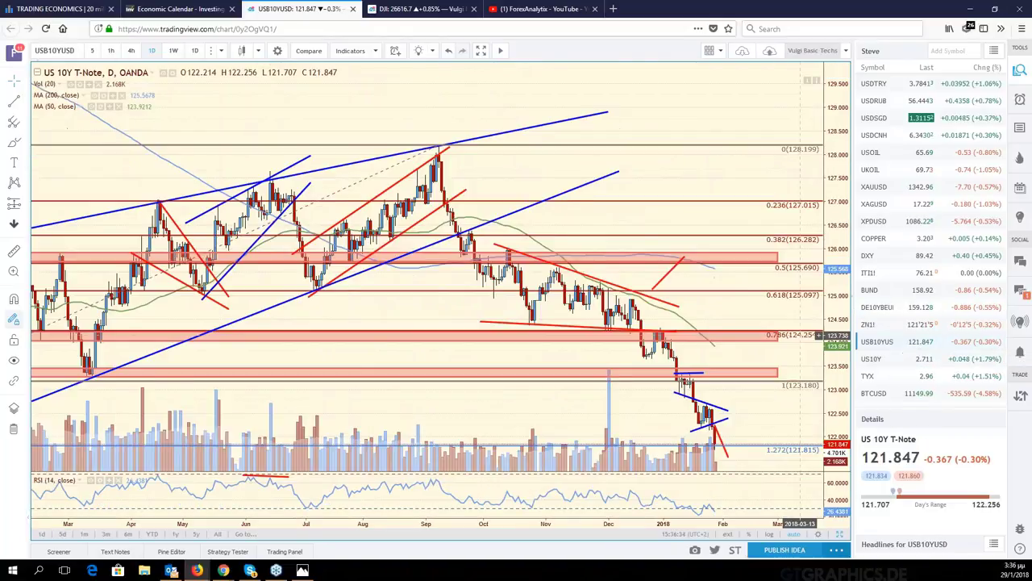
{"action": "scroll", "coordinate": [770, 354], "scroll_direction": "down", "scroll_amount": 5}
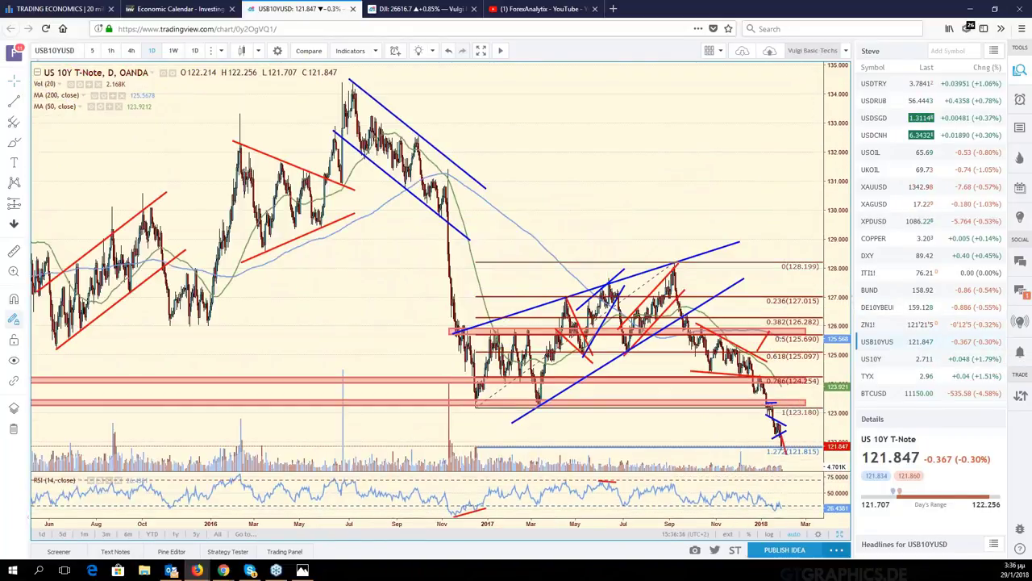
{"action": "left_click_drag", "start_coordinate": [661, 207], "coordinate": [653, 137]}
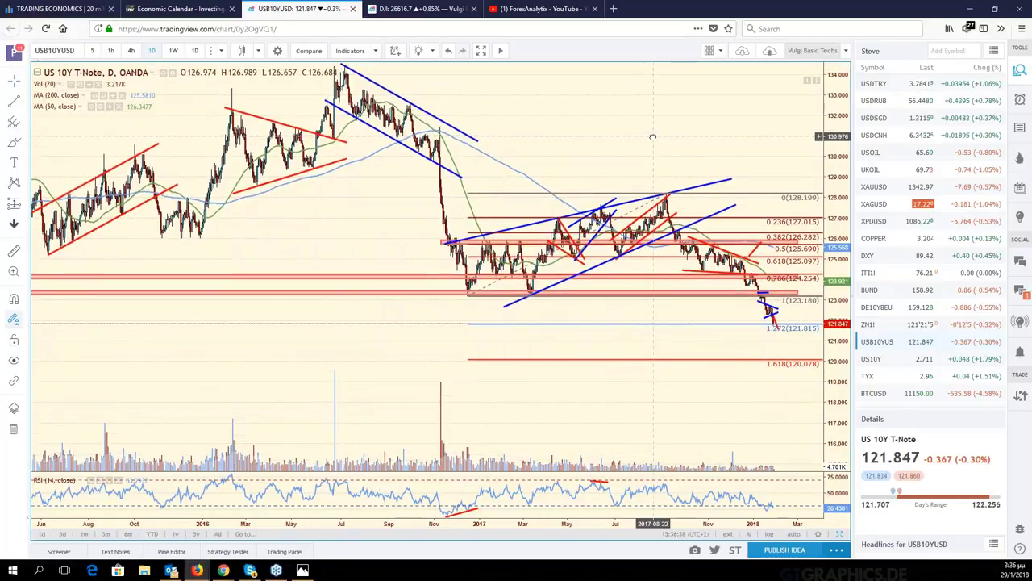
{"action": "scroll", "coordinate": [668, 303], "scroll_direction": "down", "scroll_amount": 3}
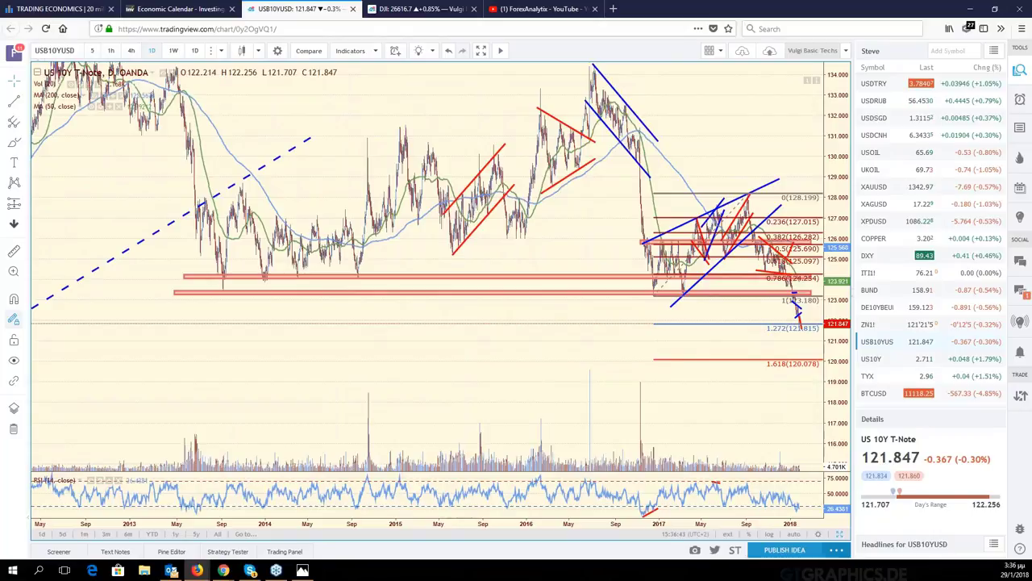
{"action": "scroll", "coordinate": [686, 300], "scroll_direction": "down", "scroll_amount": 1}
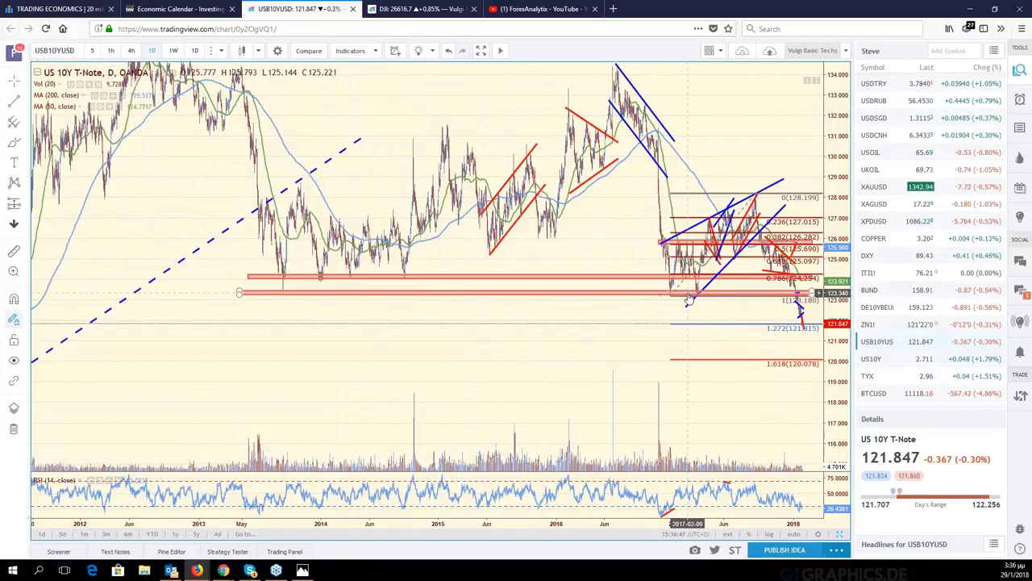
{"action": "scroll", "coordinate": [425, 292], "scroll_direction": "down", "scroll_amount": 3}
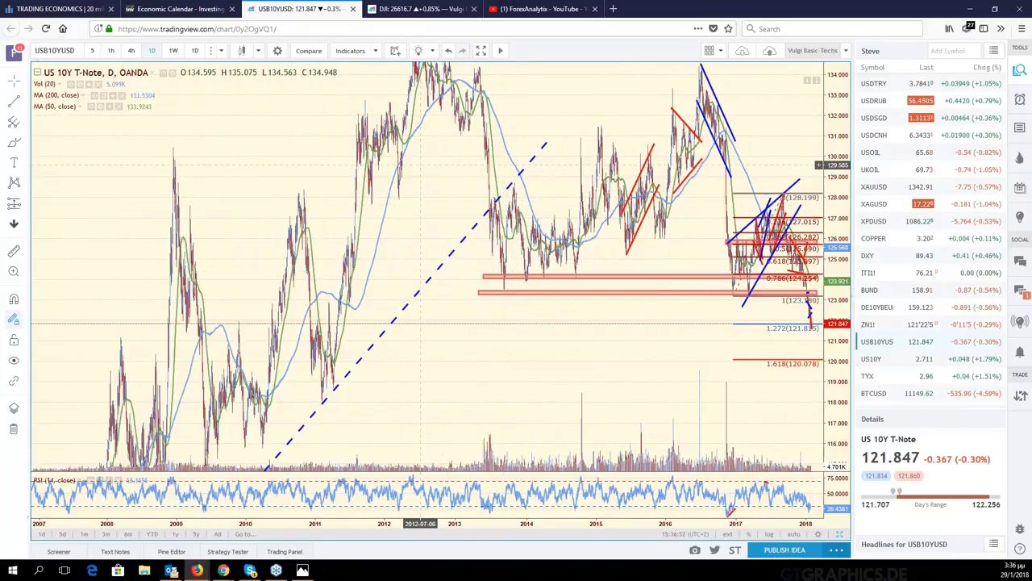
{"action": "left_click_drag", "start_coordinate": [442, 205], "coordinate": [439, 232]}
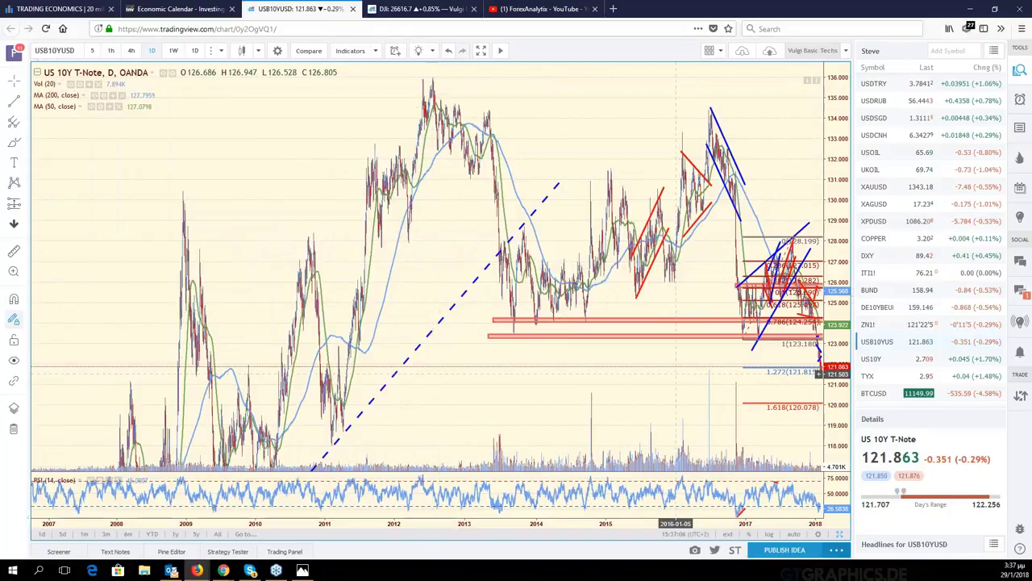
Pan to the 2016 decline and squeeze the price scale to show 116–135
{"action": "left_click_drag", "start_coordinate": [678, 359], "coordinate": [605, 358]}
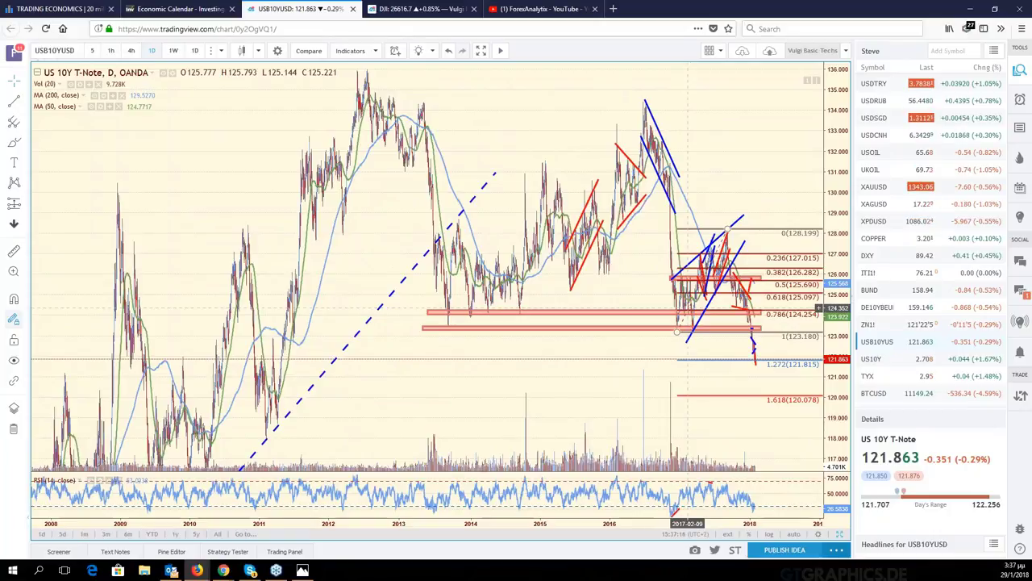
{"action": "scroll", "coordinate": [682, 355], "scroll_direction": "up", "scroll_amount": 4}
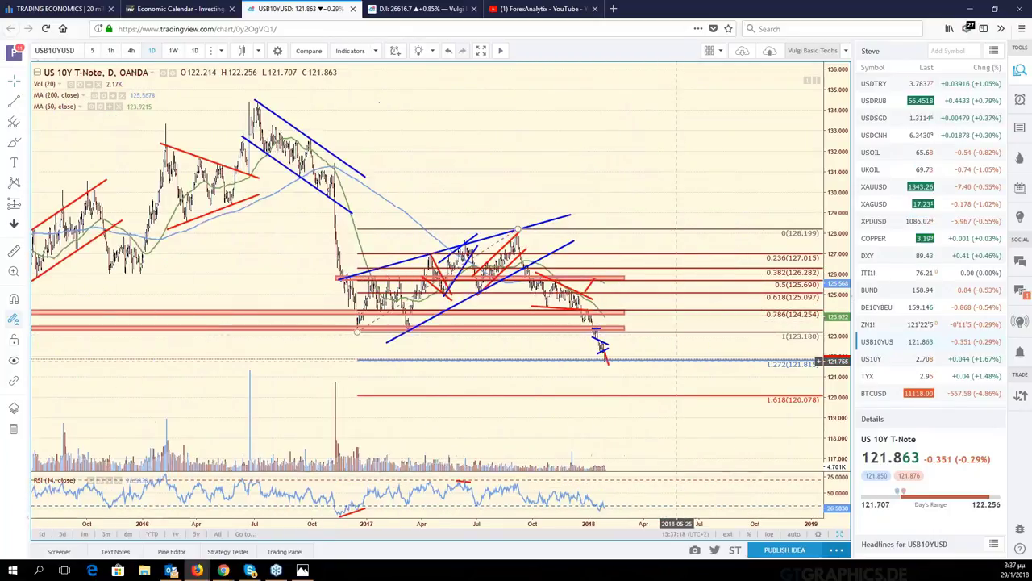
{"action": "left_click_drag", "start_coordinate": [632, 367], "coordinate": [741, 377]}
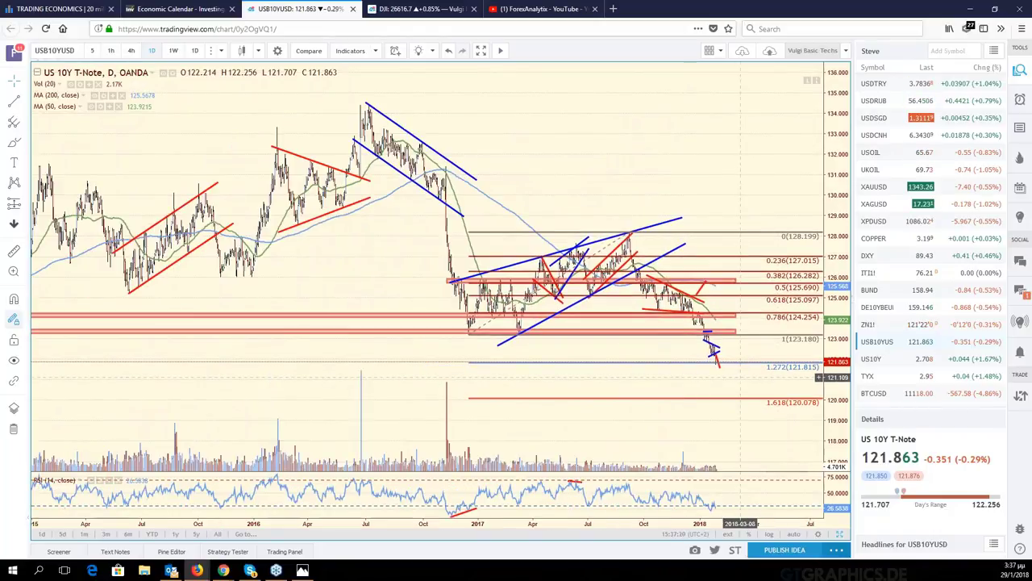
{"action": "scroll", "coordinate": [740, 376], "scroll_direction": "up", "scroll_amount": 3}
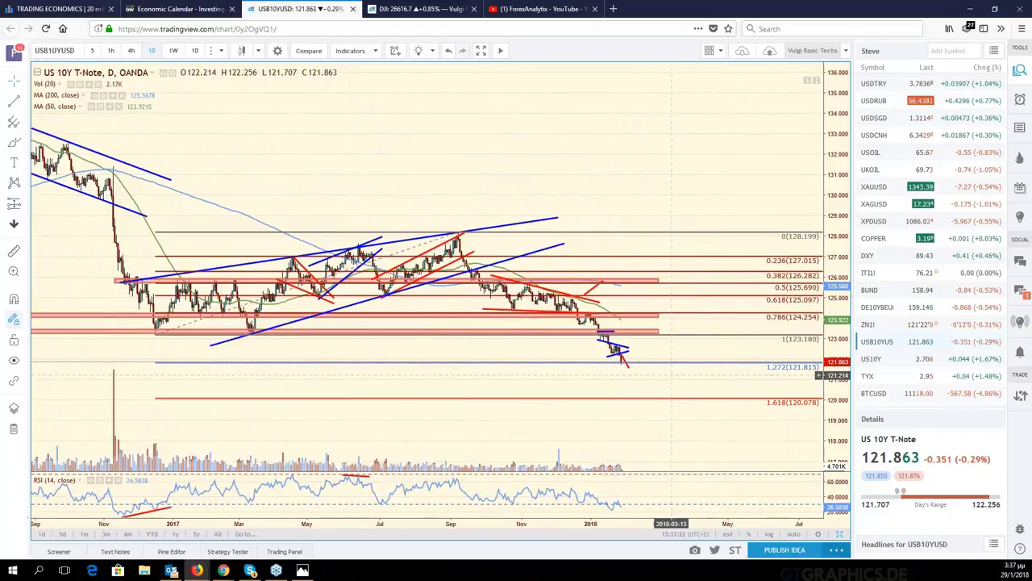
{"action": "left_click_drag", "start_coordinate": [671, 375], "coordinate": [739, 376]}
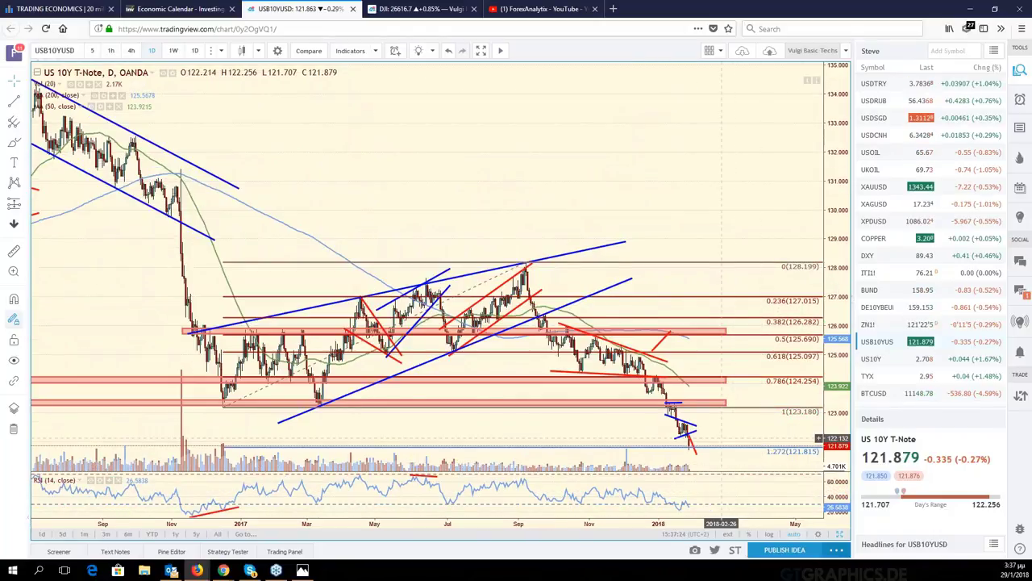
{"action": "scroll", "coordinate": [766, 423], "scroll_direction": "down", "scroll_amount": 4}
{"action": "scroll", "coordinate": [841, 292], "scroll_direction": "up", "scroll_amount": 3}
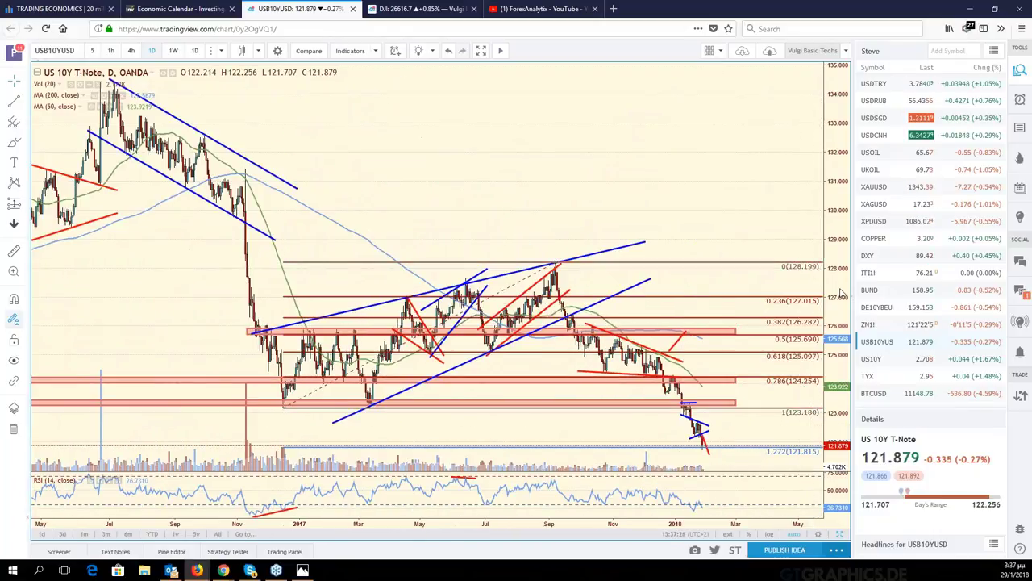
{"action": "left_click_drag", "start_coordinate": [839, 306], "coordinate": [839, 355]}
{"action": "left_click_drag", "start_coordinate": [510, 343], "coordinate": [530, 344]}
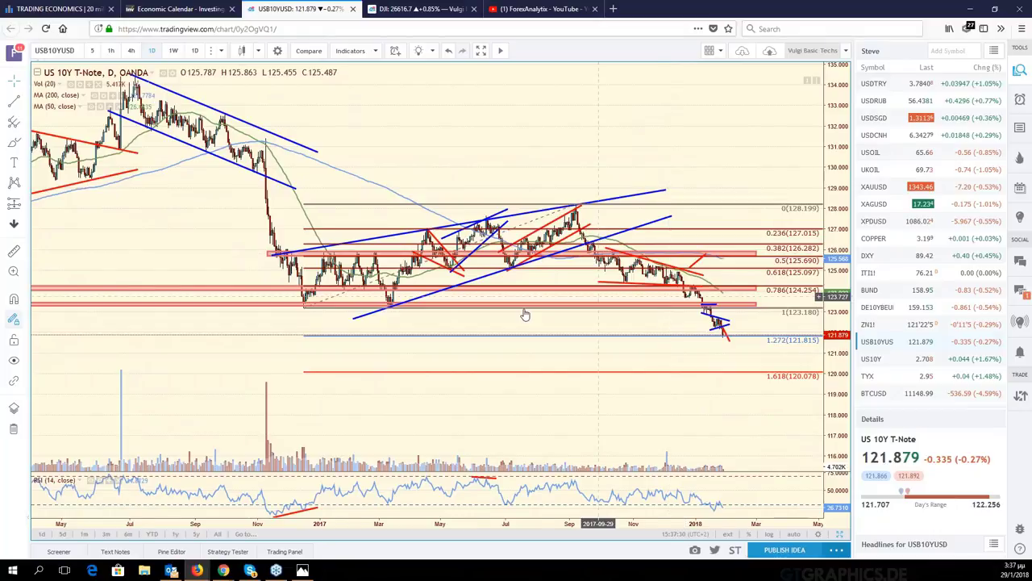
{"action": "scroll", "coordinate": [523, 313], "scroll_direction": "down", "scroll_amount": 3}
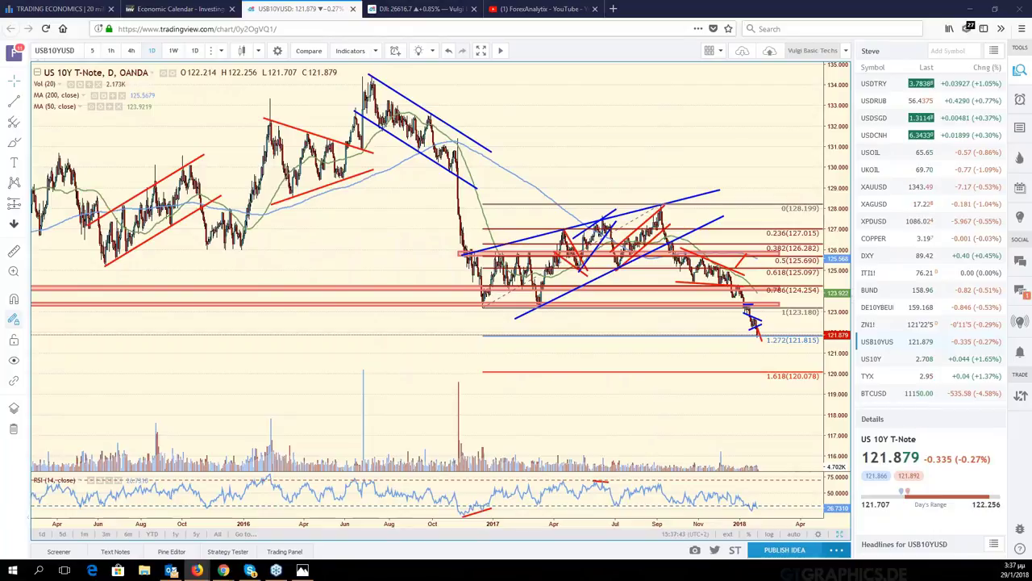
Highlight the zigzag, June fall and projected drop to the 1.618 level, then clear the marks
{"action": "mouse_move", "coordinate": [485, 251]}
{"action": "left_mouse_down"}
{"action": "mouse_move", "coordinate": [529, 270]}
{"action": "mouse_move", "coordinate": [593, 241]}
{"action": "mouse_move", "coordinate": [631, 258]}
{"action": "mouse_move", "coordinate": [671, 212]}
{"action": "left_mouse_up"}
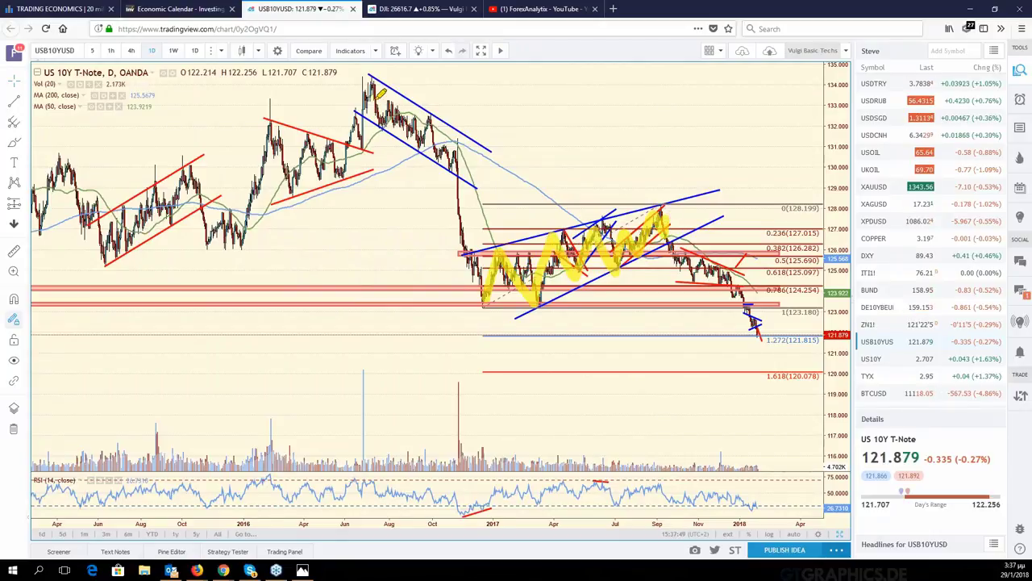
{"action": "left_click_drag", "start_coordinate": [379, 93], "coordinate": [499, 283]}
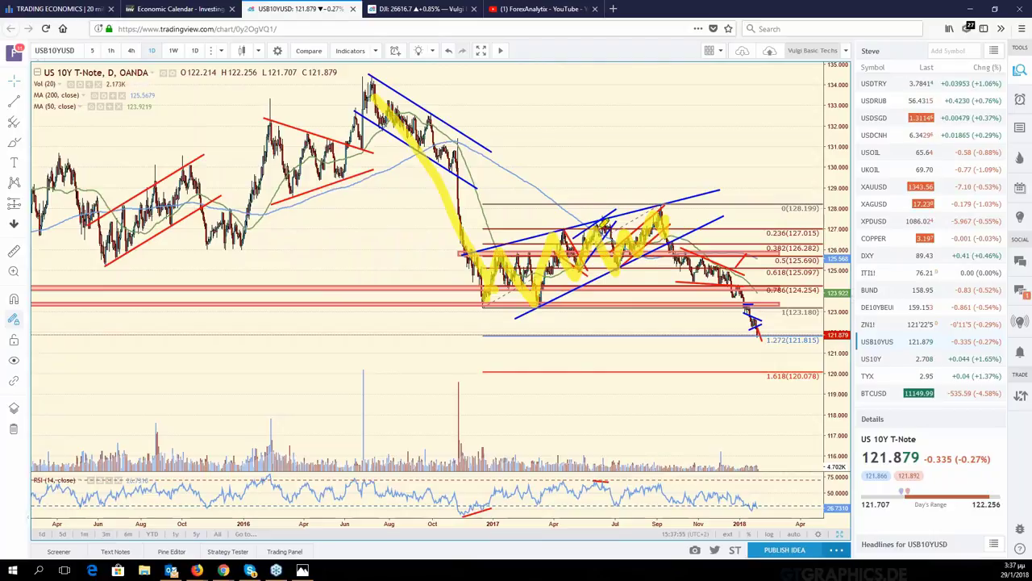
{"action": "mouse_move", "coordinate": [669, 208]}
{"action": "left_mouse_down"}
{"action": "mouse_move", "coordinate": [695, 267]}
{"action": "mouse_move", "coordinate": [743, 286]}
{"action": "mouse_move", "coordinate": [773, 376]}
{"action": "left_mouse_up"}
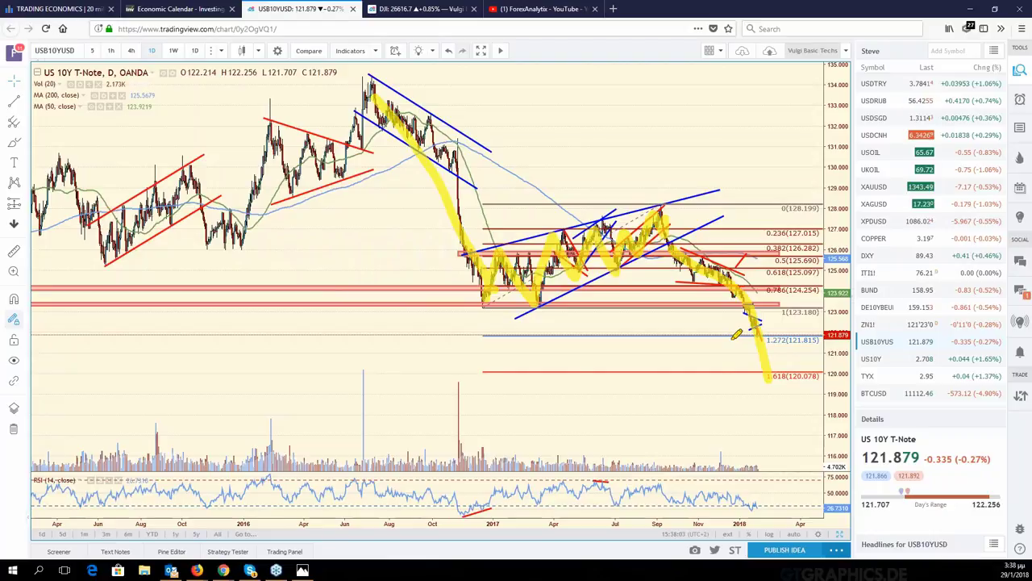
{"action": "left_click_drag", "start_coordinate": [779, 370], "coordinate": [740, 376]}
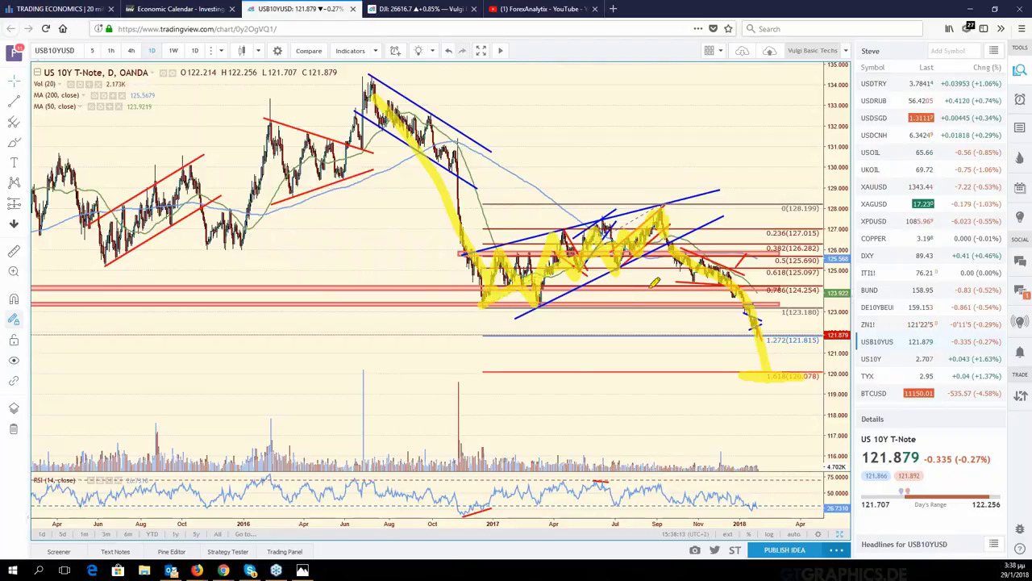
{"action": "key", "text": "ctrl+z"}
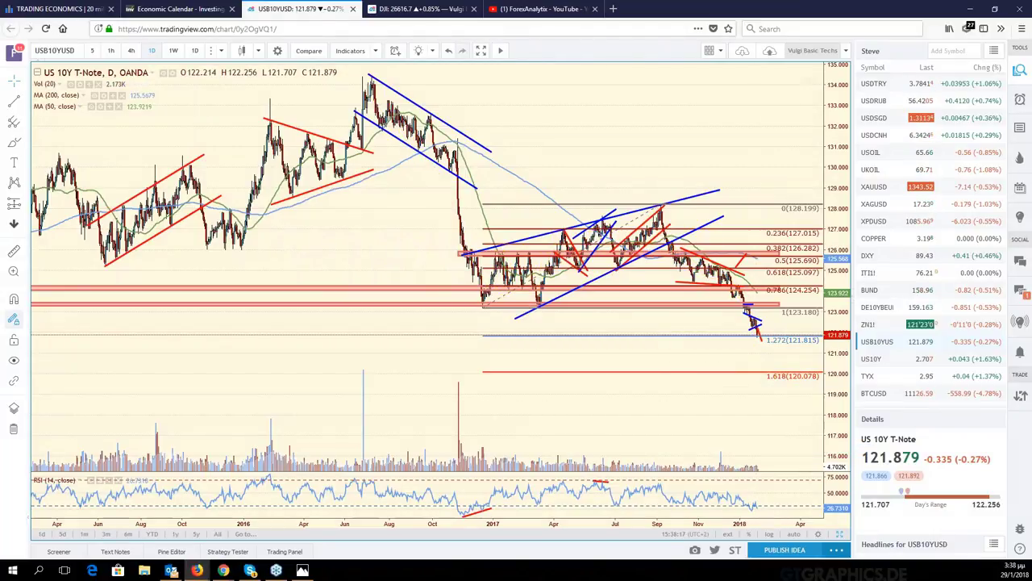
Zoom in on the T-Note's February 2017 to early 2018 price action
{"action": "scroll", "coordinate": [774, 522], "scroll_direction": "up", "scroll_amount": 5}
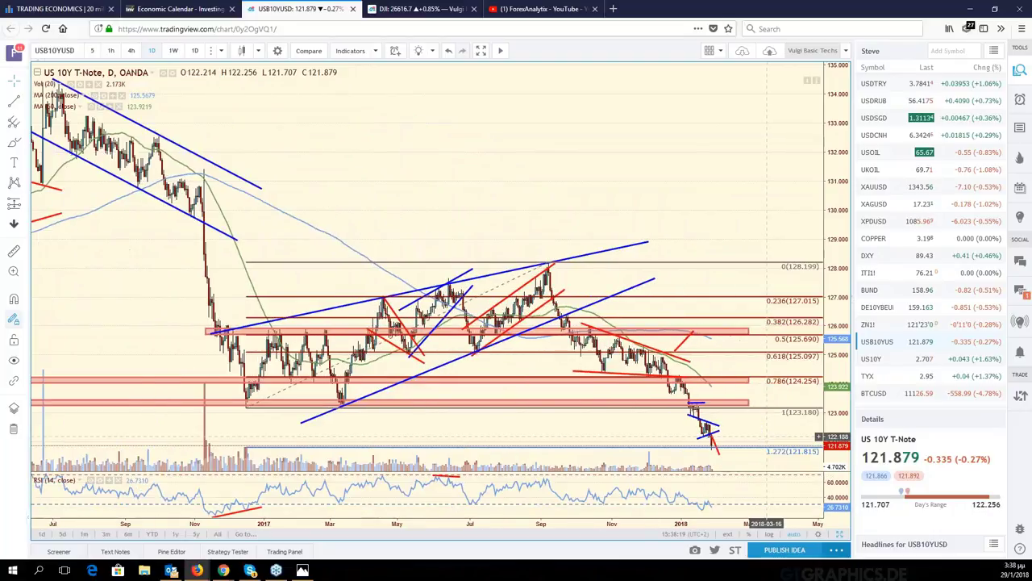
{"action": "scroll", "coordinate": [774, 523], "scroll_direction": "up", "scroll_amount": 4}
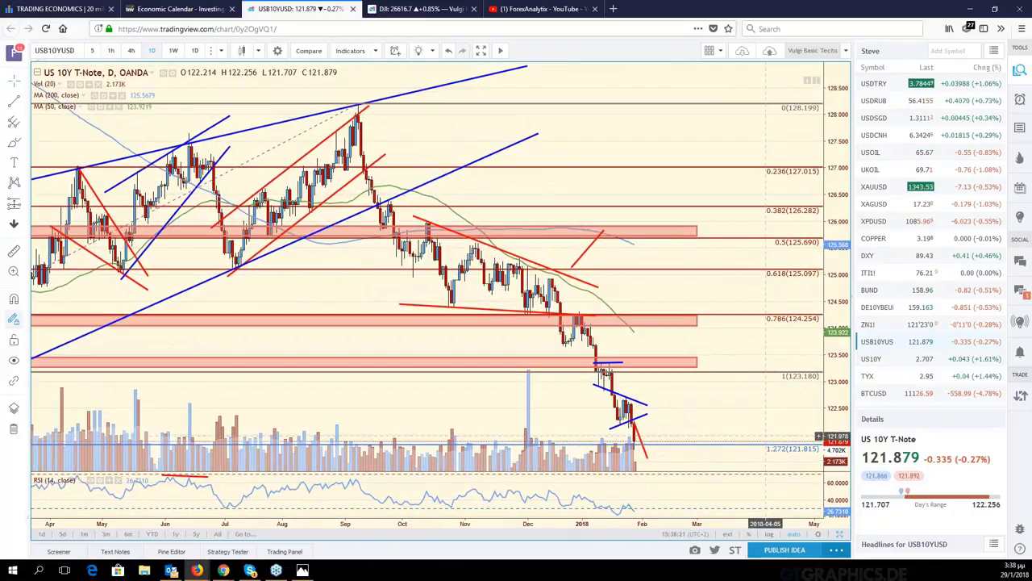
{"action": "scroll", "coordinate": [807, 411], "scroll_direction": "down", "scroll_amount": 1}
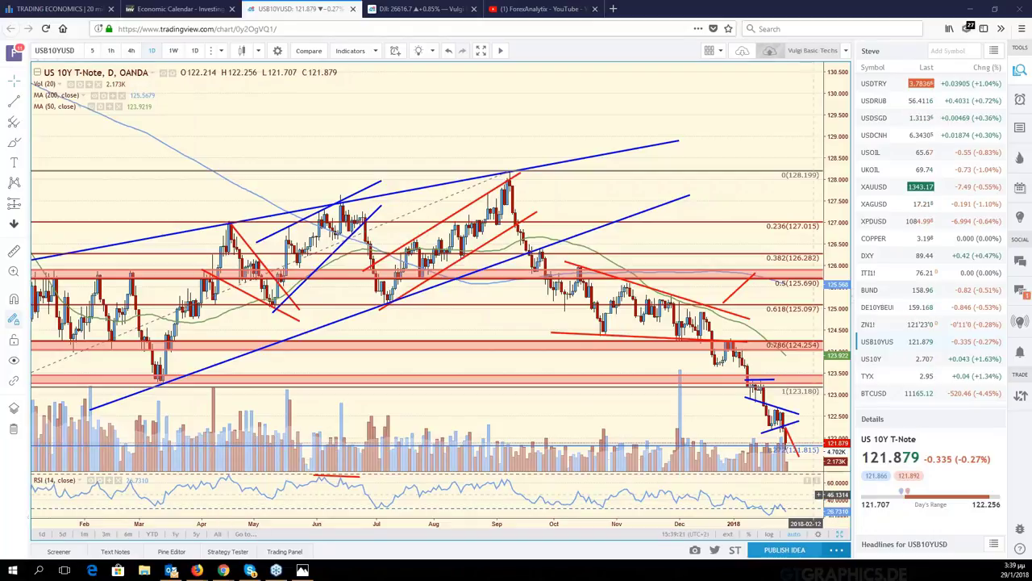
Restore the six-chart layout of S&P 500, EUR/USD, GBP/USD, AUD/USD, WTI crude and US 10Y T-Note
{"action": "left_click", "coordinate": [840, 534]}
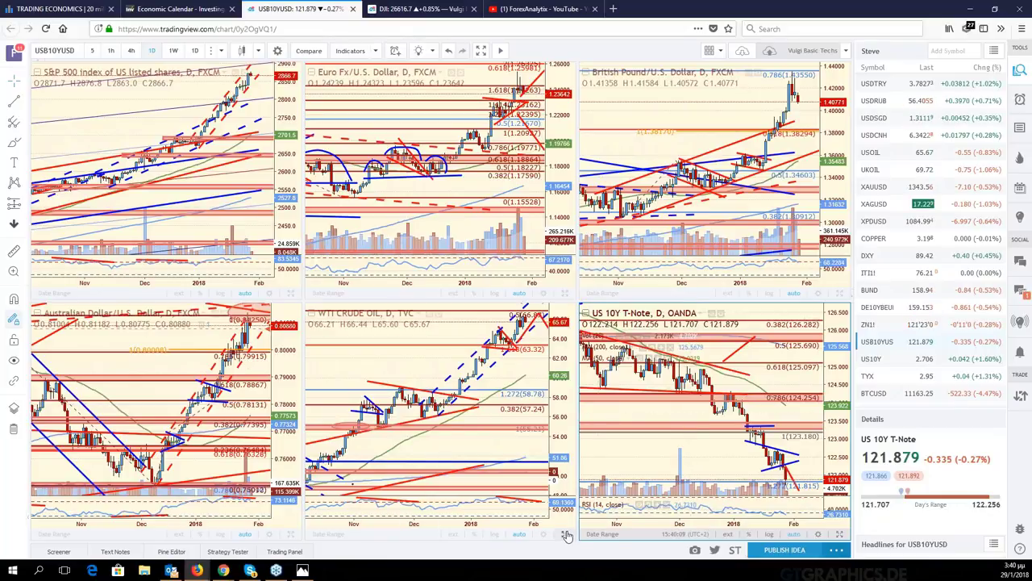
Select the WTI Crude Oil chart and maximize it with Alt+Enter
{"action": "left_click", "coordinate": [420, 403]}
{"action": "key", "text": "alt+Return"}
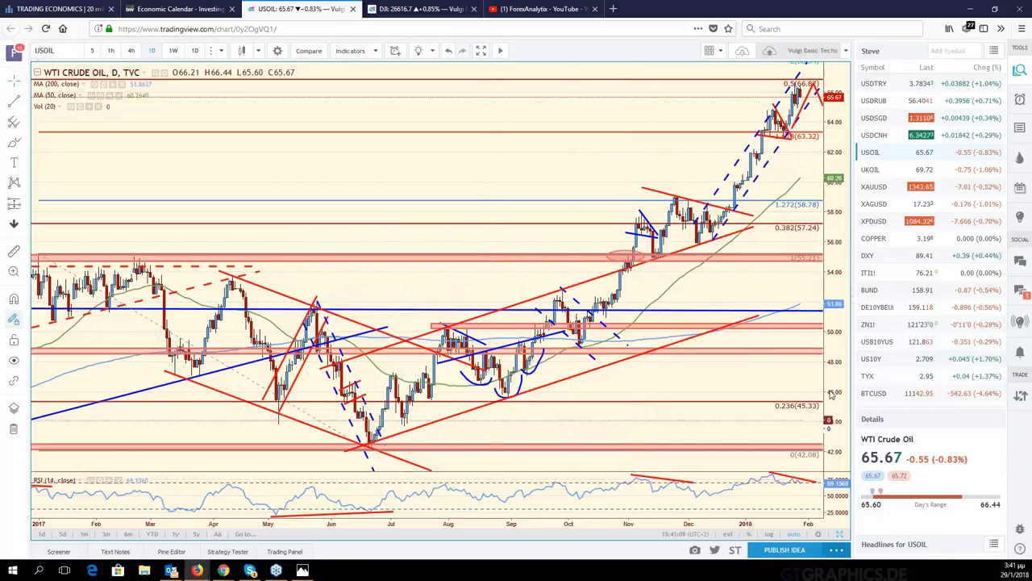
{"action": "scroll", "coordinate": [755, 384], "scroll_direction": "right", "scroll_amount": 2}
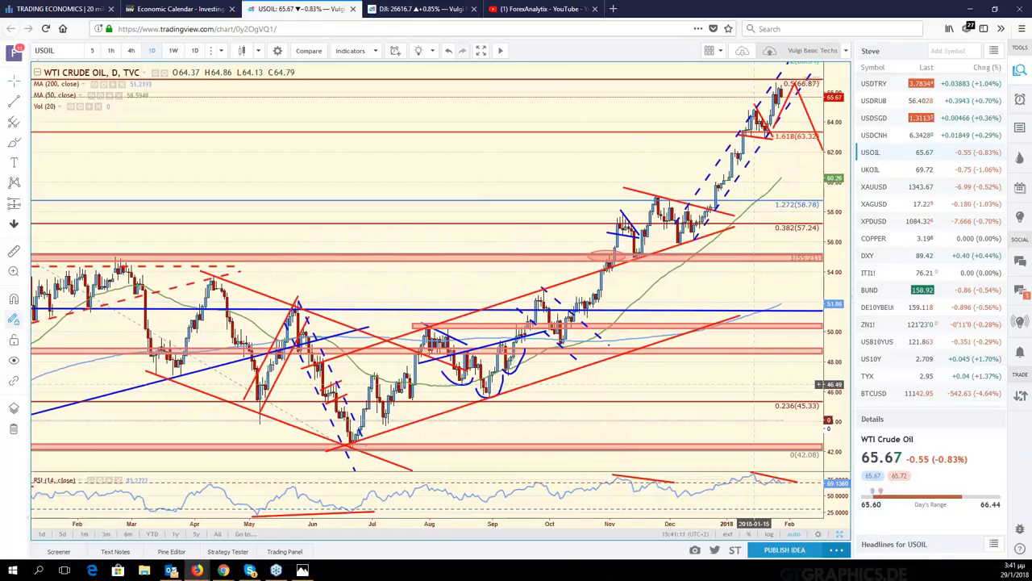
{"action": "scroll", "coordinate": [762, 165], "scroll_direction": "right", "scroll_amount": 3}
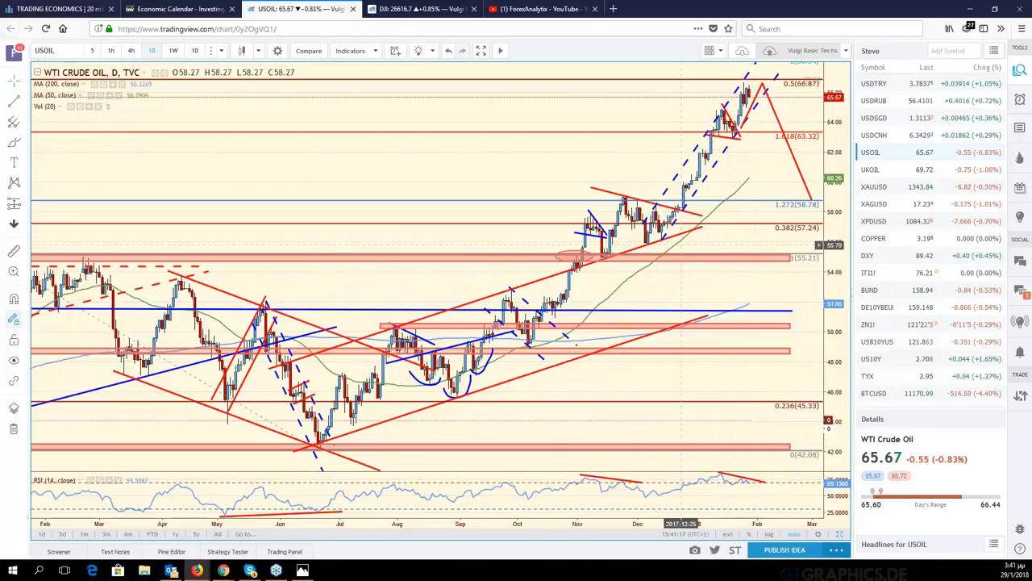
{"action": "scroll", "coordinate": [739, 214], "scroll_direction": "down", "scroll_amount": 2}
{"action": "scroll", "coordinate": [738, 215], "scroll_direction": "down", "scroll_amount": 3}
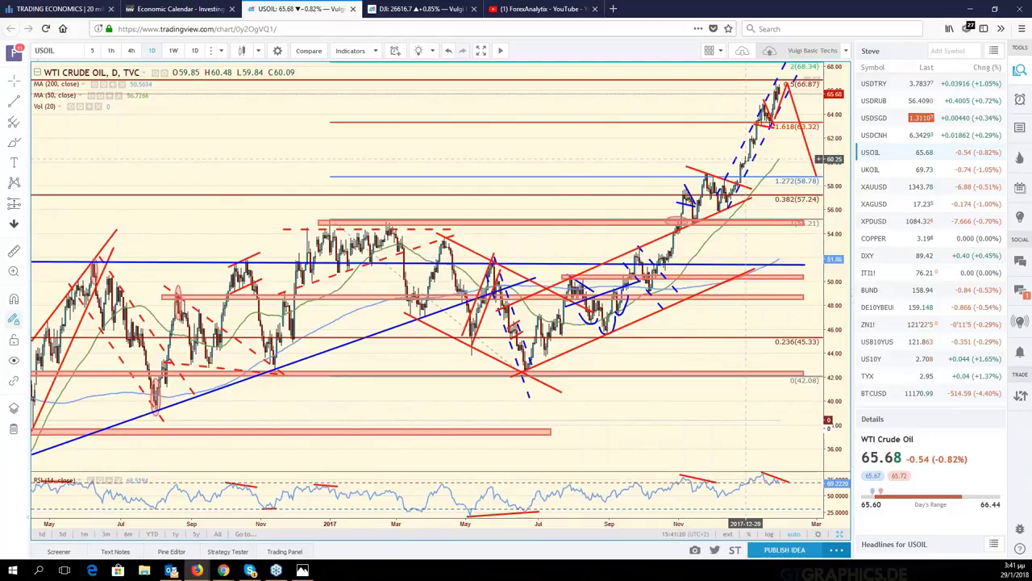
{"action": "scroll", "coordinate": [745, 159], "scroll_direction": "down", "scroll_amount": 3}
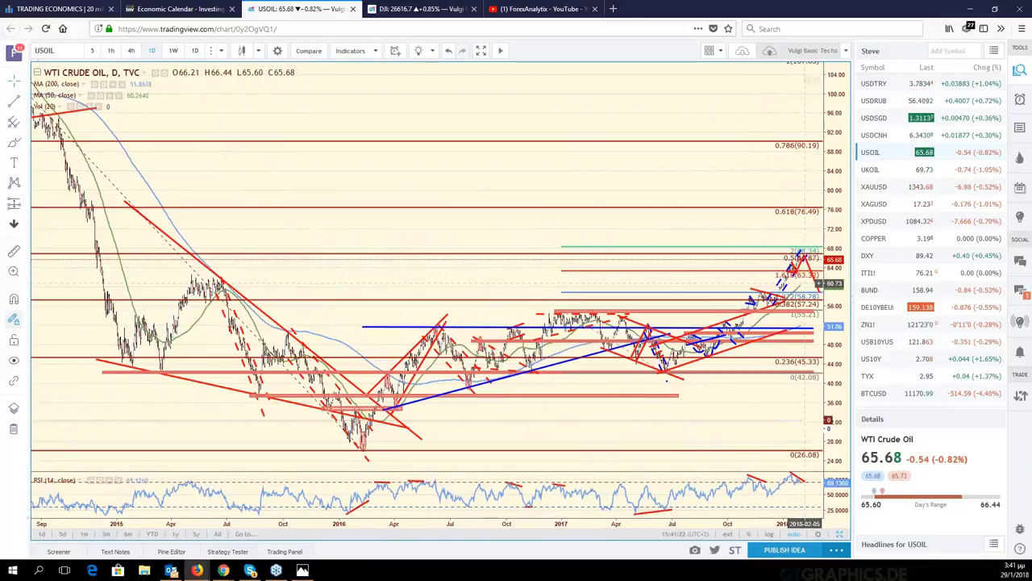
{"action": "scroll", "coordinate": [805, 283], "scroll_direction": "down", "scroll_amount": 5}
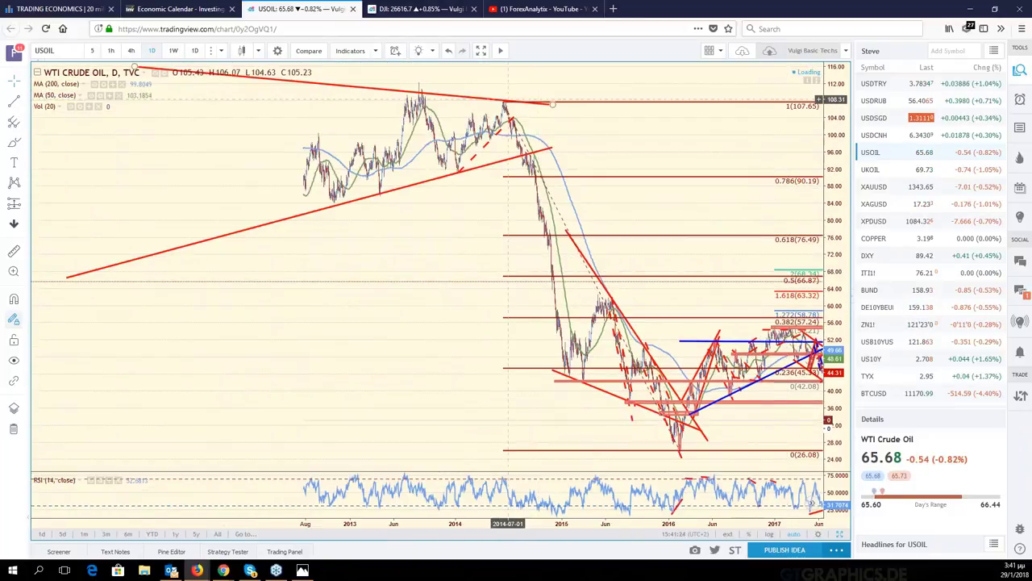
{"action": "scroll", "coordinate": [508, 276], "scroll_direction": "up", "scroll_amount": 8}
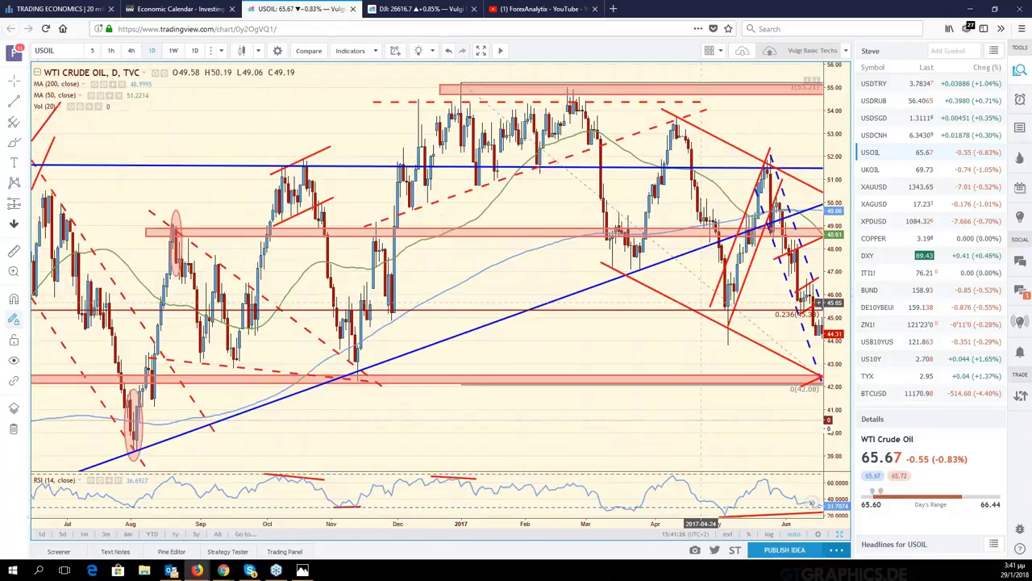
{"action": "scroll", "coordinate": [701, 302], "scroll_direction": "up", "scroll_amount": 2}
{"action": "left_click_drag", "start_coordinate": [701, 303], "coordinate": [192, 129]}
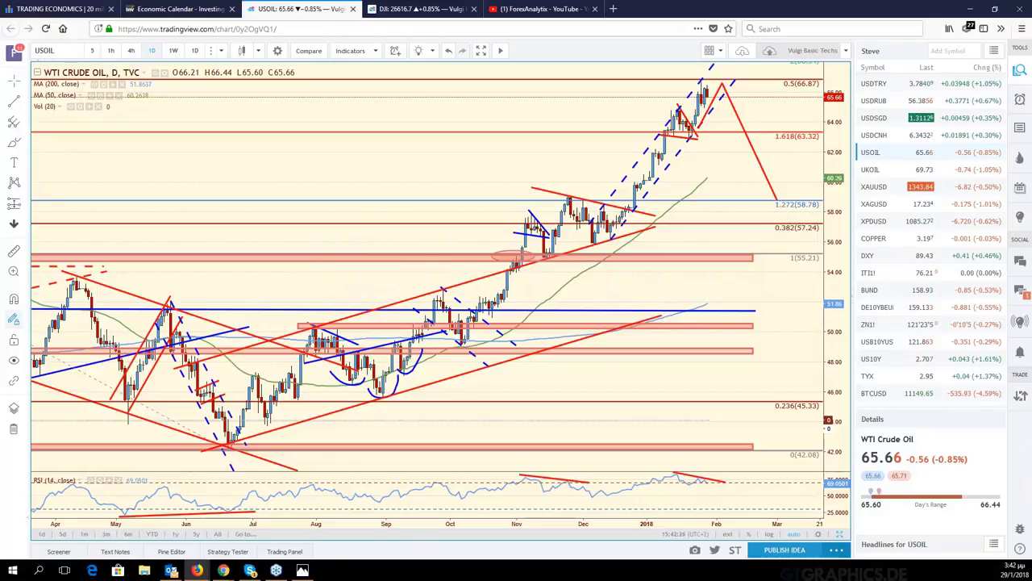
{"action": "scroll", "coordinate": [730, 344], "scroll_direction": "down", "scroll_amount": 3}
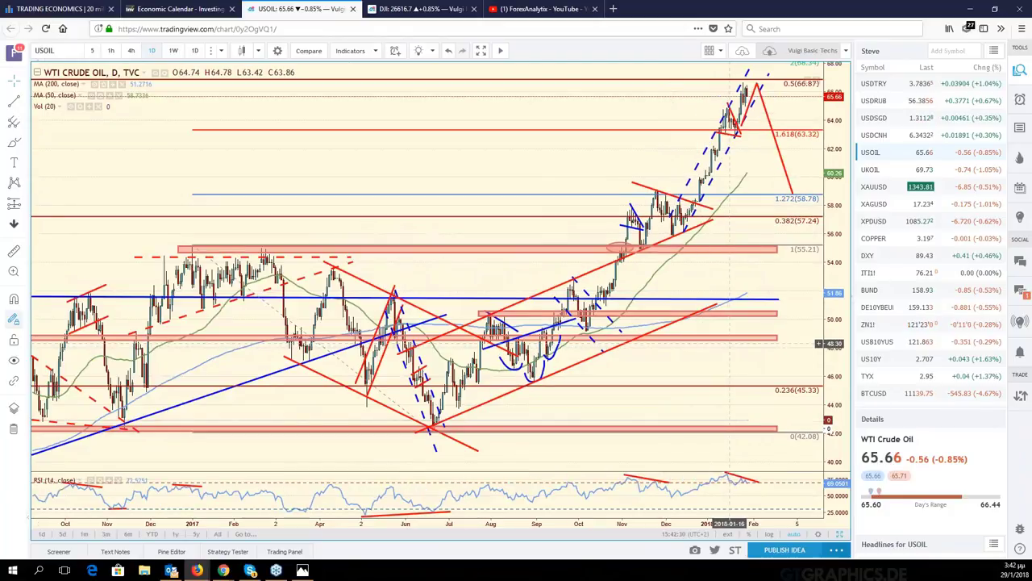
{"action": "scroll", "coordinate": [730, 343], "scroll_direction": "up", "scroll_amount": 1}
{"action": "scroll", "coordinate": [729, 343], "scroll_direction": "up", "scroll_amount": 1}
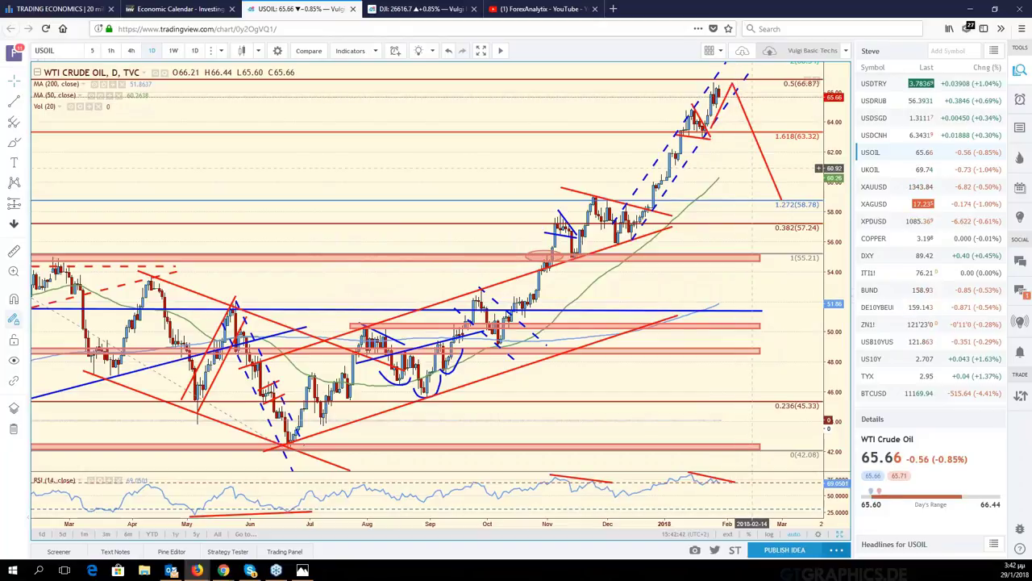
{"action": "scroll", "coordinate": [750, 168], "scroll_direction": "down", "scroll_amount": 6}
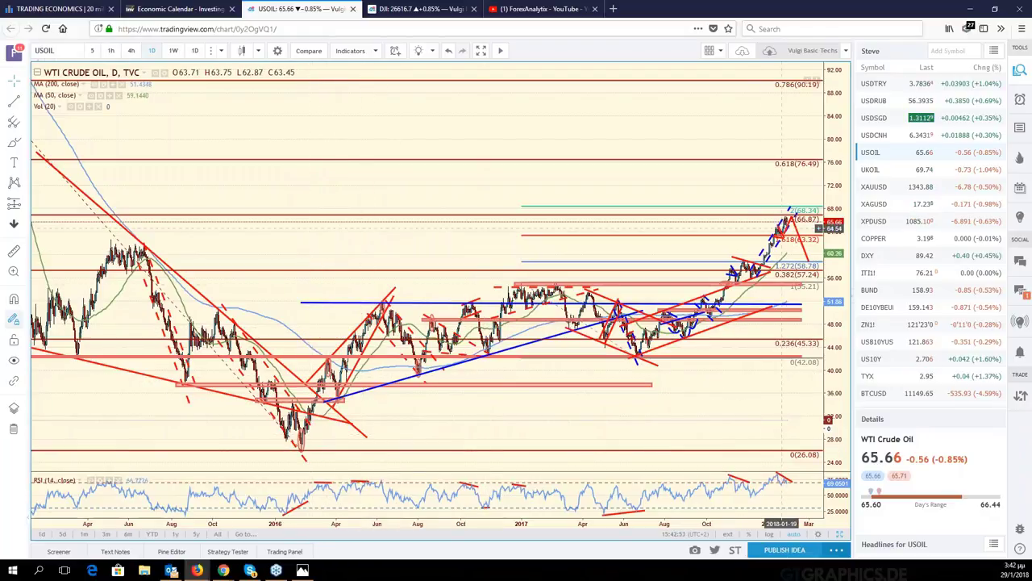
{"action": "scroll", "coordinate": [786, 262], "scroll_direction": "up", "scroll_amount": 4}
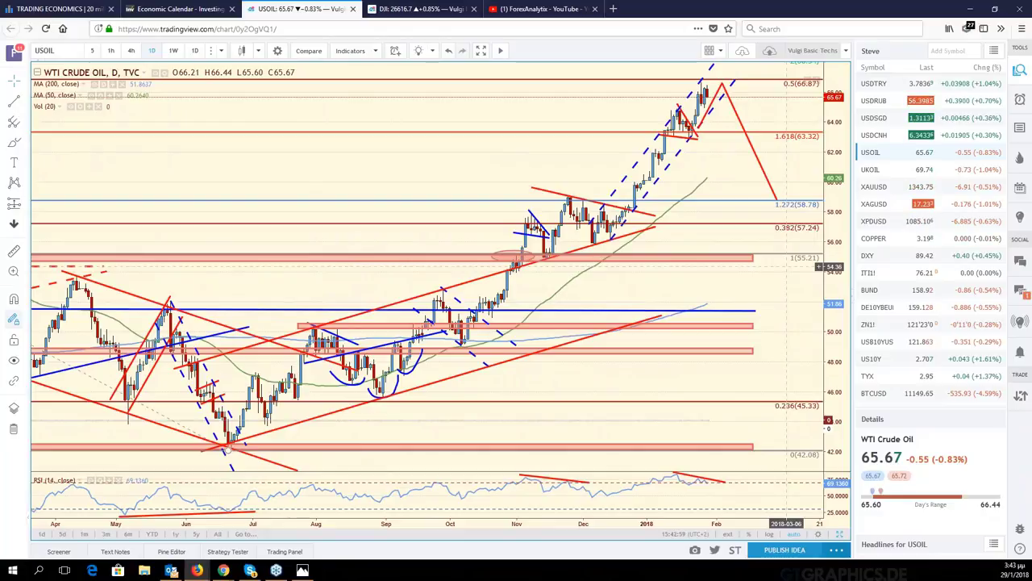
{"action": "scroll", "coordinate": [581, 297], "scroll_direction": "down", "scroll_amount": 3}
{"action": "scroll", "coordinate": [580, 298], "scroll_direction": "down", "scroll_amount": 3}
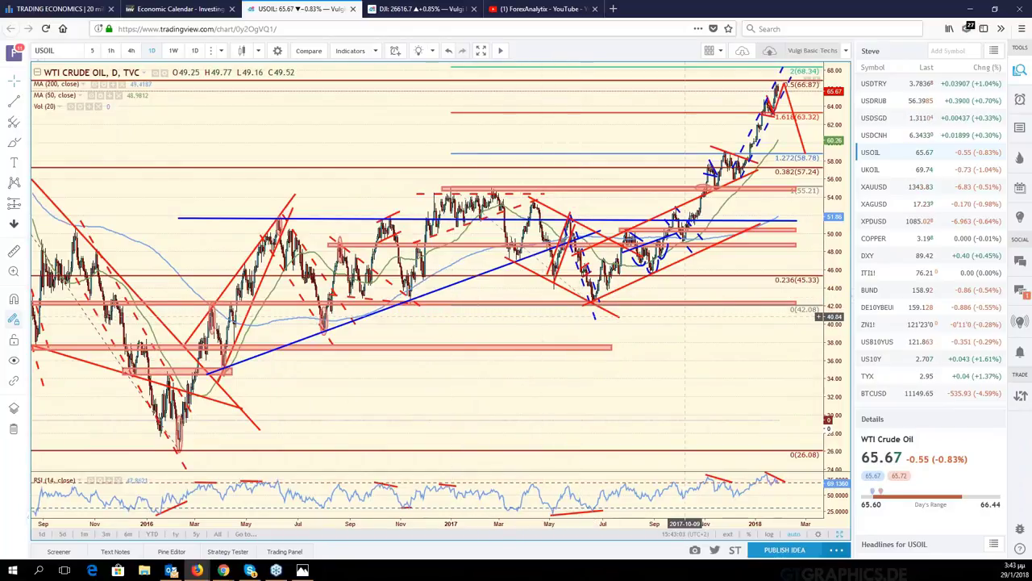
{"action": "scroll", "coordinate": [686, 316], "scroll_direction": "up", "scroll_amount": 5}
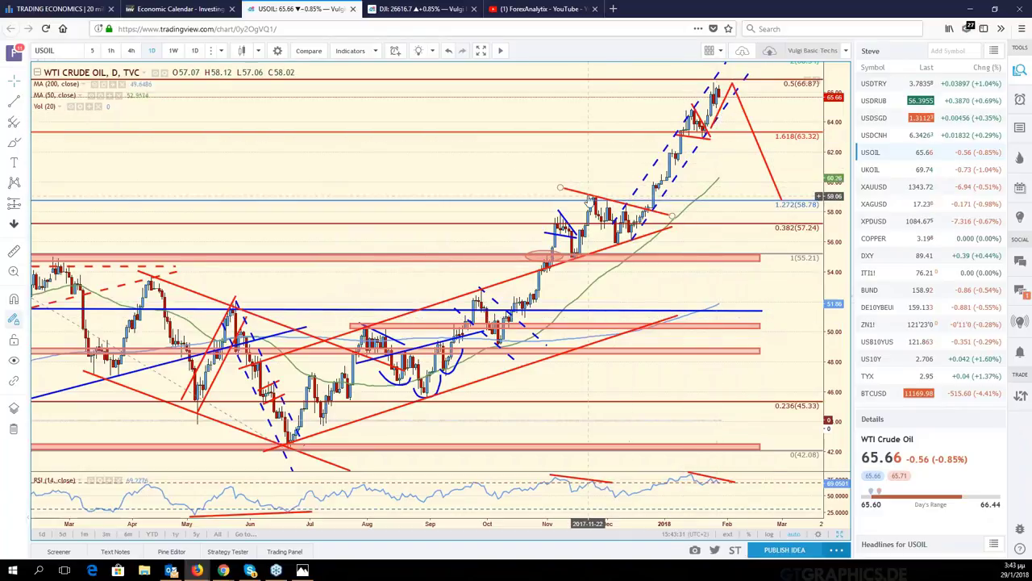
Inspect the red trendline above the November consolidation, then return to the six-chart grid
{"action": "left_click", "coordinate": [592, 195]}
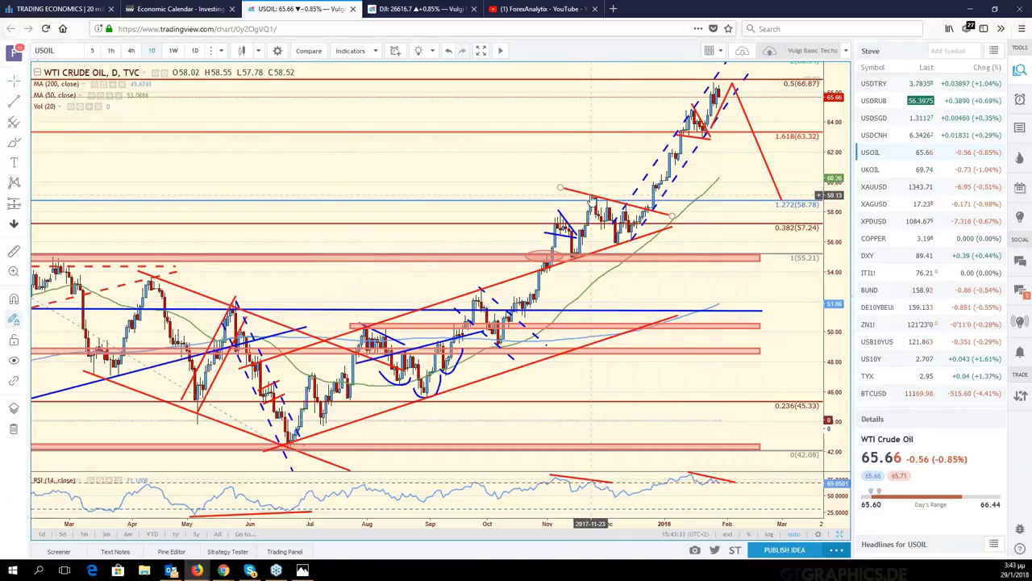
{"action": "left_click", "coordinate": [762, 258]}
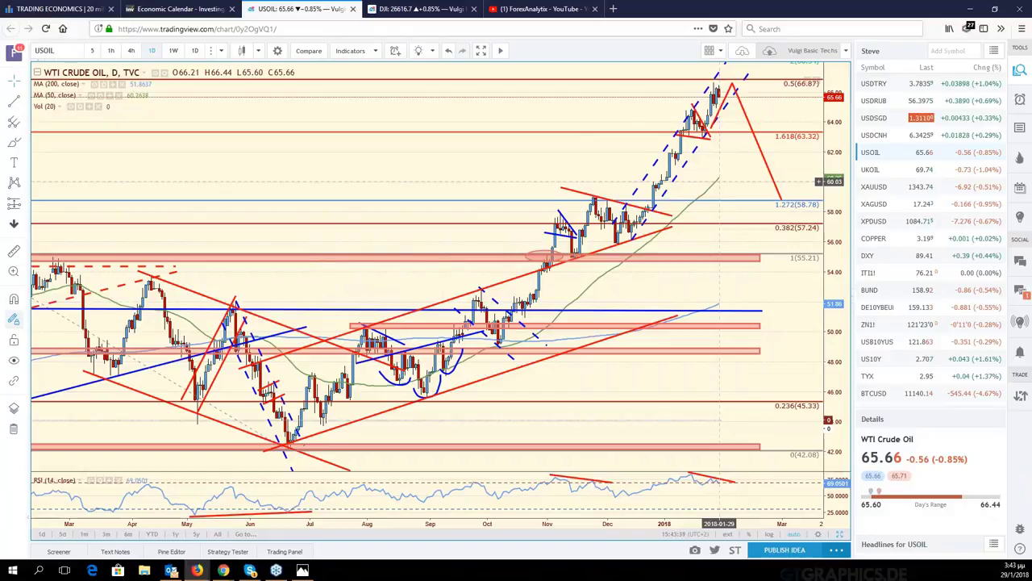
{"action": "scroll", "coordinate": [744, 183], "scroll_direction": "right", "scroll_amount": 2}
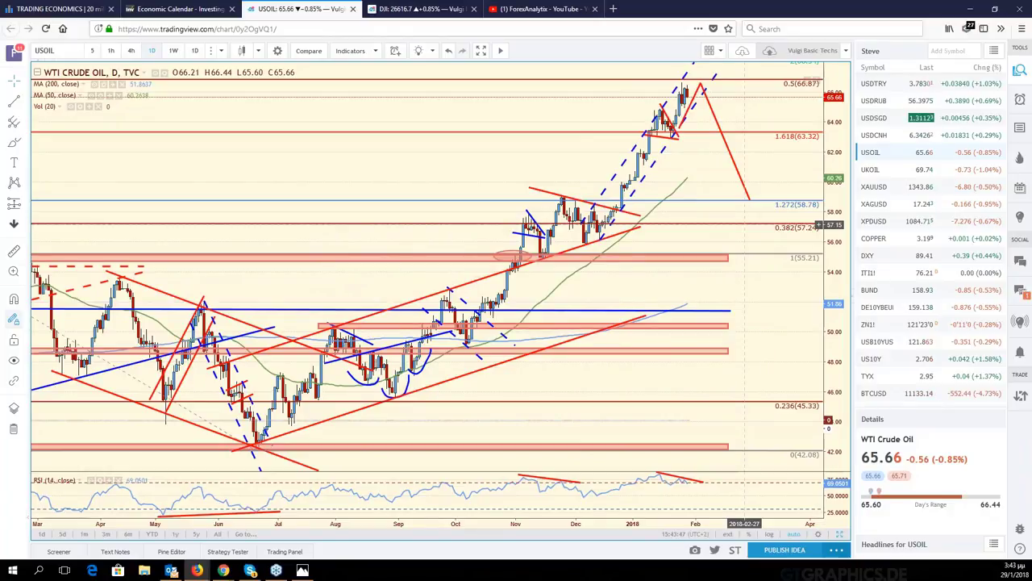
{"action": "scroll", "coordinate": [826, 189], "scroll_direction": "left", "scroll_amount": 6}
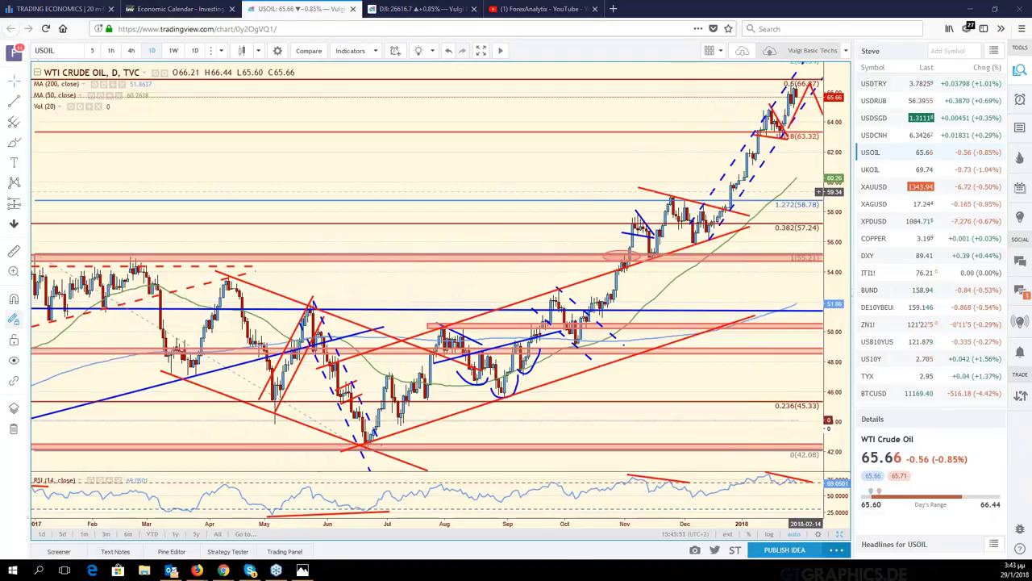
{"action": "left_click", "coordinate": [839, 535]}
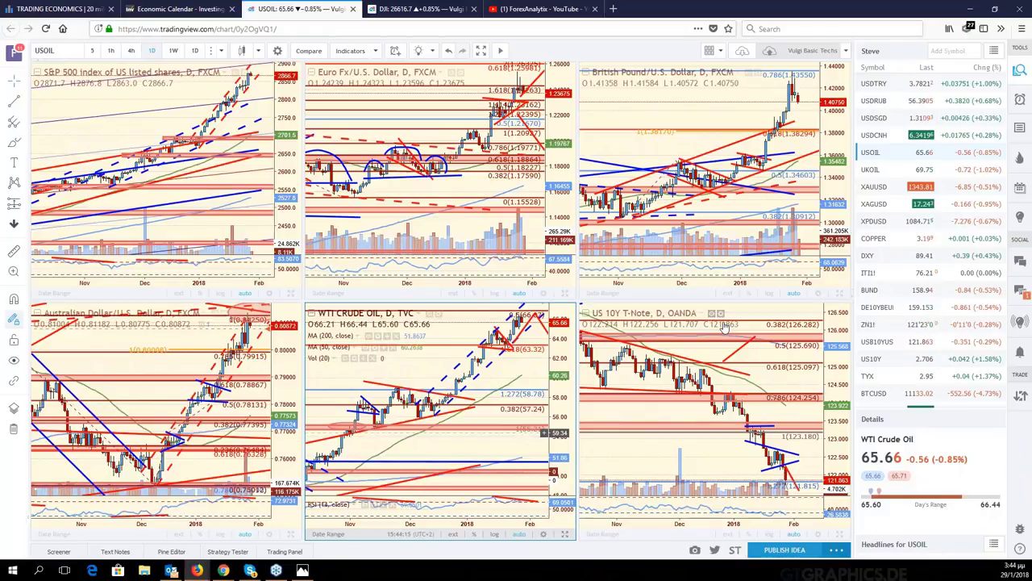
Maximize the AUD/USD chart, then zoom and compress its price axis
{"action": "left_click", "coordinate": [290, 536]}
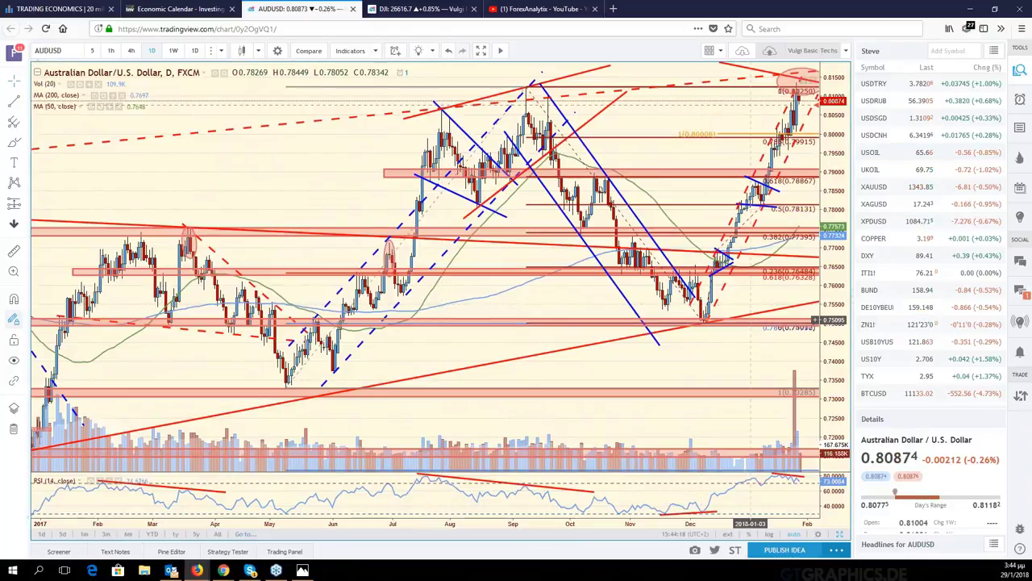
{"action": "scroll", "coordinate": [753, 343], "scroll_direction": "up", "scroll_amount": 2}
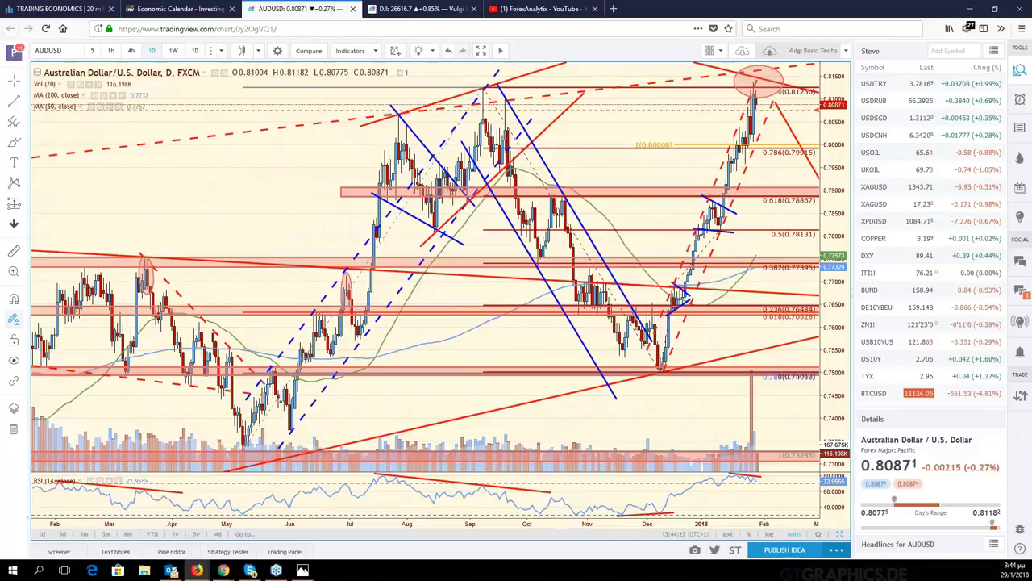
{"action": "mouse_move", "coordinate": [839, 172]}
{"action": "left_mouse_down"}
{"action": "mouse_move", "coordinate": [838, 218]}
{"action": "mouse_move", "coordinate": [829, 168]}
{"action": "left_mouse_up"}
{"action": "scroll", "coordinate": [798, 484], "scroll_direction": "down", "scroll_amount": 5}
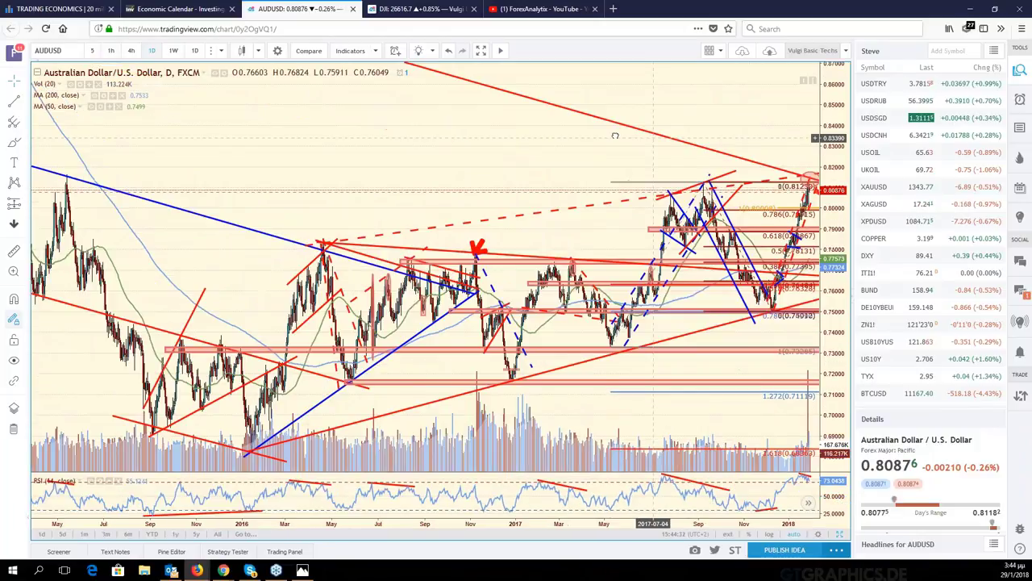
{"action": "scroll", "coordinate": [653, 138], "scroll_direction": "down", "scroll_amount": 5}
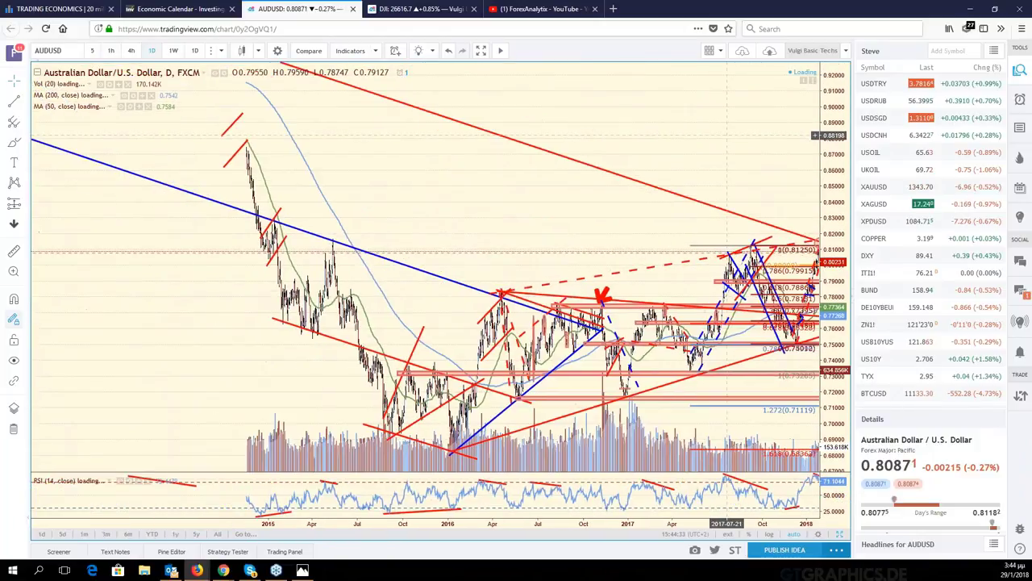
{"action": "scroll", "coordinate": [727, 135], "scroll_direction": "down", "scroll_amount": 5}
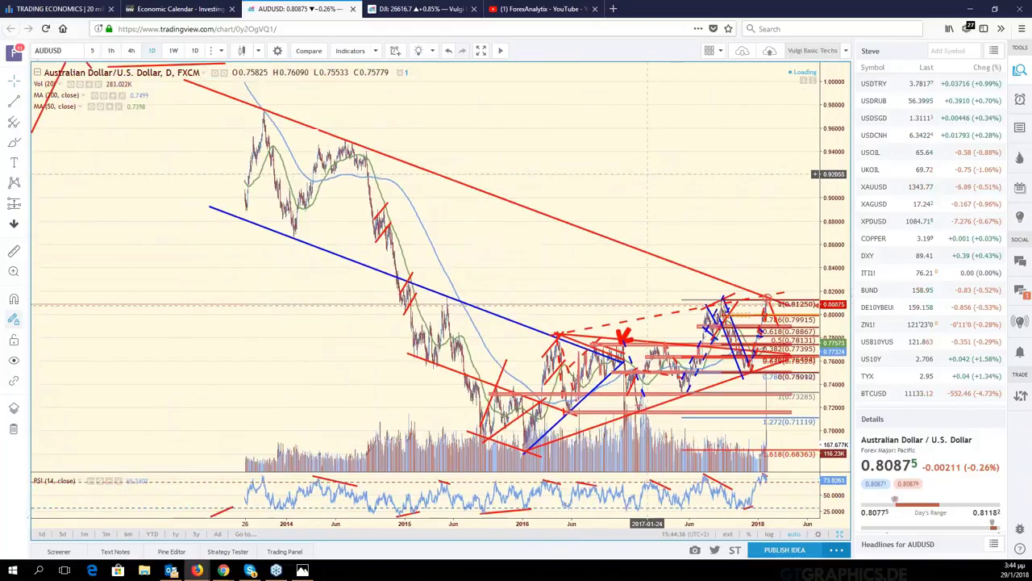
{"action": "scroll", "coordinate": [648, 174], "scroll_direction": "down", "scroll_amount": 5}
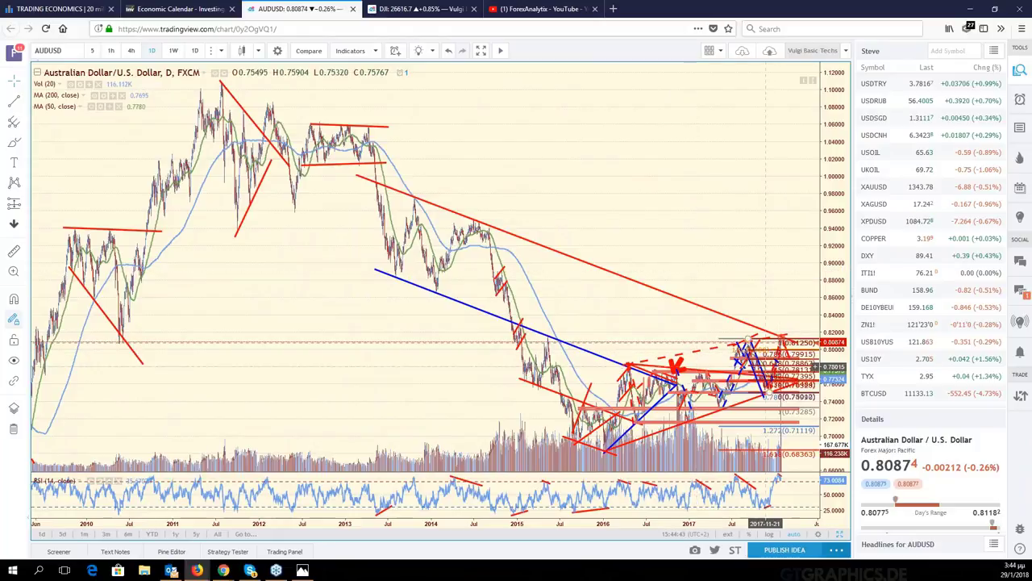
{"action": "scroll", "coordinate": [762, 368], "scroll_direction": "up", "scroll_amount": 6}
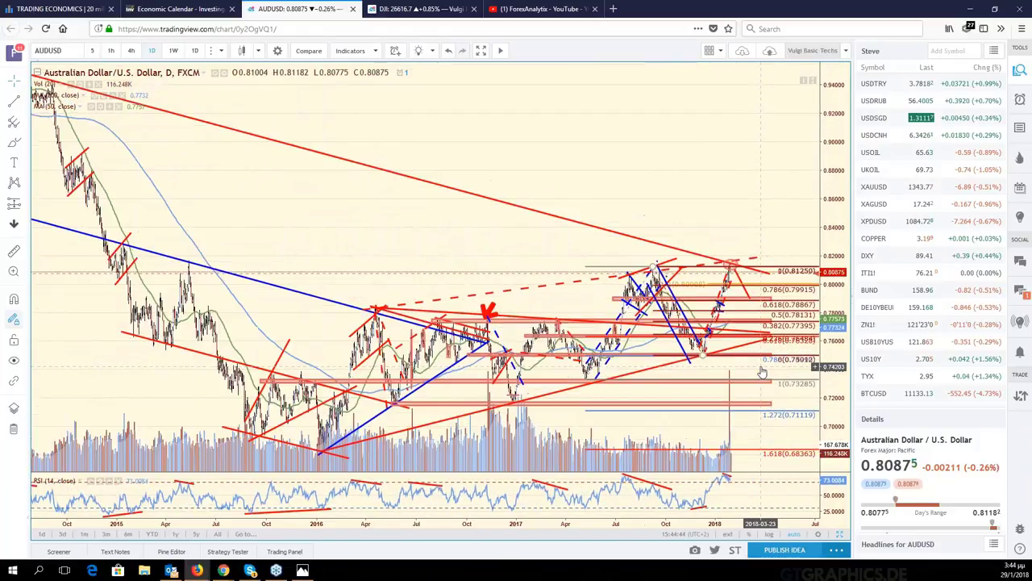
{"action": "scroll", "coordinate": [761, 371], "scroll_direction": "up", "scroll_amount": 2}
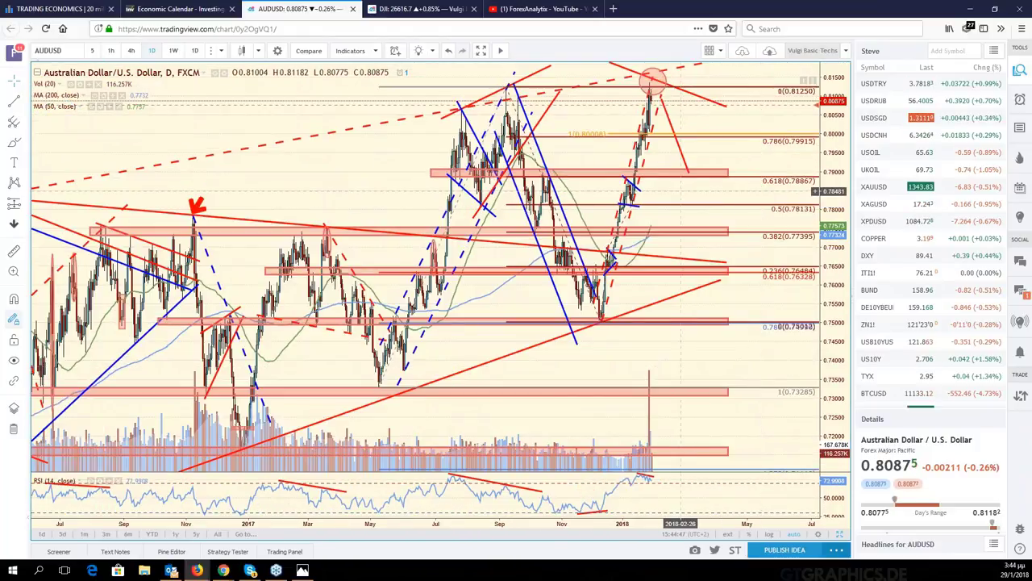
{"action": "scroll", "coordinate": [718, 191], "scroll_direction": "up", "scroll_amount": 1}
{"action": "left_click_drag", "start_coordinate": [719, 191], "coordinate": [730, 181]}
Frame the 2015–2018 candles near 0.8125 and auto-fit the price scale
{"action": "scroll", "coordinate": [726, 174], "scroll_direction": "up", "scroll_amount": 1}
{"action": "scroll", "coordinate": [715, 154], "scroll_direction": "up", "scroll_amount": 2}
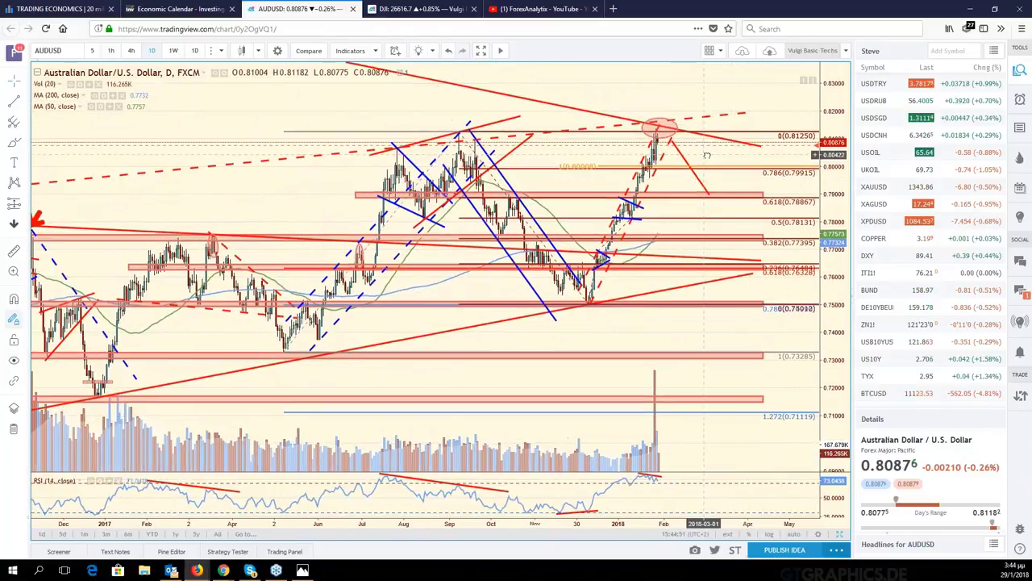
{"action": "scroll", "coordinate": [715, 153], "scroll_direction": "up", "scroll_amount": 3}
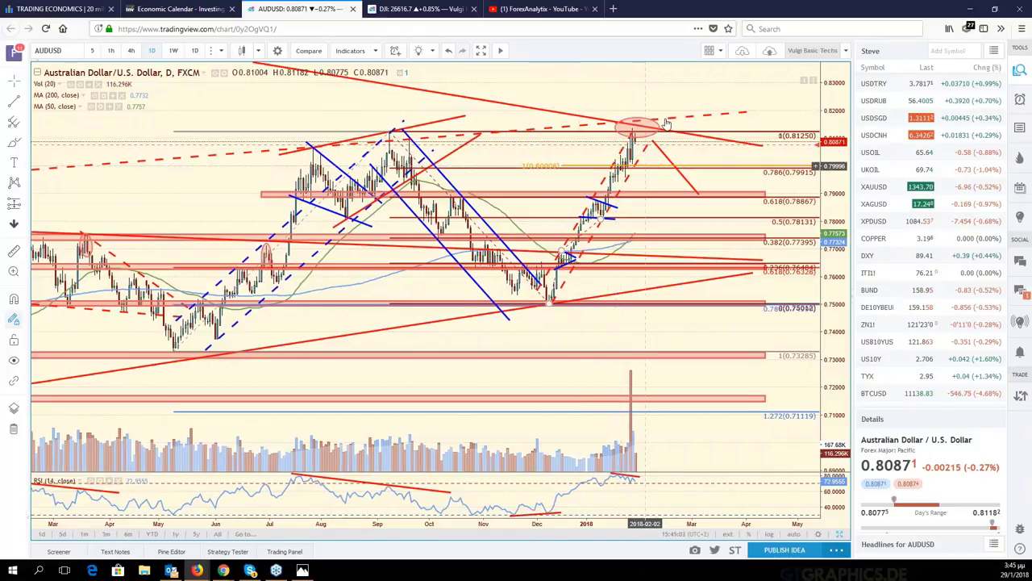
{"action": "scroll", "coordinate": [667, 175], "scroll_direction": "down", "scroll_amount": 3}
{"action": "scroll", "coordinate": [667, 175], "scroll_direction": "down", "scroll_amount": 4}
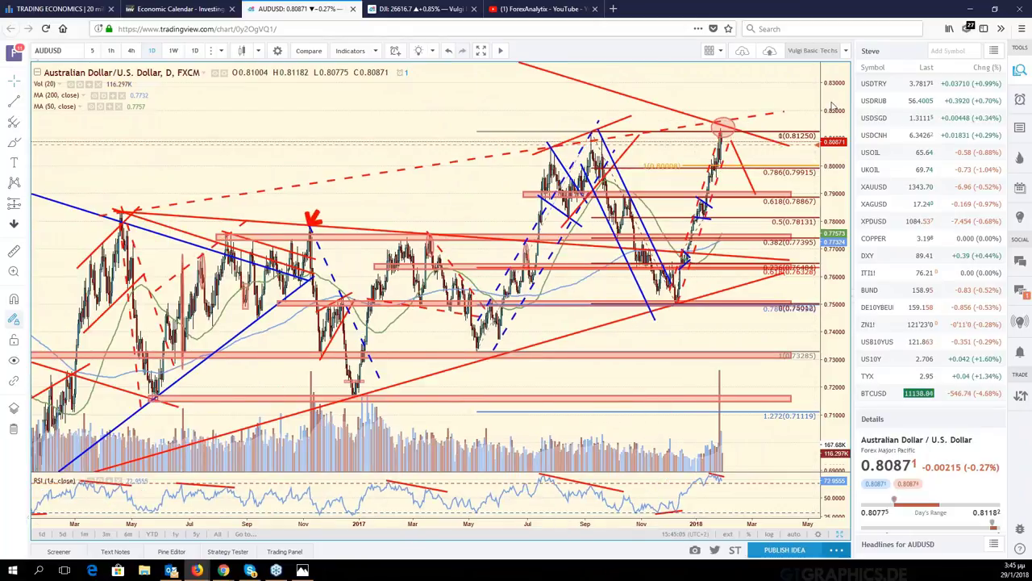
{"action": "scroll", "coordinate": [660, 203], "scroll_direction": "down", "scroll_amount": 5}
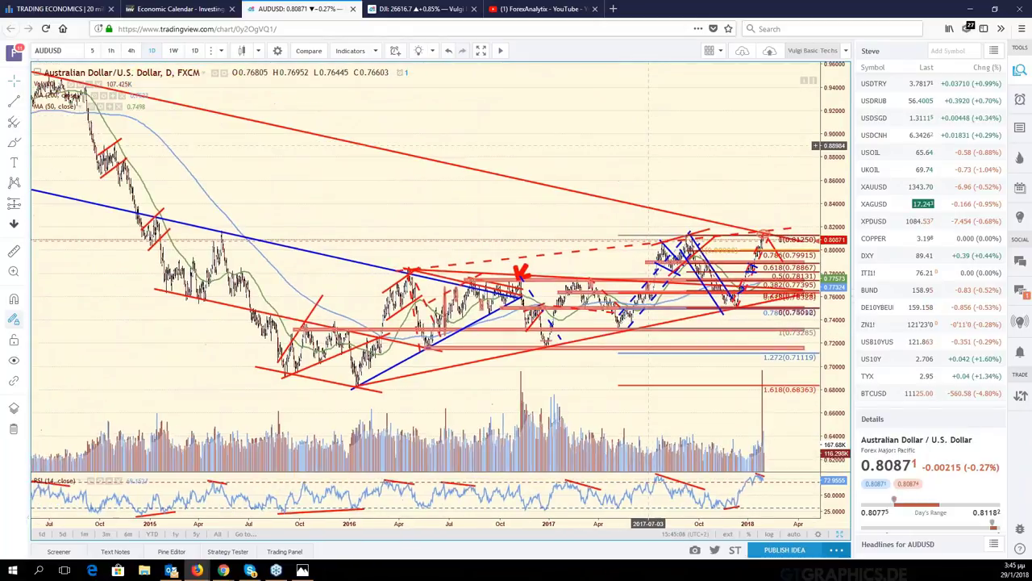
{"action": "scroll", "coordinate": [625, 180], "scroll_direction": "down", "scroll_amount": 3}
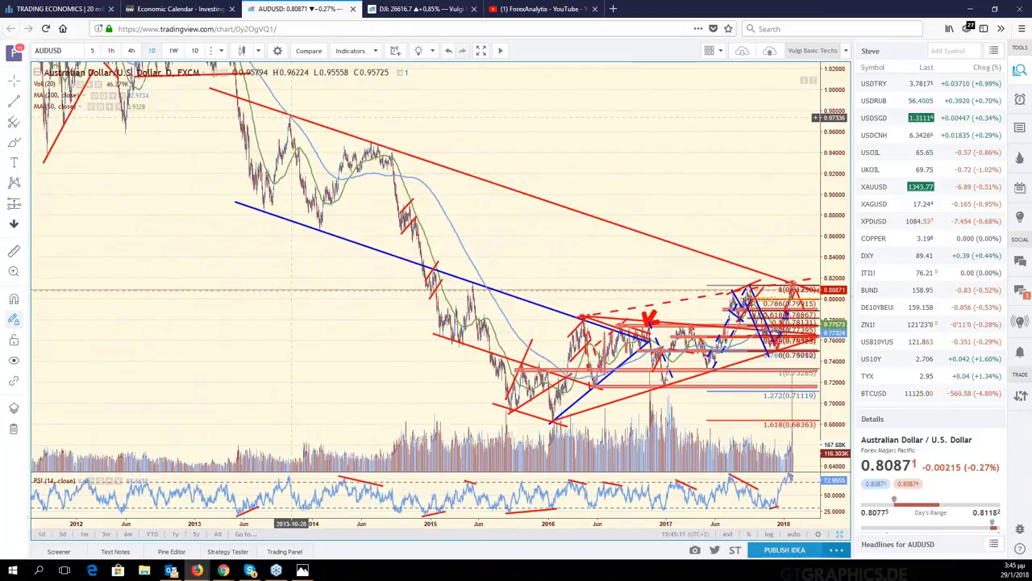
{"action": "scroll", "coordinate": [682, 167], "scroll_direction": "up", "scroll_amount": 6}
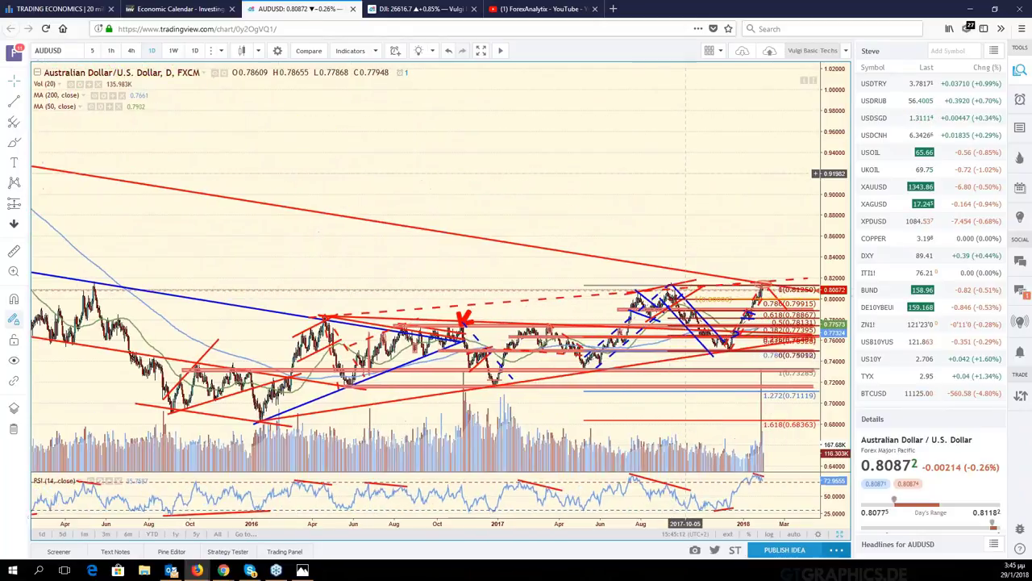
{"action": "left_click", "coordinate": [795, 534]}
{"action": "scroll", "coordinate": [736, 196], "scroll_direction": "down", "scroll_amount": 5}
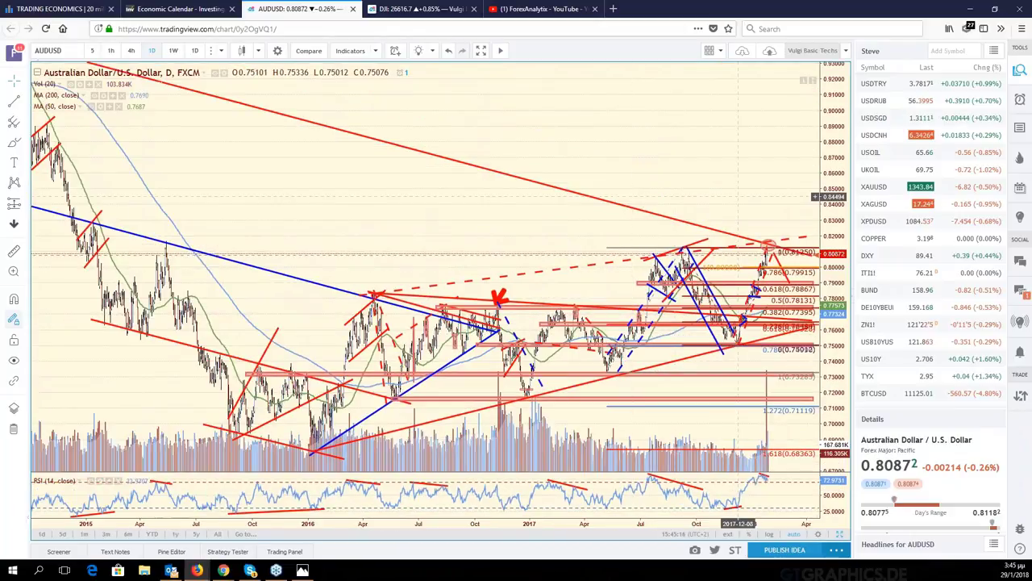
{"action": "scroll", "coordinate": [738, 196], "scroll_direction": "right", "scroll_amount": 3}
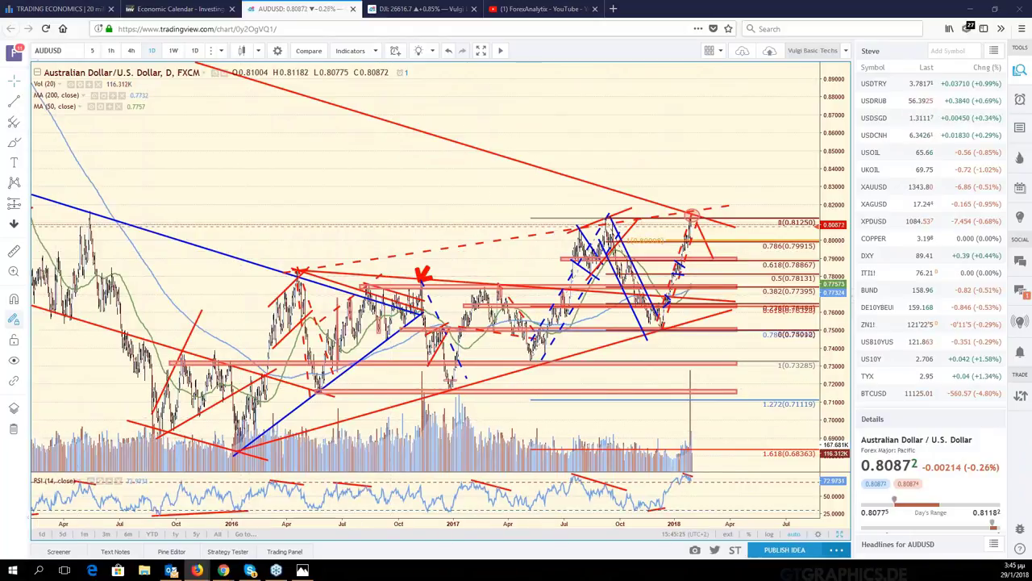
{"action": "mouse_move", "coordinate": [235, 435]}
{"action": "left_mouse_down"}
{"action": "mouse_move", "coordinate": [271, 315]}
{"action": "mouse_move", "coordinate": [376, 367]}
{"action": "mouse_move", "coordinate": [391, 393]}
{"action": "mouse_move", "coordinate": [428, 274]}
{"action": "mouse_move", "coordinate": [504, 310]}
{"action": "mouse_move", "coordinate": [526, 249]}
{"action": "mouse_move", "coordinate": [547, 352]}
{"action": "mouse_move", "coordinate": [687, 242]}
{"action": "mouse_move", "coordinate": [698, 214]}
{"action": "left_mouse_up"}
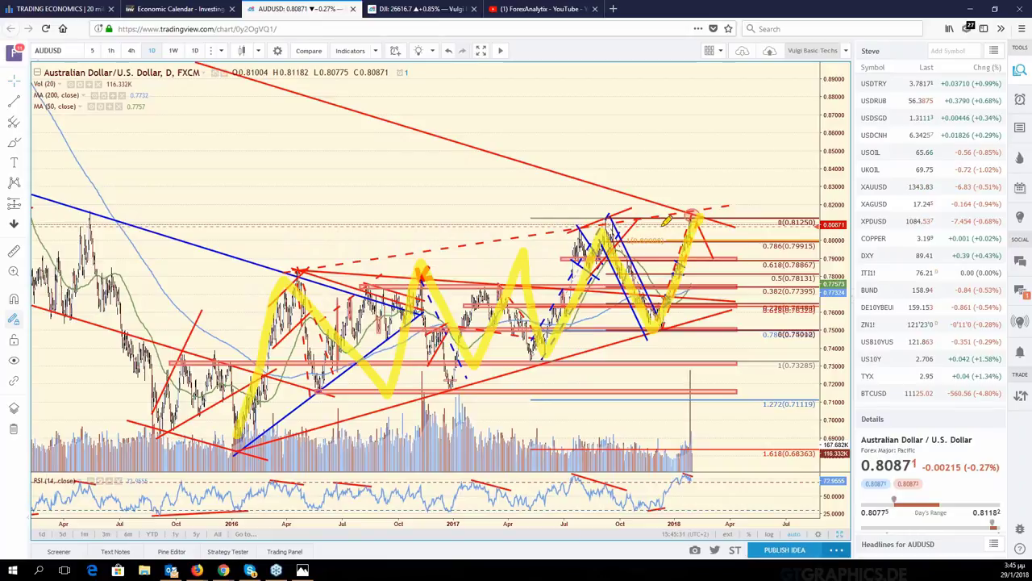
{"action": "mouse_move", "coordinate": [295, 269]}
{"action": "left_mouse_down"}
{"action": "mouse_move", "coordinate": [429, 257]}
{"action": "mouse_move", "coordinate": [729, 202]}
{"action": "left_mouse_up"}
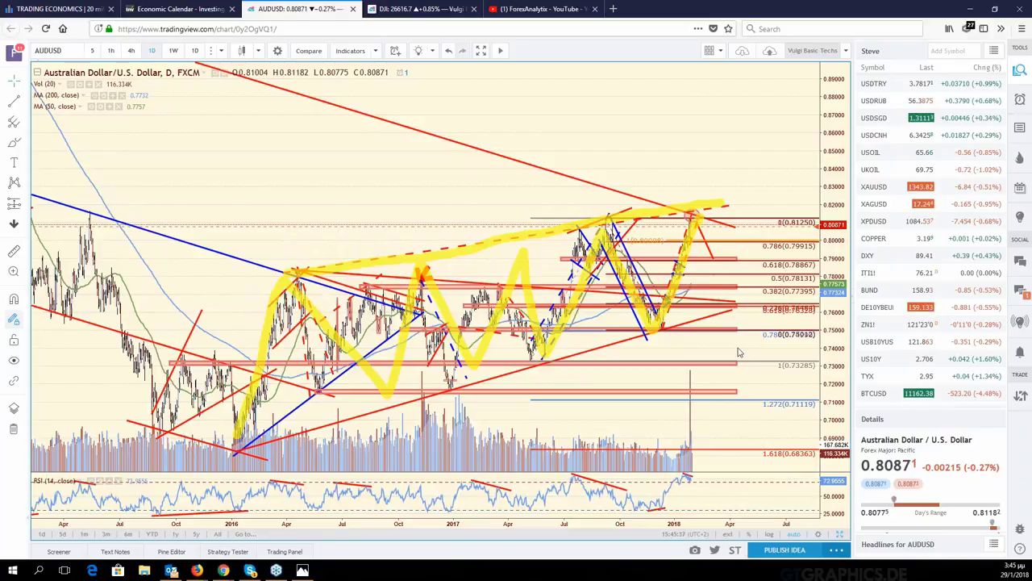
{"action": "key", "text": "Escape"}
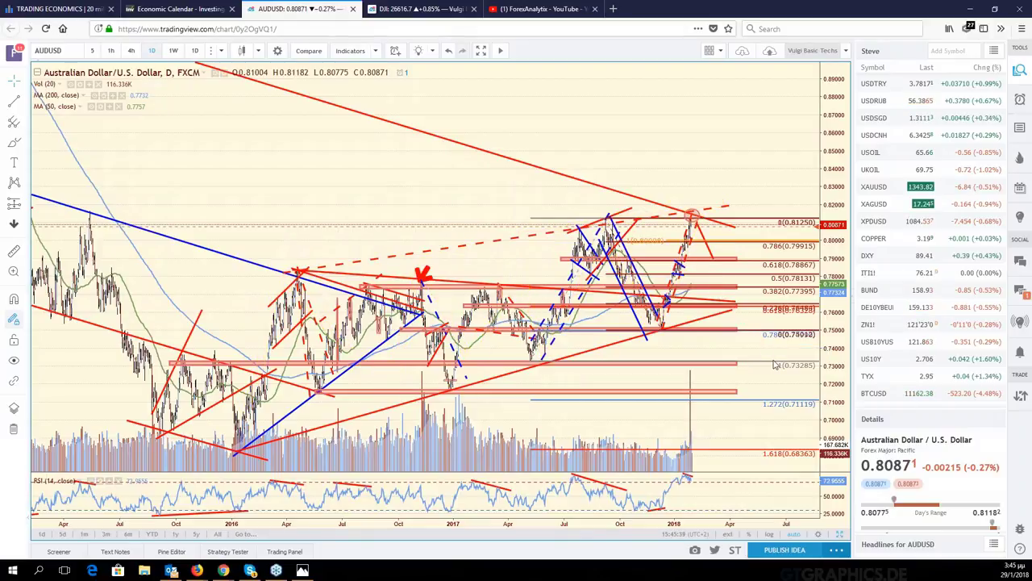
Zoom and pan AUD/USD to frame Jul 2016–Mar 2018 around the circled 0.8125 top
{"action": "scroll", "coordinate": [750, 364], "scroll_direction": "up", "scroll_amount": 3}
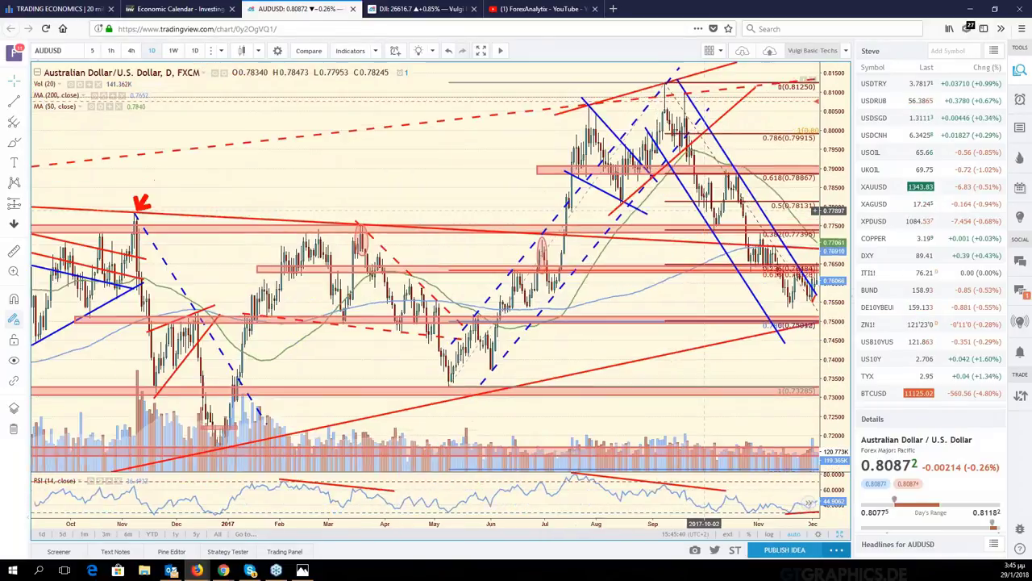
{"action": "left_click_drag", "start_coordinate": [704, 212], "coordinate": [518, 94]}
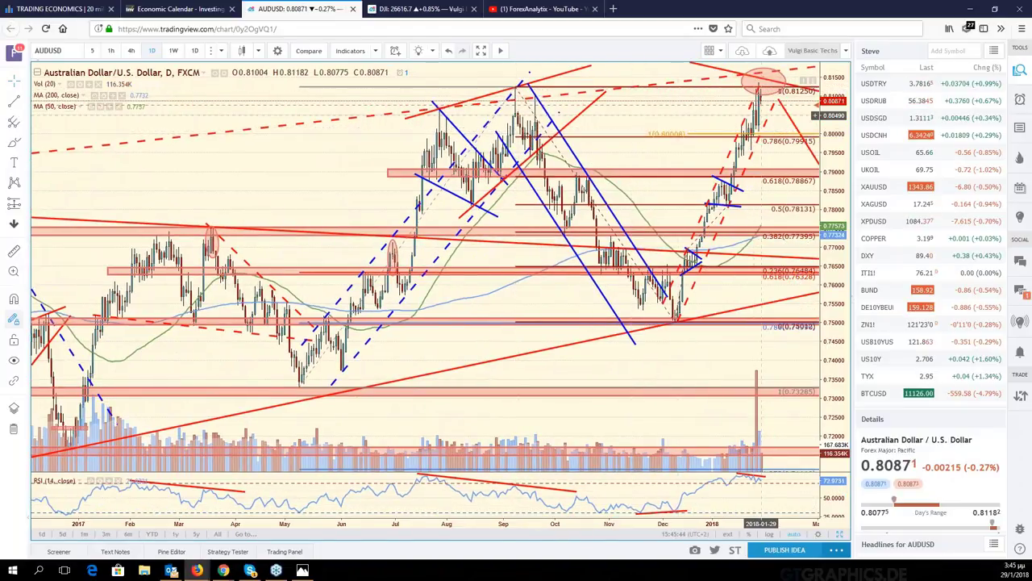
{"action": "scroll", "coordinate": [761, 115], "scroll_direction": "up", "scroll_amount": 1}
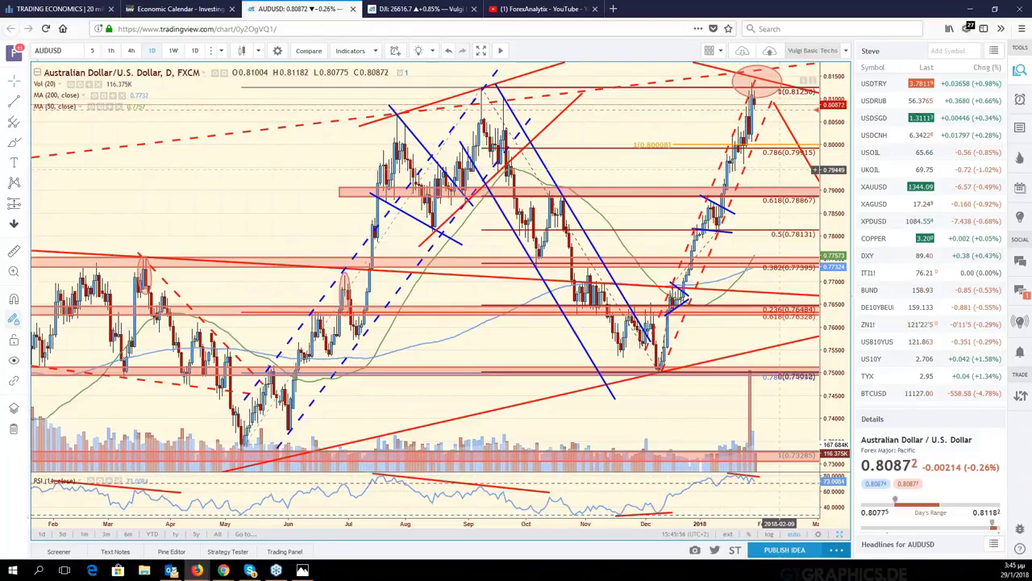
{"action": "left_click_drag", "start_coordinate": [771, 198], "coordinate": [747, 186]}
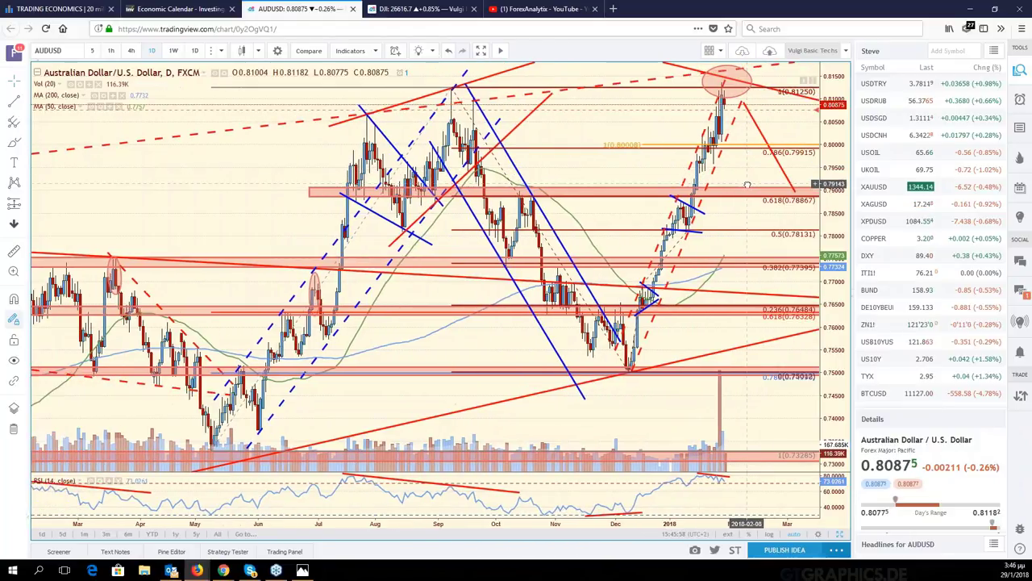
{"action": "scroll", "coordinate": [746, 184], "scroll_direction": "down", "scroll_amount": 3}
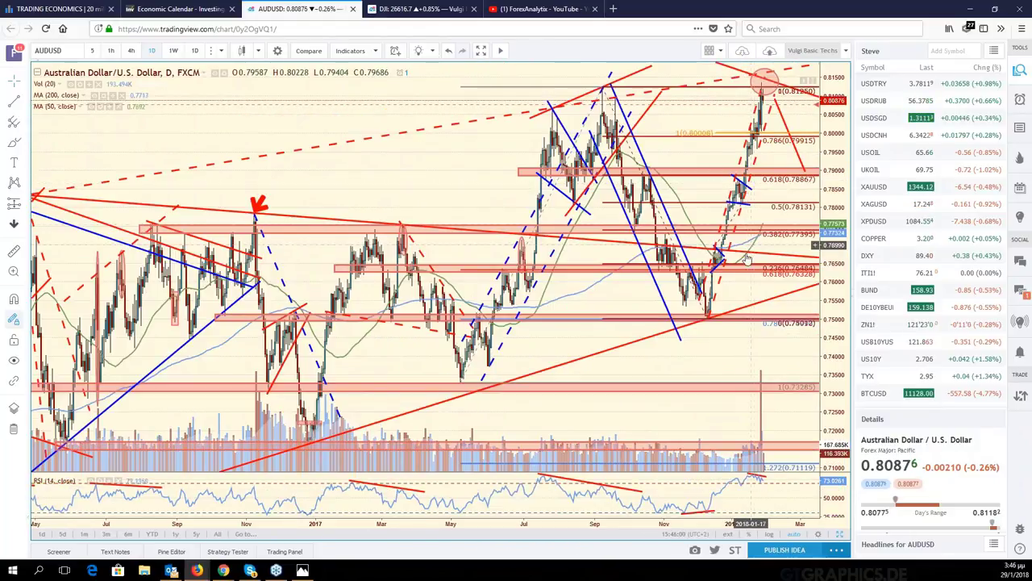
{"action": "left_click_drag", "start_coordinate": [765, 339], "coordinate": [740, 337]}
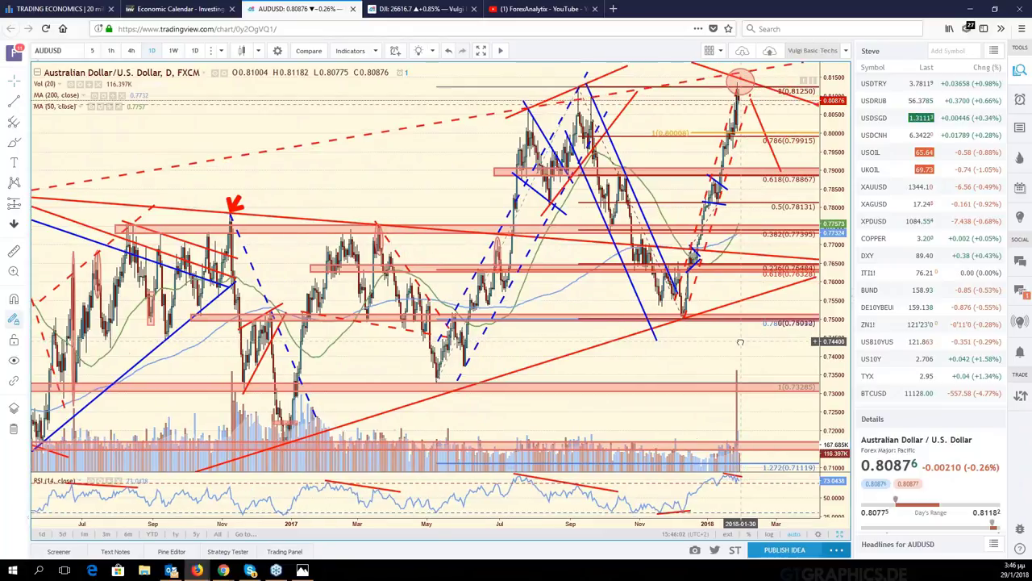
{"action": "left_click_drag", "start_coordinate": [835, 193], "coordinate": [835, 217]}
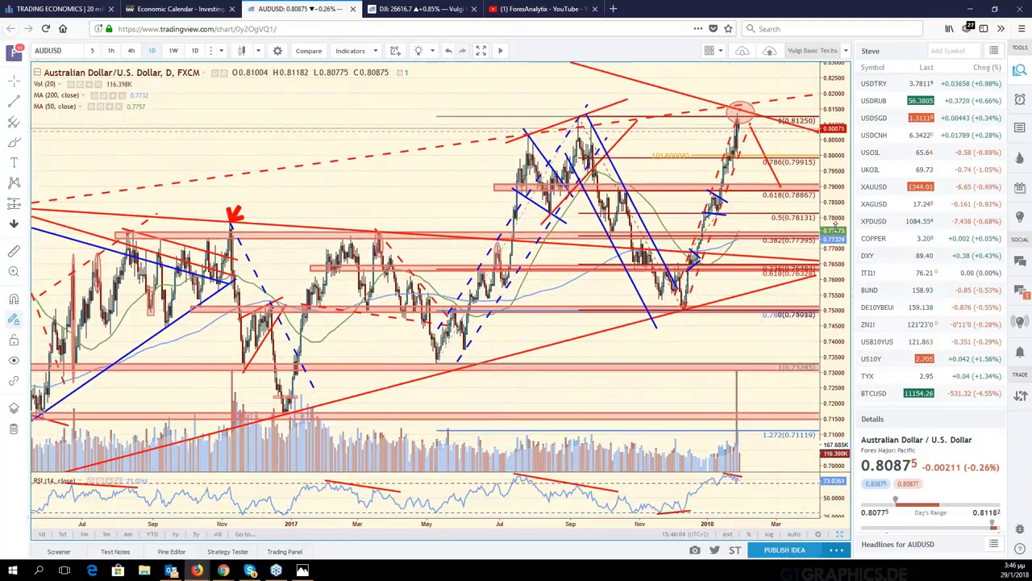
{"action": "left_click_drag", "start_coordinate": [749, 151], "coordinate": [744, 177]}
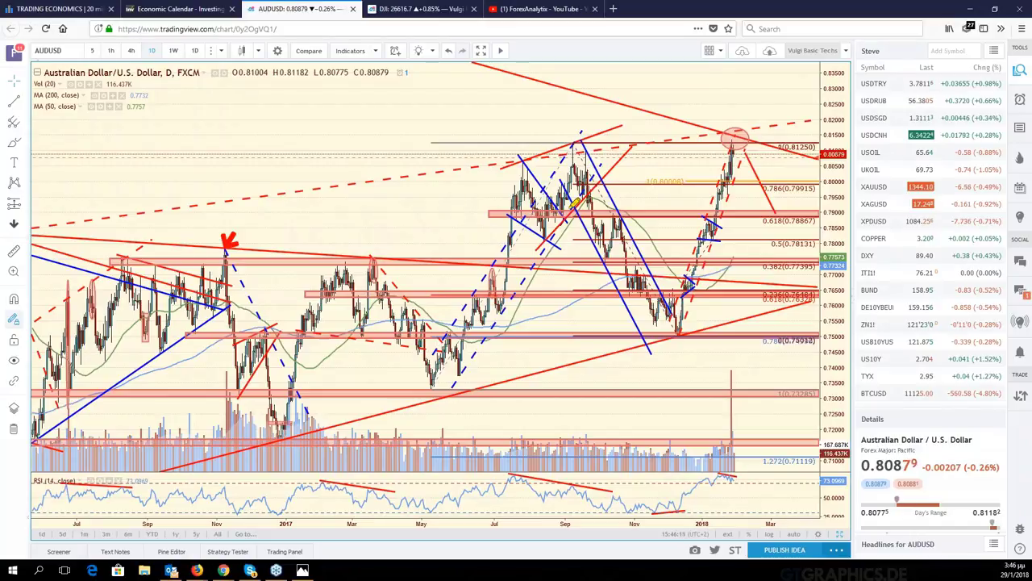
{"action": "left_click_drag", "start_coordinate": [577, 150], "coordinate": [672, 323]}
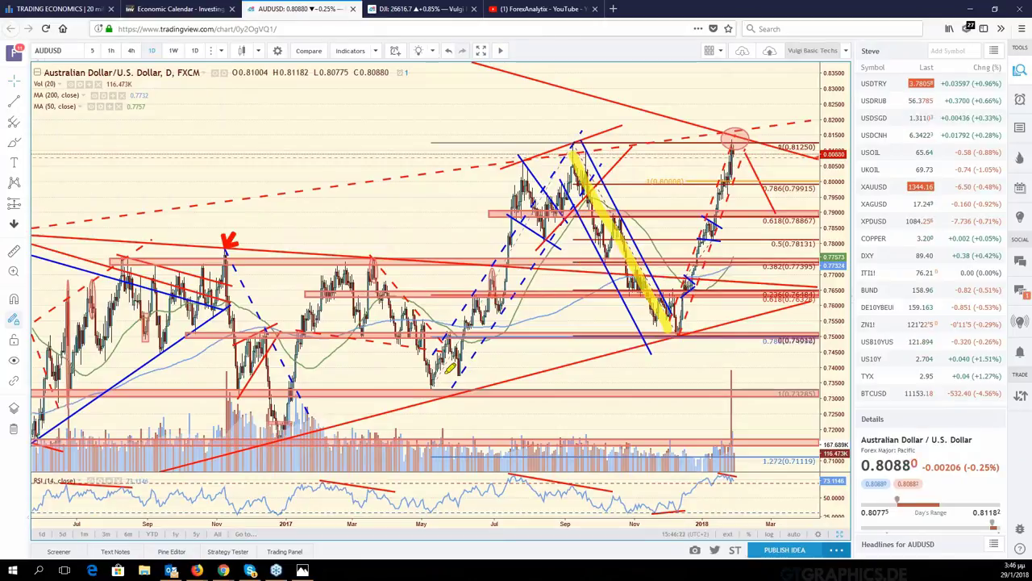
{"action": "left_click_drag", "start_coordinate": [443, 375], "coordinate": [576, 159]}
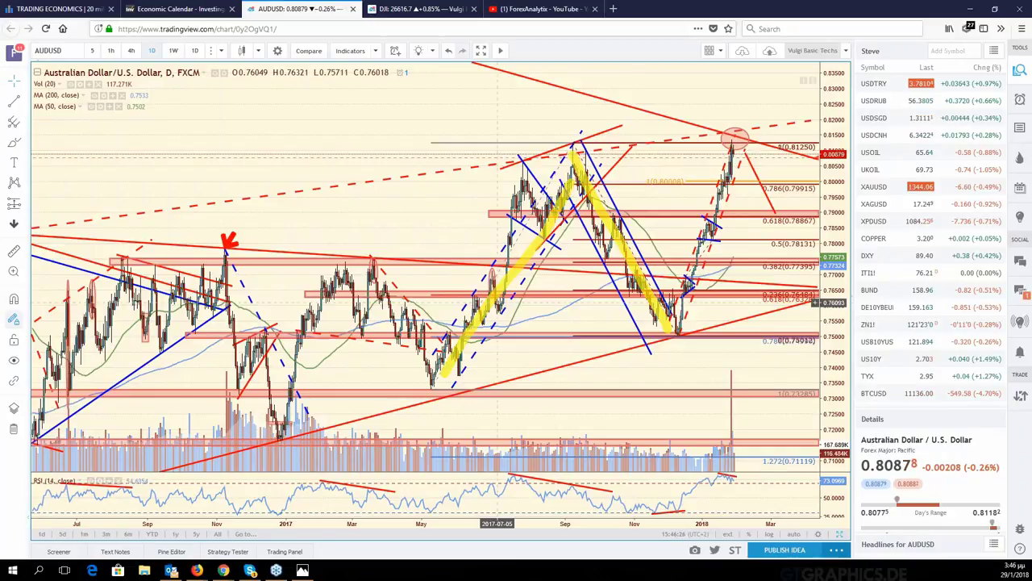
{"action": "key", "text": "Escape"}
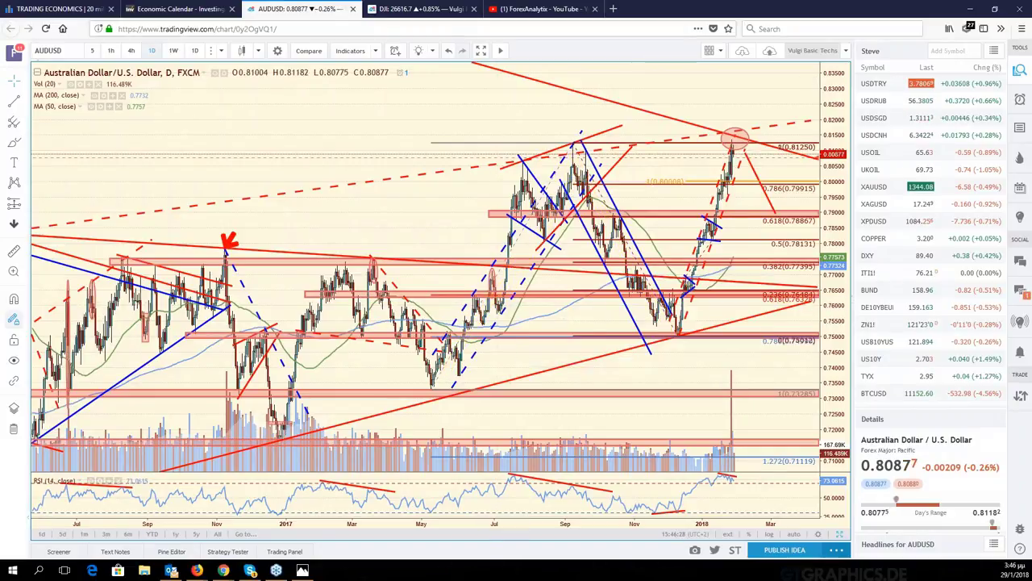
Pan the AUD/USD chart right to bring the older 2015 bars into view
{"action": "scroll", "coordinate": [627, 381], "scroll_direction": "down", "scroll_amount": 5}
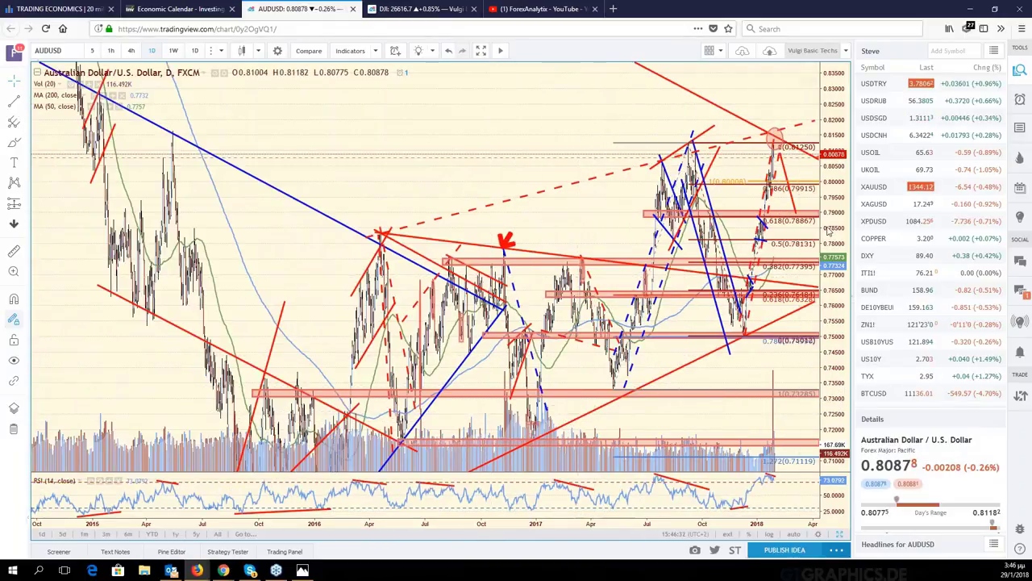
{"action": "scroll", "coordinate": [647, 339], "scroll_direction": "up", "scroll_amount": 5}
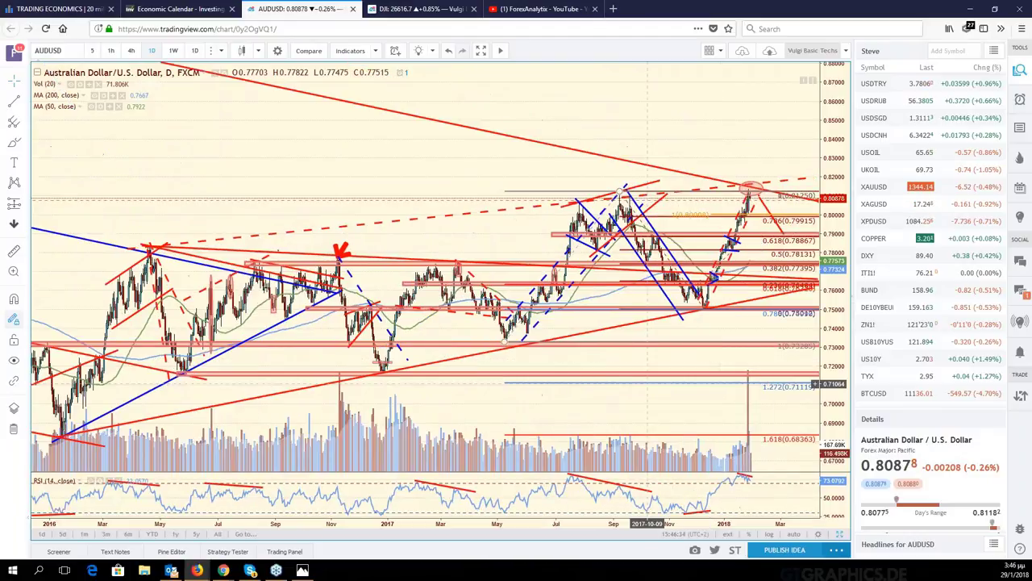
{"action": "left_click_drag", "start_coordinate": [647, 339], "coordinate": [806, 339]}
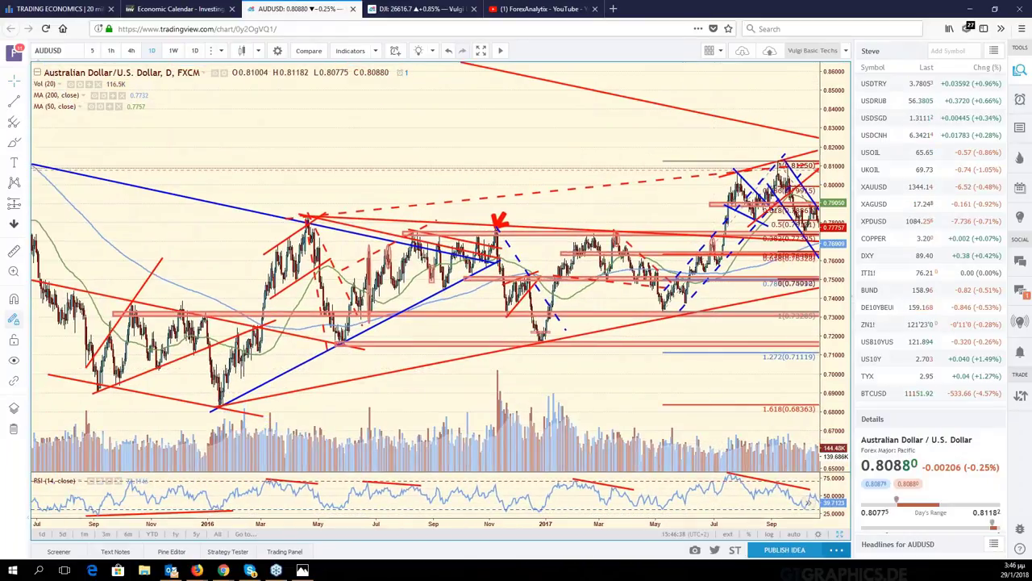
Highlight the 2016 rally, drop to 0.72 and November 2016 slide, then undo the strokes
{"action": "mouse_move", "coordinate": [218, 405]}
{"action": "left_mouse_down"}
{"action": "mouse_move", "coordinate": [271, 250]}
{"action": "mouse_move", "coordinate": [303, 214]}
{"action": "left_mouse_up"}
{"action": "left_click_drag", "start_coordinate": [326, 250], "coordinate": [344, 321]}
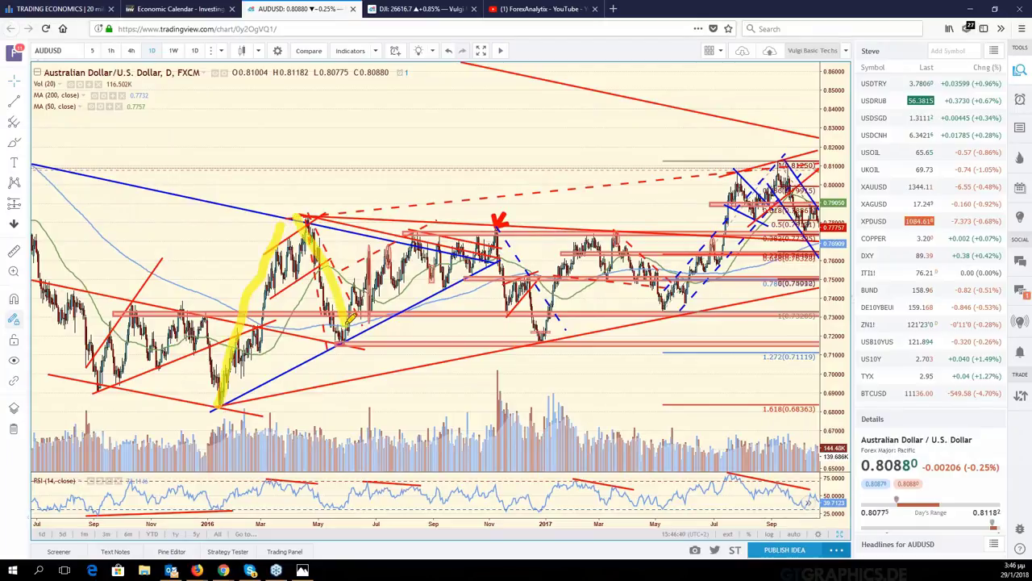
{"action": "left_click_drag", "start_coordinate": [501, 234], "coordinate": [550, 316]}
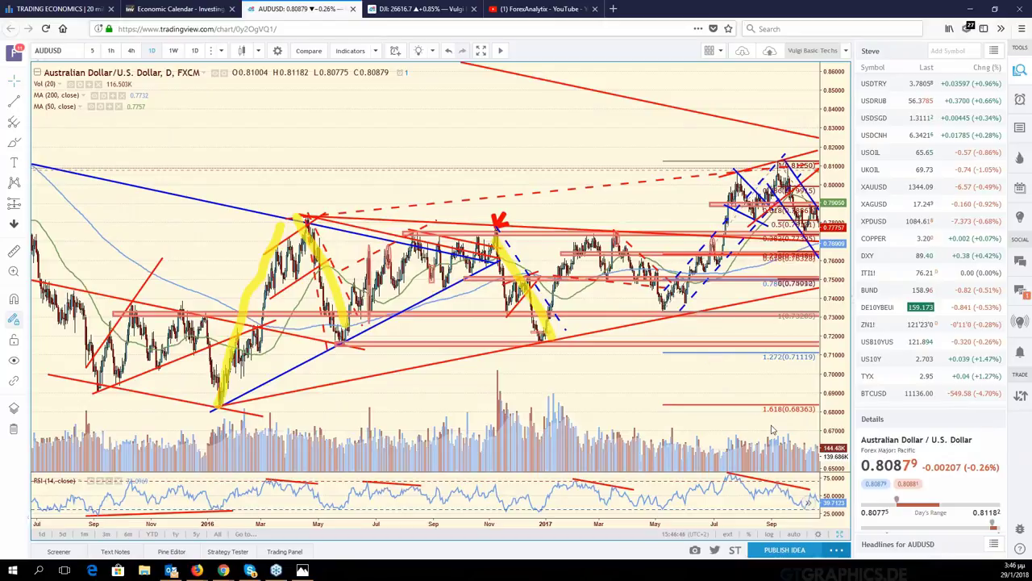
{"action": "key", "text": "ctrl+z"}
{"action": "key", "text": "ctrl+z"}
{"action": "key", "text": "ctrl+z"}
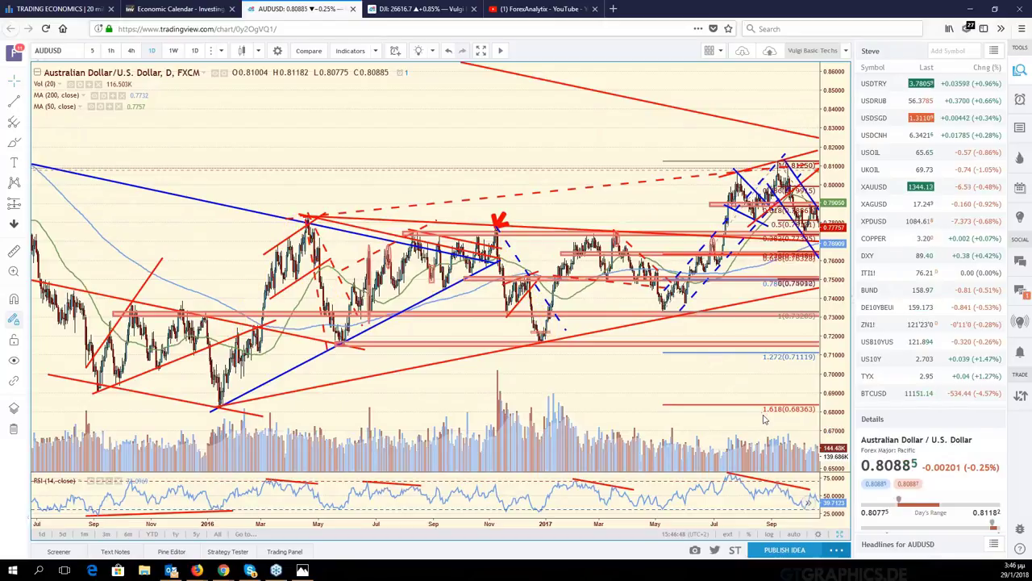
Reset the AUDUSD chart to the most recent bars from its context menu
{"action": "right_click", "coordinate": [741, 417]}
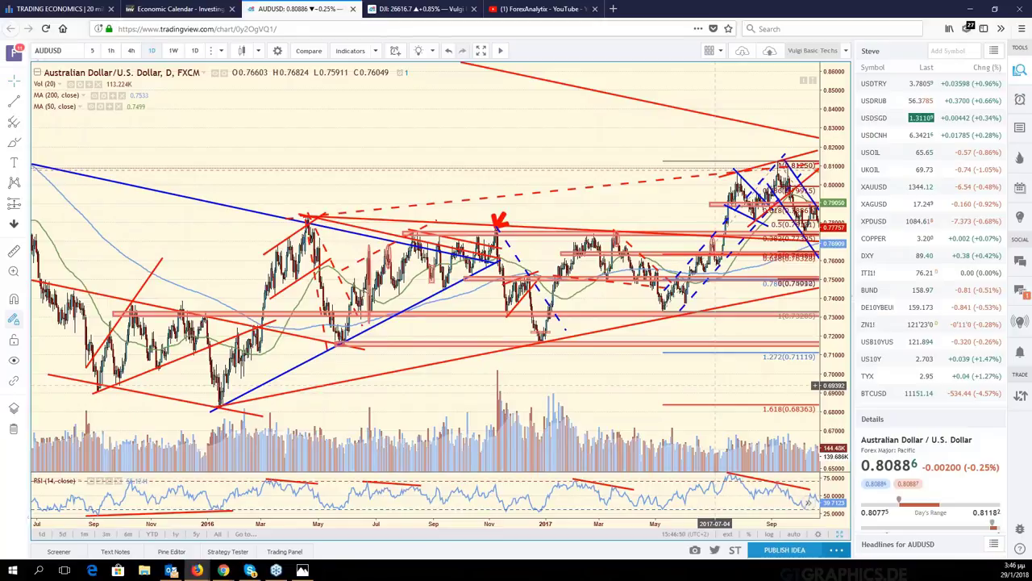
{"action": "left_click", "coordinate": [809, 503]}
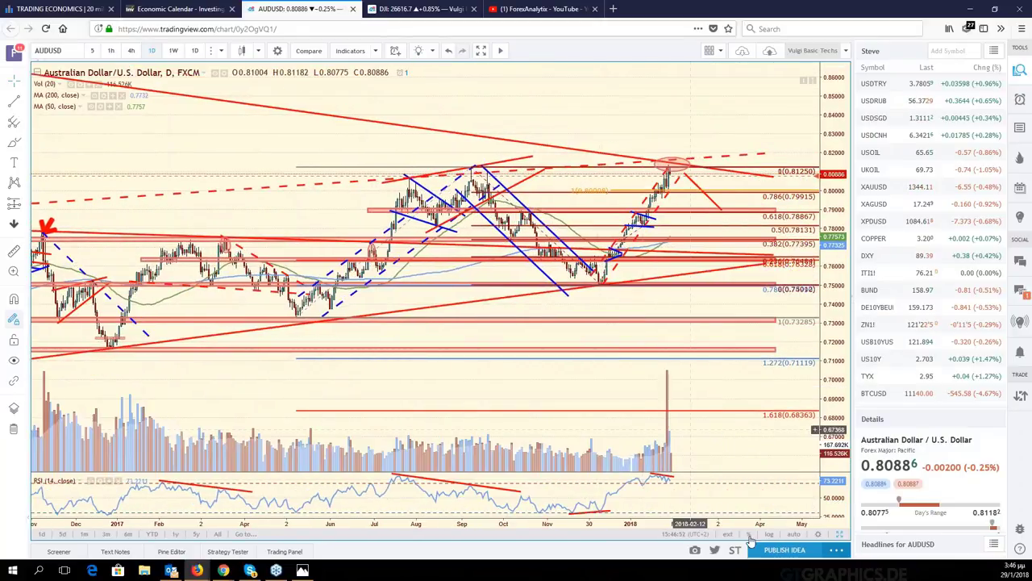
{"action": "scroll", "coordinate": [691, 342], "scroll_direction": "up", "scroll_amount": 2}
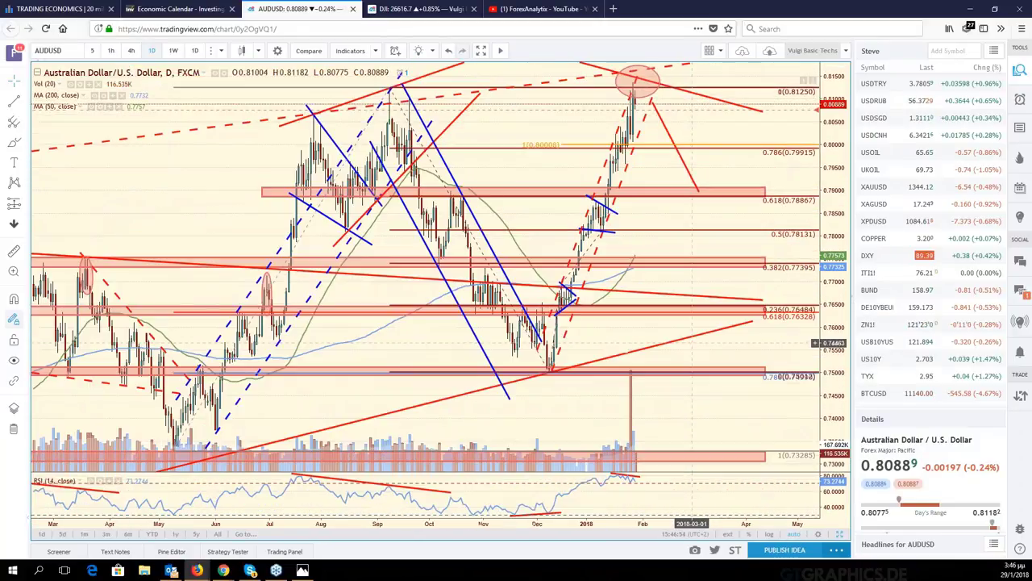
{"action": "scroll", "coordinate": [691, 343], "scroll_direction": "down", "scroll_amount": 5}
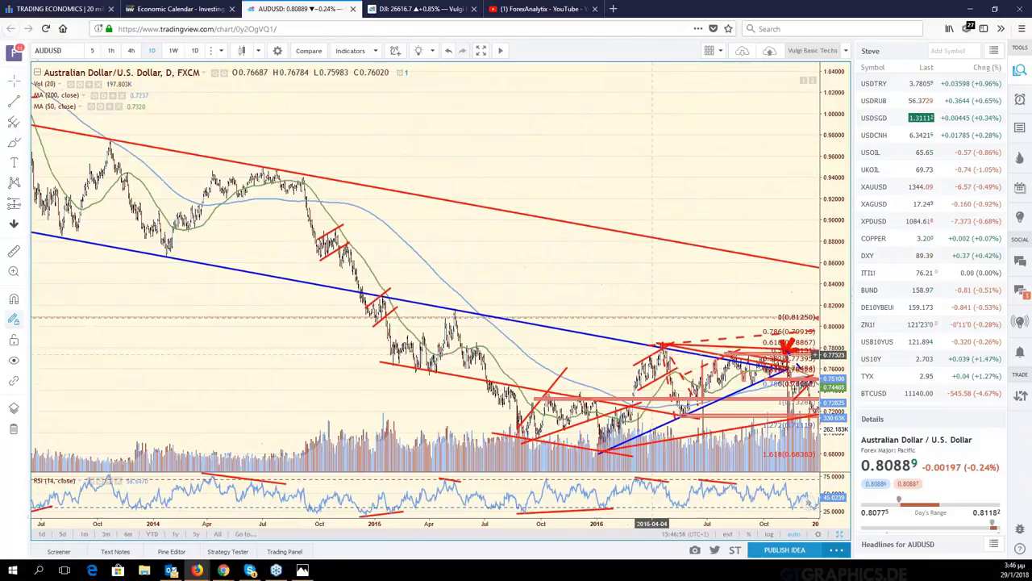
{"action": "scroll", "coordinate": [598, 442], "scroll_direction": "up", "scroll_amount": 1}
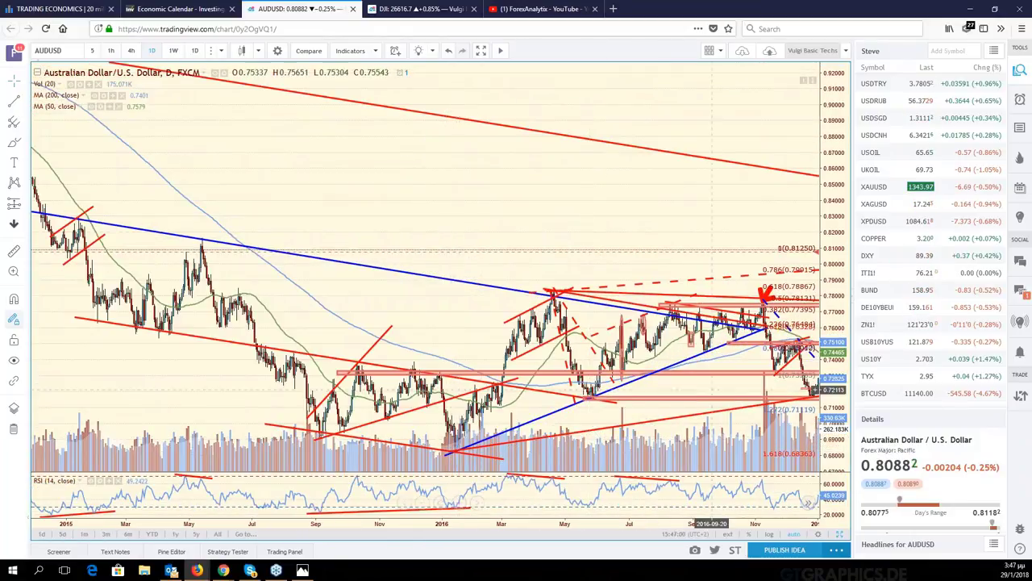
Pan AUDUSD across 2016–2017 prices, back to the latest candles, and open symbol search
{"action": "left_click_drag", "start_coordinate": [746, 387], "coordinate": [394, 387]}
{"action": "scroll", "coordinate": [654, 237], "scroll_direction": "up", "scroll_amount": 3}
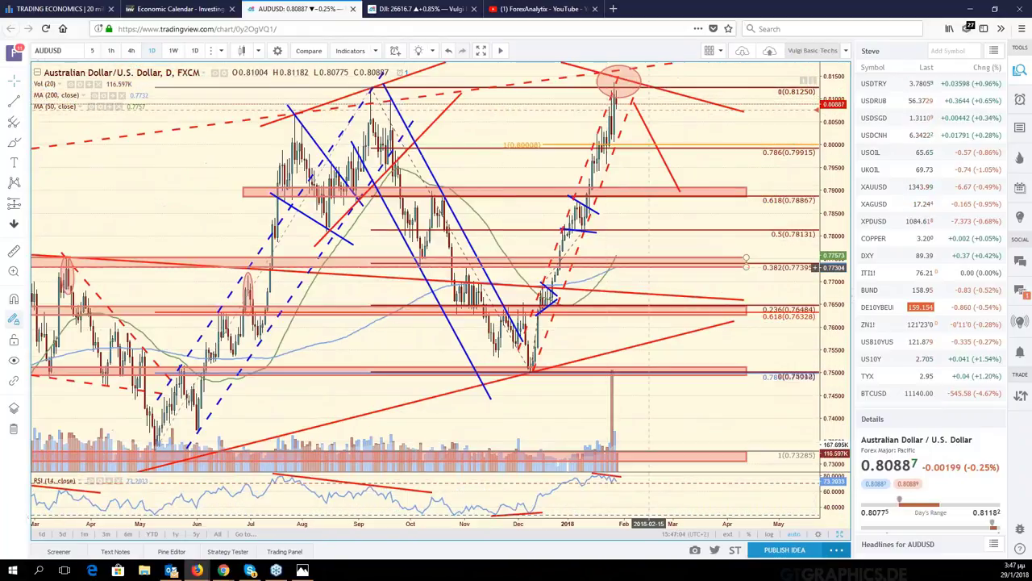
{"action": "left_click_drag", "start_coordinate": [653, 237], "coordinate": [758, 221]}
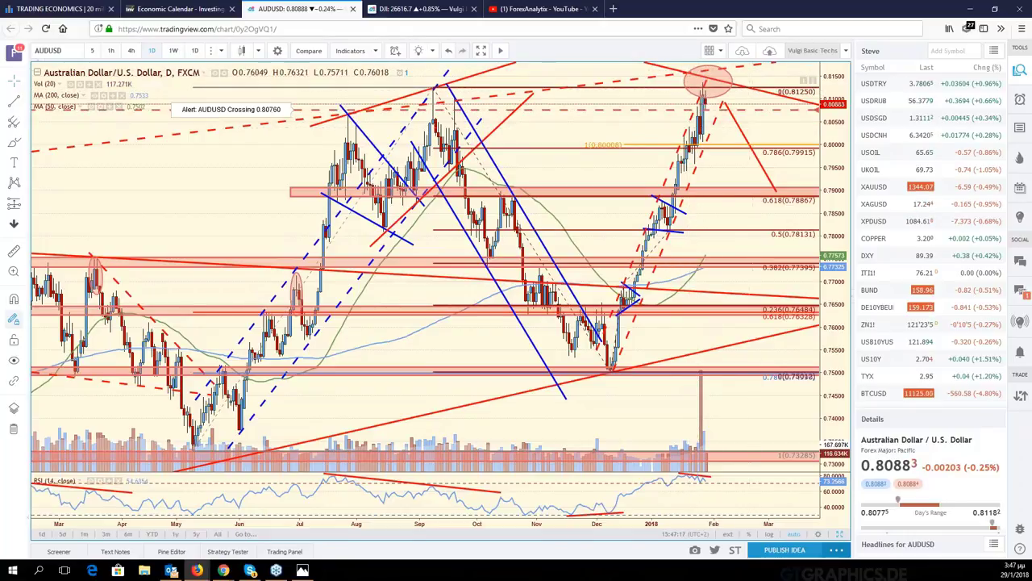
{"action": "left_click", "coordinate": [72, 50]}
Load the NZDUSD daily chart from the symbol search
{"action": "type", "text": "NZDU"}
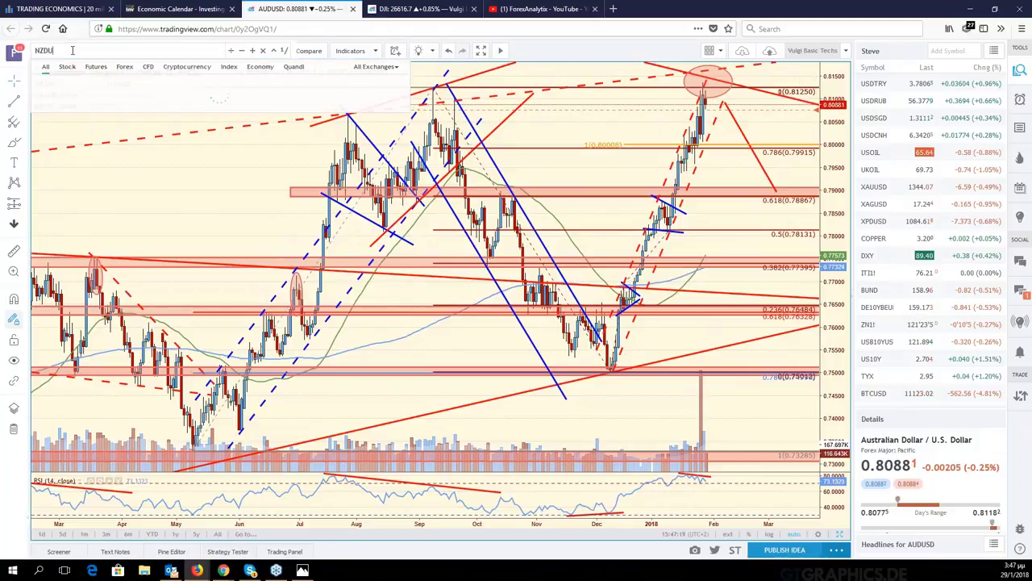
{"action": "type", "text": "S"}
{"action": "key", "text": "Return"}
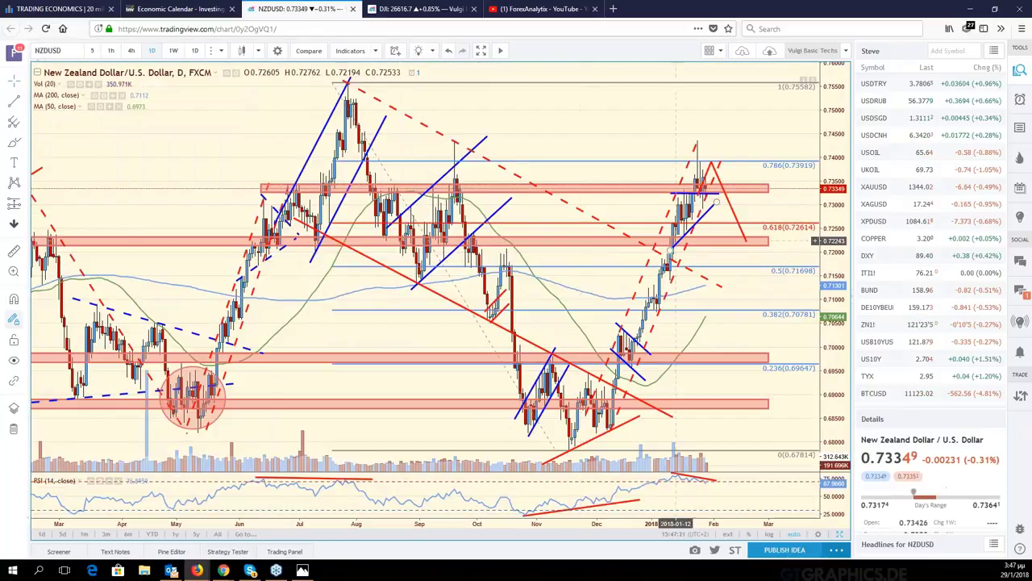
{"action": "scroll", "coordinate": [404, 274], "scroll_direction": "down", "scroll_amount": 4}
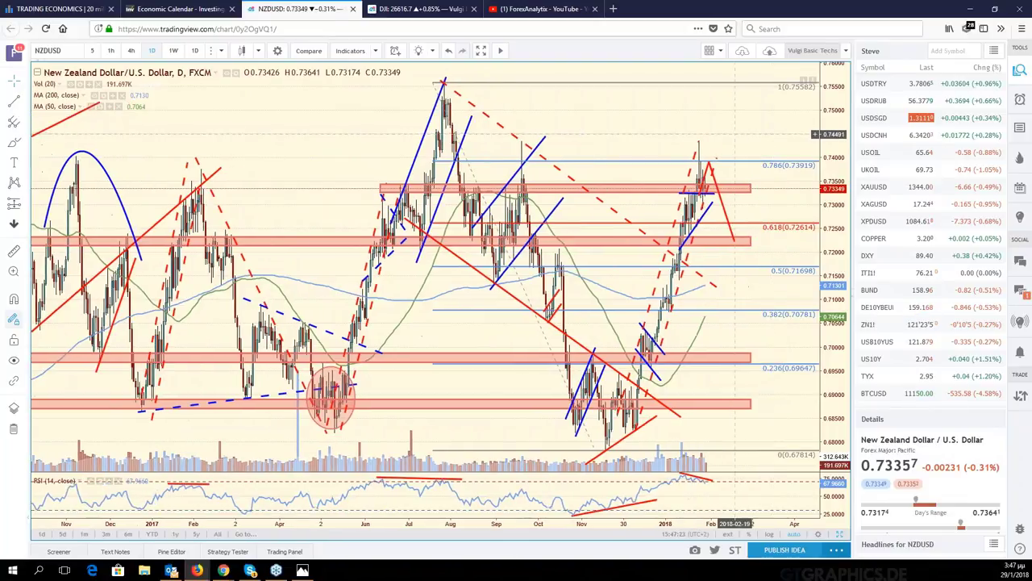
{"action": "scroll", "coordinate": [594, 201], "scroll_direction": "up", "scroll_amount": 2}
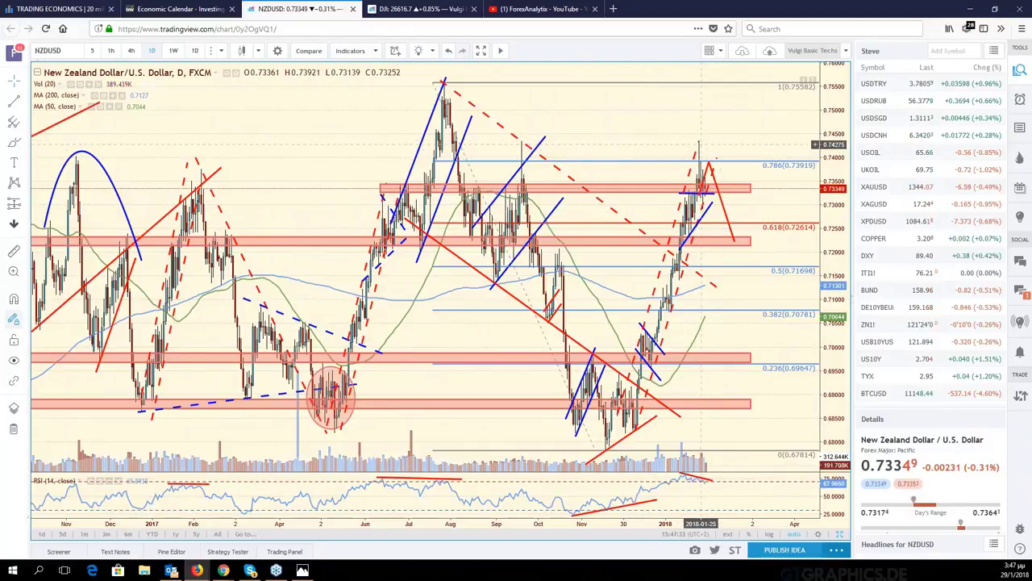
Pan NZDUSD toward the most recent prices and restore the six-chart grid
{"action": "scroll", "coordinate": [746, 225], "scroll_direction": "up", "scroll_amount": 3}
{"action": "scroll", "coordinate": [746, 226], "scroll_direction": "down", "scroll_amount": 4}
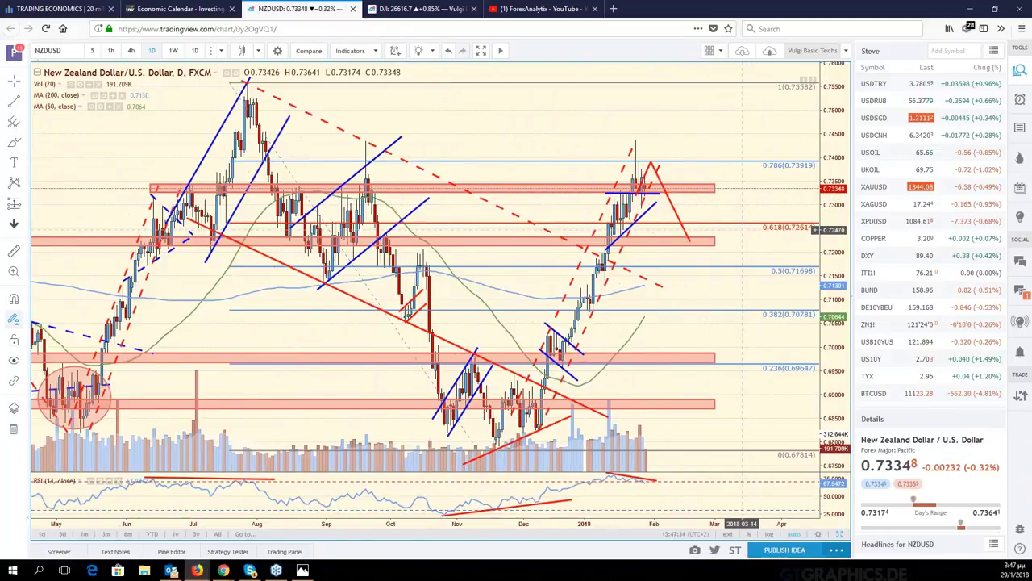
{"action": "scroll", "coordinate": [804, 297], "scroll_direction": "left", "scroll_amount": 2}
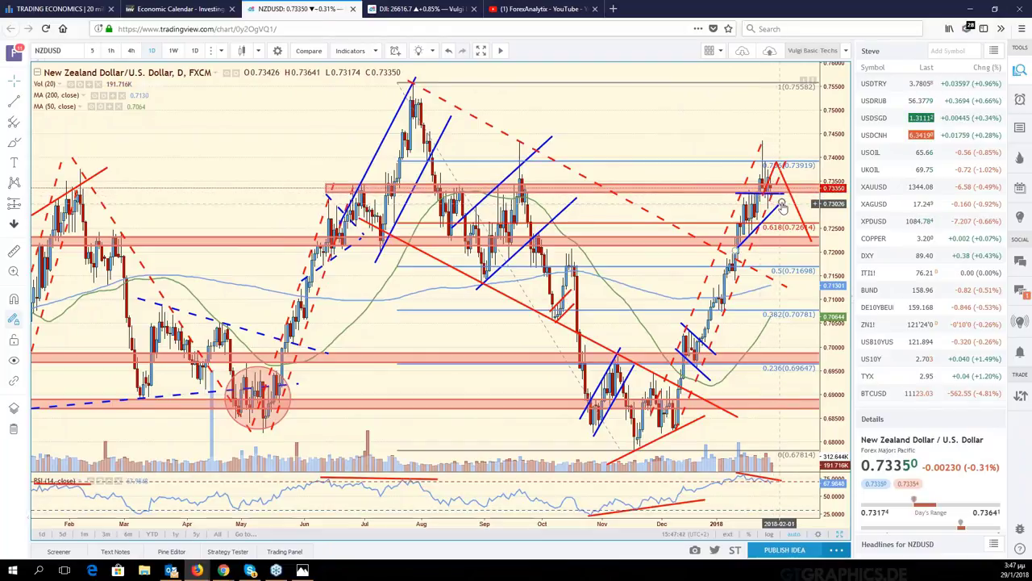
{"action": "left_click_drag", "start_coordinate": [782, 231], "coordinate": [708, 260]}
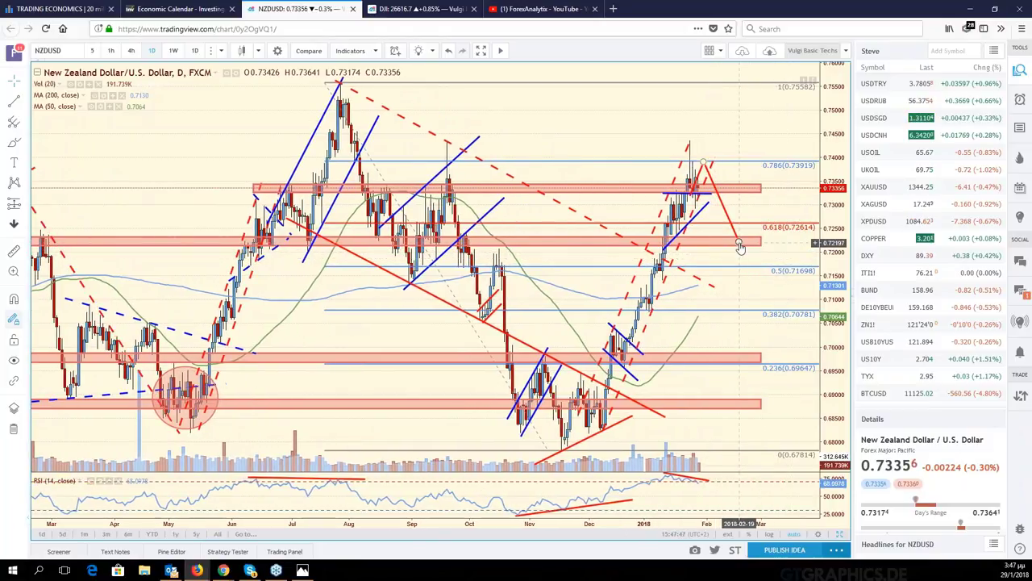
{"action": "left_click", "coordinate": [839, 535]}
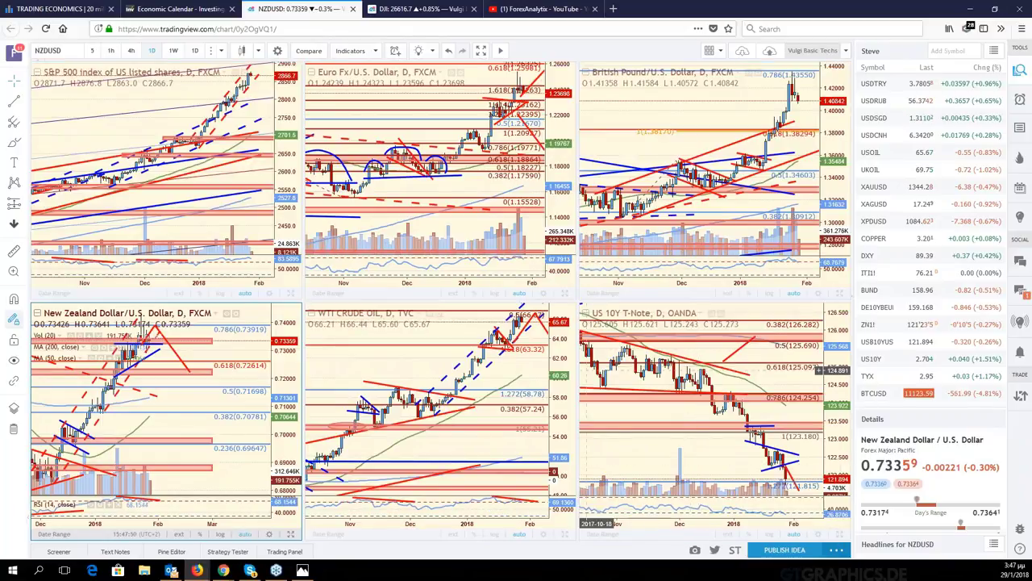
Maximize the S&P 500 daily pane and zoom out over its long-term channel lines
{"action": "left_click", "coordinate": [292, 294]}
{"action": "scroll", "coordinate": [595, 168], "scroll_direction": "up", "scroll_amount": 3}
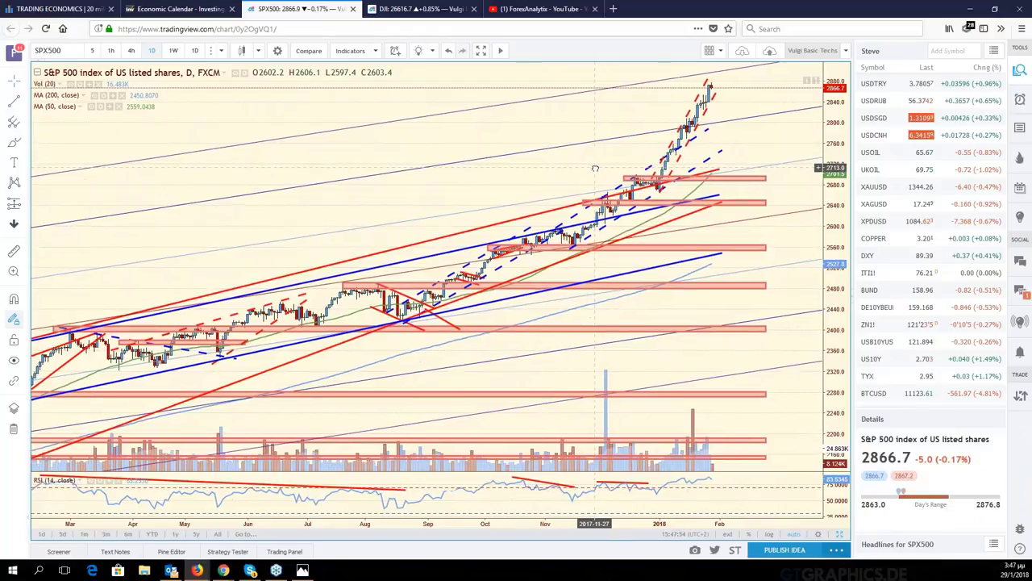
{"action": "scroll", "coordinate": [595, 168], "scroll_direction": "down", "scroll_amount": 5}
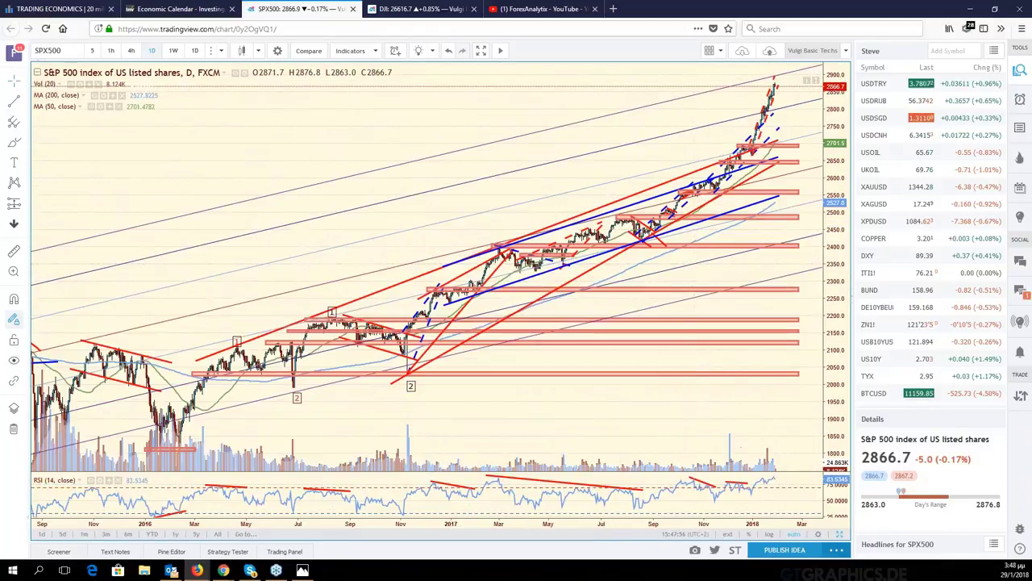
{"action": "scroll", "coordinate": [596, 169], "scroll_direction": "up", "scroll_amount": 4}
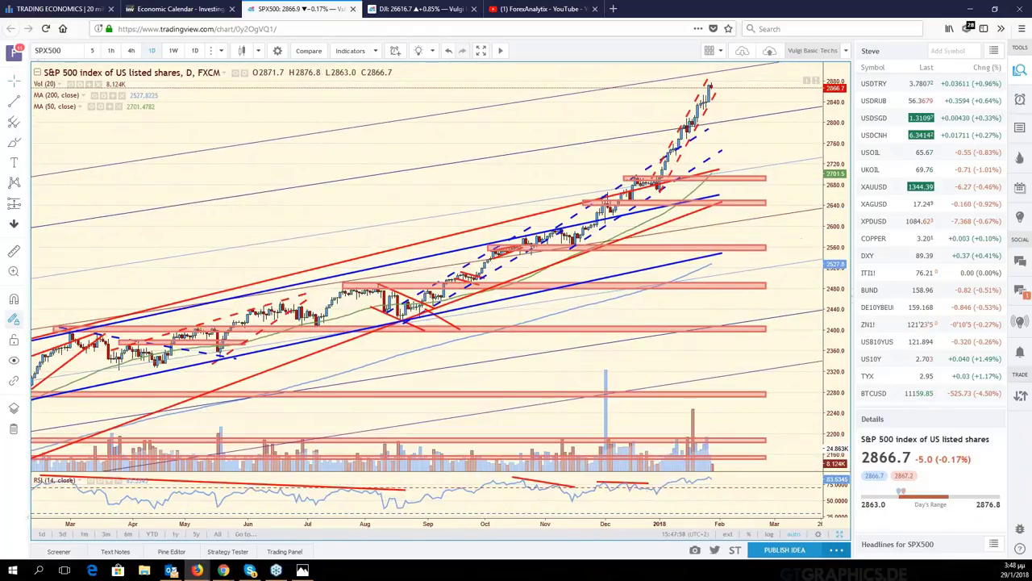
{"action": "scroll", "coordinate": [595, 168], "scroll_direction": "down", "scroll_amount": 6}
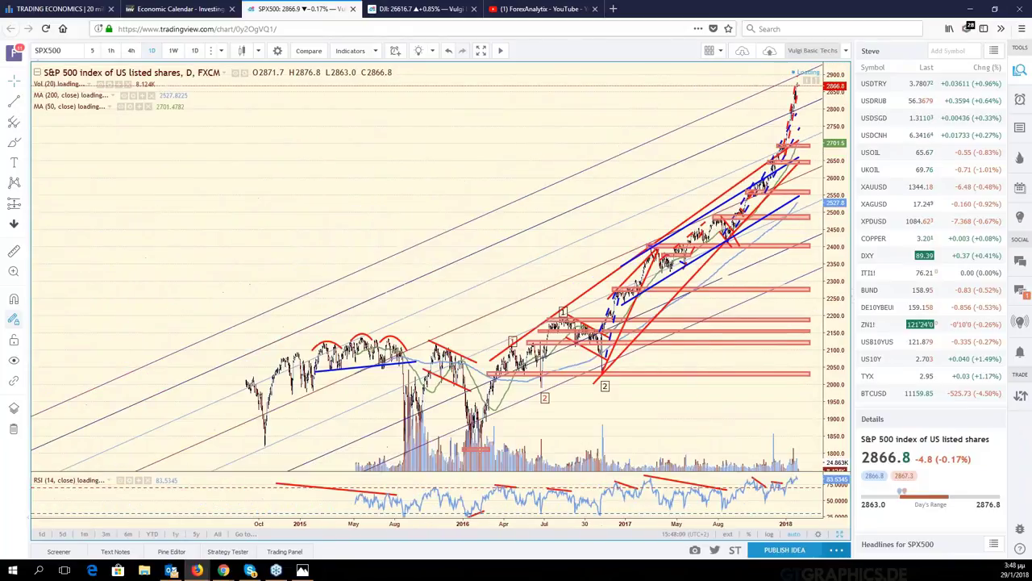
{"action": "scroll", "coordinate": [596, 168], "scroll_direction": "down", "scroll_amount": 5}
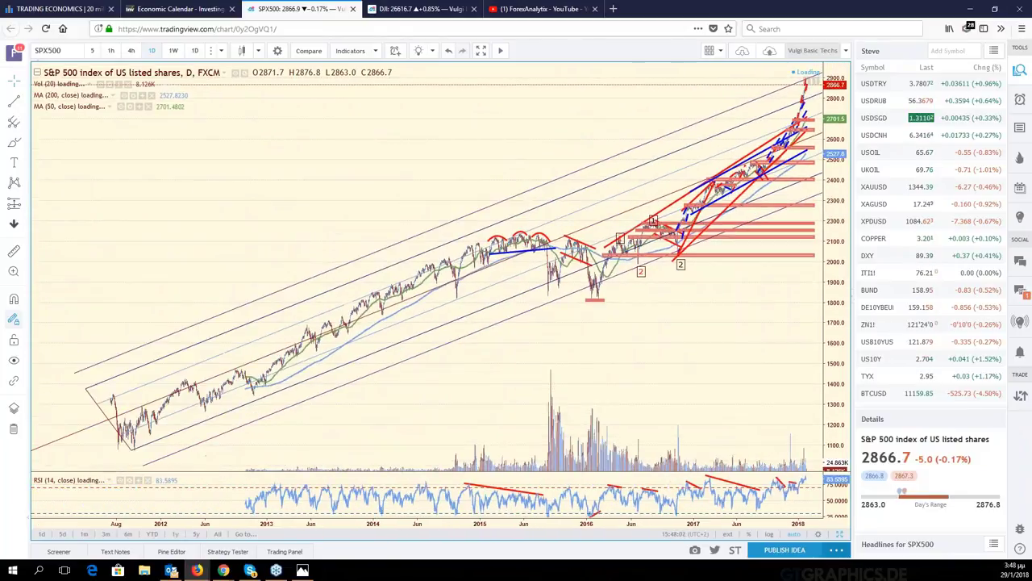
{"action": "scroll", "coordinate": [595, 168], "scroll_direction": "down", "scroll_amount": 3}
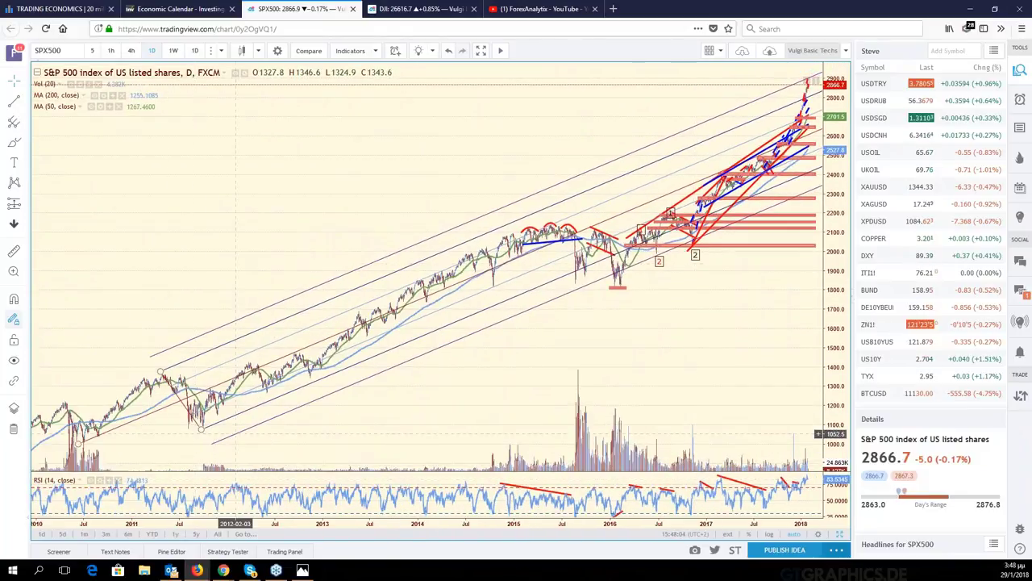
{"action": "left_click_drag", "start_coordinate": [555, 386], "coordinate": [528, 371]}
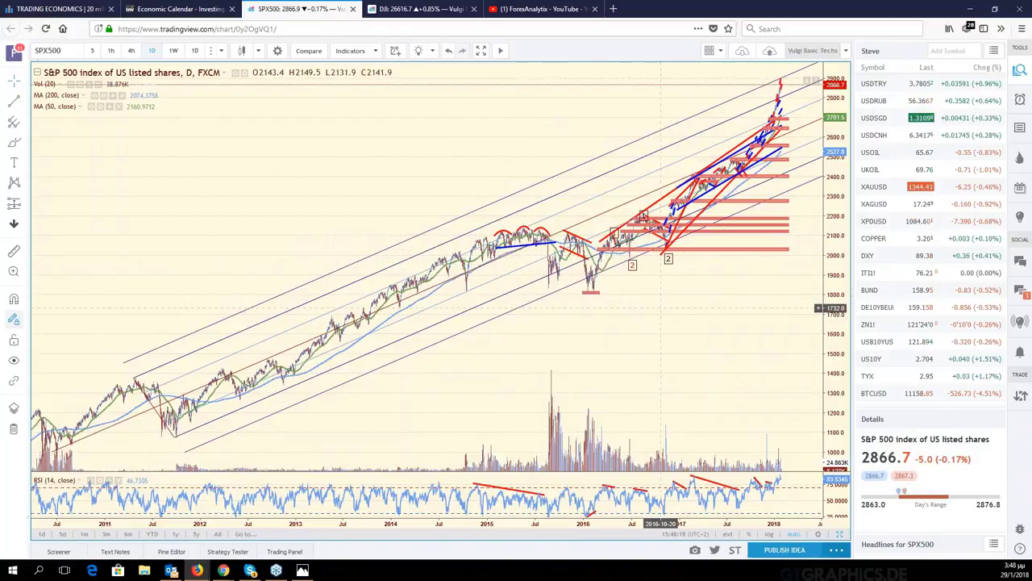
Zoom and pan to bring the 2017–2018 S&P 500 rally into view
{"action": "scroll", "coordinate": [662, 308], "scroll_direction": "up", "scroll_amount": 4}
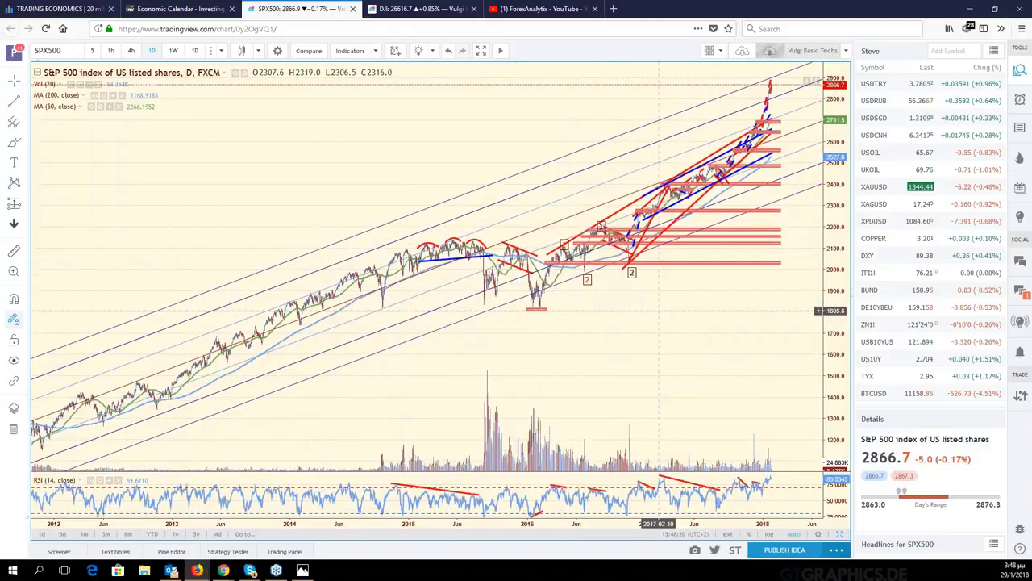
{"action": "scroll", "coordinate": [659, 310], "scroll_direction": "down", "scroll_amount": 5}
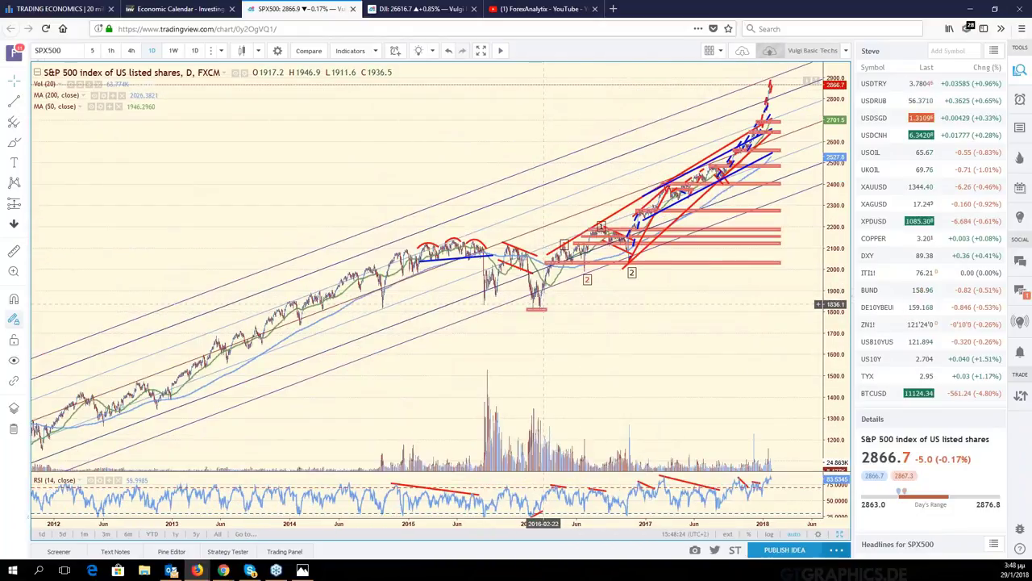
{"action": "scroll", "coordinate": [710, 319], "scroll_direction": "up", "scroll_amount": 3}
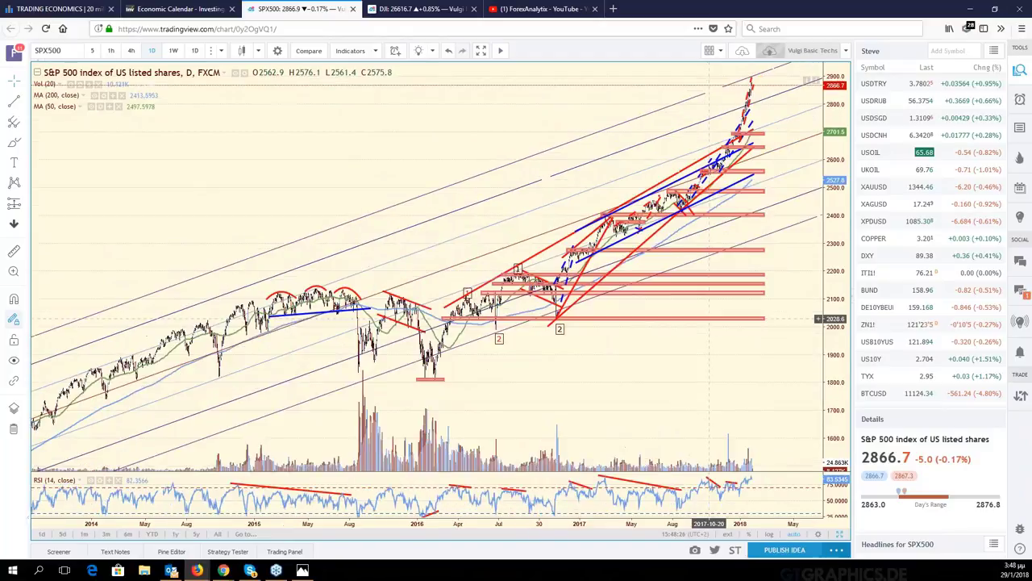
{"action": "scroll", "coordinate": [709, 319], "scroll_direction": "down", "scroll_amount": 4}
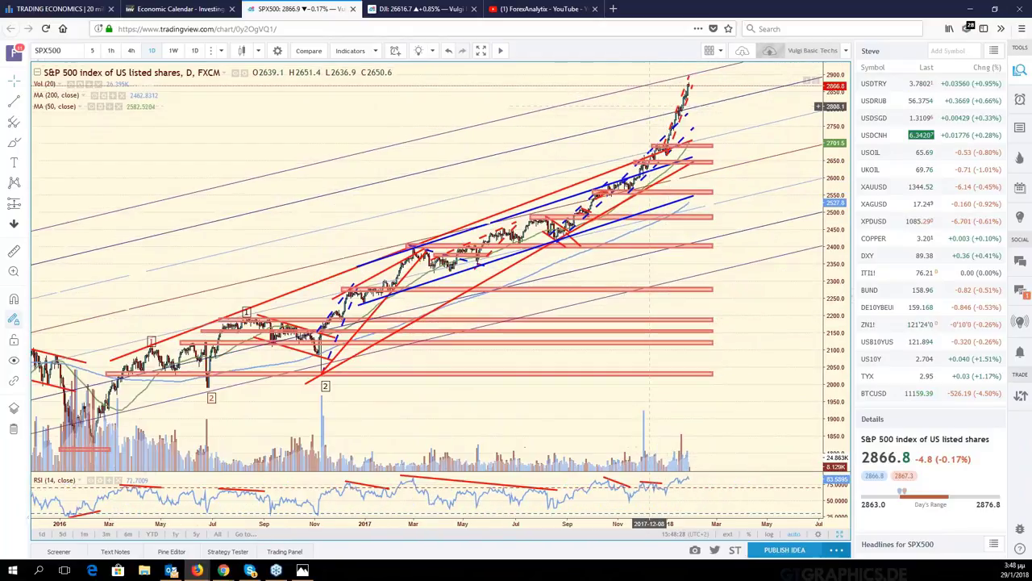
{"action": "scroll", "coordinate": [648, 164], "scroll_direction": "down", "scroll_amount": 3}
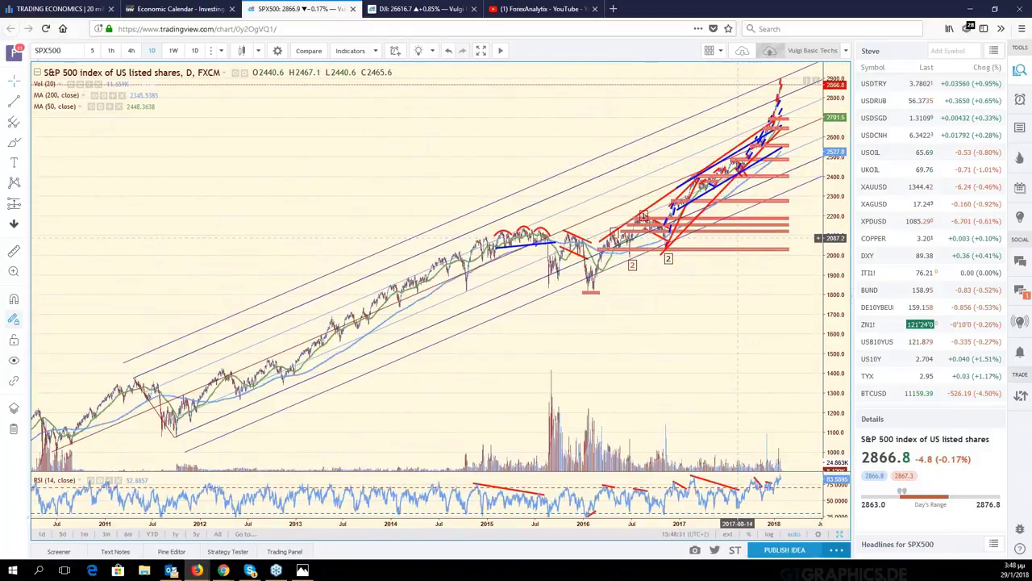
{"action": "scroll", "coordinate": [690, 296], "scroll_direction": "up", "scroll_amount": 5}
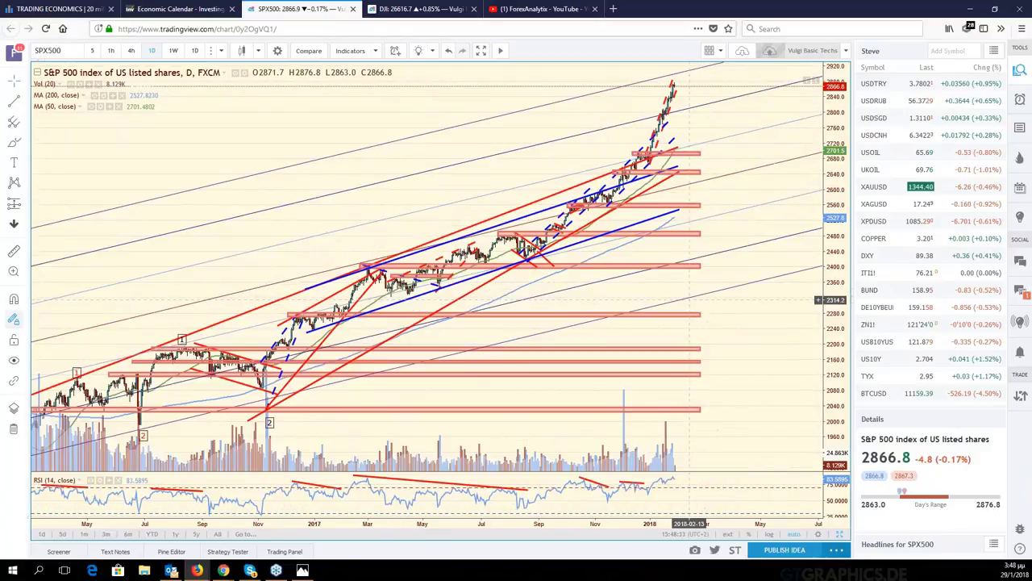
{"action": "scroll", "coordinate": [690, 299], "scroll_direction": "up", "scroll_amount": 4}
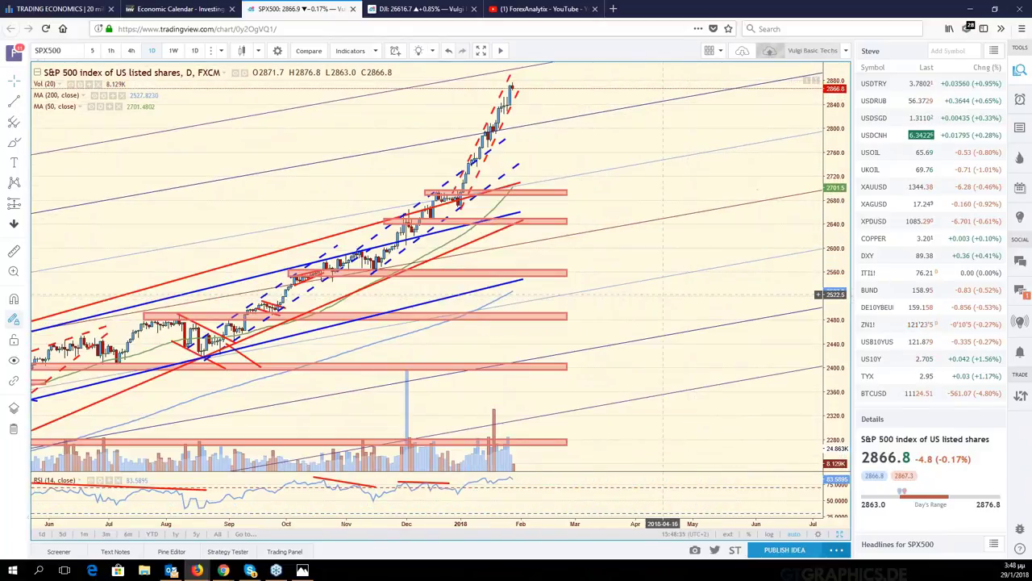
{"action": "left_click_drag", "start_coordinate": [611, 271], "coordinate": [887, 252]}
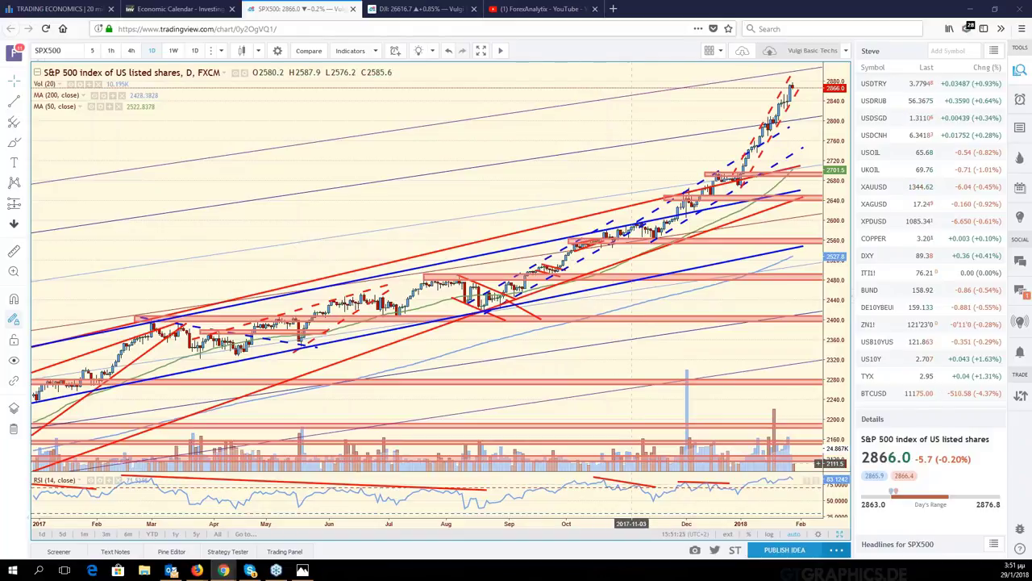
Restore the grid, view EURUSD full size with its Fibonacci extensions, then restore the grid
{"action": "key", "text": "alt+Return"}
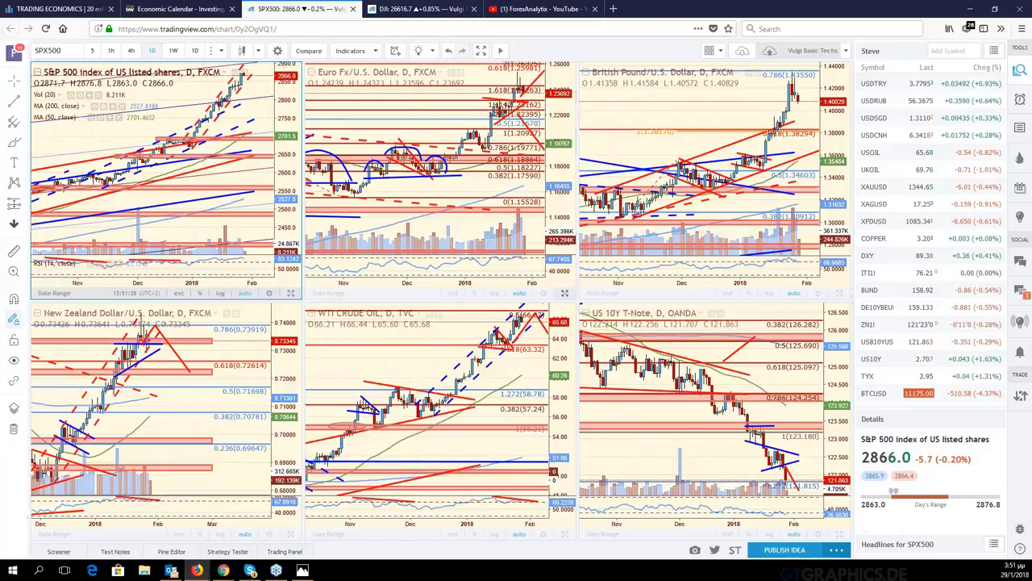
{"action": "left_click", "coordinate": [565, 293]}
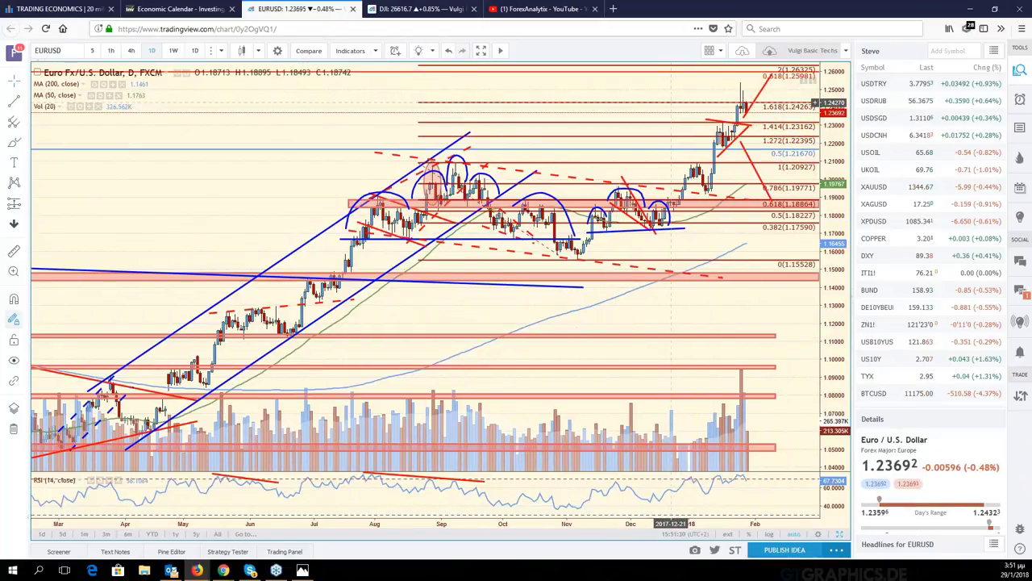
{"action": "scroll", "coordinate": [425, 282], "scroll_direction": "up", "scroll_amount": 4}
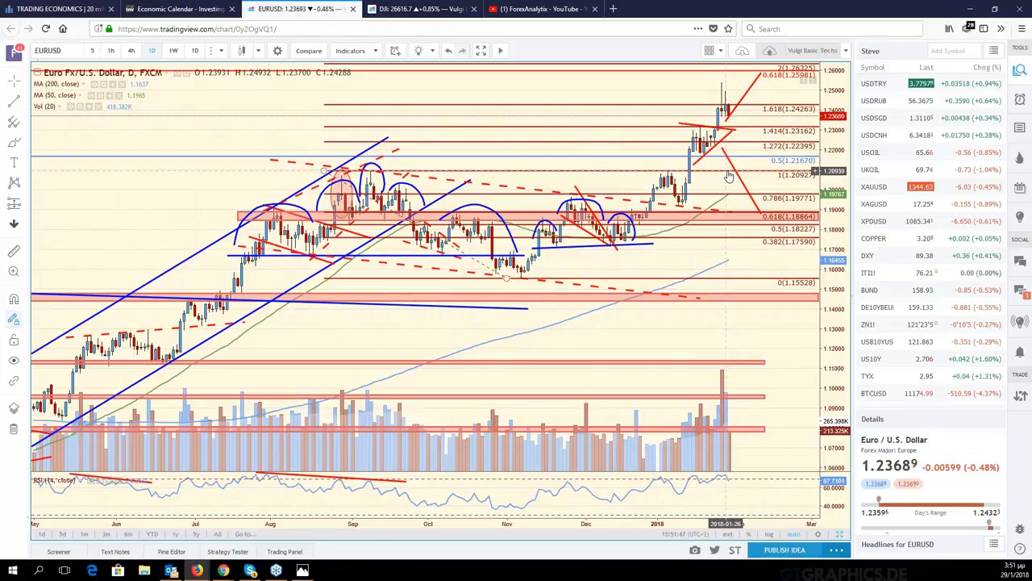
{"action": "left_click", "coordinate": [839, 535]}
Maximize the 10Y T-Note pane, switch it to the US Dollar Index (DX) and zoom out
{"action": "left_click", "coordinate": [839, 534]}
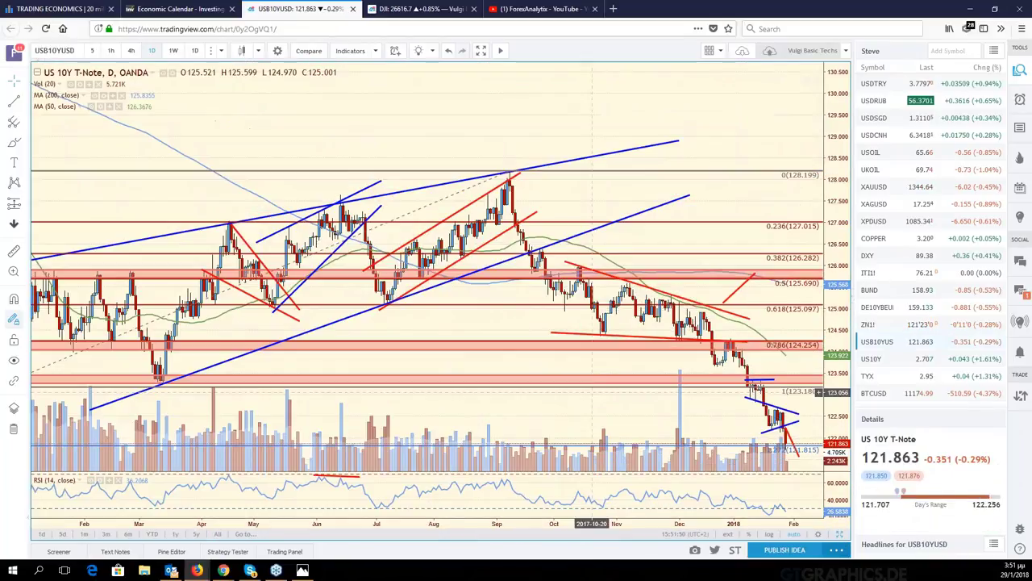
{"action": "type", "text": "DXY"}
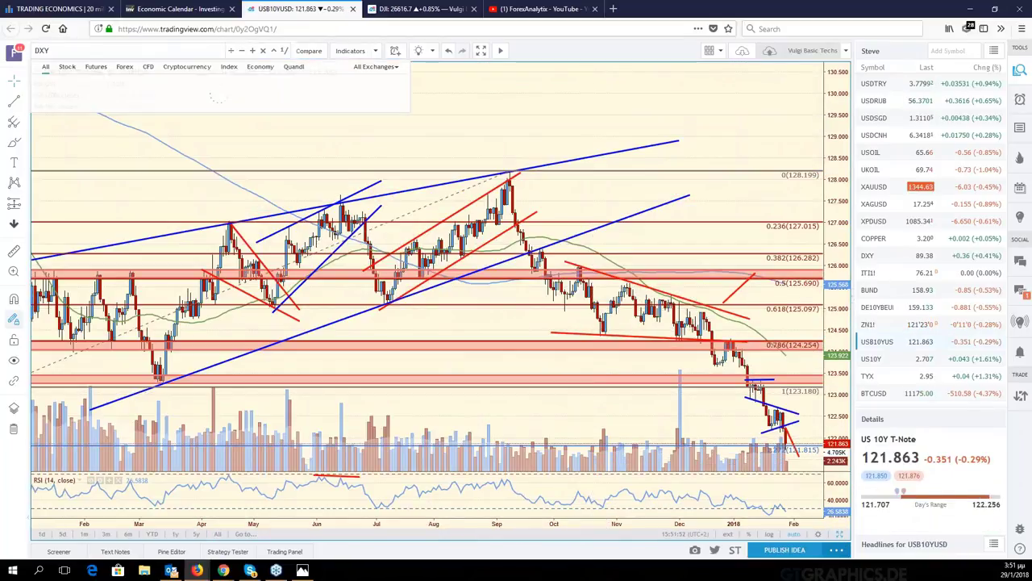
{"action": "key", "text": "Return"}
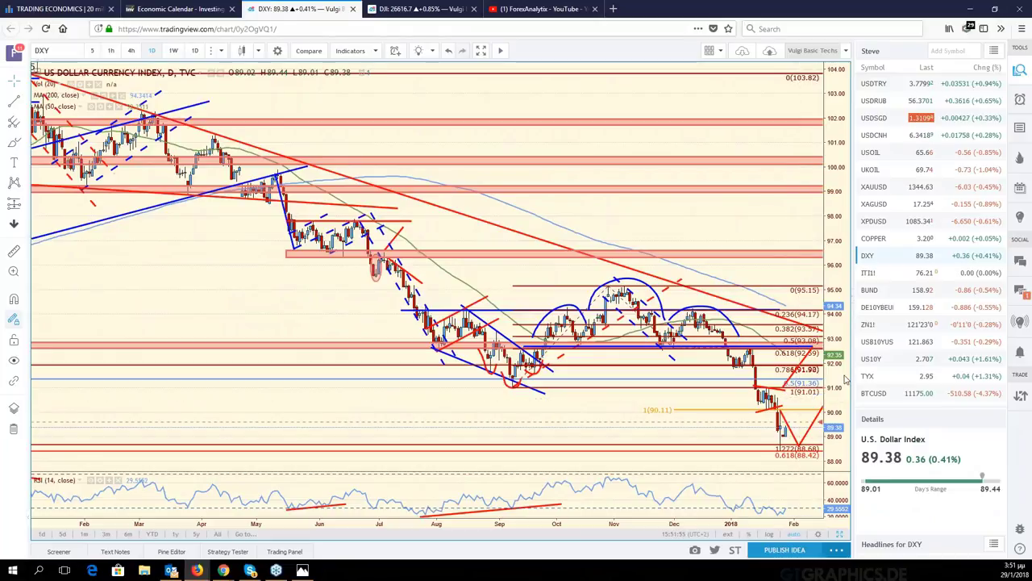
{"action": "left_click_drag", "start_coordinate": [752, 438], "coordinate": [700, 438]}
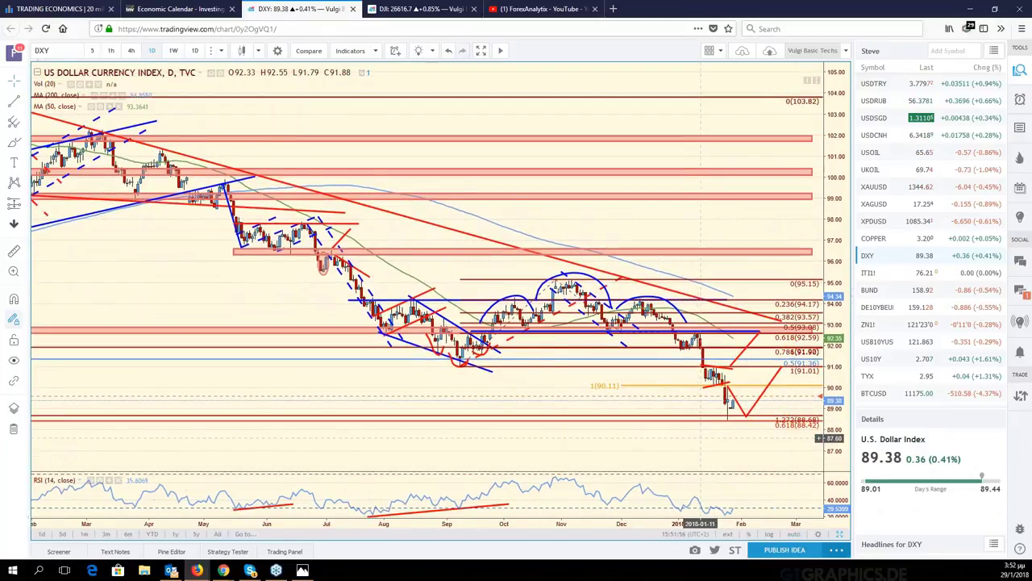
{"action": "scroll", "coordinate": [700, 438], "scroll_direction": "down", "scroll_amount": 3}
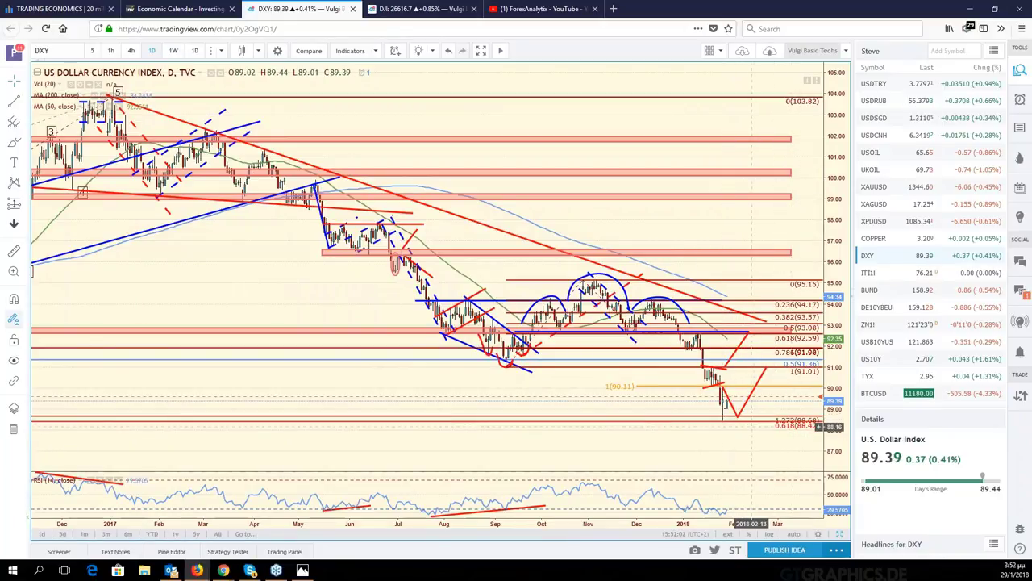
{"action": "scroll", "coordinate": [750, 429], "scroll_direction": "down", "scroll_amount": 1}
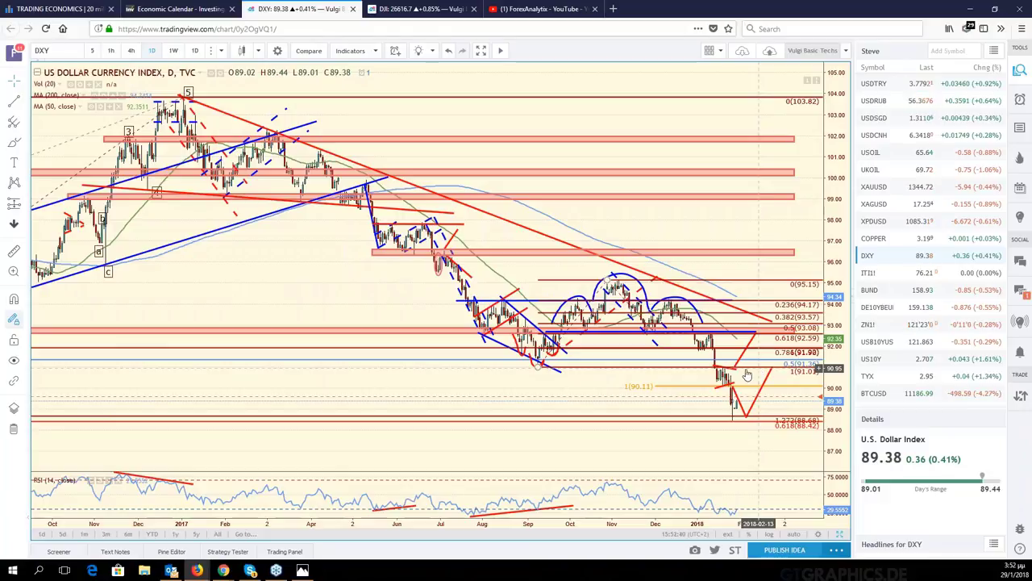
Return to the six-chart grid and load IWM into the top-left chart
{"action": "left_click", "coordinate": [838, 534]}
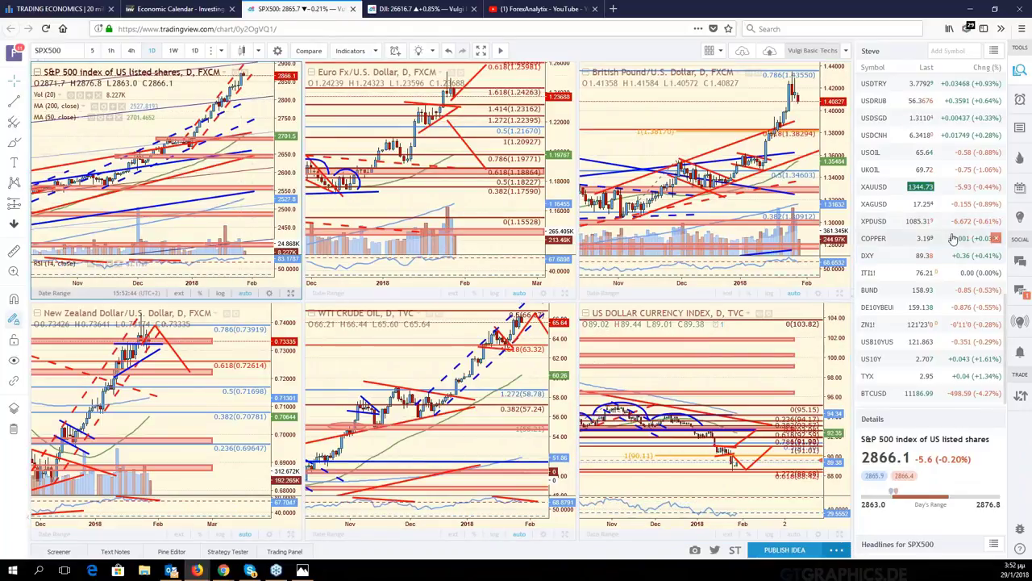
{"action": "scroll", "coordinate": [952, 239], "scroll_direction": "up", "scroll_amount": 1}
{"action": "scroll", "coordinate": [952, 239], "scroll_direction": "up", "scroll_amount": 10}
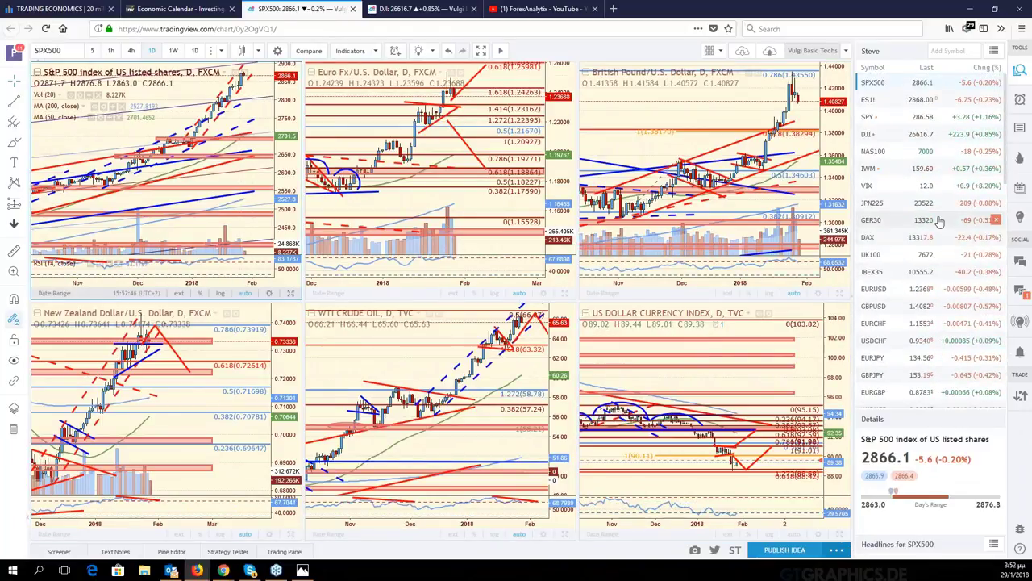
{"action": "left_click", "coordinate": [896, 167]}
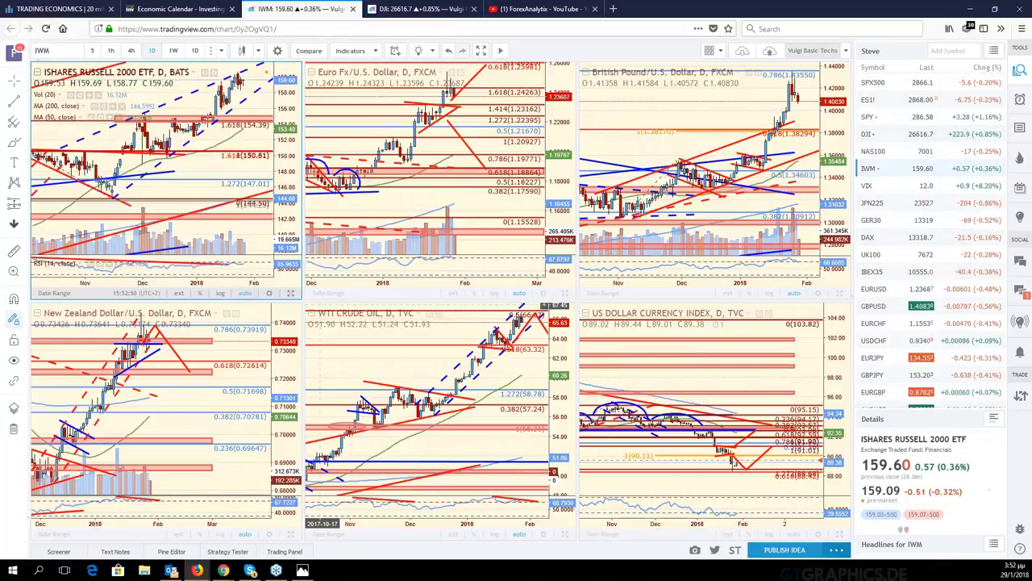
Maximize the IWM chart and zoom the time axis out back to early 2015
{"action": "key", "text": "alt+Return"}
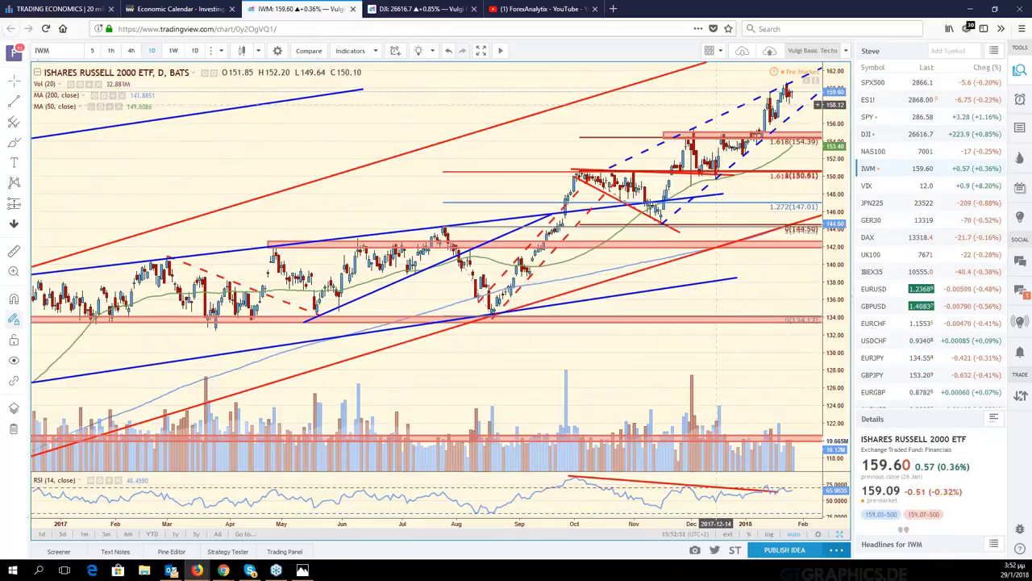
{"action": "scroll", "coordinate": [688, 105], "scroll_direction": "down", "scroll_amount": 5}
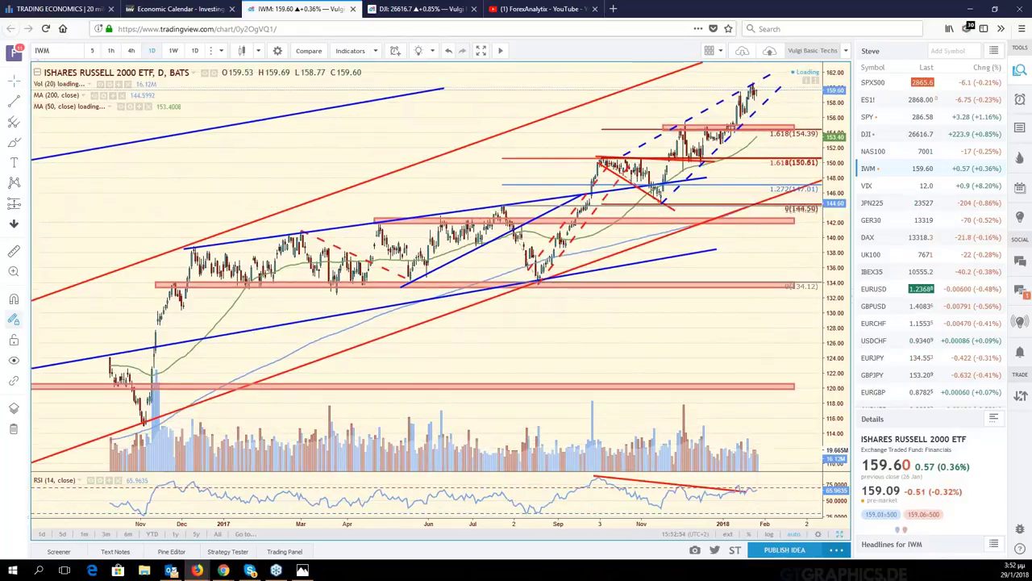
{"action": "scroll", "coordinate": [688, 129], "scroll_direction": "down", "scroll_amount": 2}
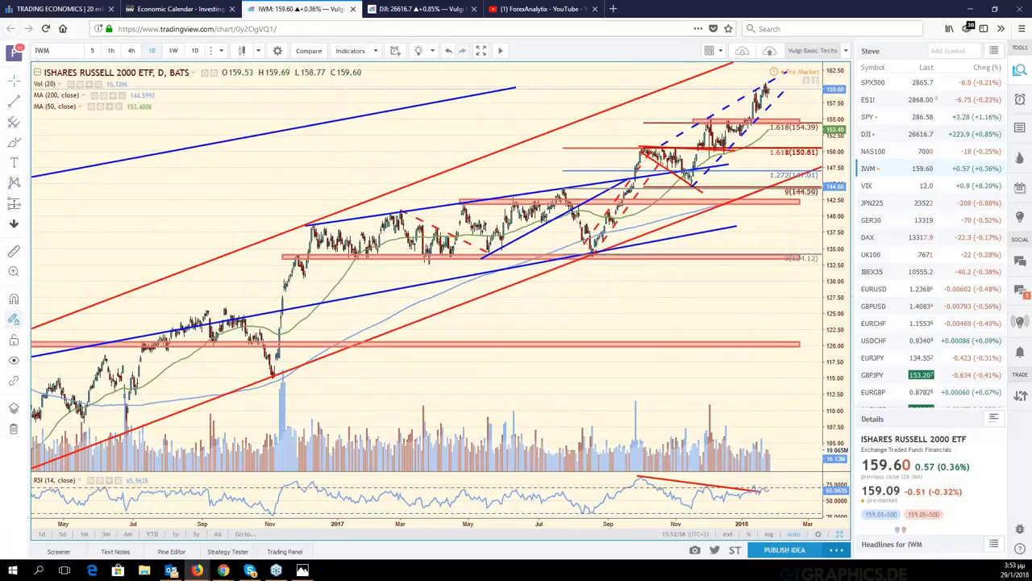
{"action": "scroll", "coordinate": [768, 326], "scroll_direction": "down", "scroll_amount": 3}
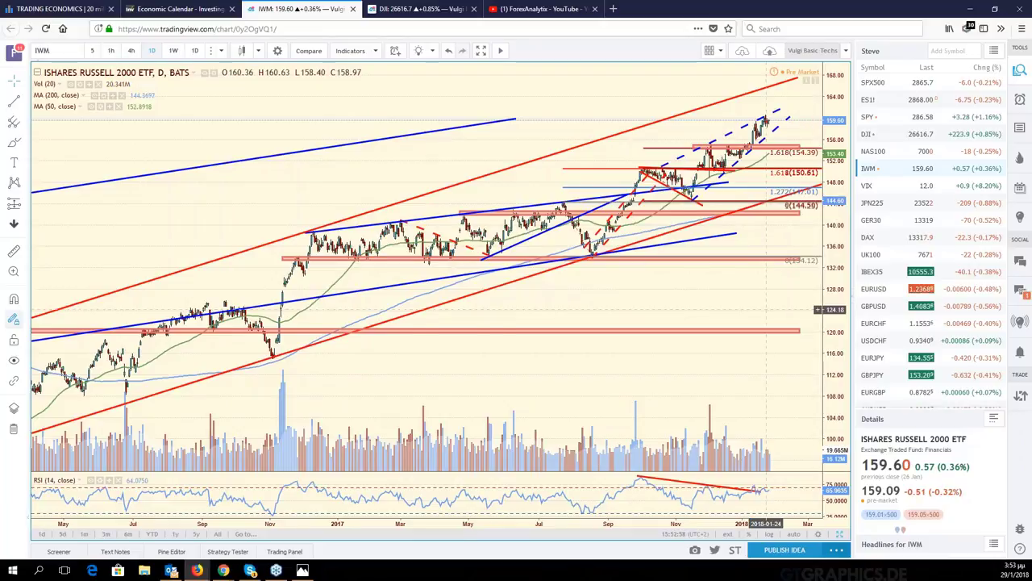
{"action": "scroll", "coordinate": [729, 366], "scroll_direction": "down", "scroll_amount": 2}
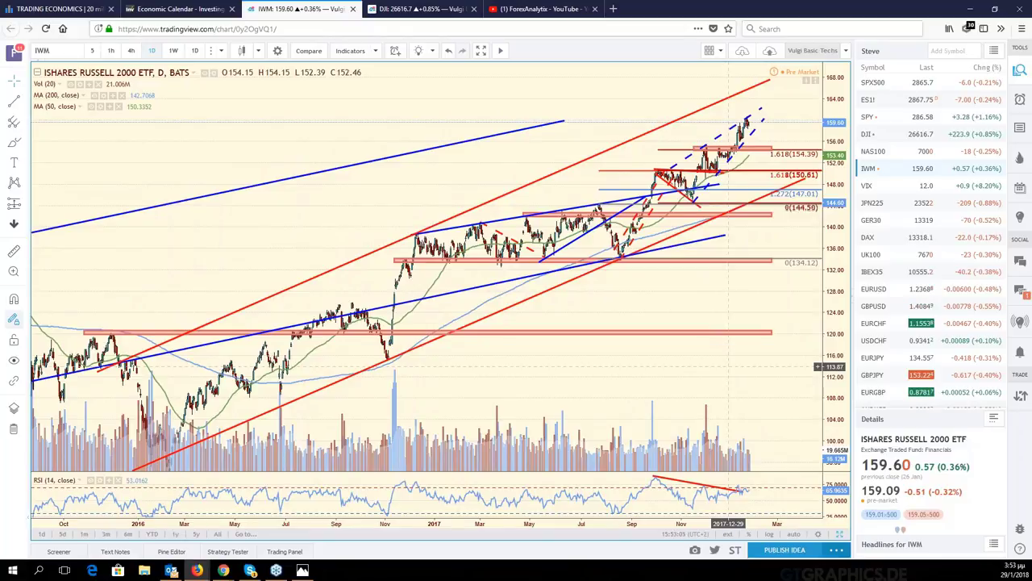
{"action": "scroll", "coordinate": [728, 366], "scroll_direction": "up", "scroll_amount": 4}
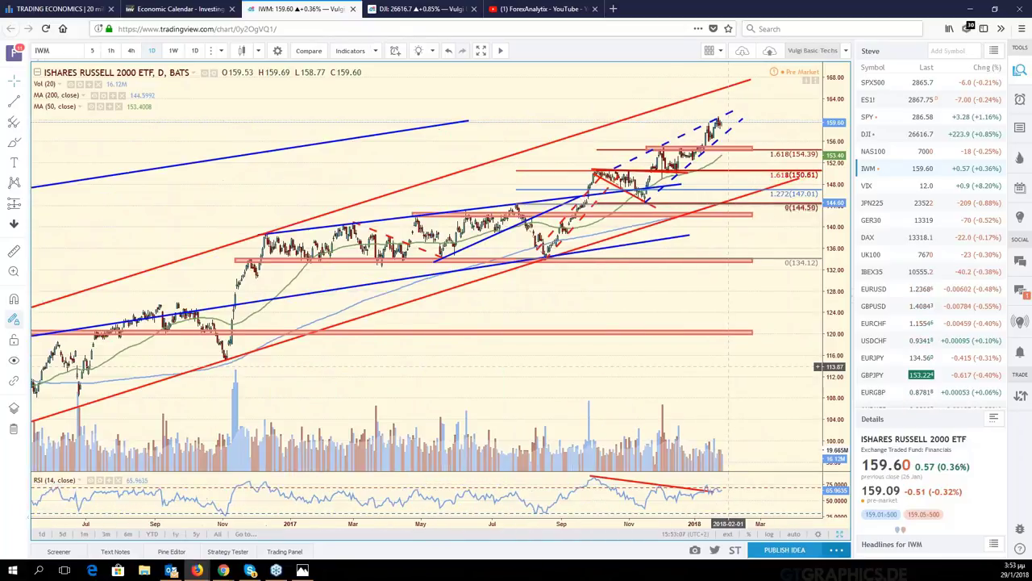
{"action": "scroll", "coordinate": [728, 366], "scroll_direction": "down", "scroll_amount": 4}
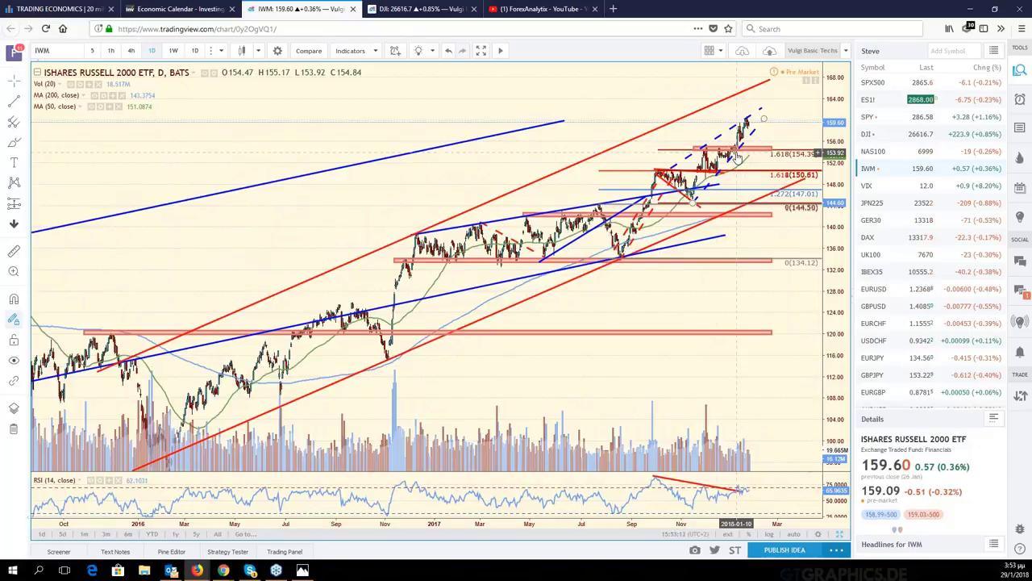
{"action": "scroll", "coordinate": [737, 158], "scroll_direction": "down", "scroll_amount": 2}
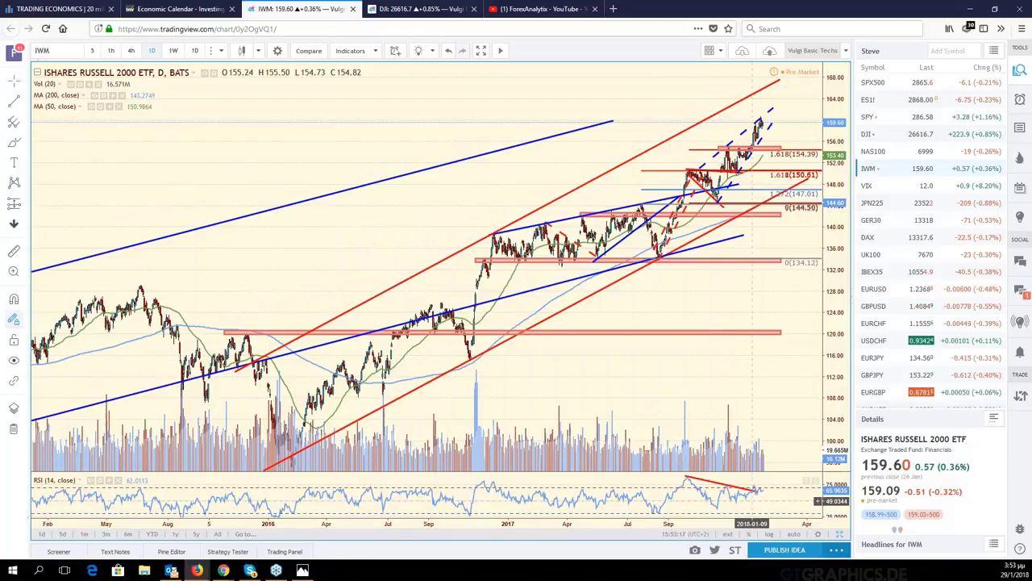
Move the red RSI trend line's right endpoint one day earlier on the IWM chart
{"action": "left_click", "coordinate": [774, 488]}
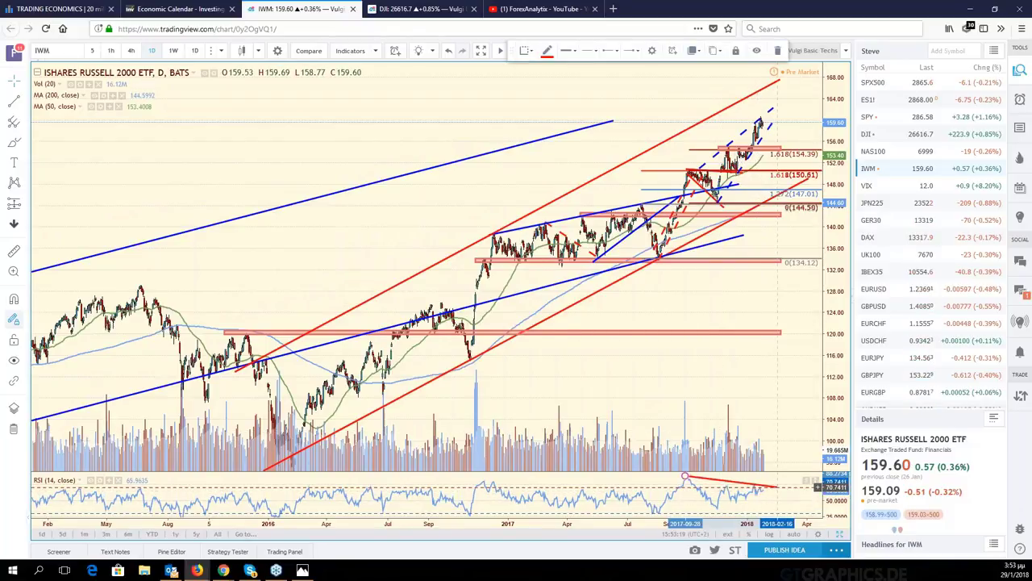
{"action": "left_click_drag", "start_coordinate": [777, 487], "coordinate": [777, 488]}
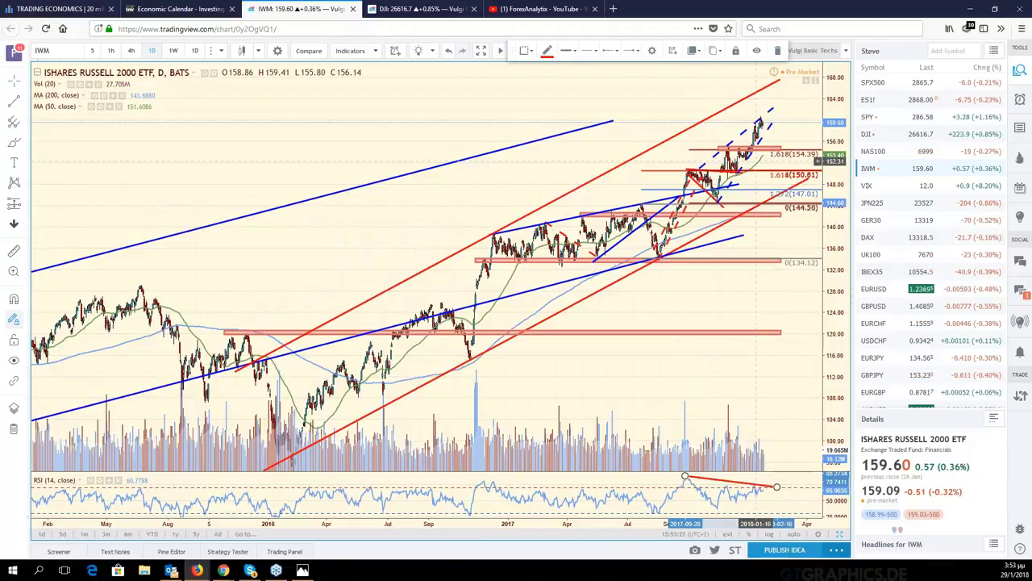
{"action": "scroll", "coordinate": [726, 294], "scroll_direction": "down", "scroll_amount": 1}
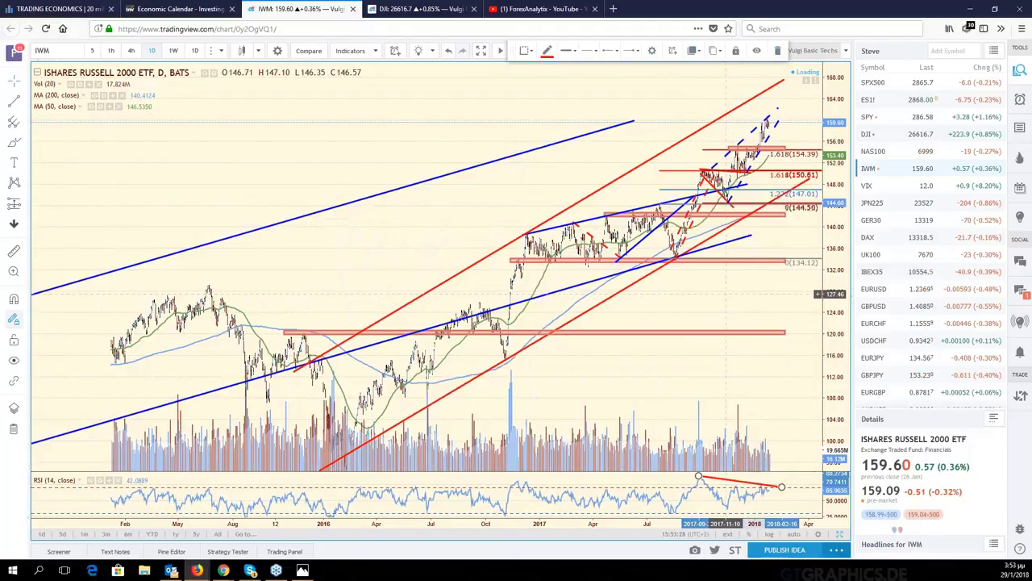
{"action": "scroll", "coordinate": [726, 294], "scroll_direction": "down", "scroll_amount": 2}
Pan IWM to earlier dates and select the pink support zone near 154–155
{"action": "scroll", "coordinate": [818, 386], "scroll_direction": "up", "scroll_amount": 5}
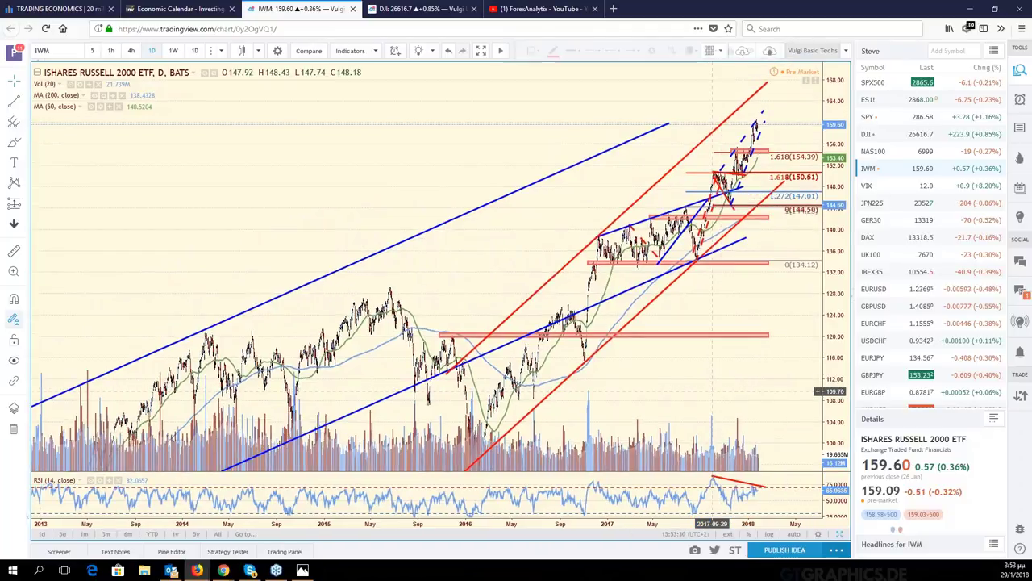
{"action": "scroll", "coordinate": [686, 335], "scroll_direction": "up", "scroll_amount": 3}
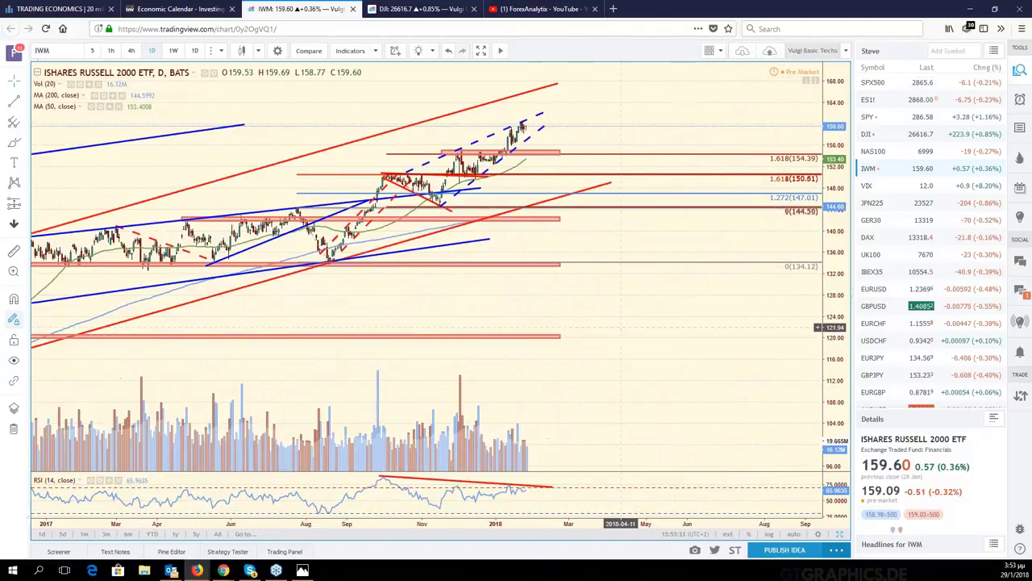
{"action": "left_click_drag", "start_coordinate": [615, 321], "coordinate": [655, 272]}
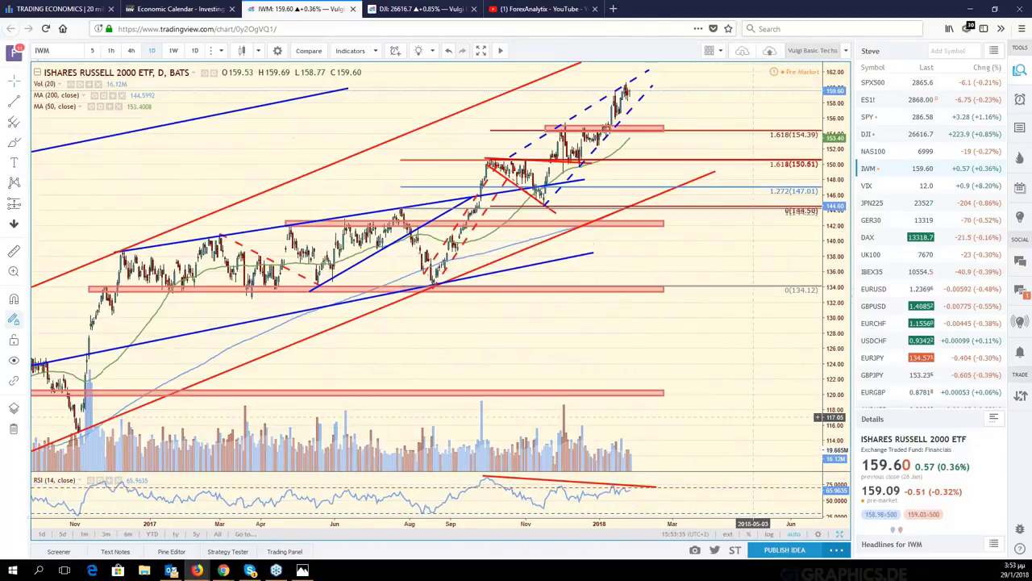
{"action": "scroll", "coordinate": [655, 271], "scroll_direction": "up", "scroll_amount": 3}
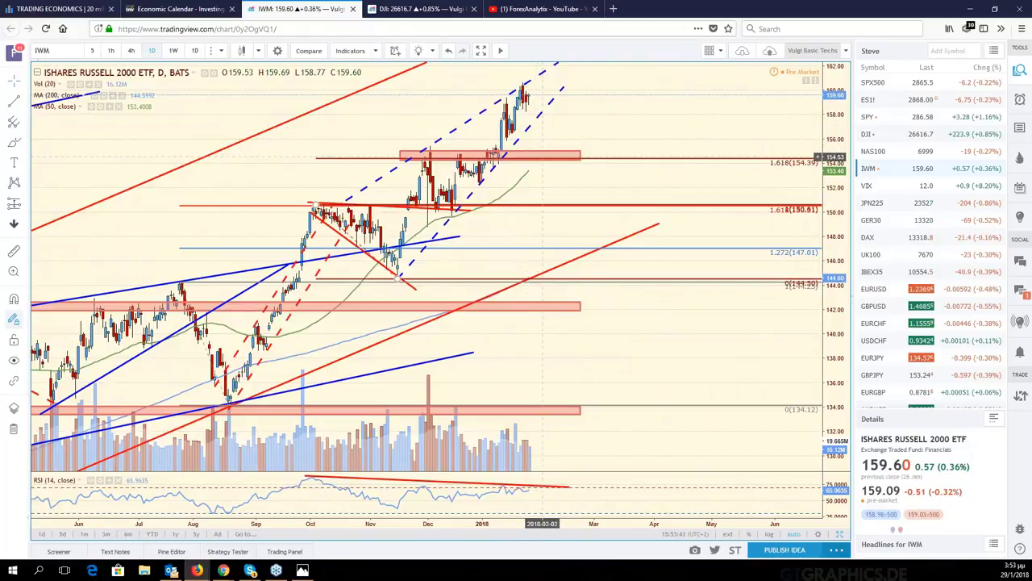
{"action": "scroll", "coordinate": [542, 157], "scroll_direction": "down", "scroll_amount": 4}
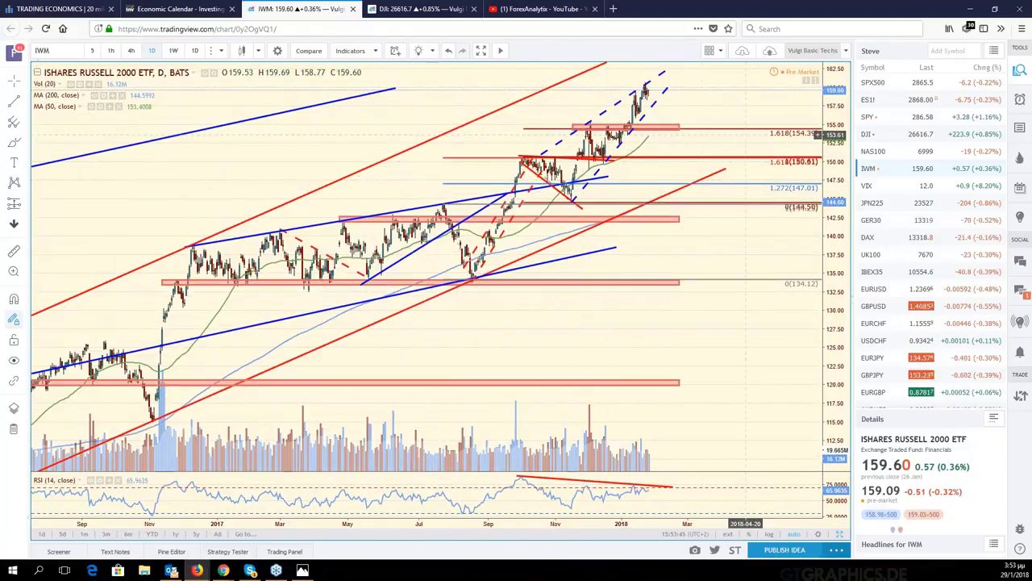
{"action": "left_click", "coordinate": [650, 127]}
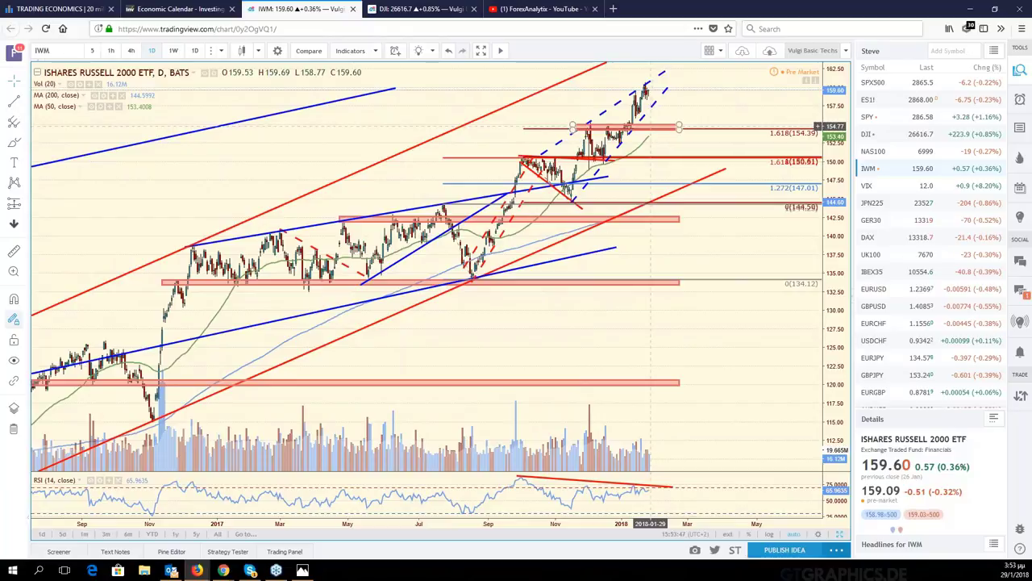
{"action": "left_click", "coordinate": [654, 133]}
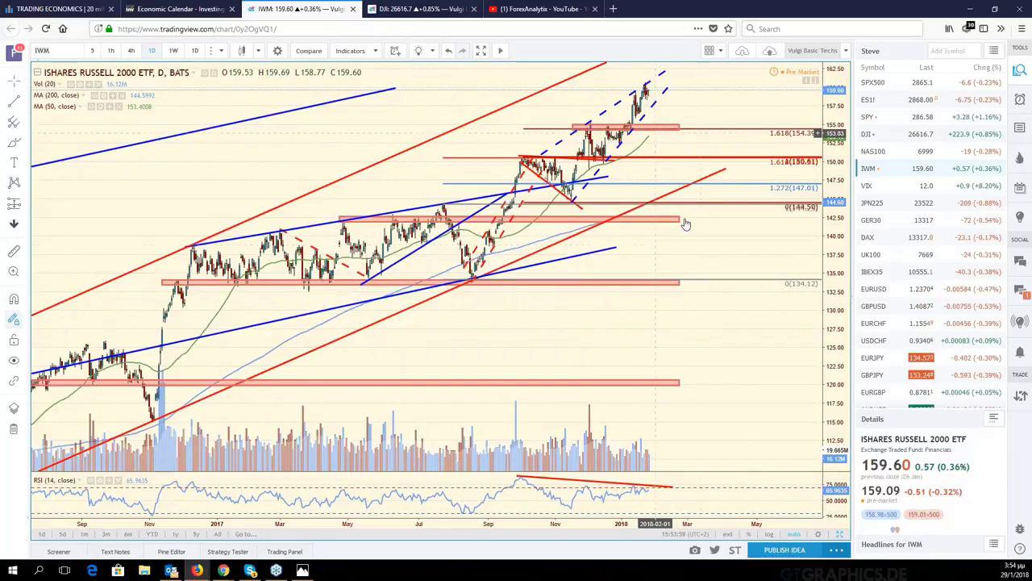
Switch the full-screen chart to DJI, the Dow Jones Industrials 30, from the watchlist
{"action": "scroll", "coordinate": [702, 245], "scroll_direction": "up", "scroll_amount": 2}
{"action": "scroll", "coordinate": [702, 244], "scroll_direction": "up", "scroll_amount": 2}
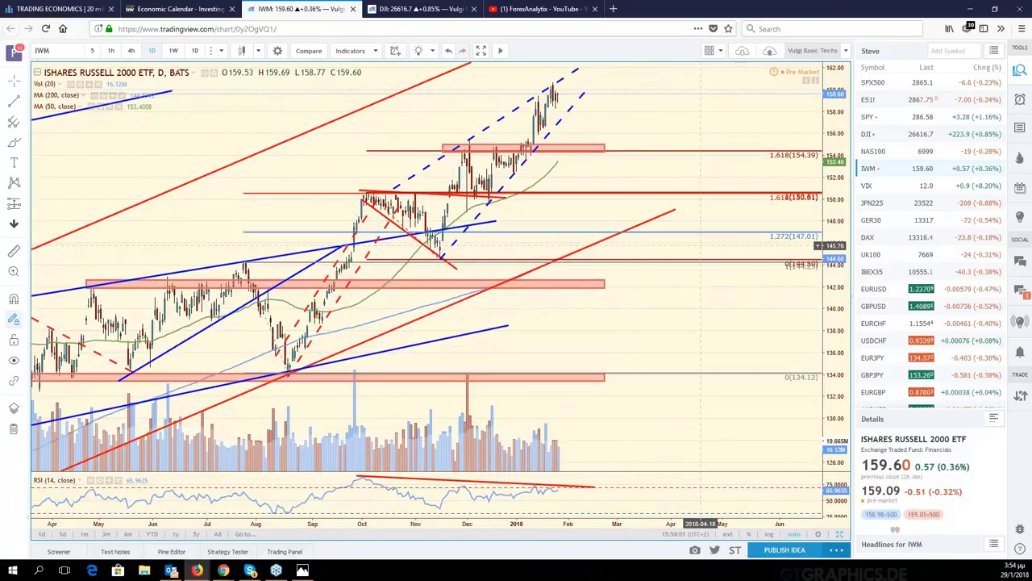
{"action": "scroll", "coordinate": [676, 299], "scroll_direction": "down", "scroll_amount": 4}
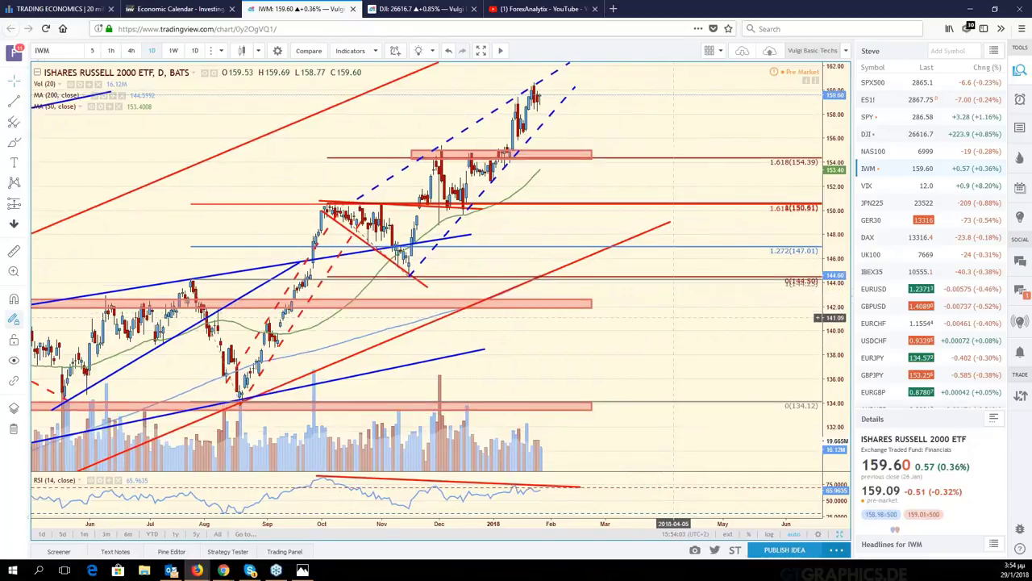
{"action": "left_click", "coordinate": [912, 134]}
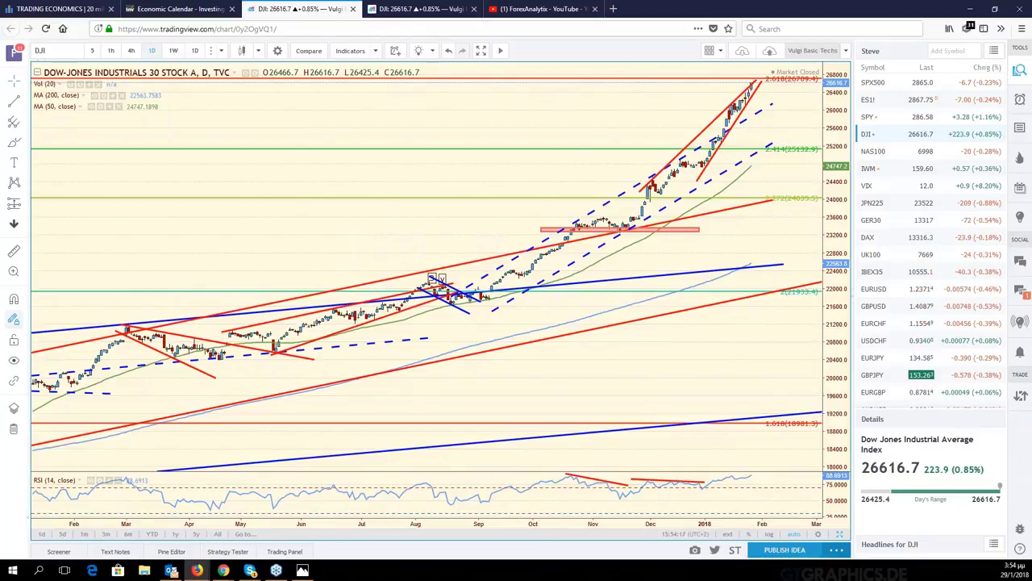
{"action": "left_click", "coordinate": [414, 9]}
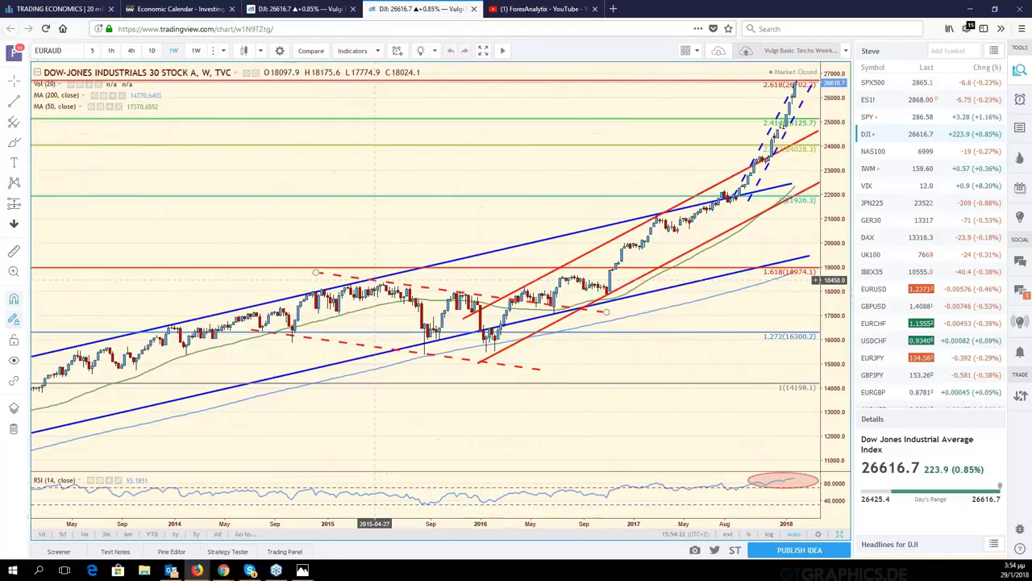
{"action": "scroll", "coordinate": [720, 235], "scroll_direction": "down", "scroll_amount": 4}
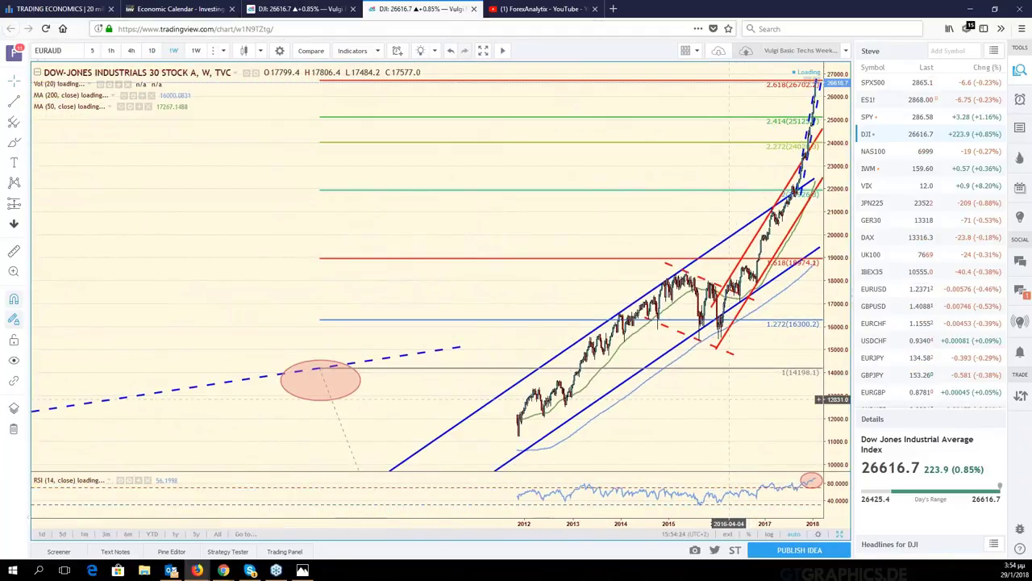
{"action": "scroll", "coordinate": [733, 412], "scroll_direction": "down", "scroll_amount": 4}
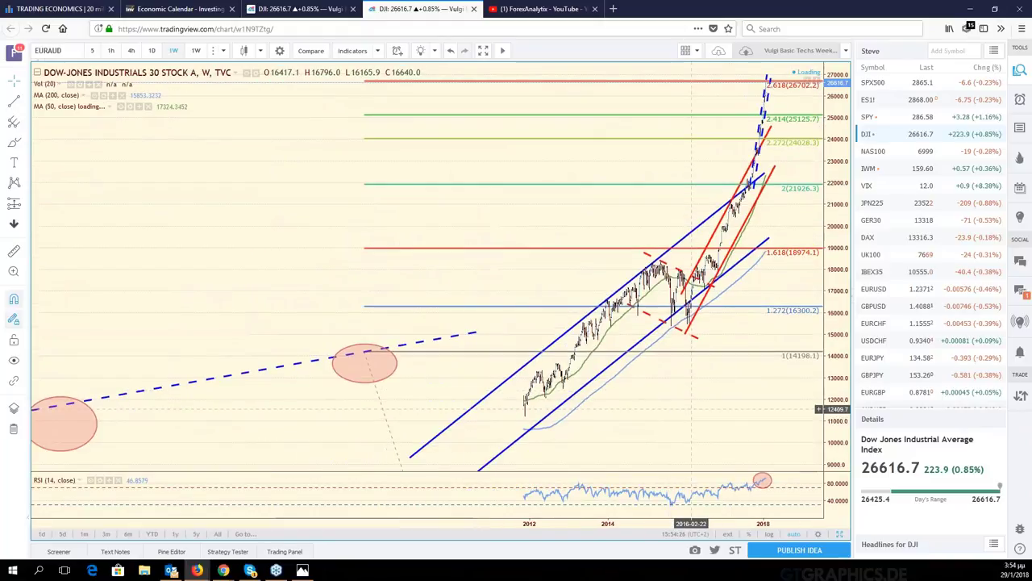
{"action": "scroll", "coordinate": [662, 402], "scroll_direction": "up", "scroll_amount": 4}
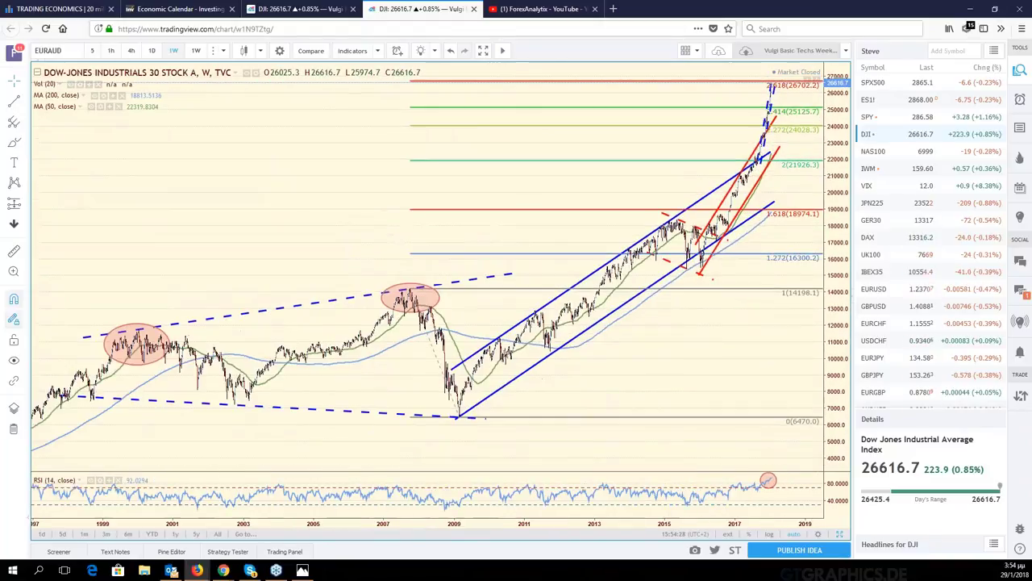
{"action": "scroll", "coordinate": [662, 402], "scroll_direction": "up", "scroll_amount": 5}
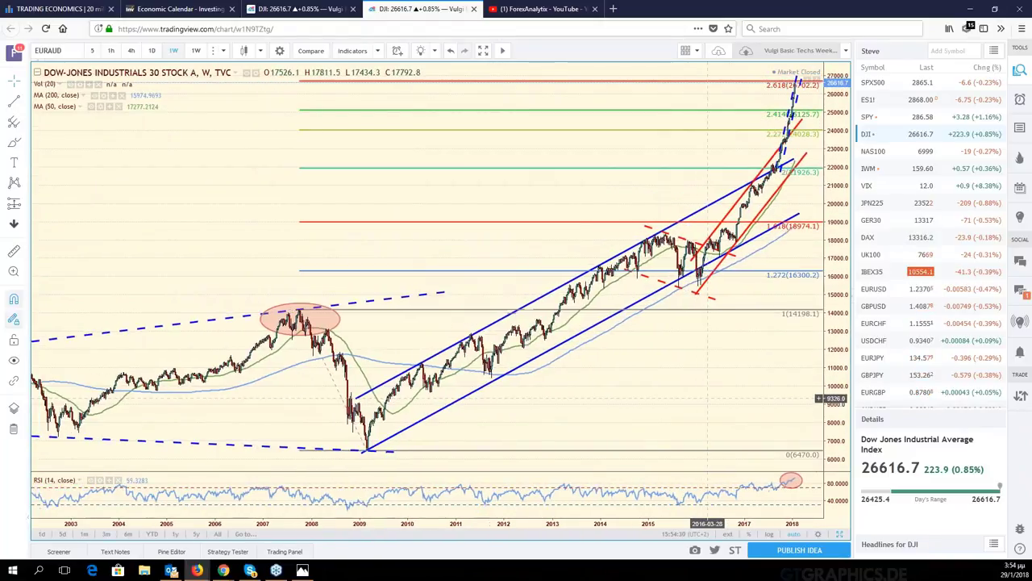
{"action": "scroll", "coordinate": [661, 393], "scroll_direction": "left", "scroll_amount": 3}
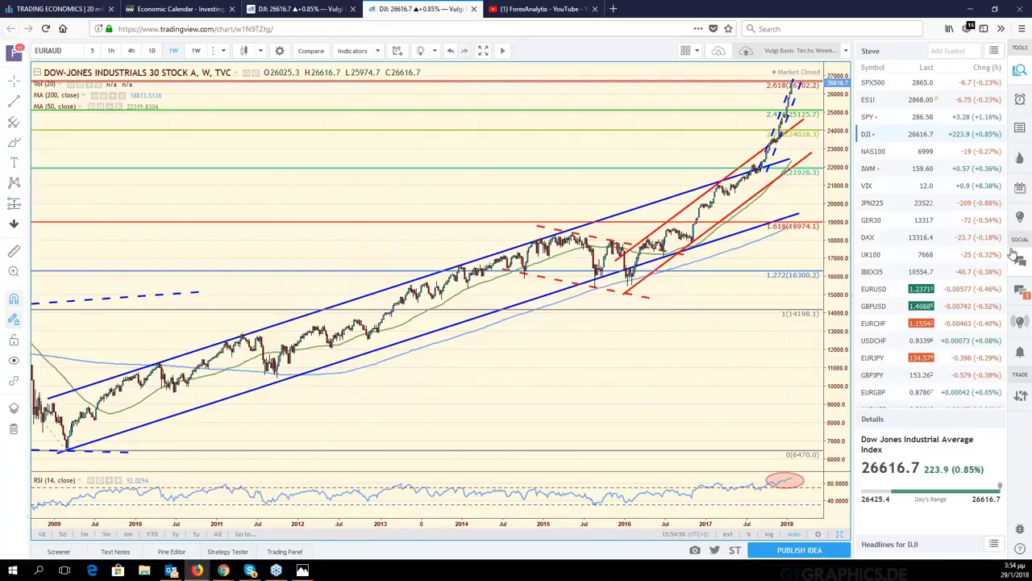
View the Dow chart on 1-month bars, then return it to 1W weekly bars
{"action": "left_click", "coordinate": [224, 51]}
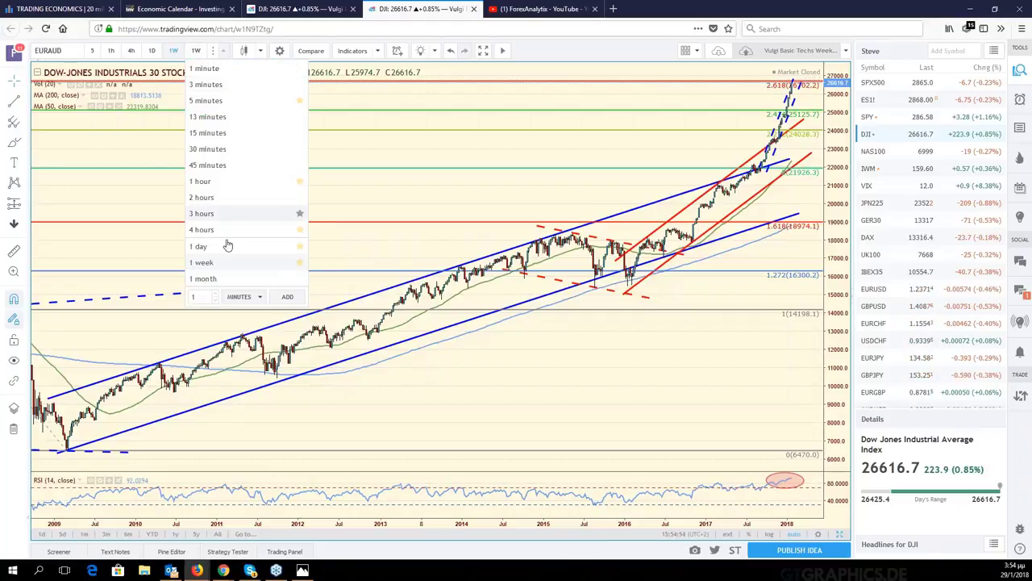
{"action": "left_click", "coordinate": [250, 279]}
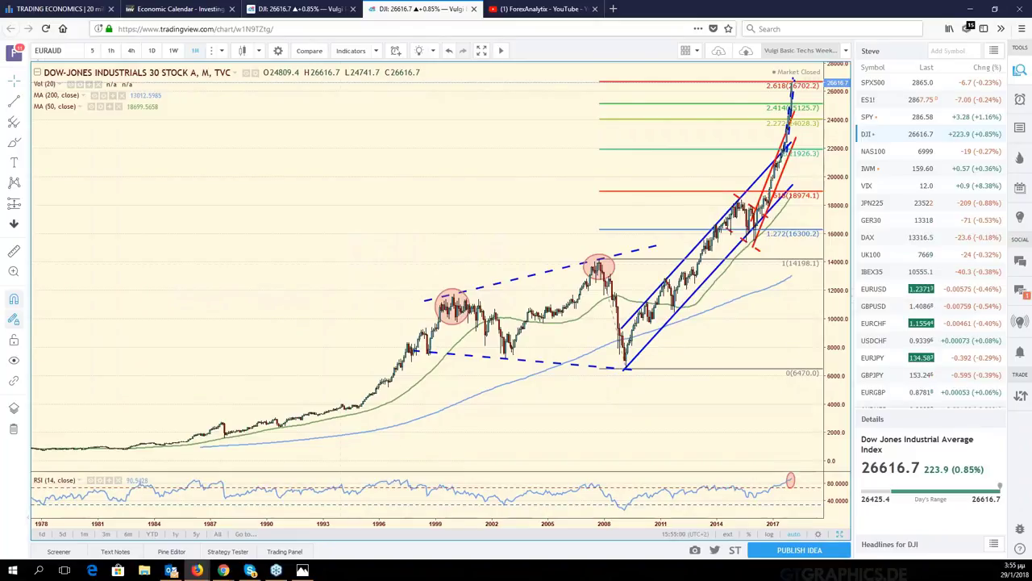
{"action": "left_click", "coordinate": [173, 50]}
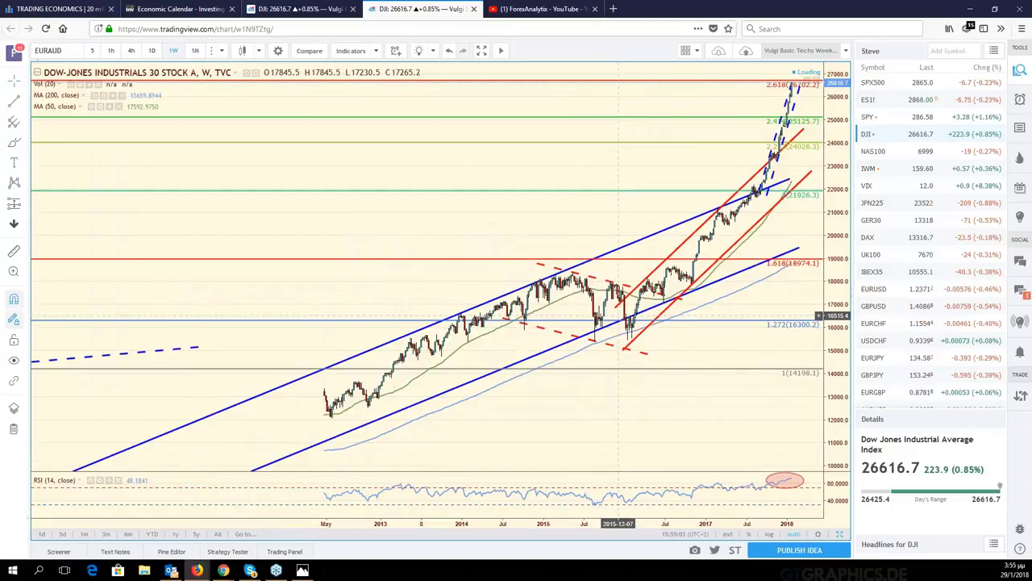
Pan back to the 2013 weekly prices, jump to the latest bar, and switch to the daily Dow tab
{"action": "scroll", "coordinate": [678, 290], "scroll_direction": "up", "scroll_amount": 4}
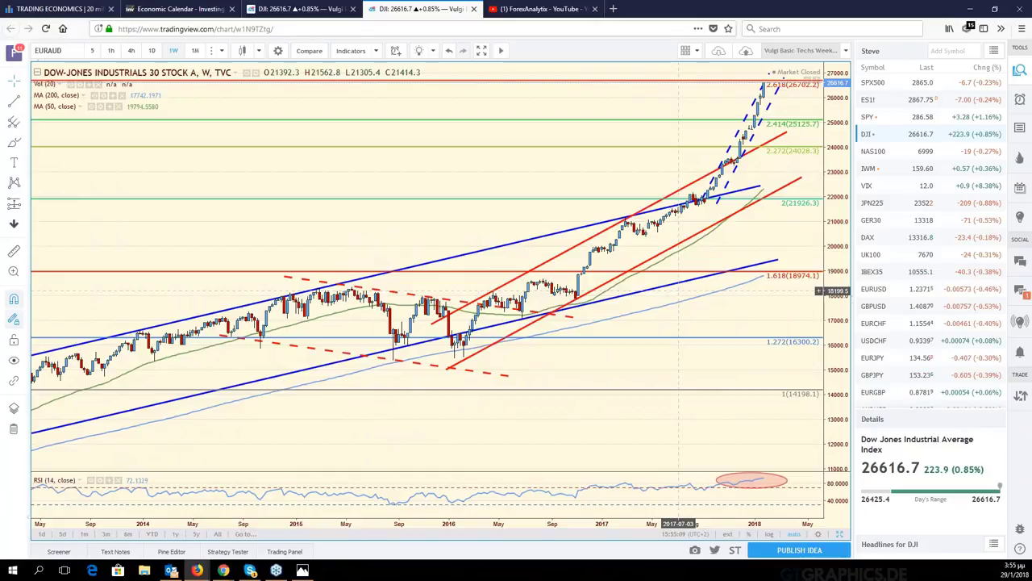
{"action": "left_click_drag", "start_coordinate": [696, 375], "coordinate": [743, 378]}
{"action": "left_click", "coordinate": [813, 516]}
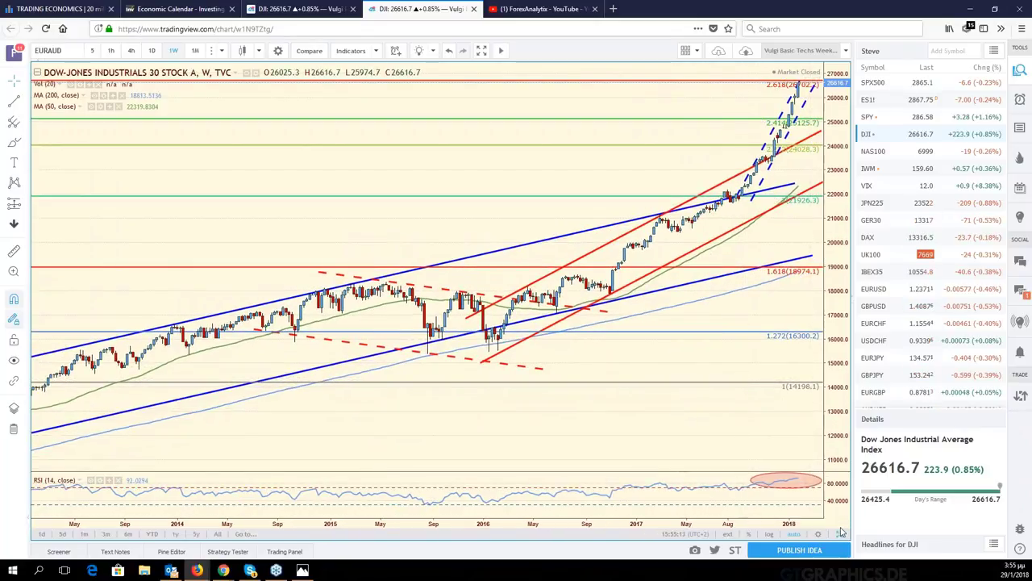
{"action": "key", "text": "ctrl+shift+Tab"}
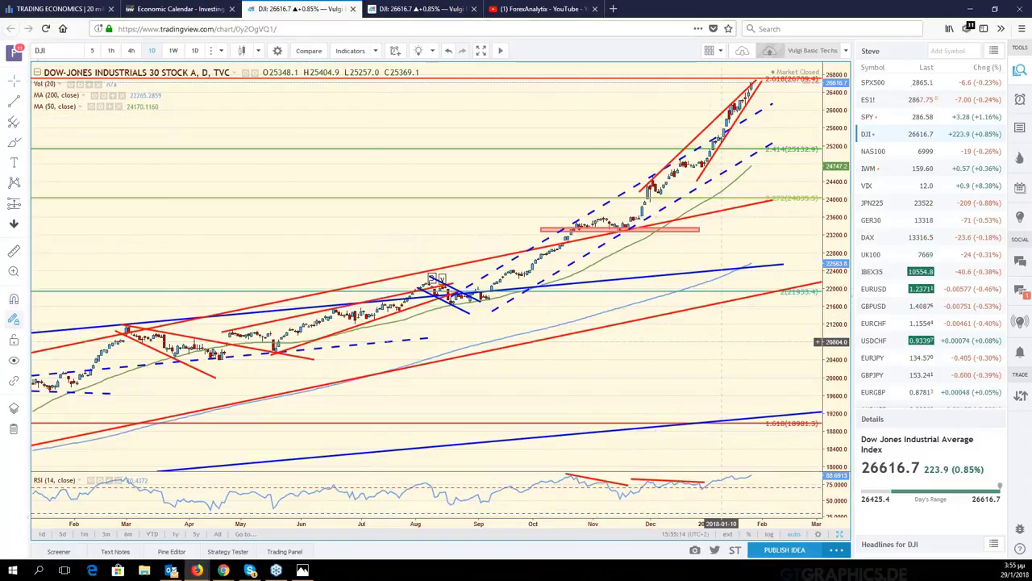
Pan the daily Dow back to 2017, show the six-chart layout, and maximize the WTI crude chart
{"action": "left_click_drag", "start_coordinate": [726, 332], "coordinate": [765, 342]}
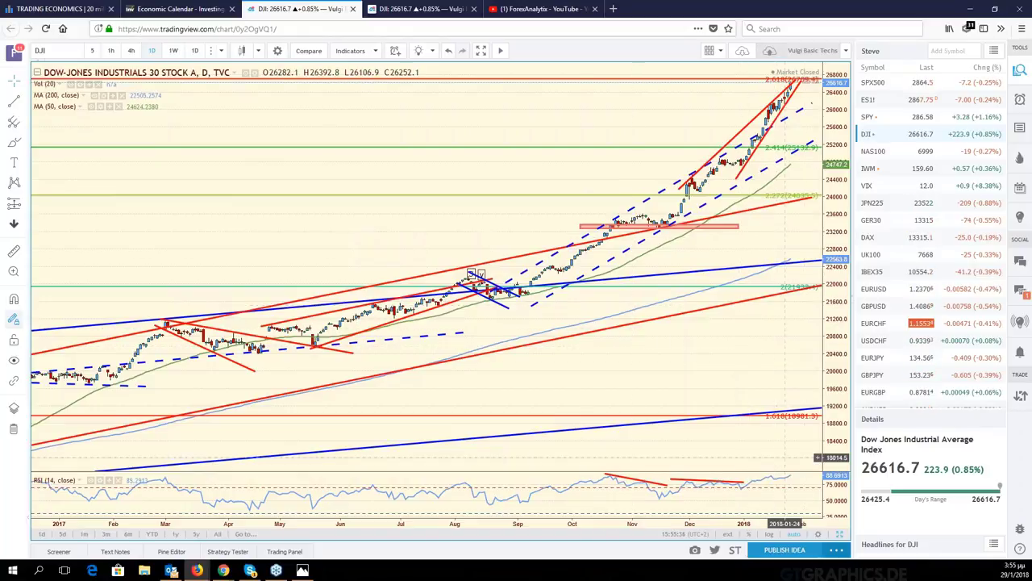
{"action": "left_click", "coordinate": [841, 534]}
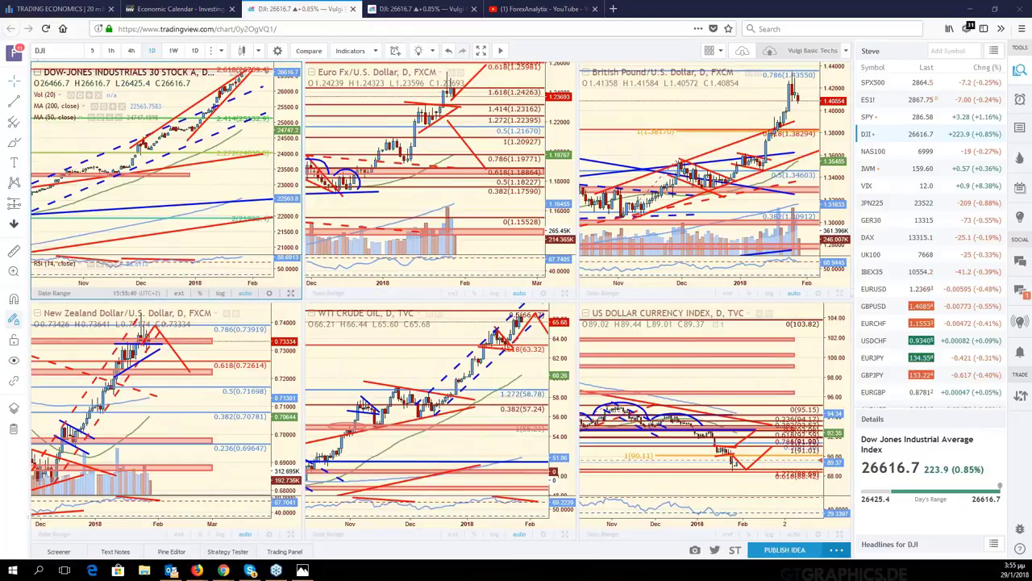
{"action": "left_click", "coordinate": [565, 535]}
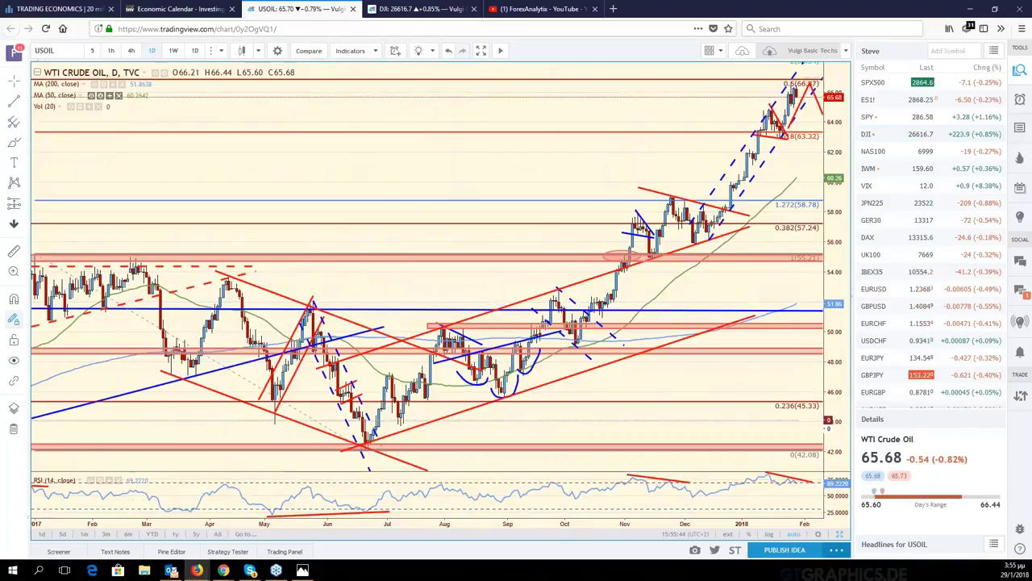
{"action": "left_click", "coordinate": [70, 52]}
Load the USDNOK daily chart and pan to leave room right of the recent lows
{"action": "type", "text": "USDNOK"}
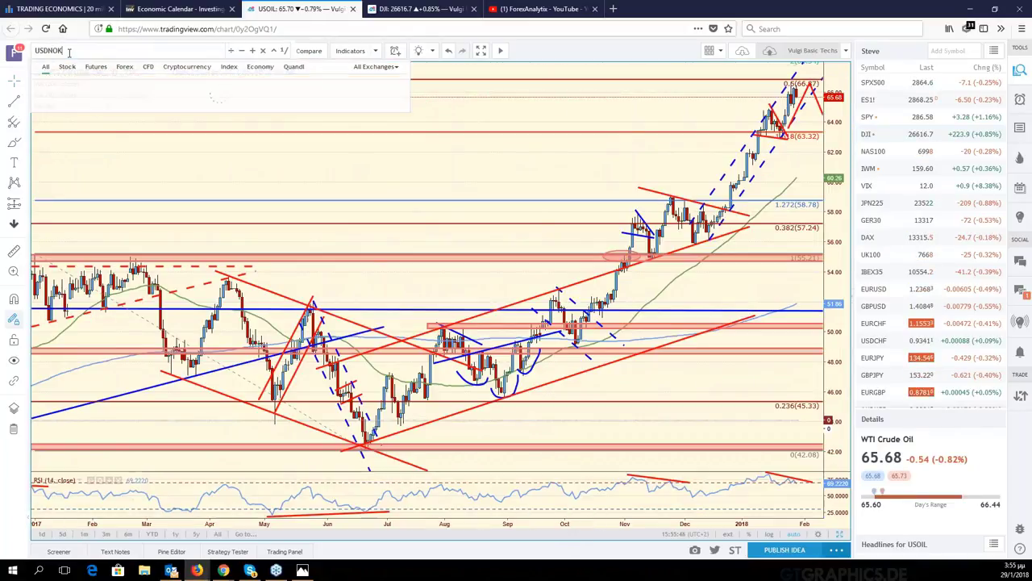
{"action": "key", "text": "Return"}
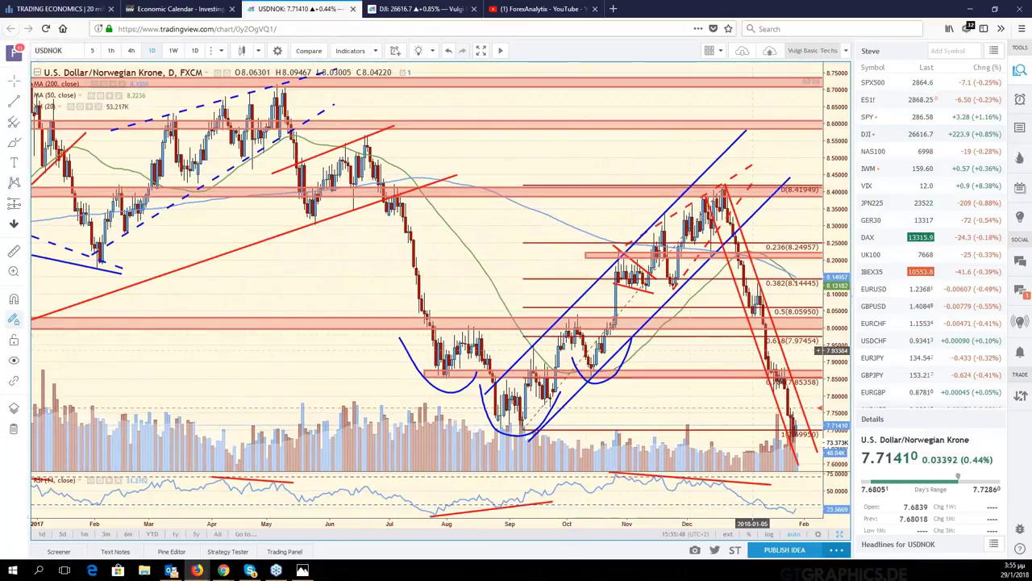
{"action": "left_click_drag", "start_coordinate": [725, 393], "coordinate": [681, 376]}
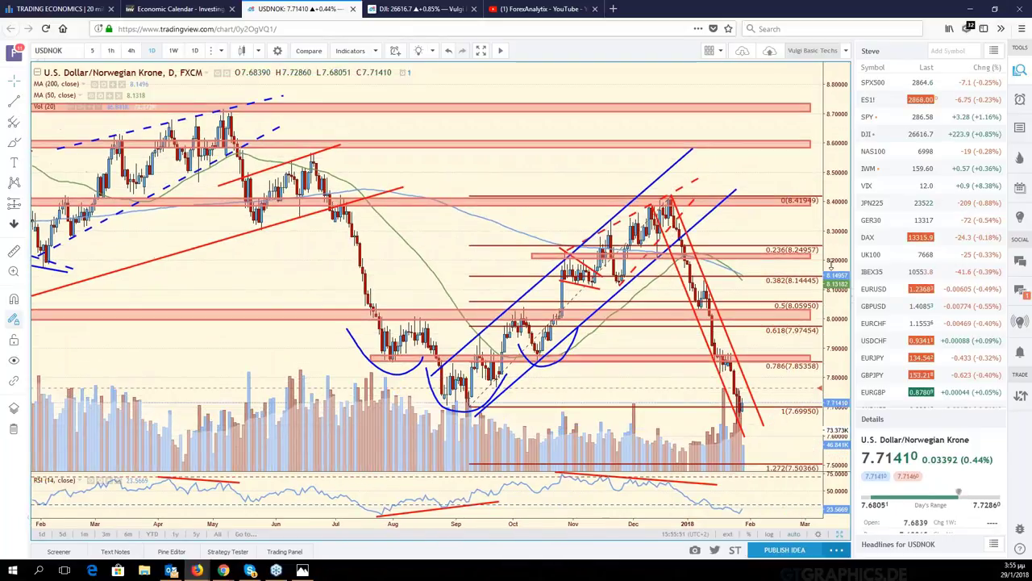
{"action": "left_click_drag", "start_coordinate": [712, 449], "coordinate": [707, 379]}
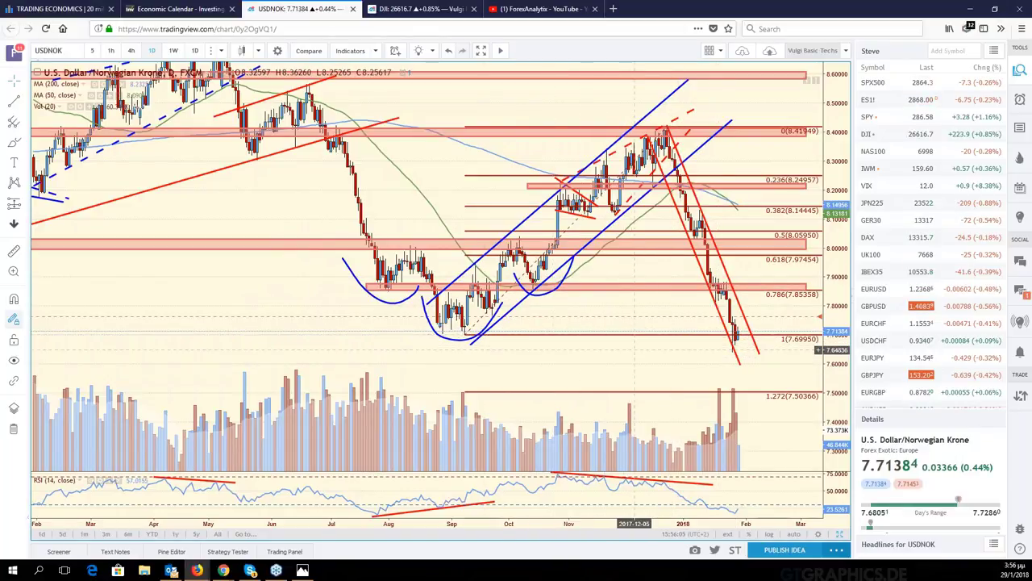
Draw a solid projection from the recent low up to 0.786, then down near 7.55, and auto-fit
{"action": "left_click", "coordinate": [16, 102]}
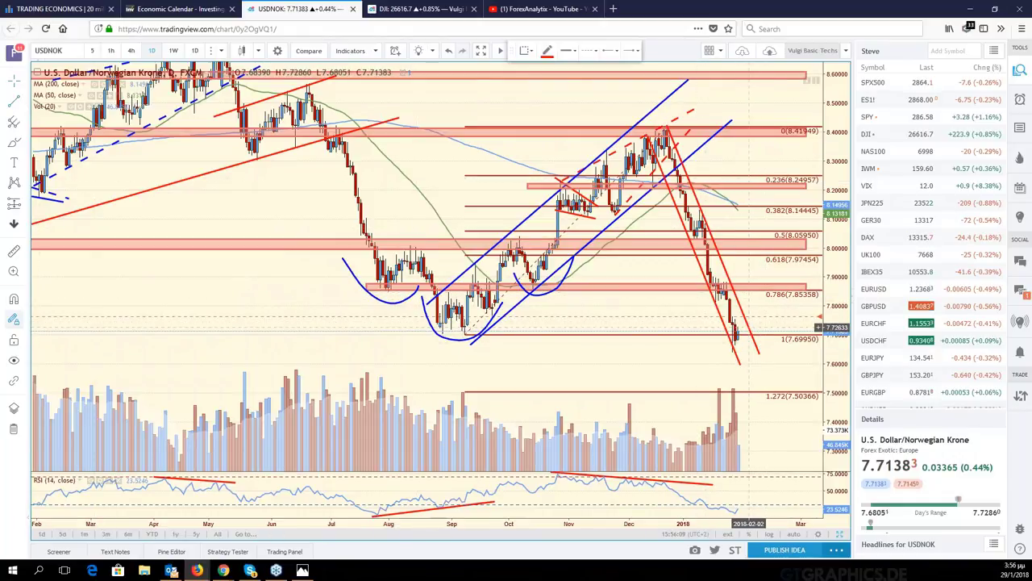
{"action": "left_click", "coordinate": [748, 326]}
{"action": "left_click", "coordinate": [776, 288]}
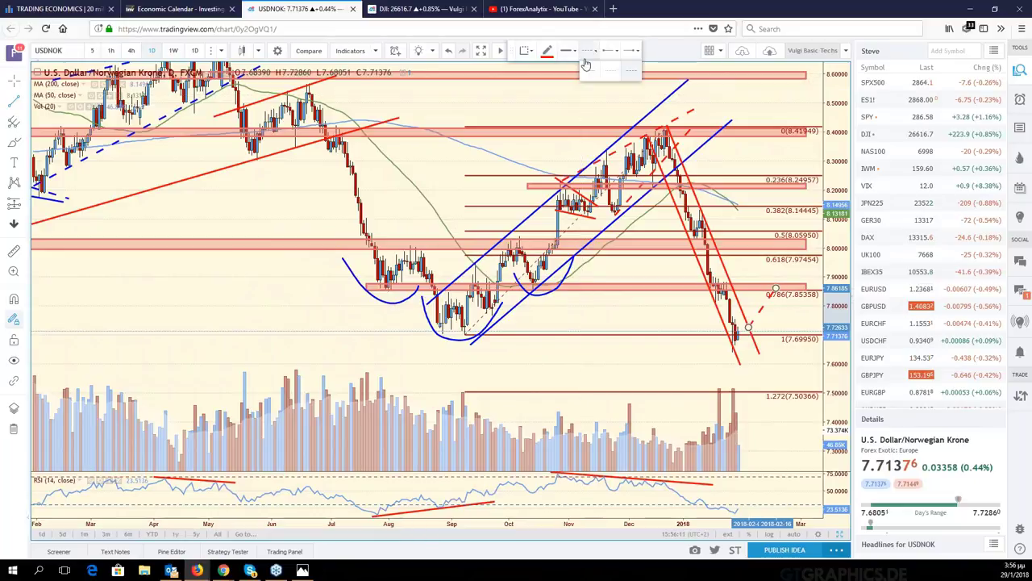
{"action": "left_click", "coordinate": [589, 75]}
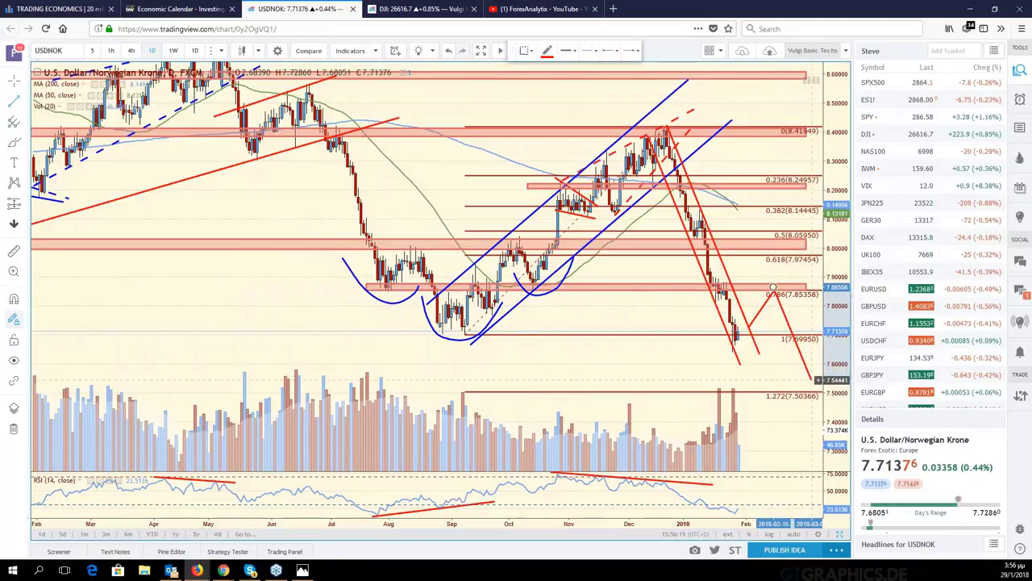
{"action": "left_click", "coordinate": [811, 379]}
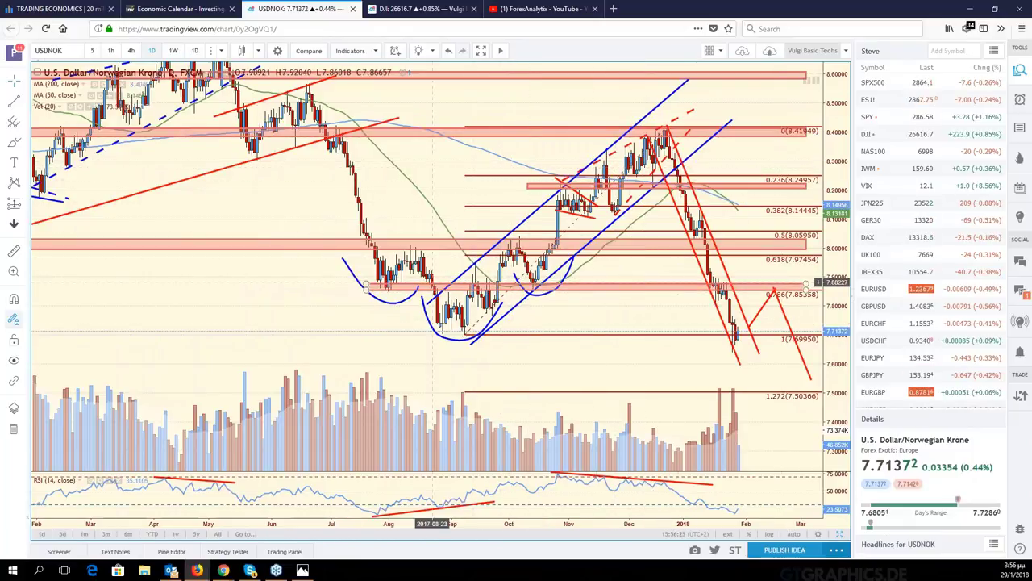
{"action": "left_click", "coordinate": [794, 535]}
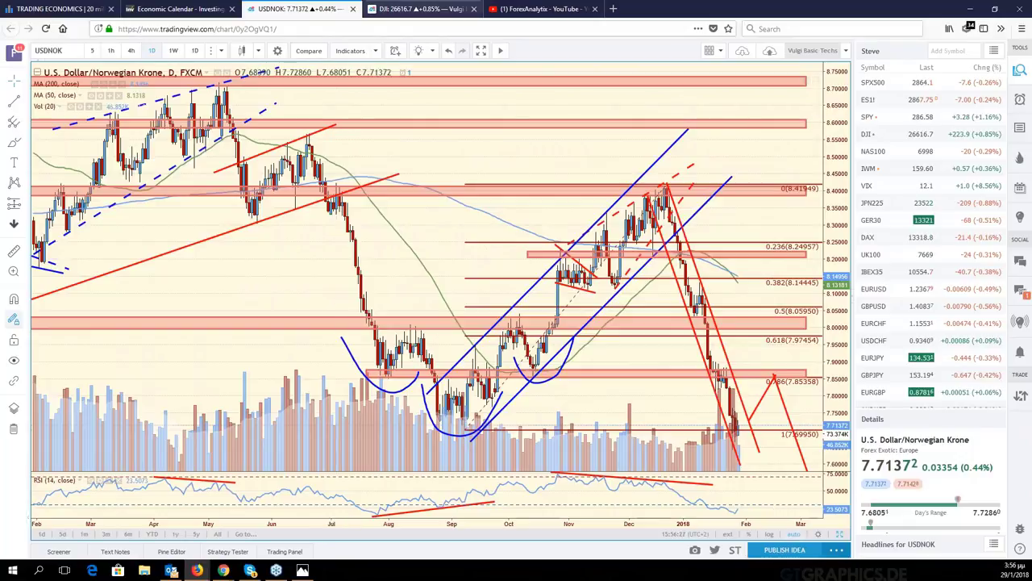
{"action": "left_click", "coordinate": [405, 9]}
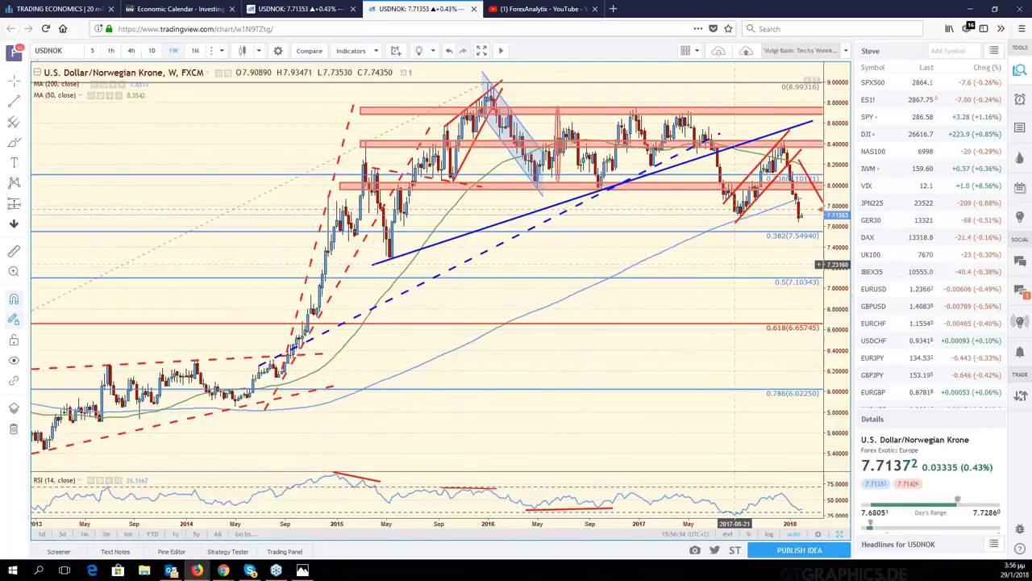
Zoom the weekly USD/NOK chart out over its long history and back in, then return to the daily tab
{"action": "scroll", "coordinate": [668, 274], "scroll_direction": "down", "scroll_amount": 4}
{"action": "scroll", "coordinate": [668, 274], "scroll_direction": "down", "scroll_amount": 5}
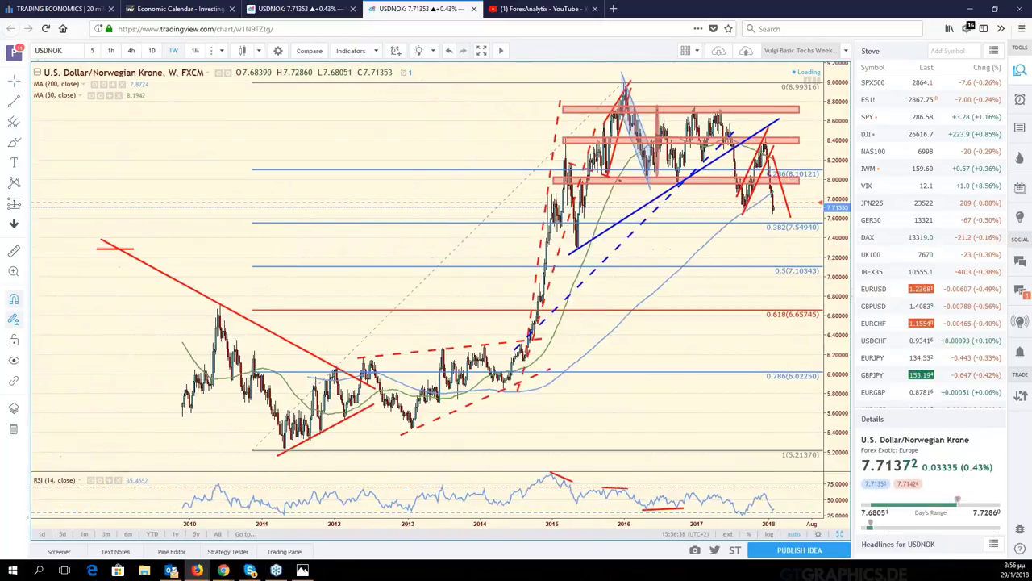
{"action": "scroll", "coordinate": [667, 274], "scroll_direction": "down", "scroll_amount": 2}
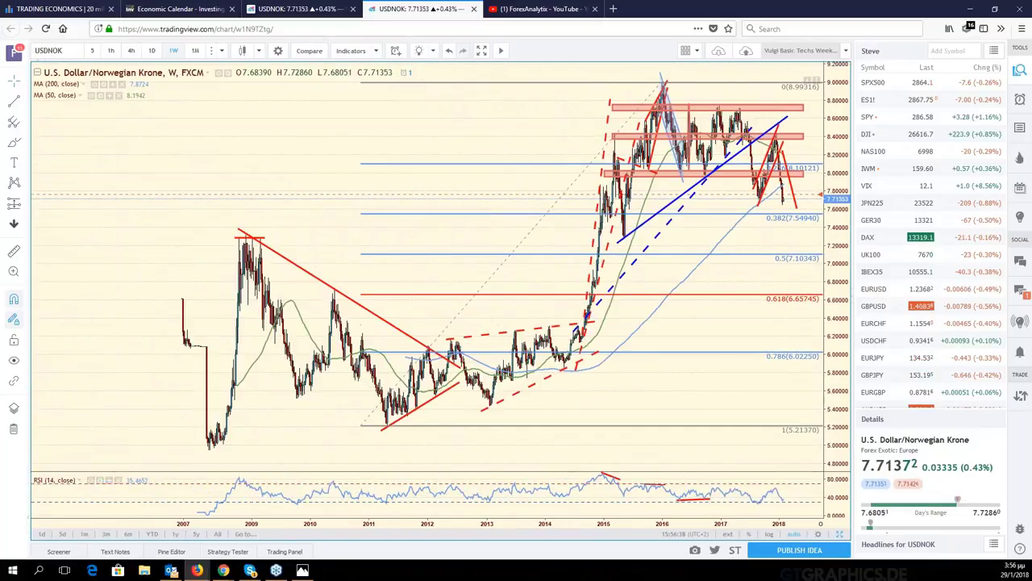
{"action": "scroll", "coordinate": [668, 274], "scroll_direction": "down", "scroll_amount": 2}
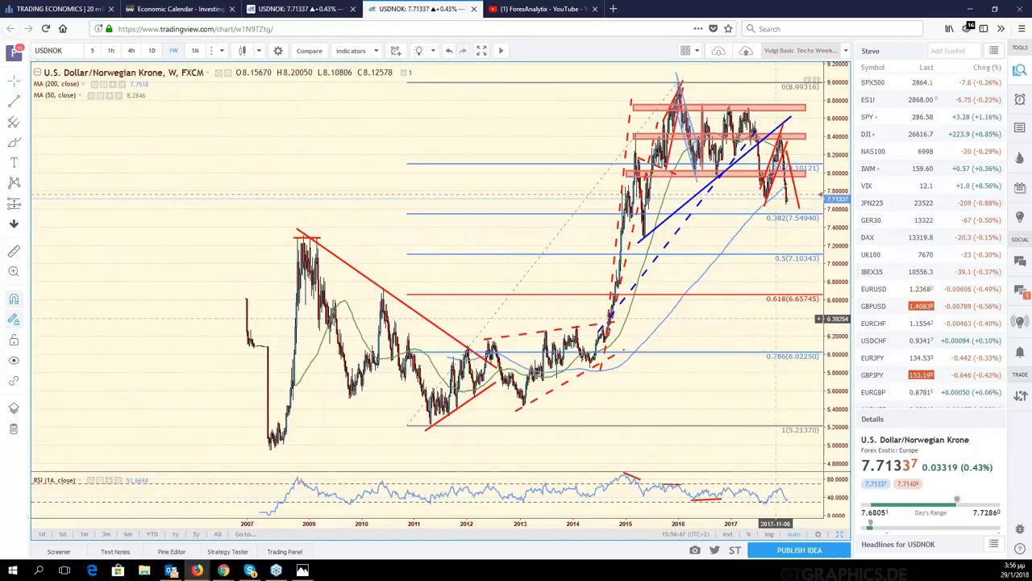
{"action": "scroll", "coordinate": [764, 360], "scroll_direction": "up", "scroll_amount": 3}
{"action": "scroll", "coordinate": [764, 359], "scroll_direction": "up", "scroll_amount": 3}
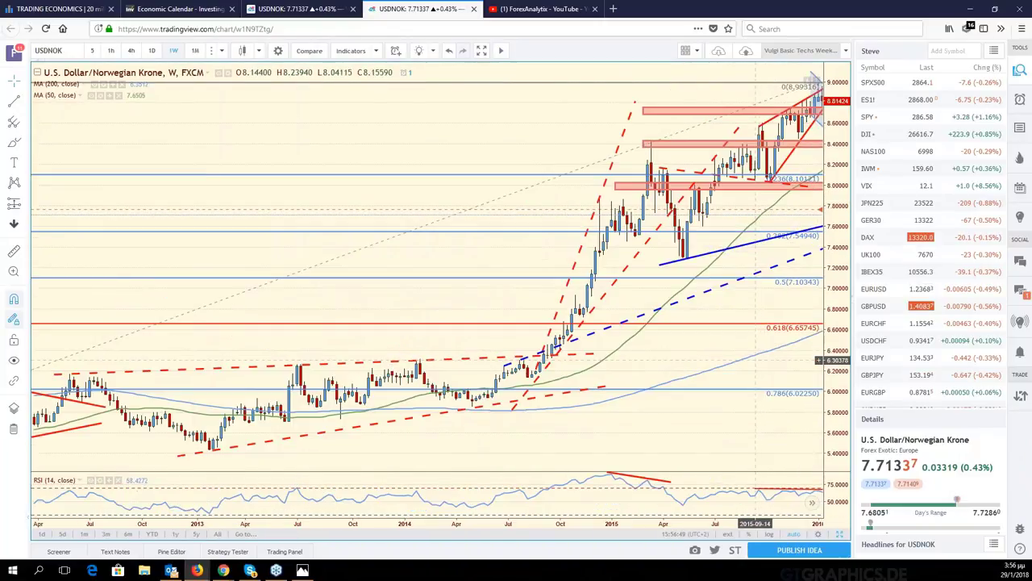
{"action": "scroll", "coordinate": [394, 352], "scroll_direction": "up", "scroll_amount": 3}
{"action": "left_click_drag", "start_coordinate": [395, 352], "coordinate": [262, 357]}
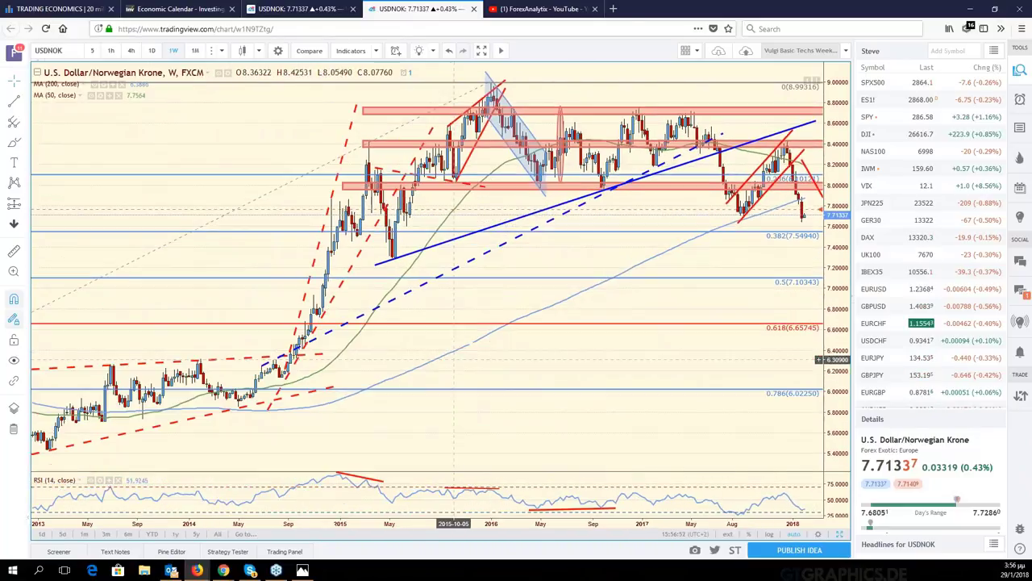
{"action": "left_click", "coordinate": [302, 9]}
Load the USDSEK chart and compress its price scale to show a wider range
{"action": "left_click", "coordinate": [66, 50]}
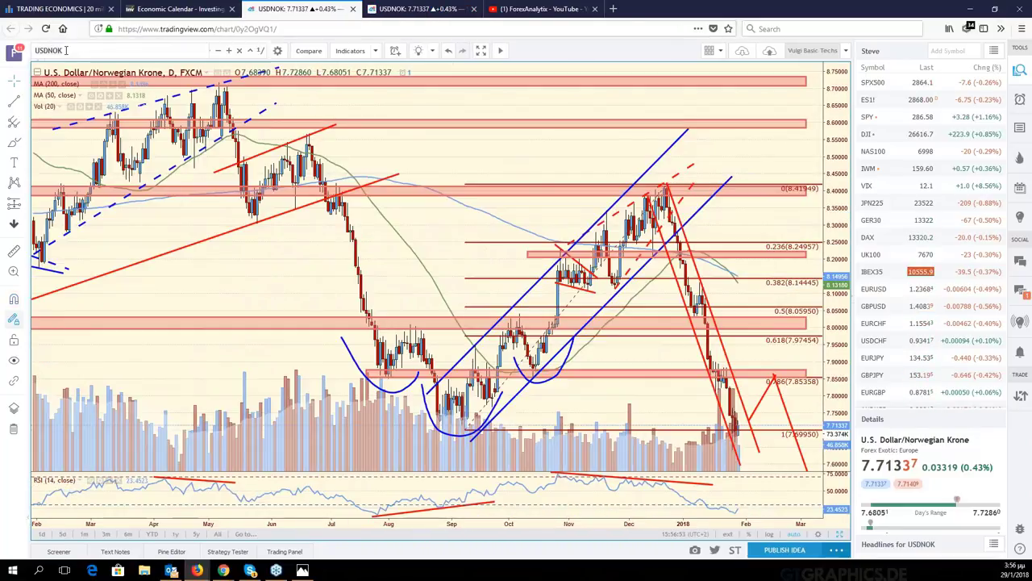
{"action": "type", "text": "USDSEK"}
{"action": "key", "text": "Return"}
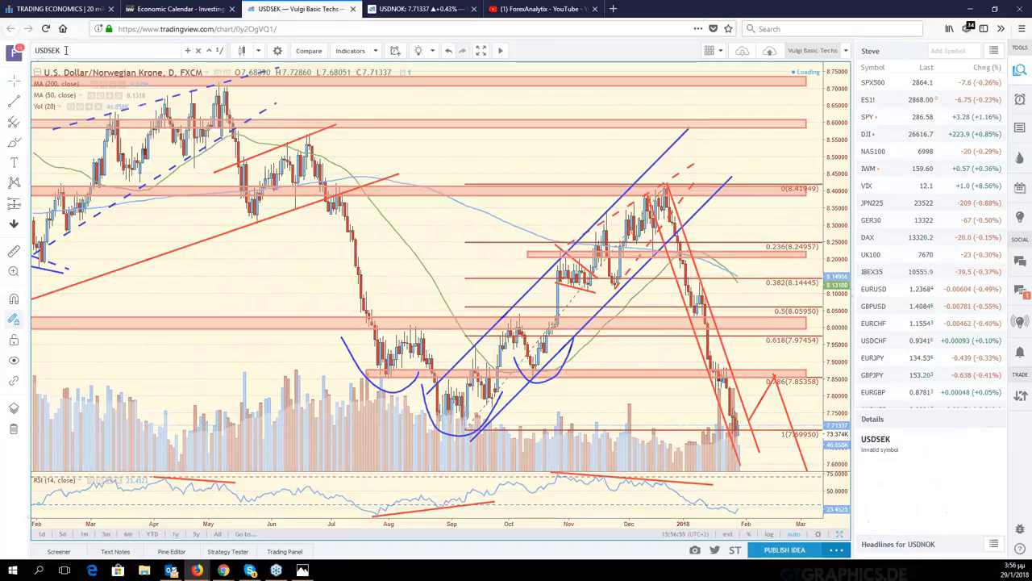
{"action": "scroll", "coordinate": [696, 359], "scroll_direction": "down", "scroll_amount": 3}
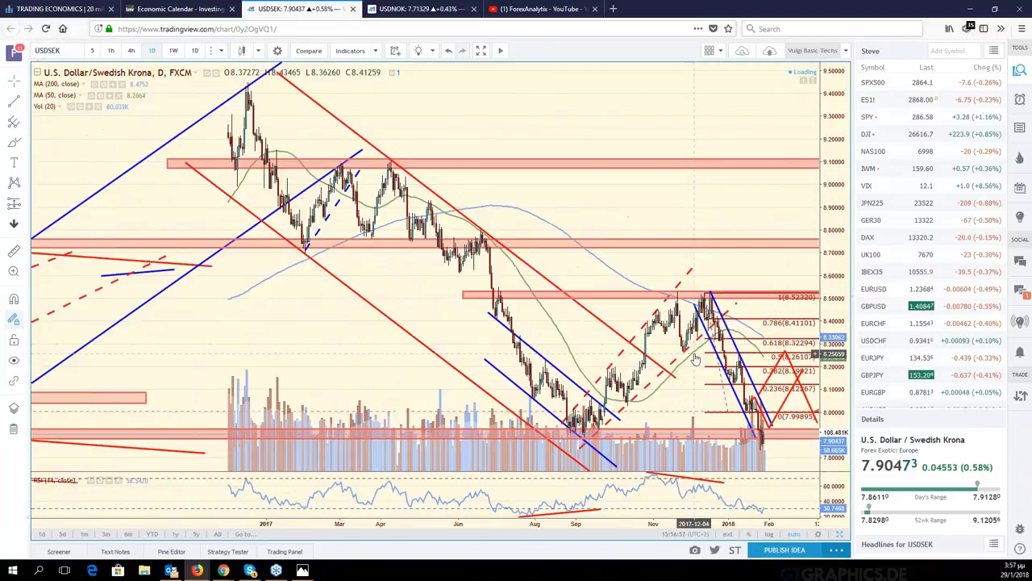
{"action": "scroll", "coordinate": [695, 358], "scroll_direction": "down", "scroll_amount": 5}
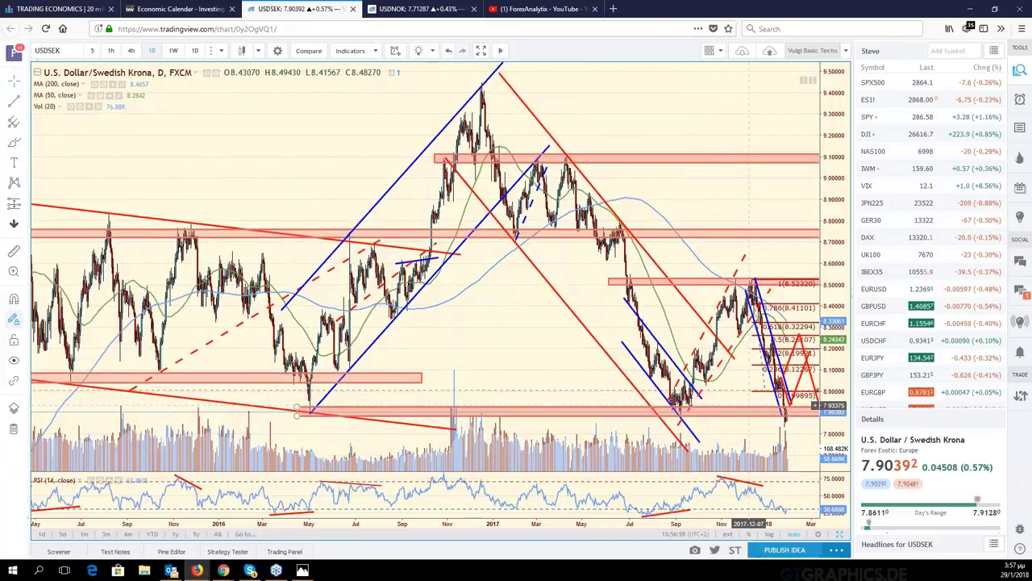
{"action": "scroll", "coordinate": [768, 359], "scroll_direction": "up", "scroll_amount": 3}
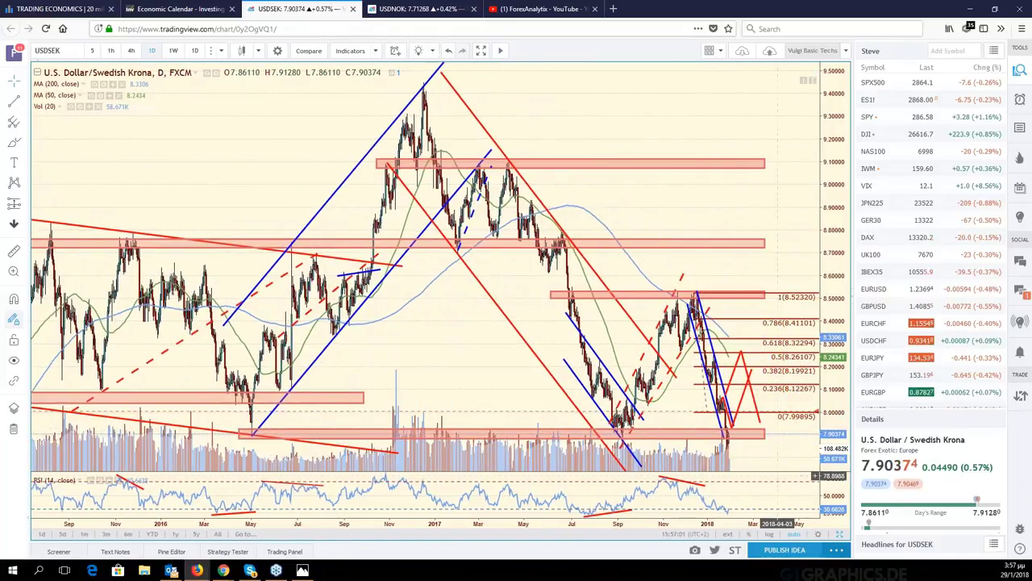
{"action": "left_click_drag", "start_coordinate": [842, 365], "coordinate": [814, 430]}
{"action": "scroll", "coordinate": [815, 430], "scroll_direction": "up", "scroll_amount": 5}
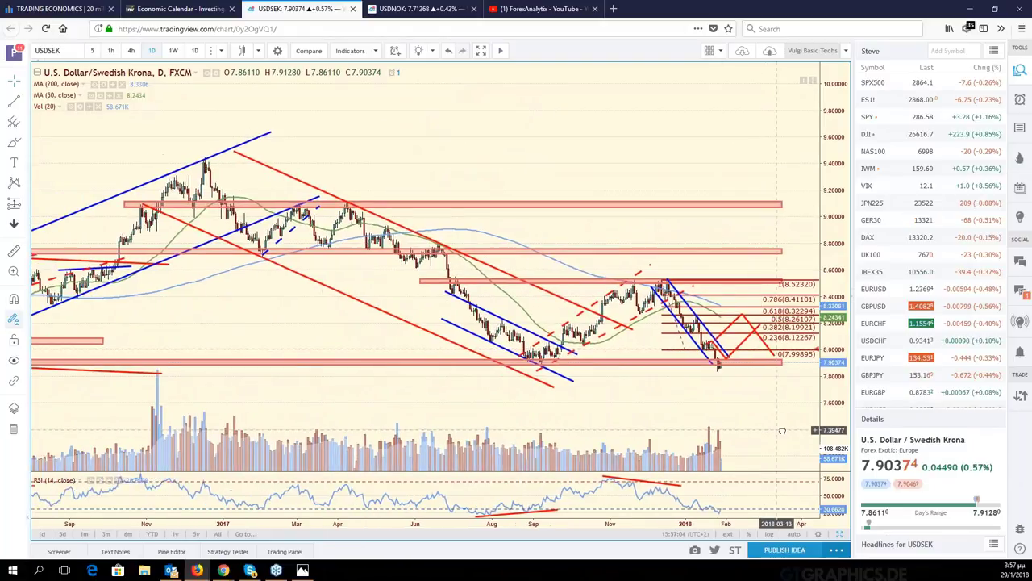
{"action": "scroll", "coordinate": [815, 353], "scroll_direction": "up", "scroll_amount": 4}
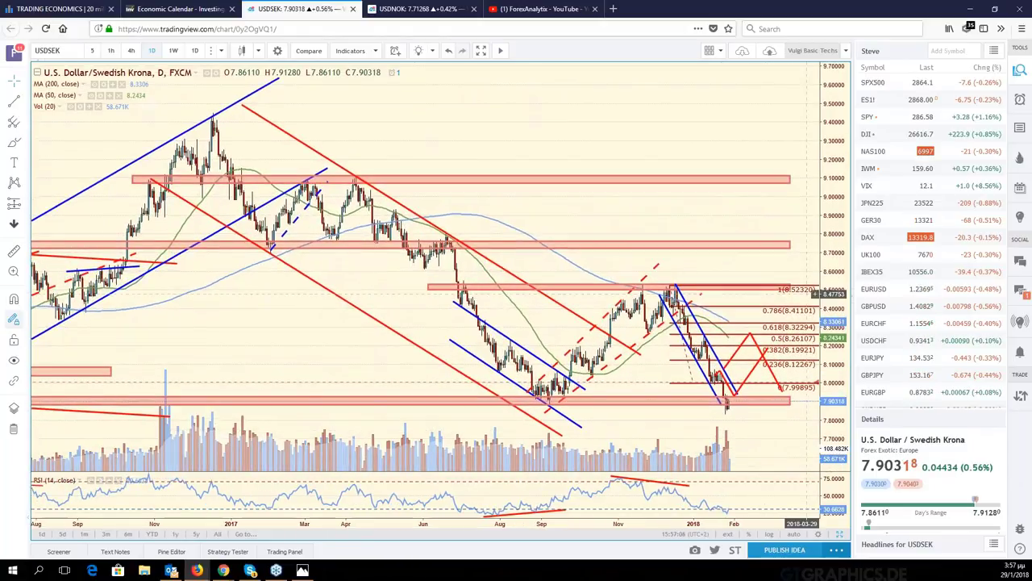
{"action": "scroll", "coordinate": [774, 331], "scroll_direction": "up", "scroll_amount": 3}
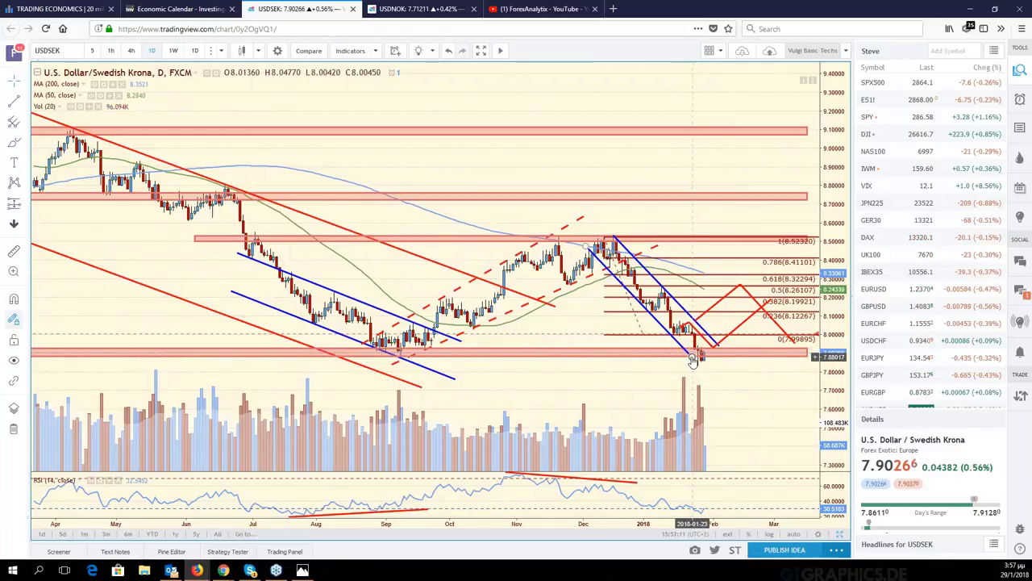
Extend the steep blue trend line down-right past the latest candles and auto-fit the price scale
{"action": "left_click_drag", "start_coordinate": [692, 361], "coordinate": [710, 375]}
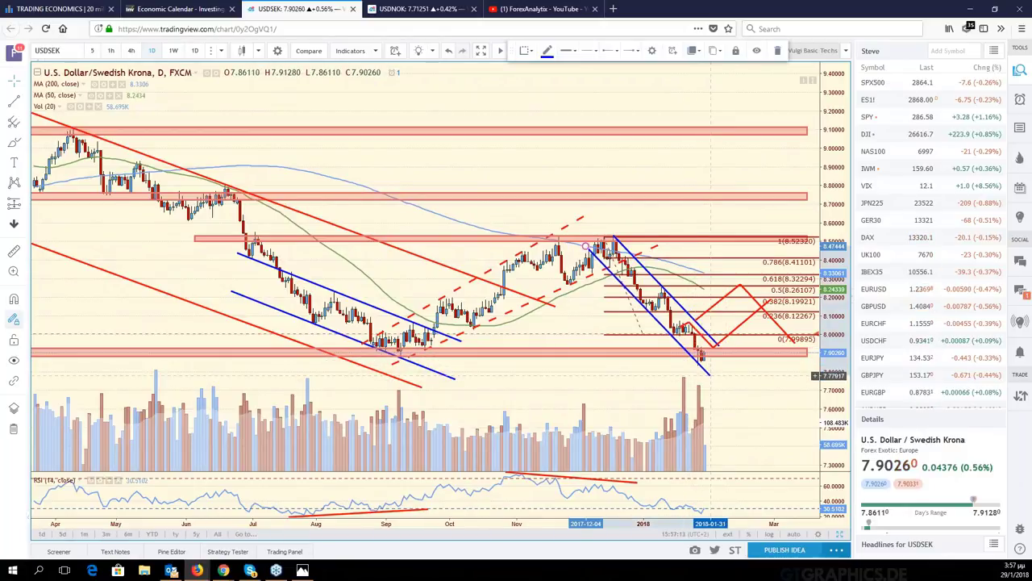
{"action": "left_click", "coordinate": [734, 387]}
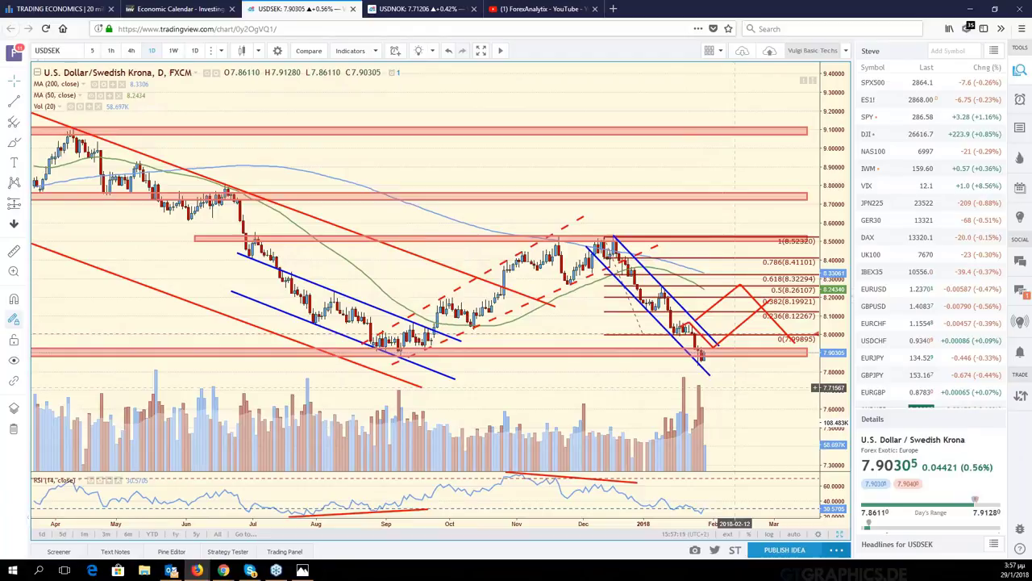
{"action": "scroll", "coordinate": [734, 388], "scroll_direction": "down", "scroll_amount": 2}
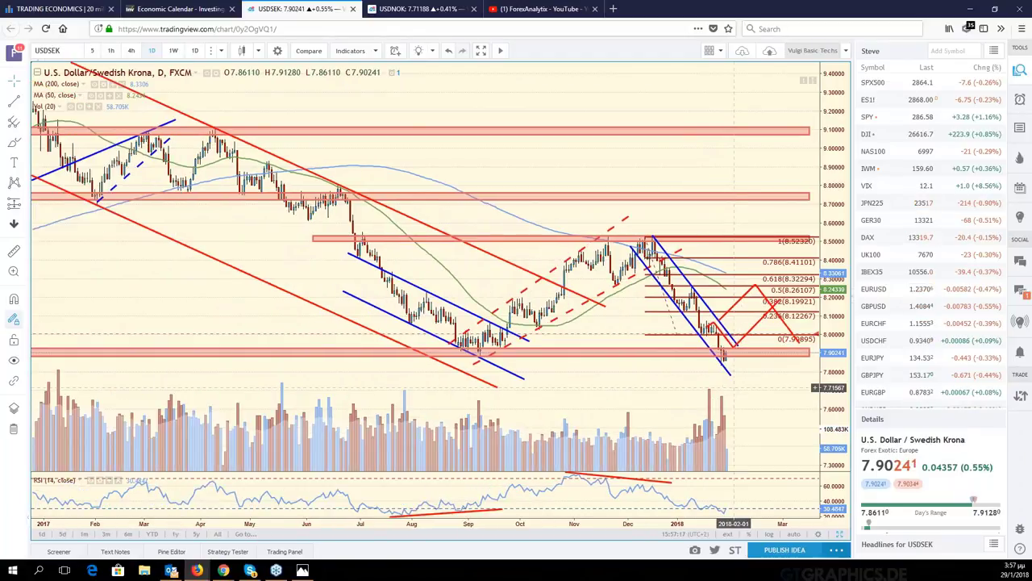
{"action": "scroll", "coordinate": [734, 388], "scroll_direction": "up", "scroll_amount": 3}
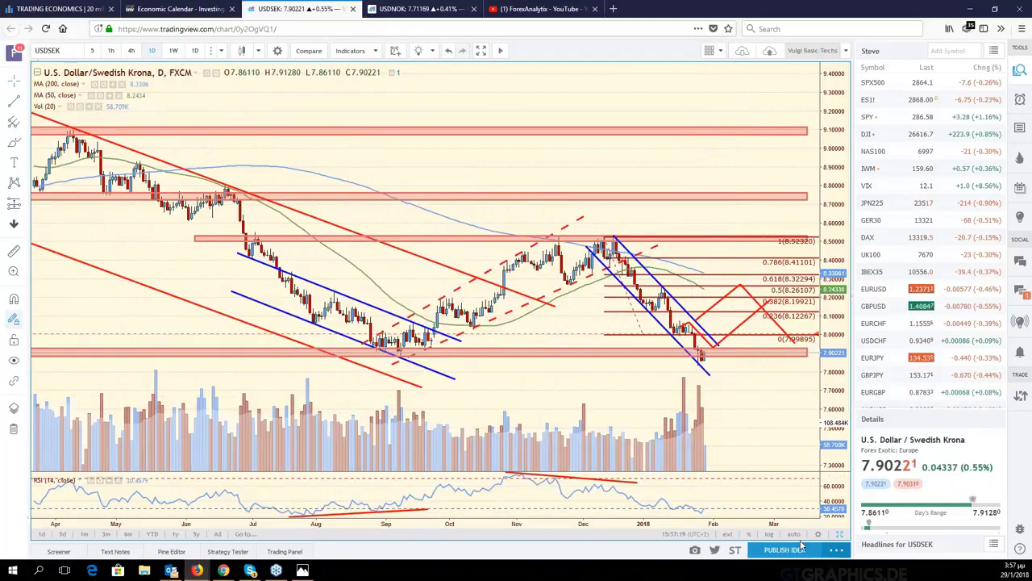
{"action": "left_click", "coordinate": [794, 533]}
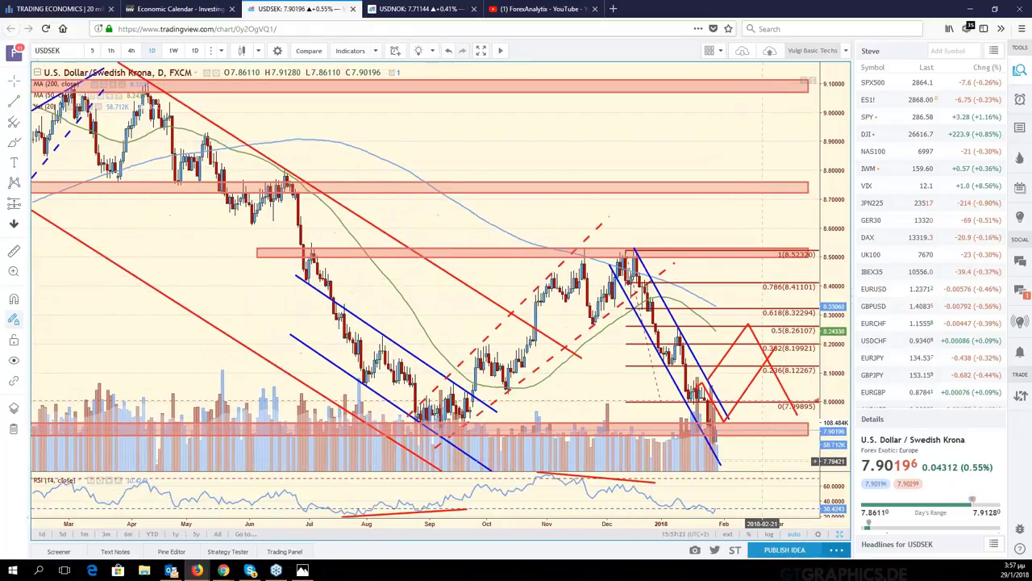
{"action": "left_click_drag", "start_coordinate": [763, 462], "coordinate": [797, 453]}
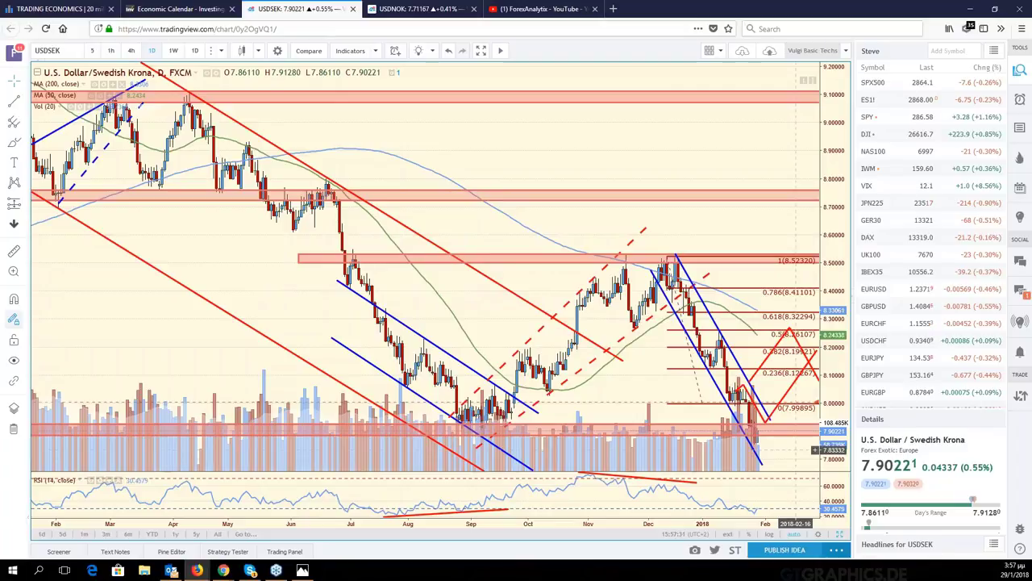
Zoom the USD/SEK daily chart out to 2008 and measure from the latest bars to September 2017
{"action": "scroll", "coordinate": [684, 408], "scroll_direction": "down", "scroll_amount": 3}
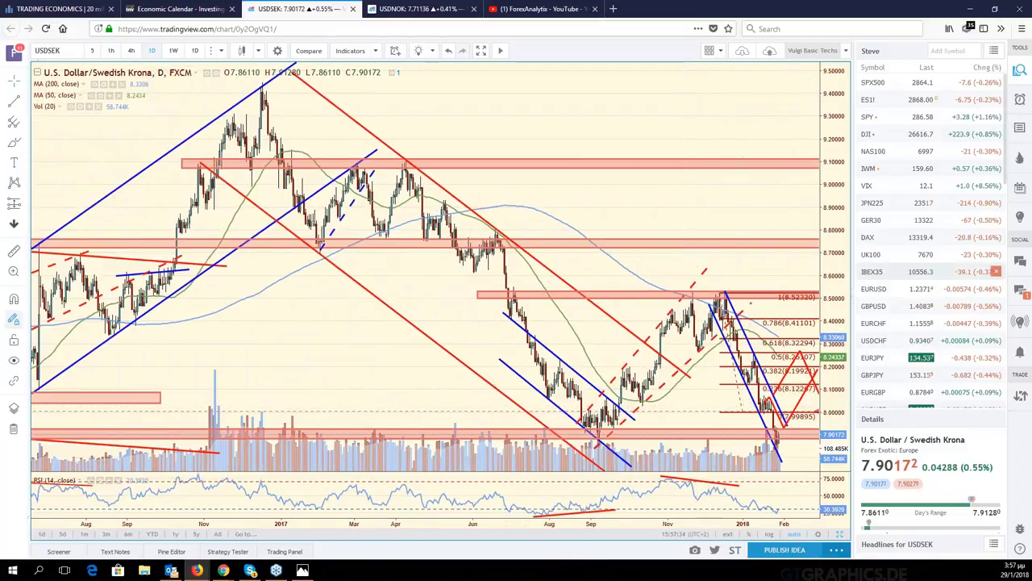
{"action": "left_click_drag", "start_coordinate": [731, 420], "coordinate": [685, 340]}
{"action": "scroll", "coordinate": [686, 341], "scroll_direction": "down", "scroll_amount": 4}
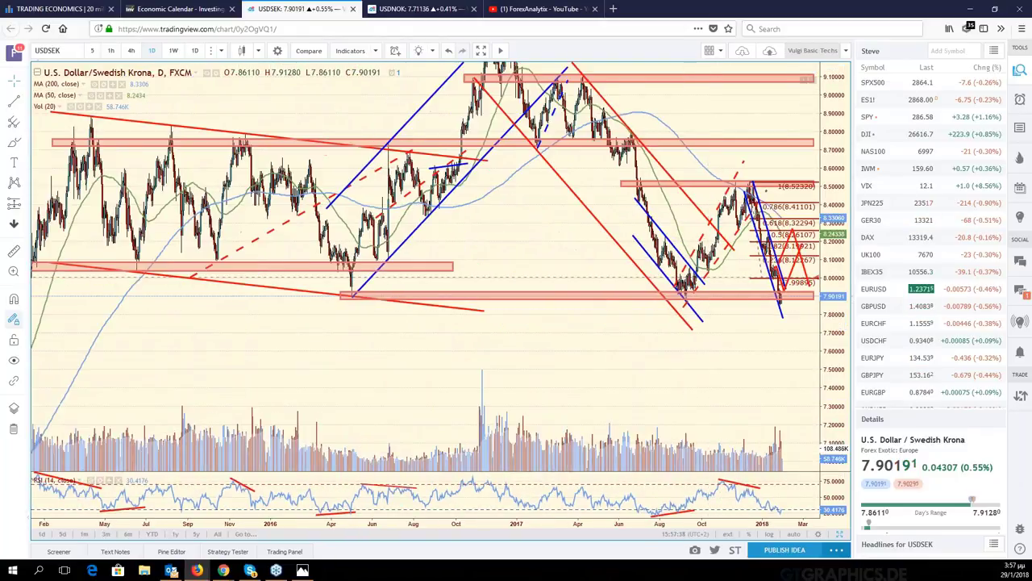
{"action": "scroll", "coordinate": [685, 378], "scroll_direction": "down", "scroll_amount": 2}
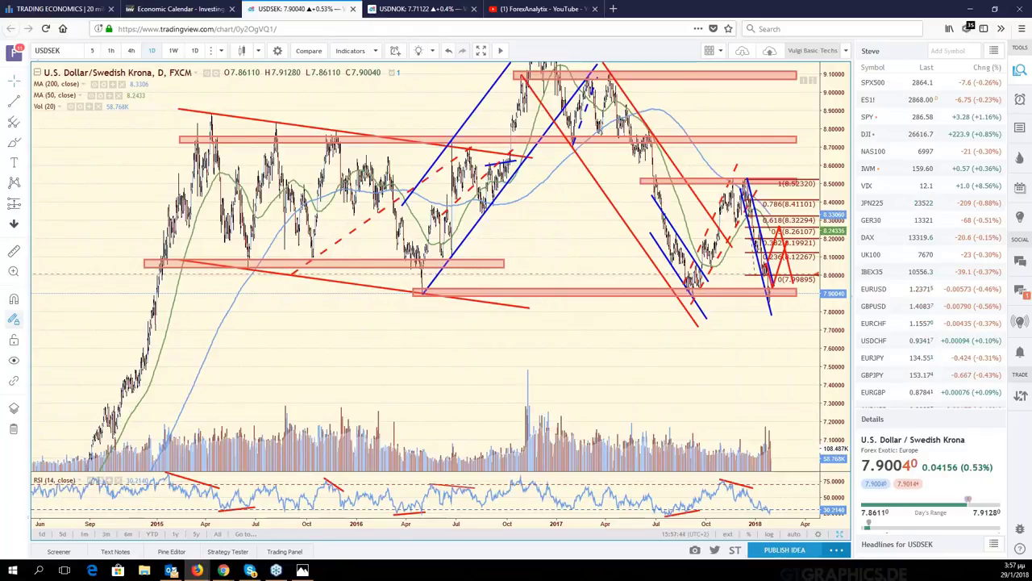
{"action": "scroll", "coordinate": [788, 390], "scroll_direction": "down", "scroll_amount": 3}
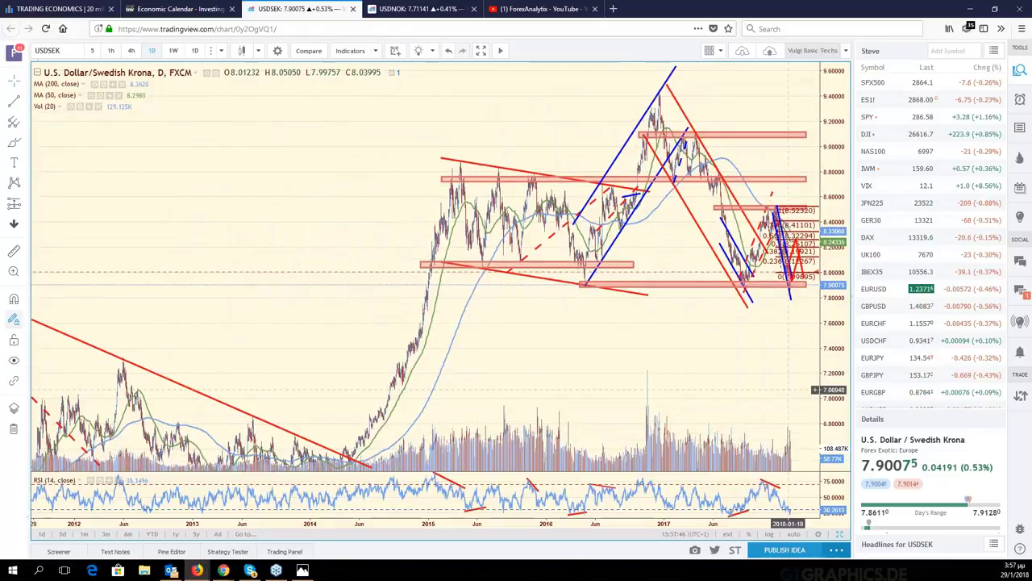
{"action": "left_click_drag", "start_coordinate": [816, 389], "coordinate": [778, 331]}
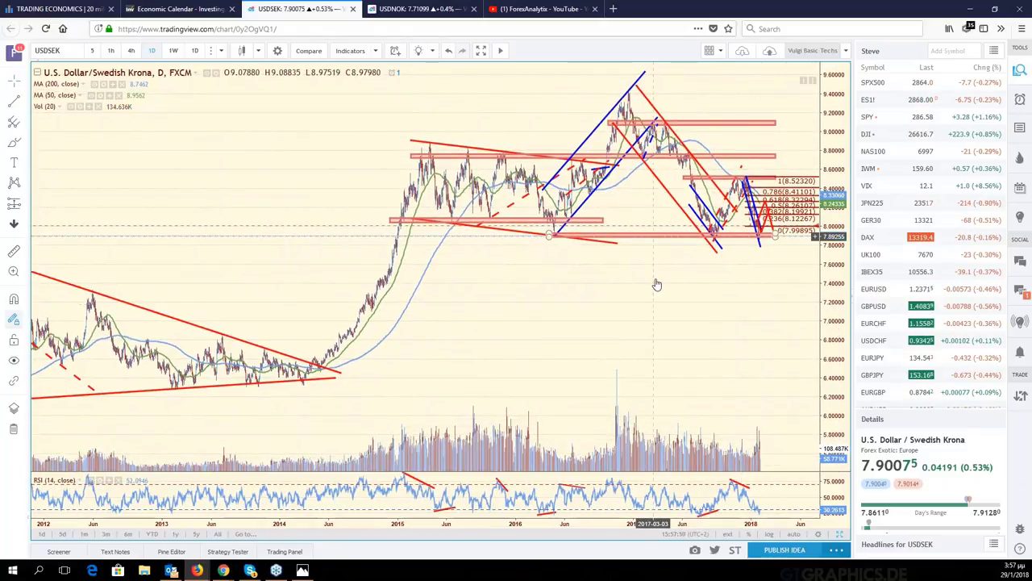
{"action": "scroll", "coordinate": [670, 286], "scroll_direction": "right", "scroll_amount": 3}
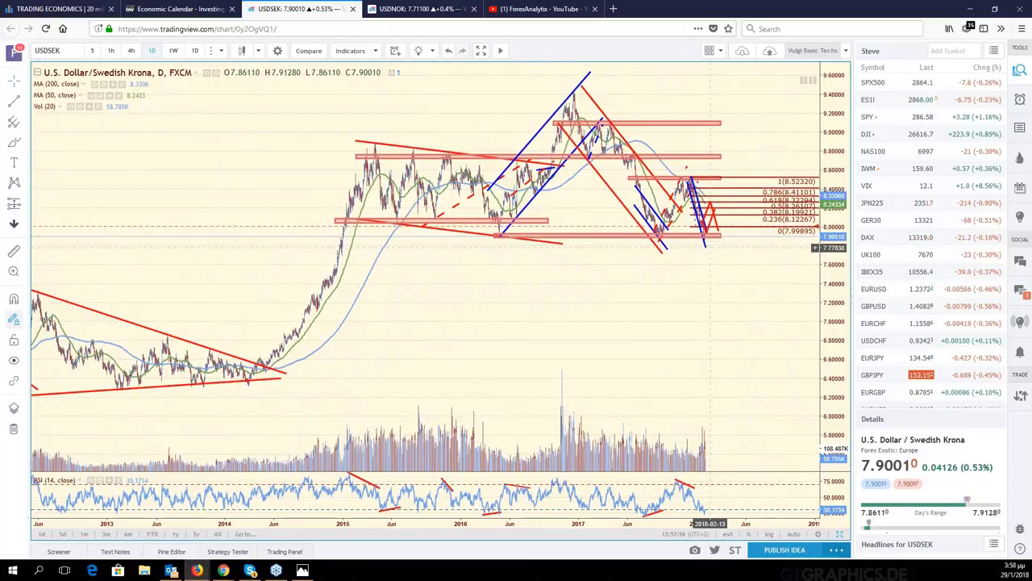
{"action": "scroll", "coordinate": [710, 248], "scroll_direction": "down", "scroll_amount": 5}
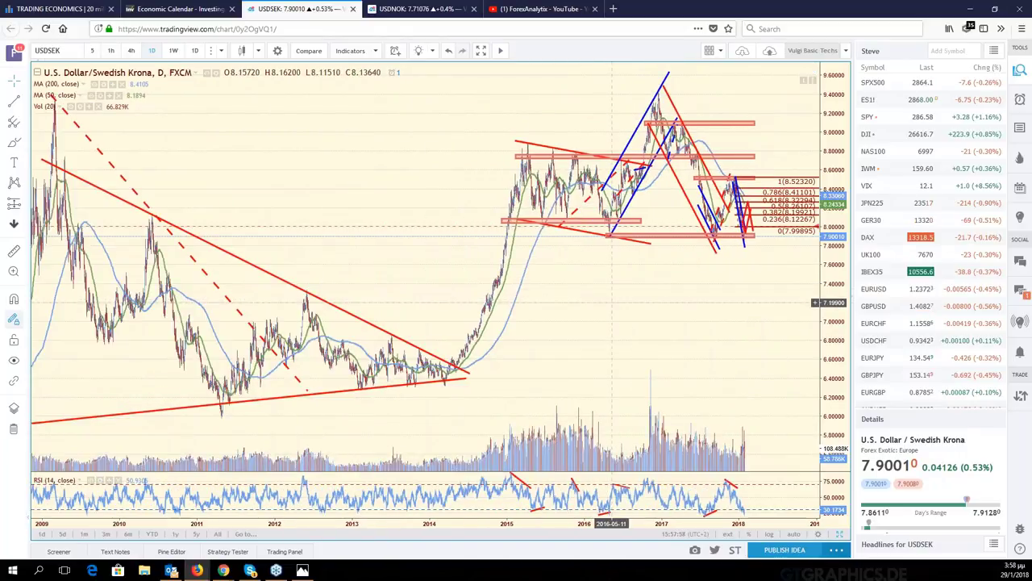
{"action": "scroll", "coordinate": [611, 302], "scroll_direction": "down", "scroll_amount": 2}
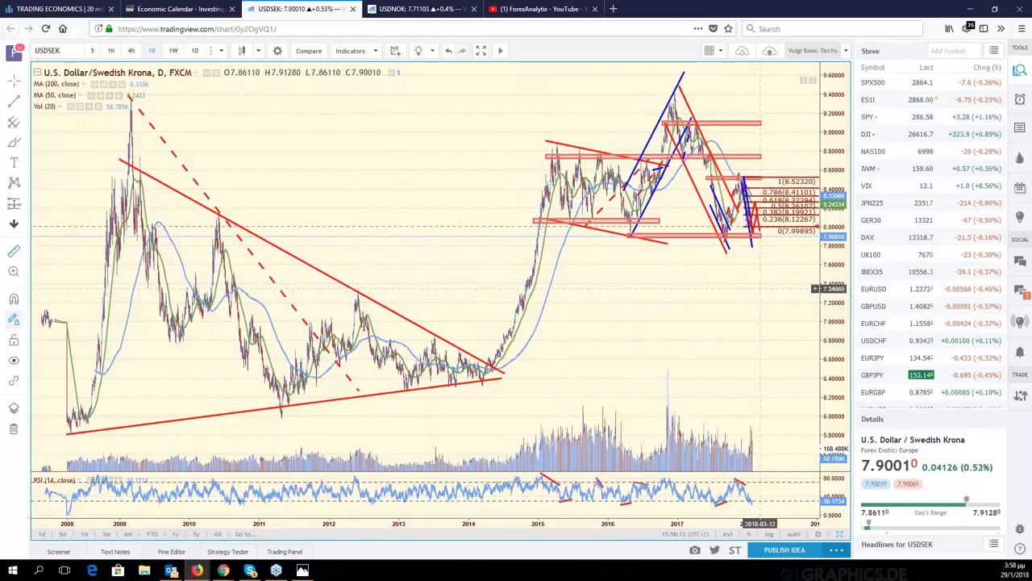
{"action": "left_click", "coordinate": [765, 290]}
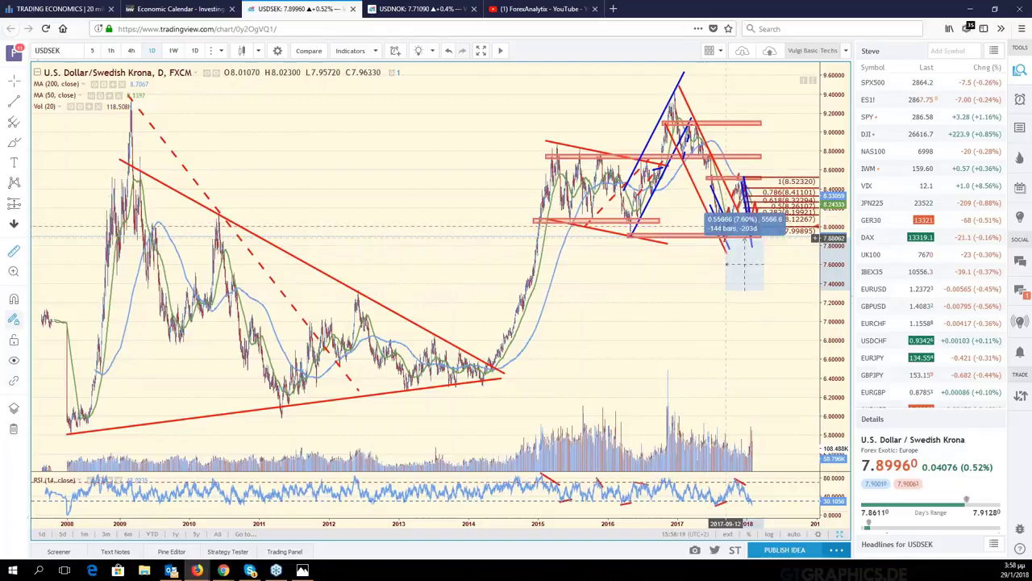
Clear the measure box and zoom the USD/SEK chart in on February 2017 through April 2018
{"action": "left_click_drag", "start_coordinate": [672, 304], "coordinate": [666, 308]}
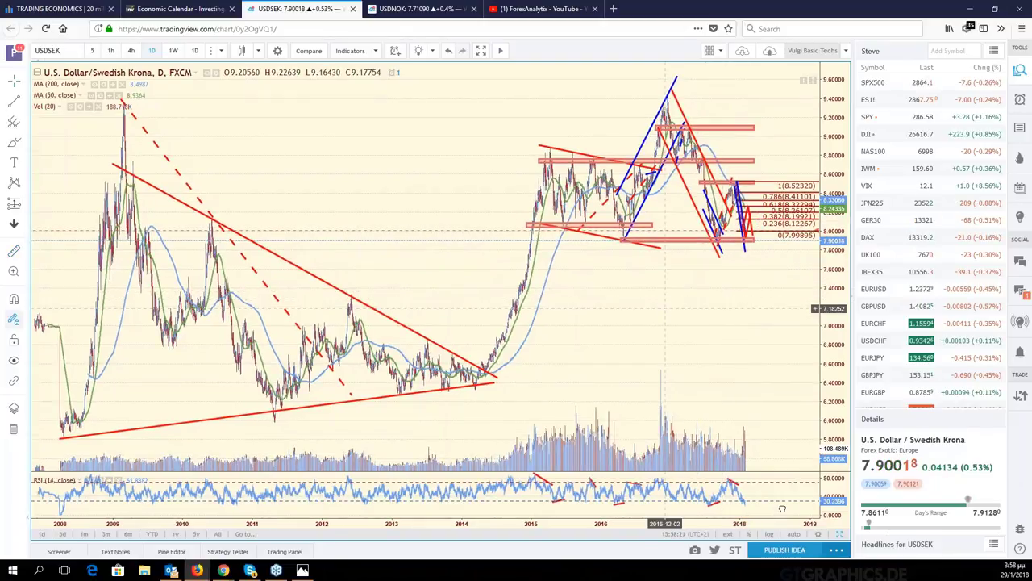
{"action": "scroll", "coordinate": [803, 452], "scroll_direction": "up", "scroll_amount": 8}
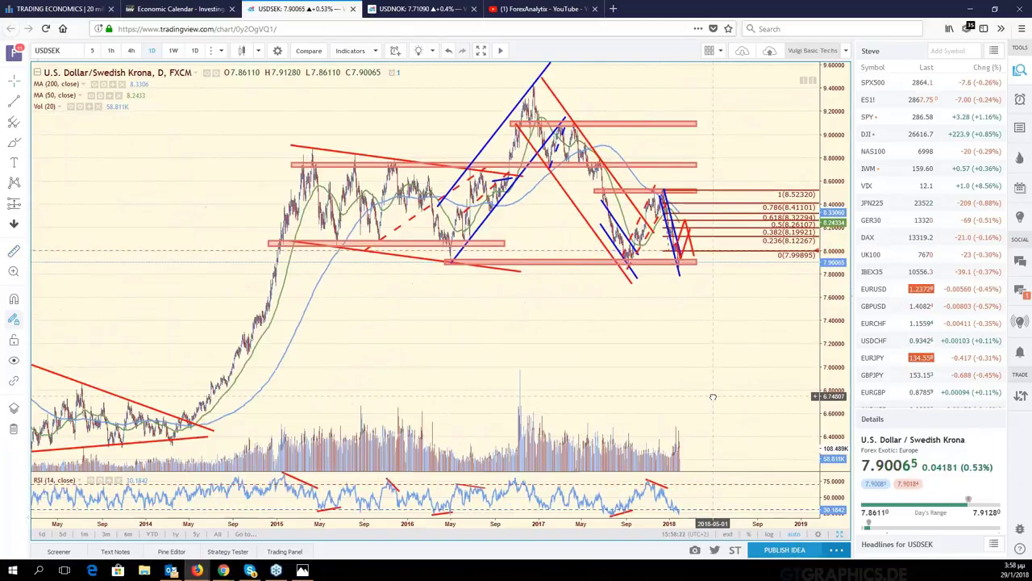
{"action": "right_click", "coordinate": [602, 417]}
{"action": "scroll", "coordinate": [756, 406], "scroll_direction": "down", "scroll_amount": 6}
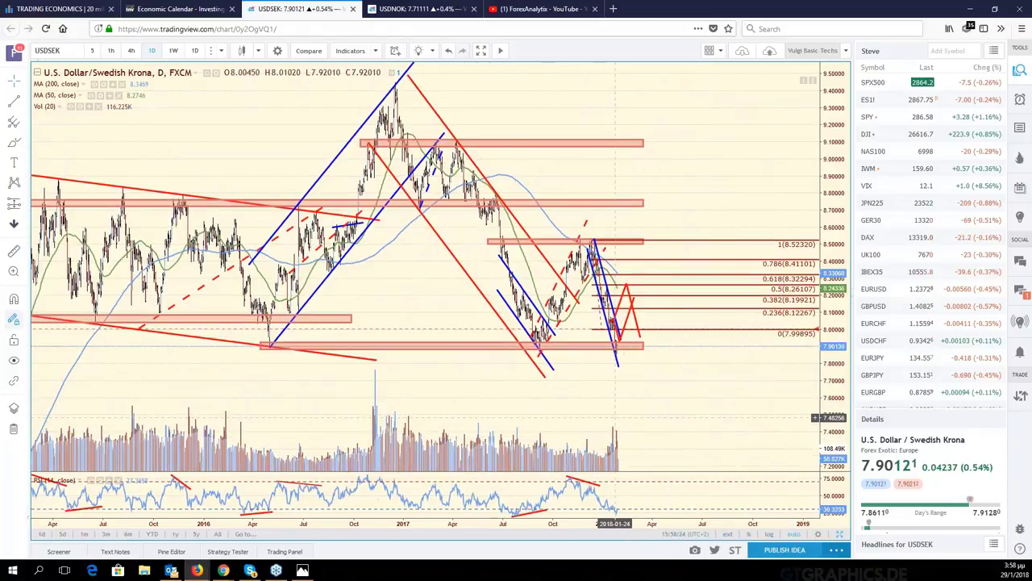
{"action": "scroll", "coordinate": [756, 406], "scroll_direction": "up", "scroll_amount": 5}
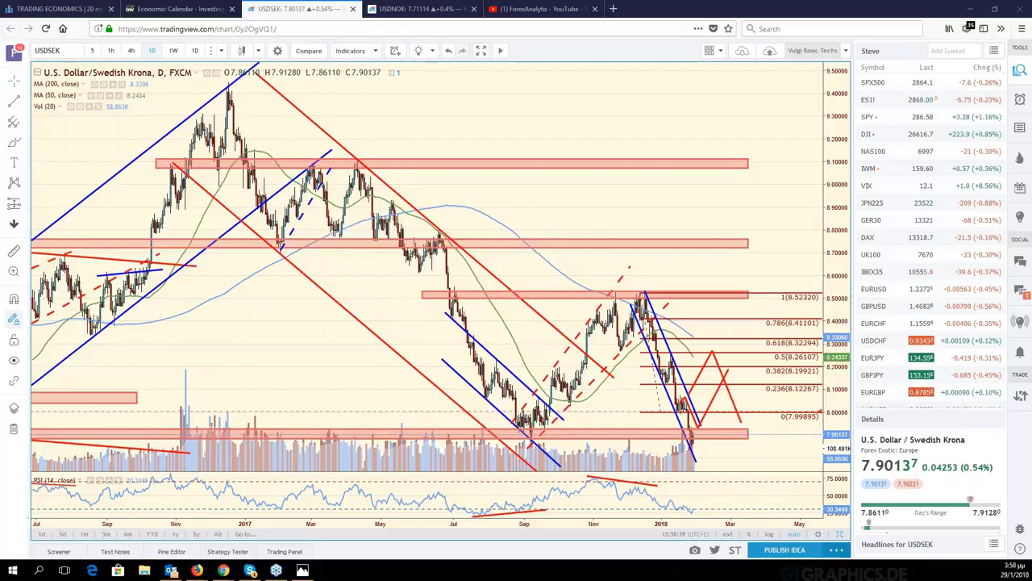
{"action": "scroll", "coordinate": [748, 431], "scroll_direction": "up", "scroll_amount": 4}
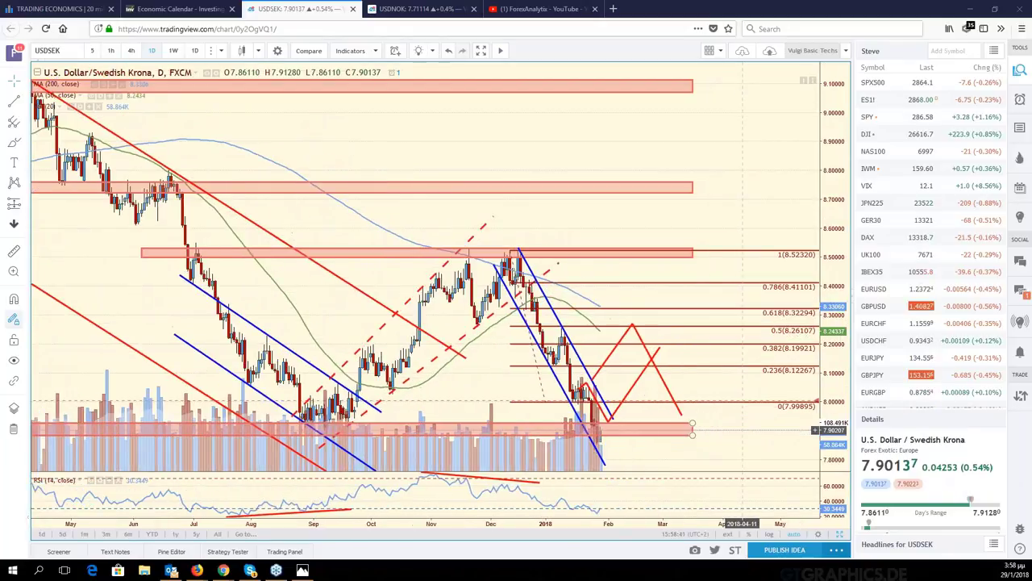
{"action": "left_click_drag", "start_coordinate": [736, 440], "coordinate": [803, 440]}
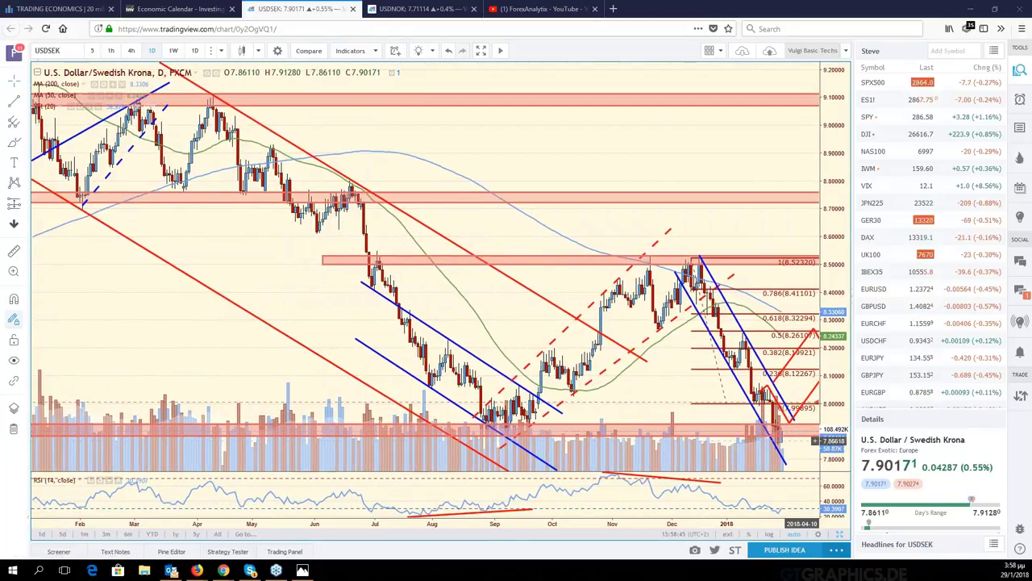
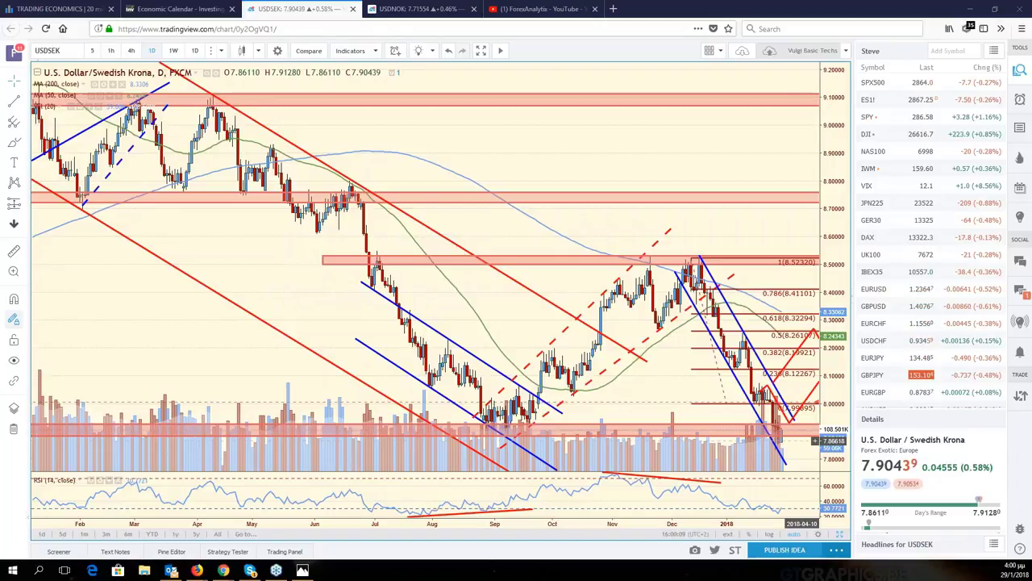
Restore the six-chart grid and zoom the US Dollar Index chart
{"action": "left_click", "coordinate": [840, 535]}
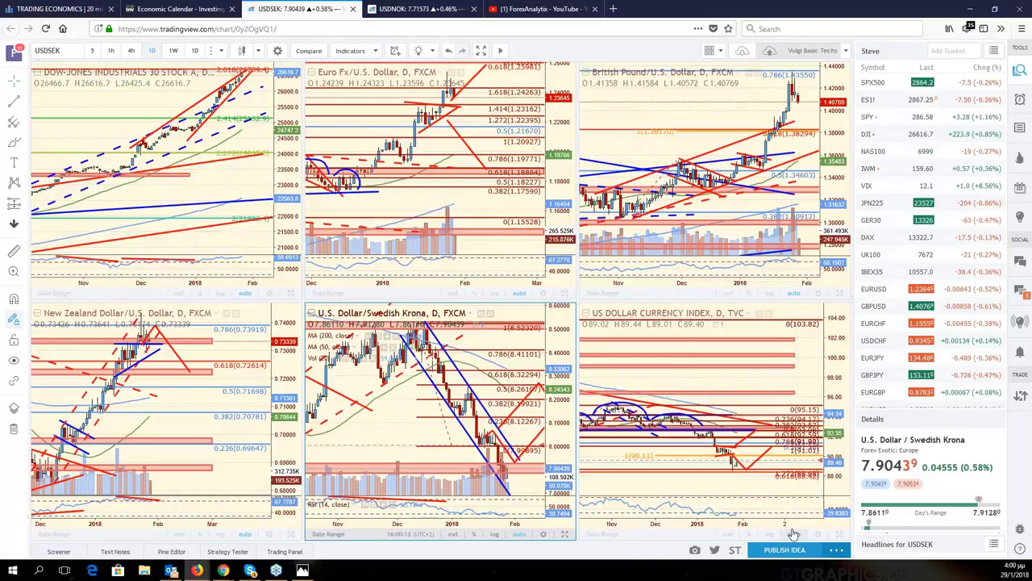
{"action": "left_click", "coordinate": [743, 456]}
{"action": "scroll", "coordinate": [743, 456], "scroll_direction": "up", "scroll_amount": 3}
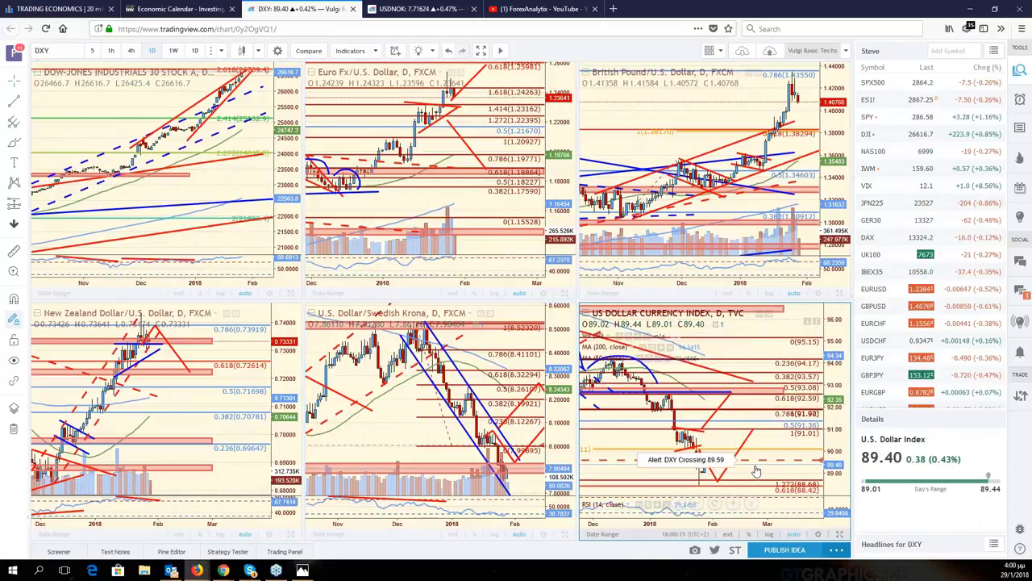
{"action": "scroll", "coordinate": [837, 474], "scroll_direction": "down", "scroll_amount": 4}
{"action": "scroll", "coordinate": [837, 474], "scroll_direction": "up", "scroll_amount": 2}
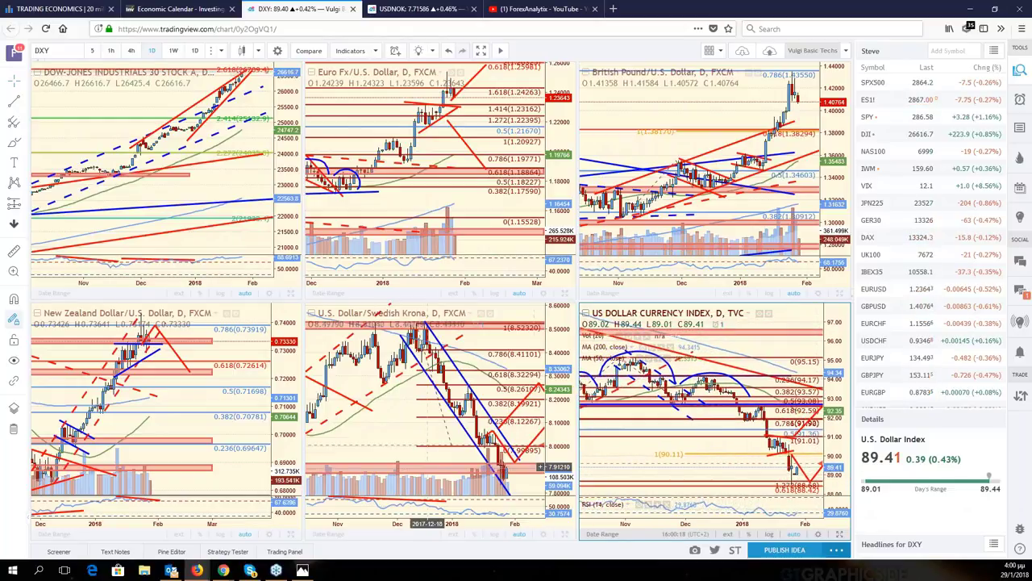
Pan the USD/SEK, NZD/USD, Dow and EUR/USD charts to earlier bars, leaving EUR/USD active
{"action": "left_click_drag", "start_coordinate": [400, 434], "coordinate": [420, 437]}
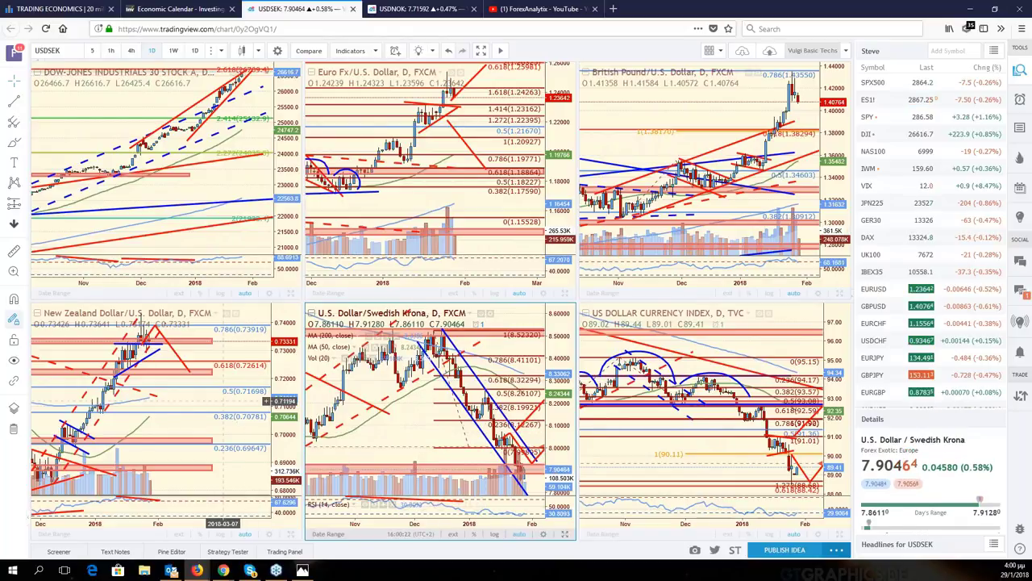
{"action": "left_click_drag", "start_coordinate": [145, 407], "coordinate": [255, 407]}
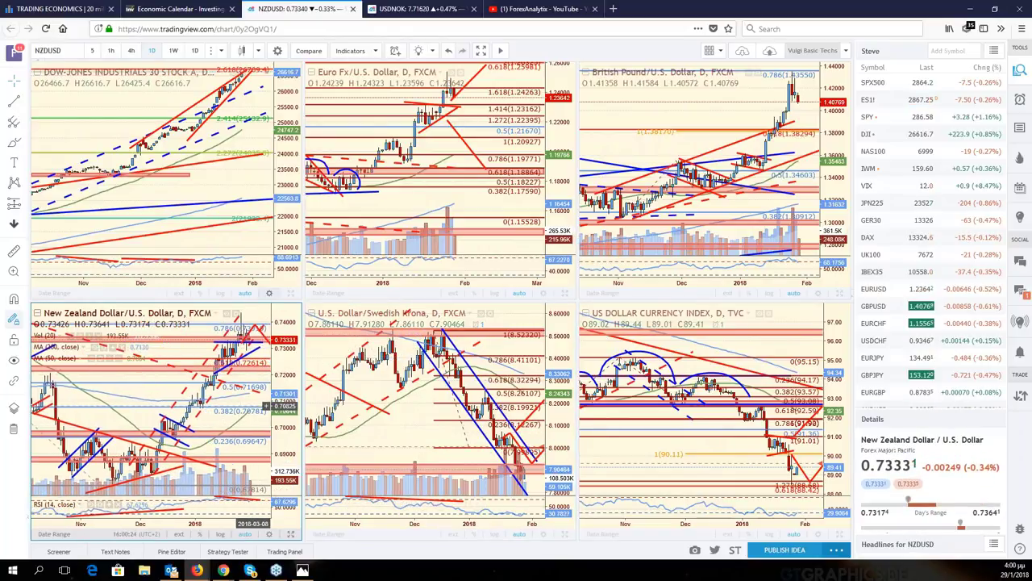
{"action": "left_click", "coordinate": [268, 244]}
{"action": "left_click_drag", "start_coordinate": [269, 245], "coordinate": [284, 244]}
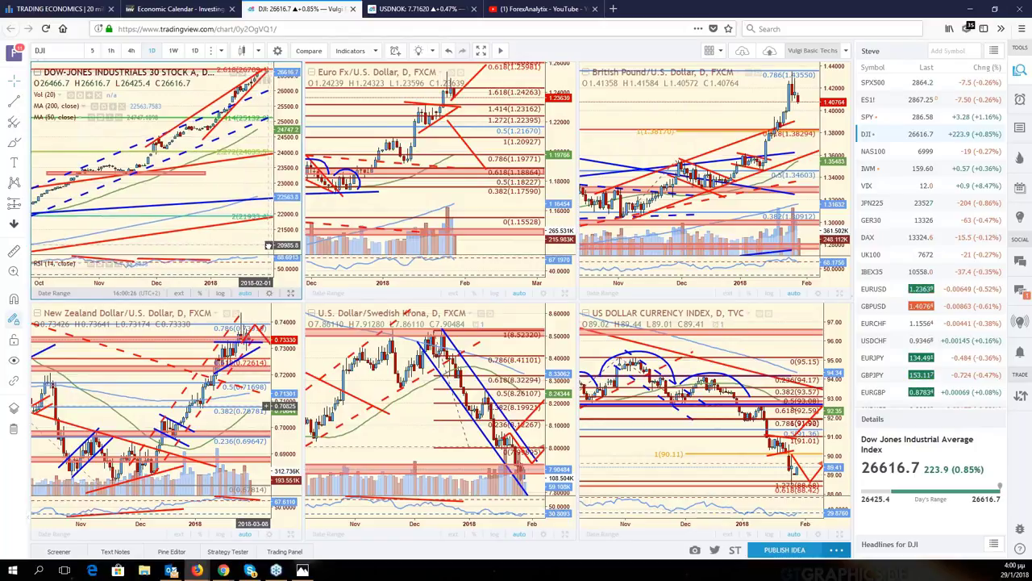
{"action": "scroll", "coordinate": [504, 228], "scroll_direction": "down", "scroll_amount": 1}
{"action": "scroll", "coordinate": [504, 228], "scroll_direction": "down", "scroll_amount": 3}
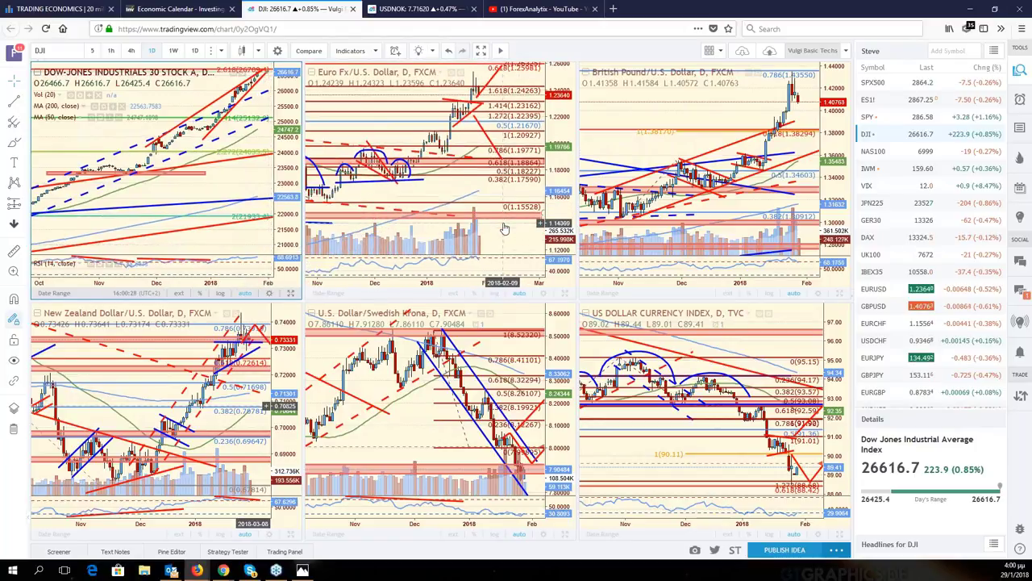
{"action": "left_click", "coordinate": [539, 212]}
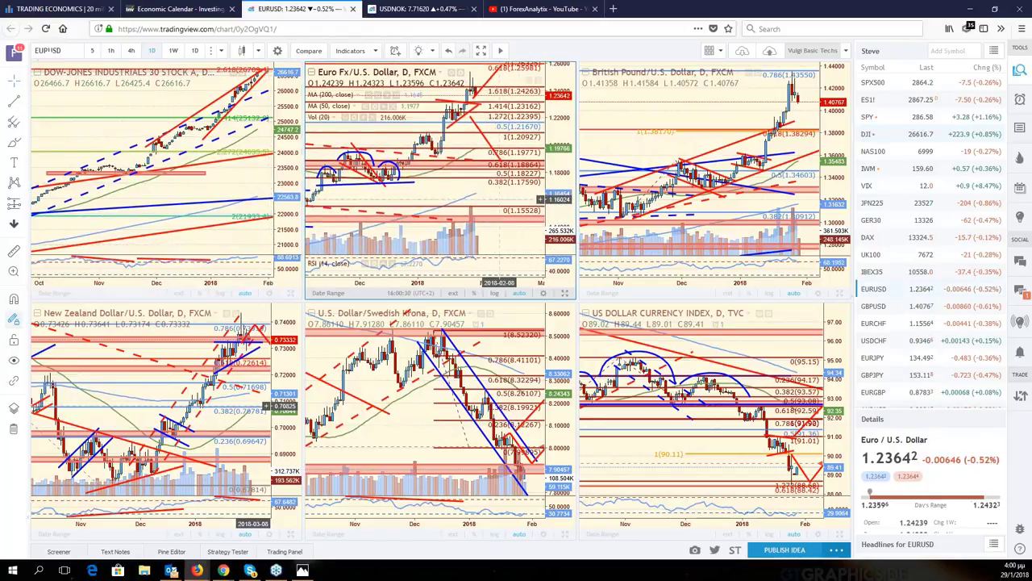
{"action": "left_click_drag", "start_coordinate": [539, 212], "coordinate": [551, 211]}
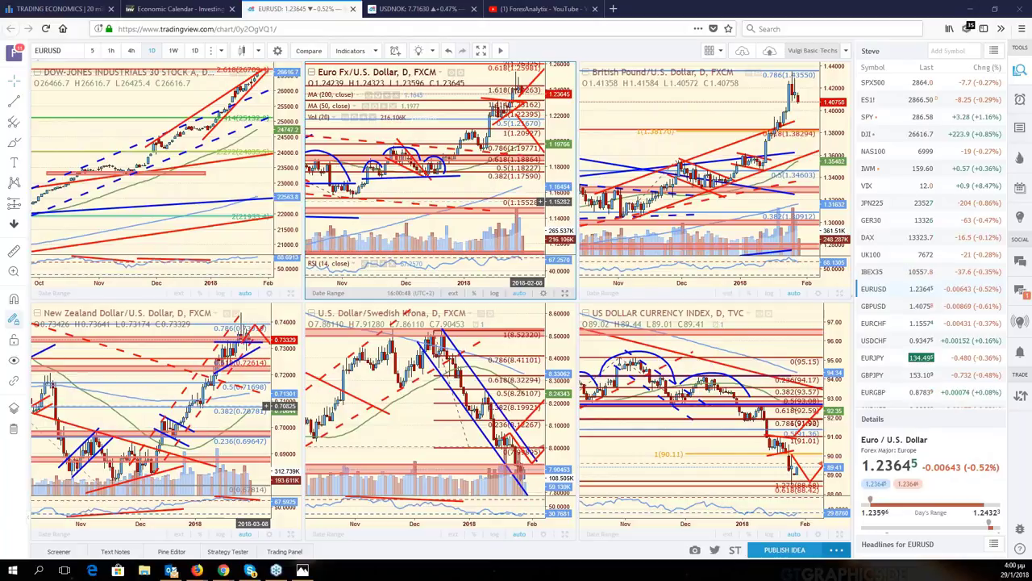
Maximise the EUR/USD pane and switch it to the EURAUD daily chart
{"action": "left_click", "coordinate": [564, 294]}
{"action": "left_click", "coordinate": [63, 51]}
{"action": "type", "text": "EUR"}
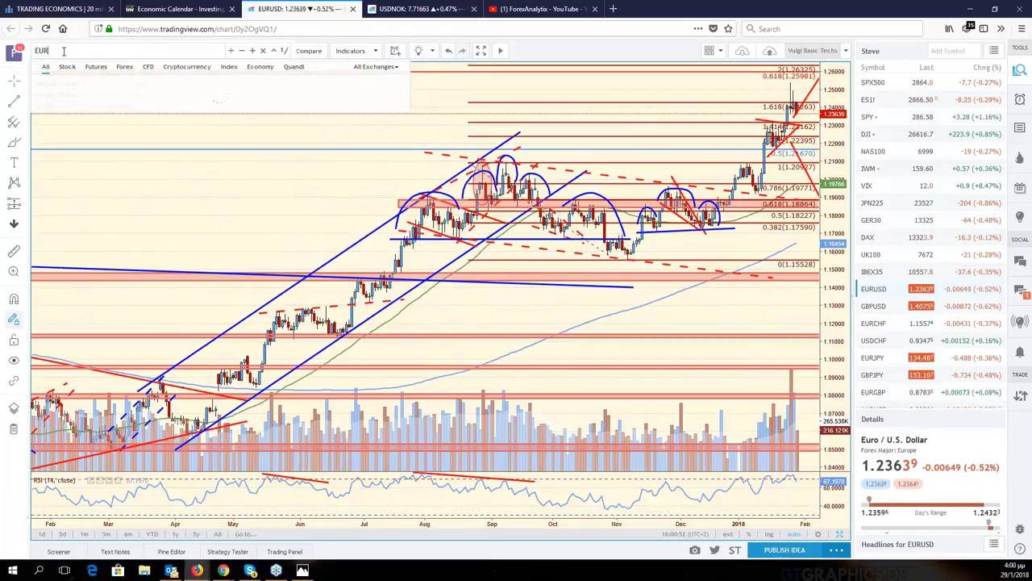
{"action": "type", "text": "AUD"}
{"action": "key", "text": "Return"}
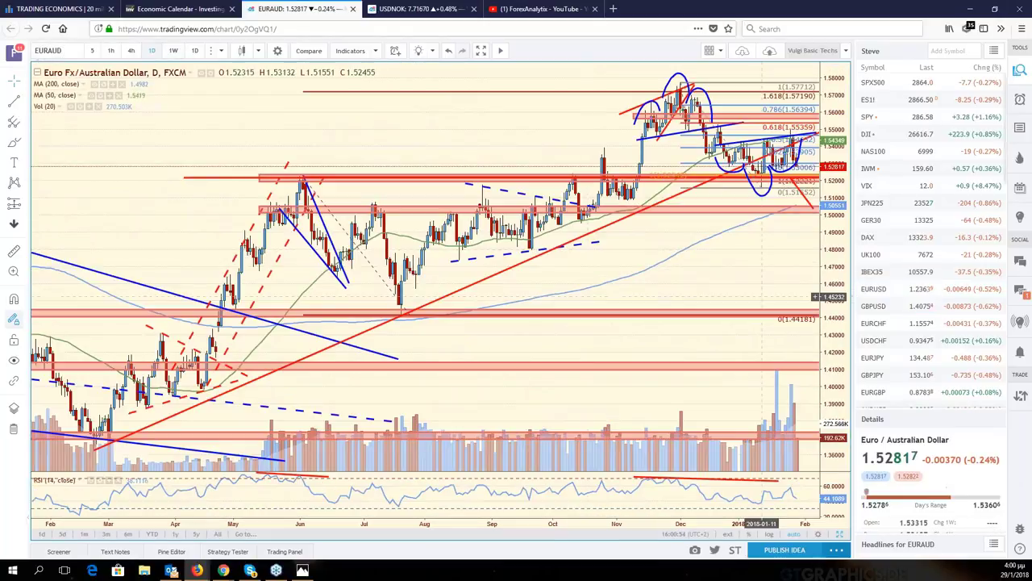
Zoom EURAUD to roughly last April onward and inspect the blue trend line and red support line
{"action": "scroll", "coordinate": [761, 296], "scroll_direction": "up", "scroll_amount": 5}
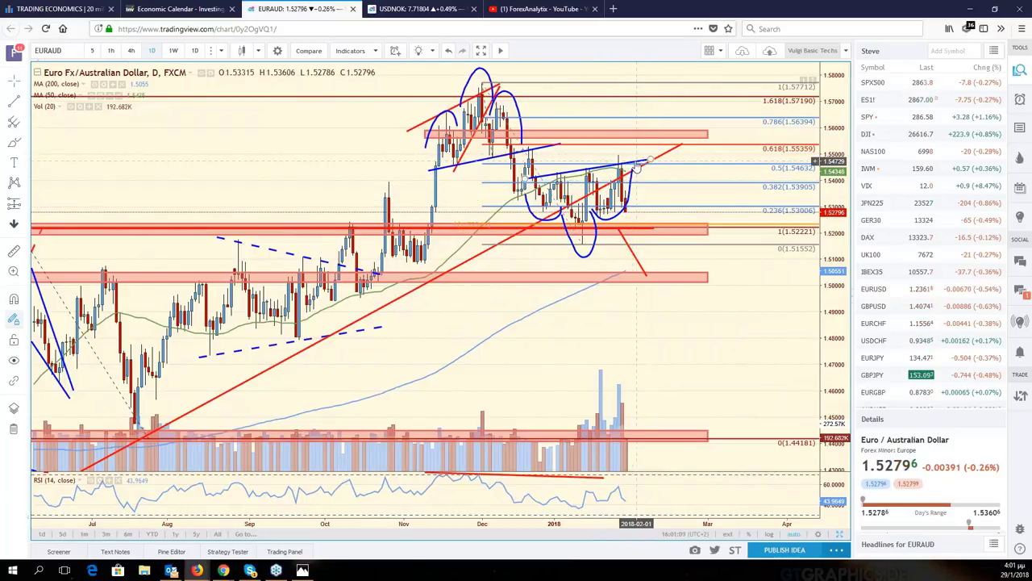
{"action": "scroll", "coordinate": [645, 182], "scroll_direction": "down", "scroll_amount": 3}
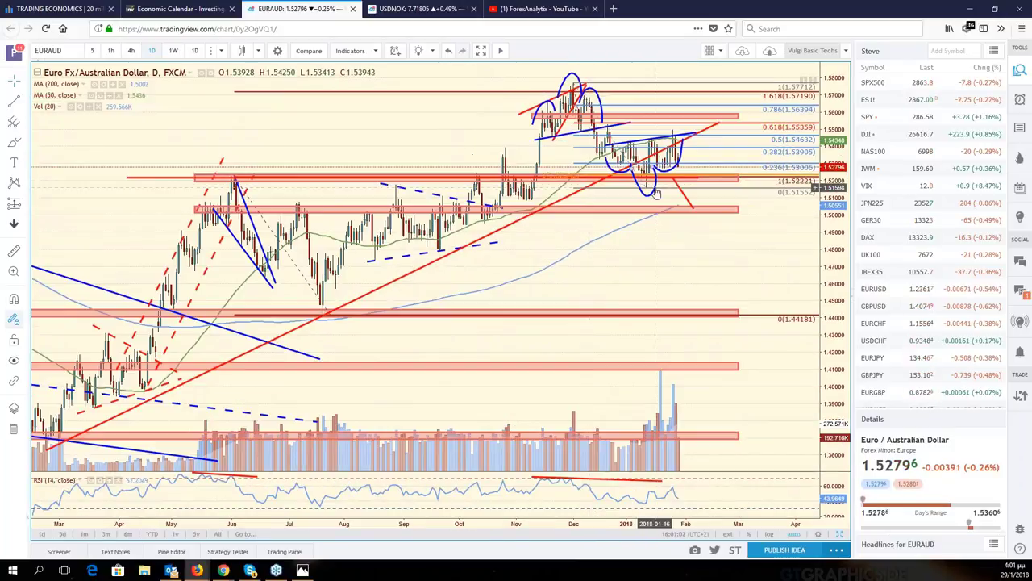
{"action": "scroll", "coordinate": [655, 192], "scroll_direction": "up", "scroll_amount": 3}
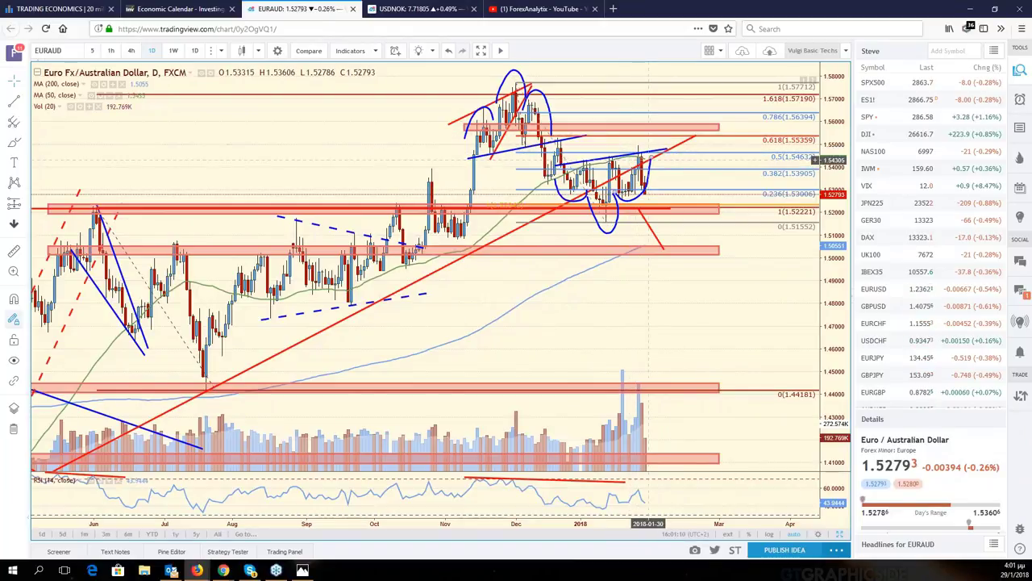
{"action": "scroll", "coordinate": [652, 172], "scroll_direction": "up", "scroll_amount": 1}
{"action": "scroll", "coordinate": [651, 172], "scroll_direction": "up", "scroll_amount": 1}
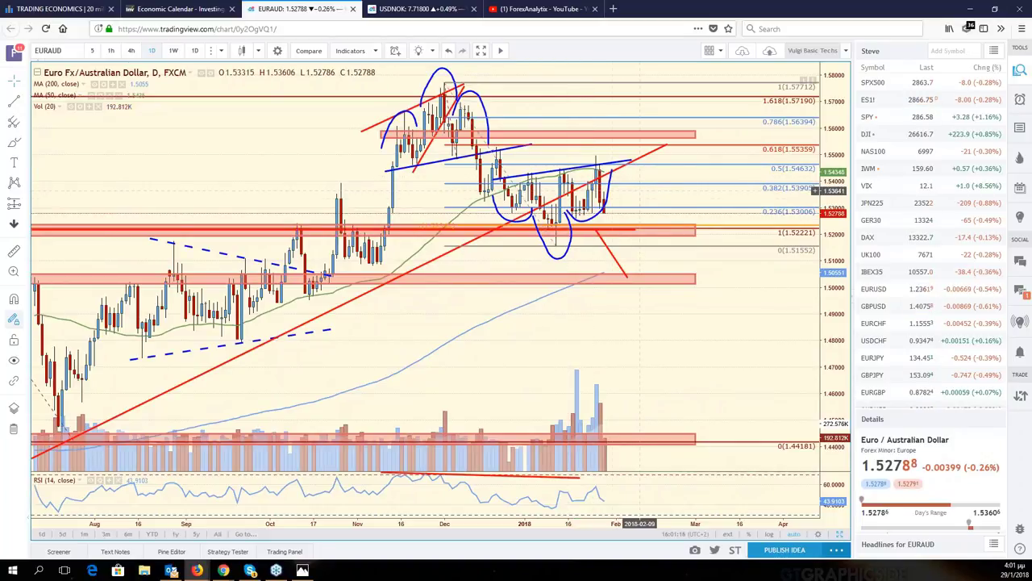
{"action": "left_click", "coordinate": [573, 171]}
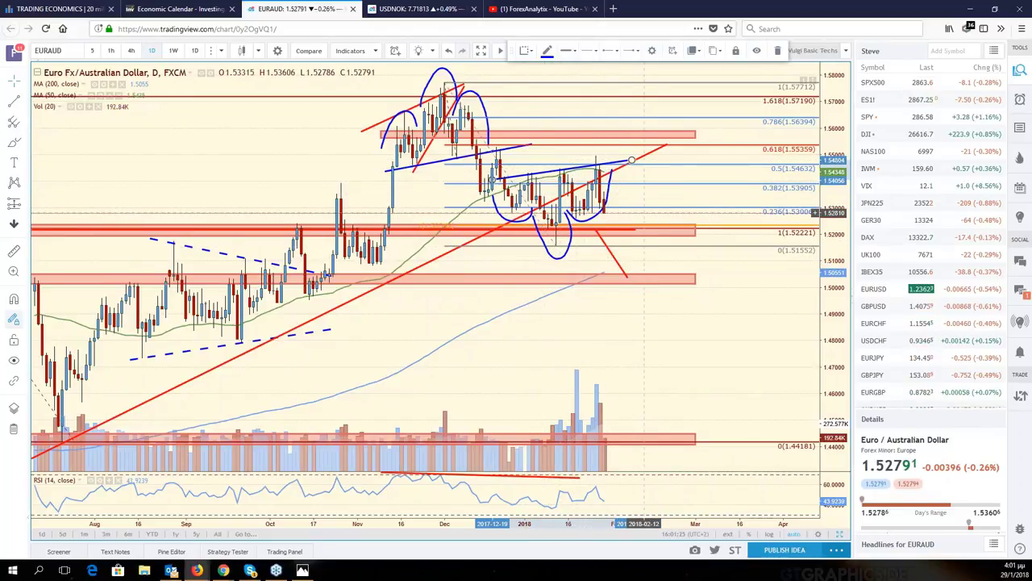
{"action": "scroll", "coordinate": [644, 212], "scroll_direction": "down", "scroll_amount": 2}
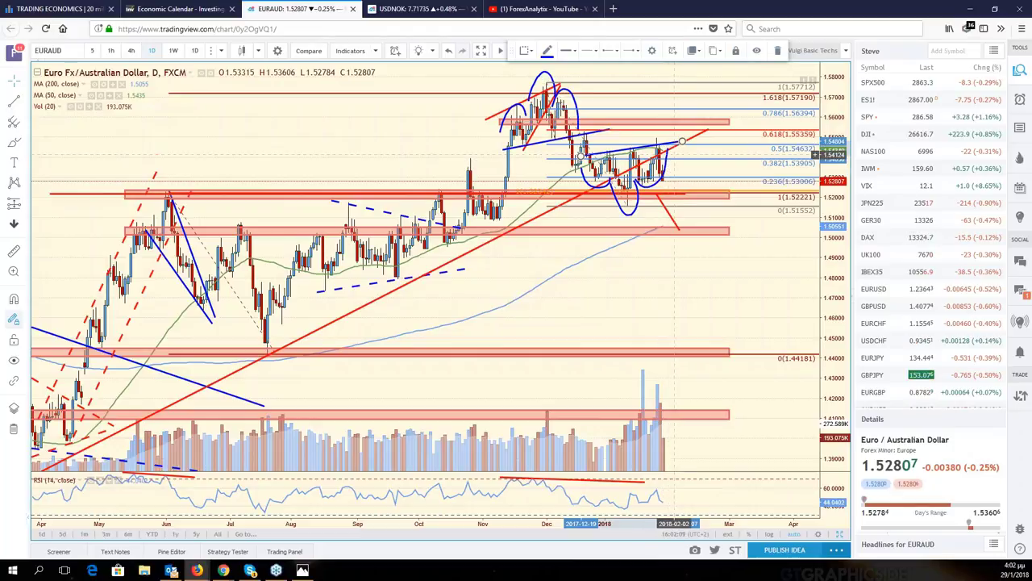
{"action": "left_click", "coordinate": [684, 195]}
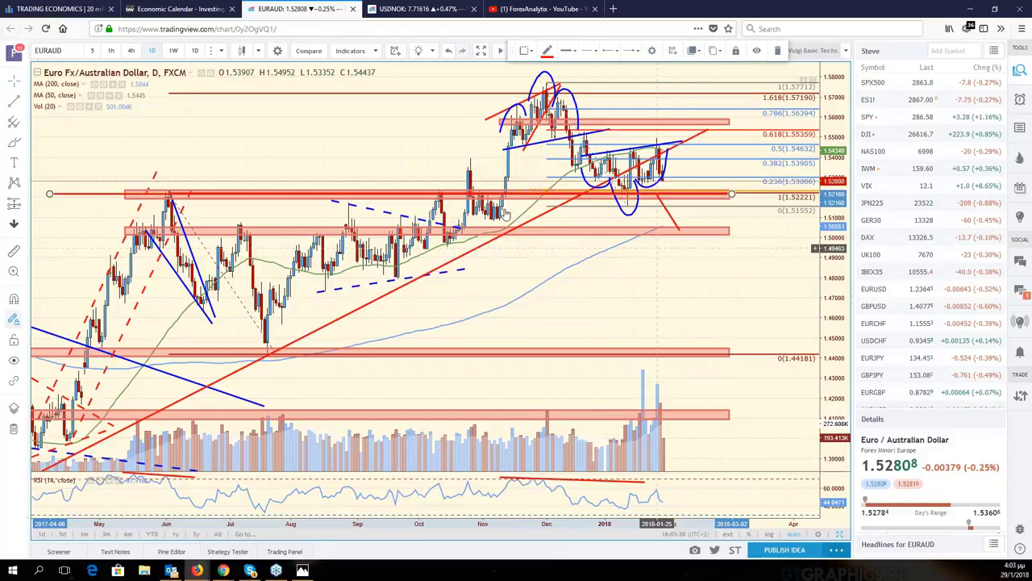
Load the EURNZD chart and extend the red trend line's right end slightly
{"action": "type", "text": "EURN"}
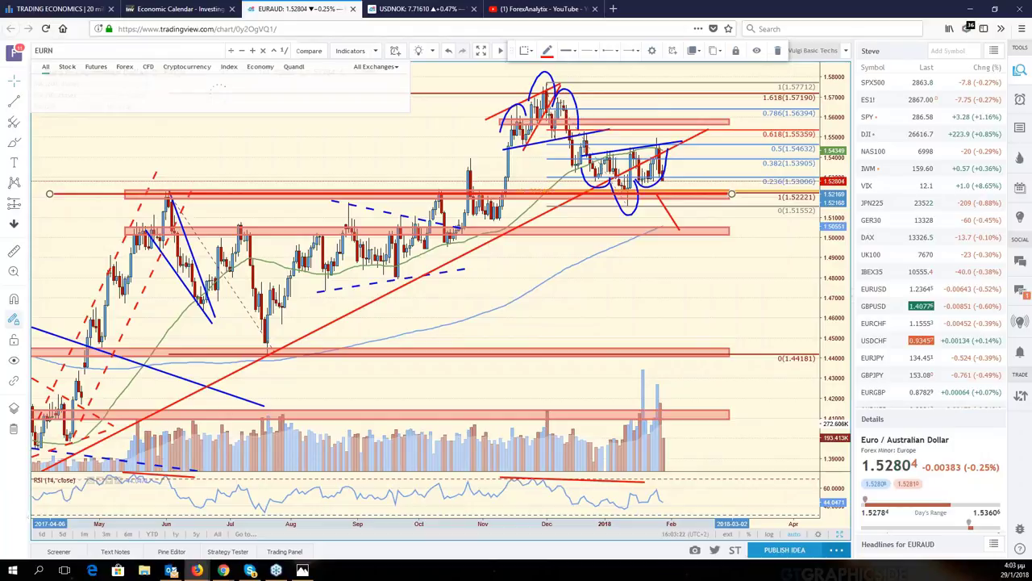
{"action": "type", "text": "ZD"}
{"action": "key", "text": "Return"}
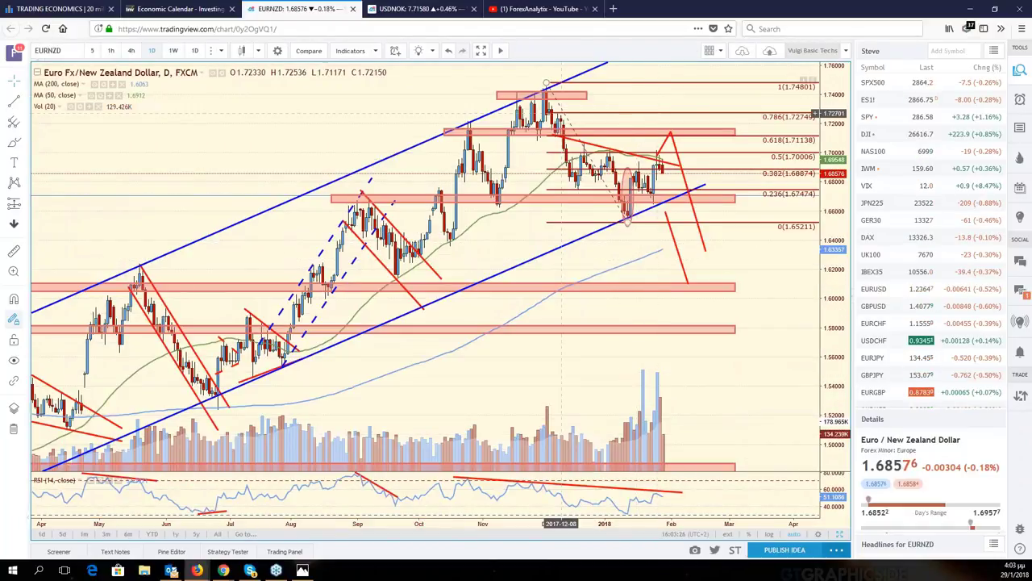
{"action": "left_click", "coordinate": [681, 166]}
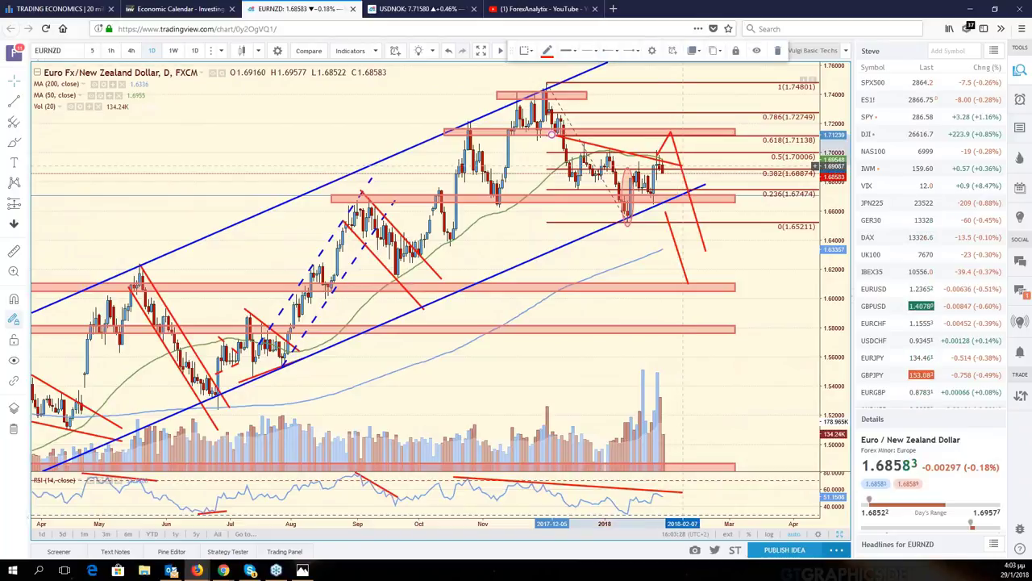
{"action": "left_click_drag", "start_coordinate": [682, 166], "coordinate": [698, 170]}
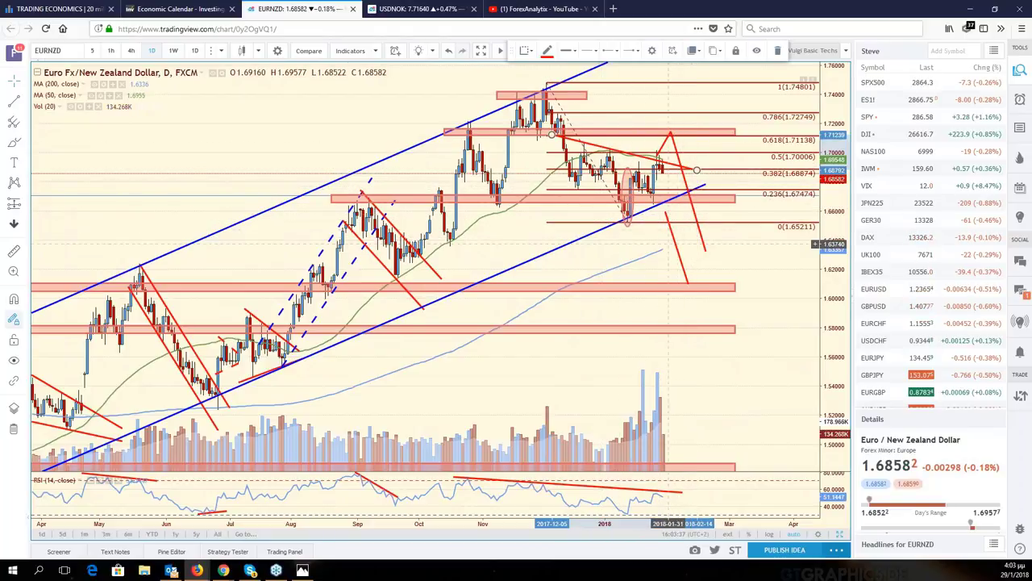
Shift the lower red projection line down and right, then review the chart's history
{"action": "mouse_move", "coordinate": [678, 232]}
{"action": "left_mouse_down"}
{"action": "mouse_move", "coordinate": [690, 241]}
{"action": "mouse_move", "coordinate": [682, 229]}
{"action": "mouse_move", "coordinate": [681, 245]}
{"action": "left_mouse_up"}
{"action": "scroll", "coordinate": [750, 306], "scroll_direction": "down", "scroll_amount": 5}
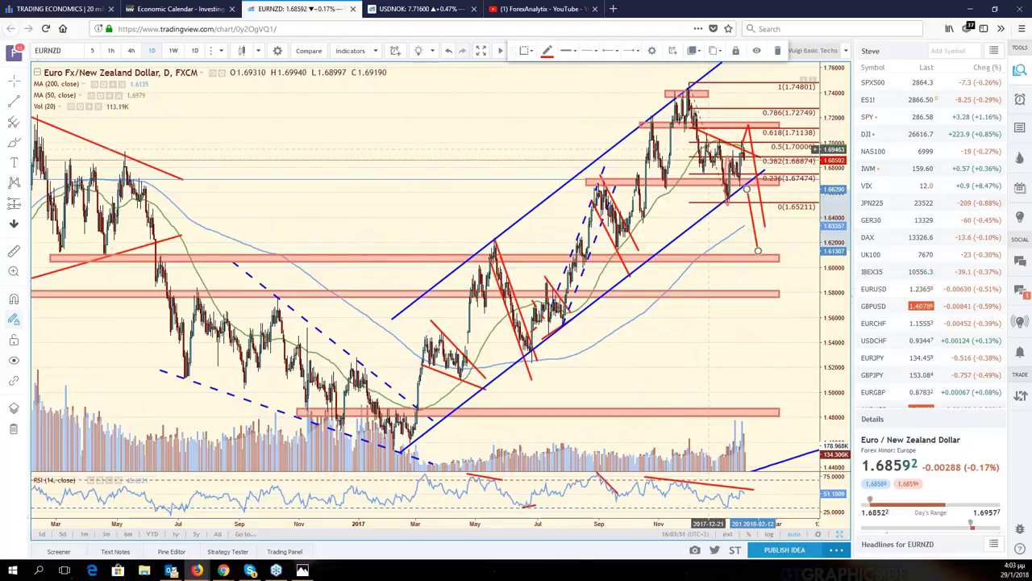
{"action": "scroll", "coordinate": [706, 312], "scroll_direction": "up", "scroll_amount": 4}
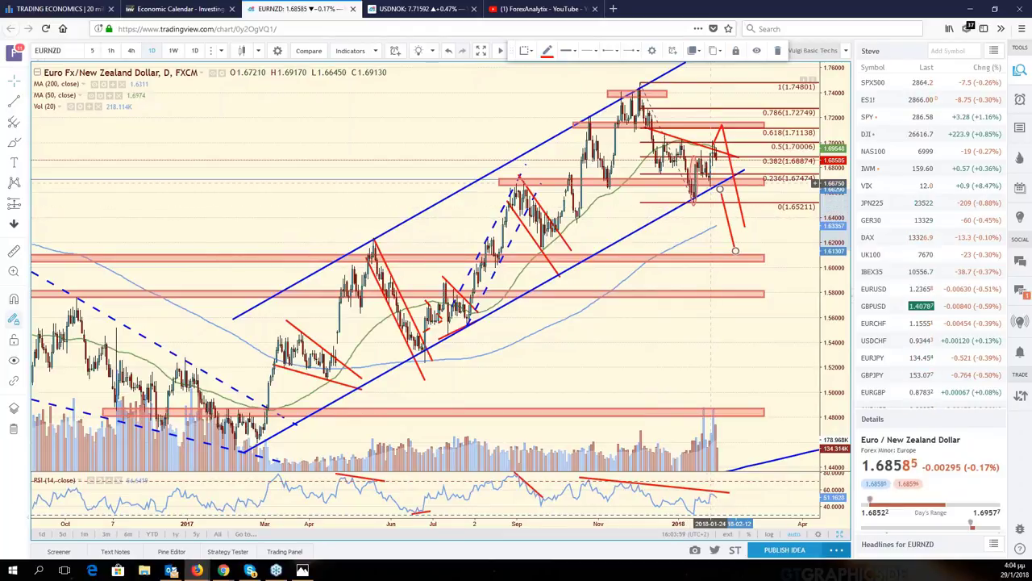
{"action": "scroll", "coordinate": [714, 240], "scroll_direction": "up", "scroll_amount": 2}
{"action": "scroll", "coordinate": [714, 240], "scroll_direction": "up", "scroll_amount": 2}
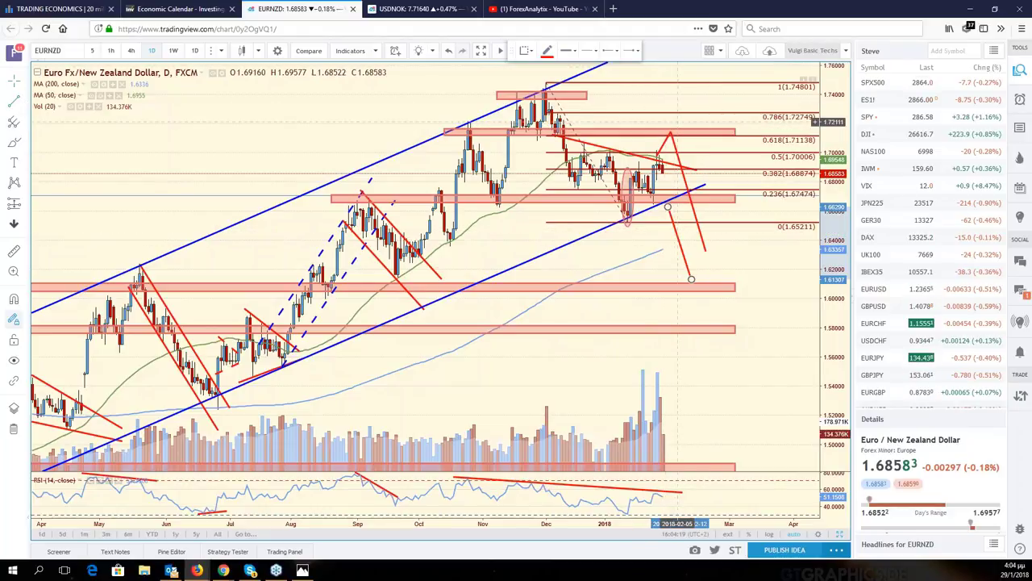
Draw a red line from near the 0.786 level up to the 1.74801 Fibonacci level
{"action": "left_click", "coordinate": [674, 125]}
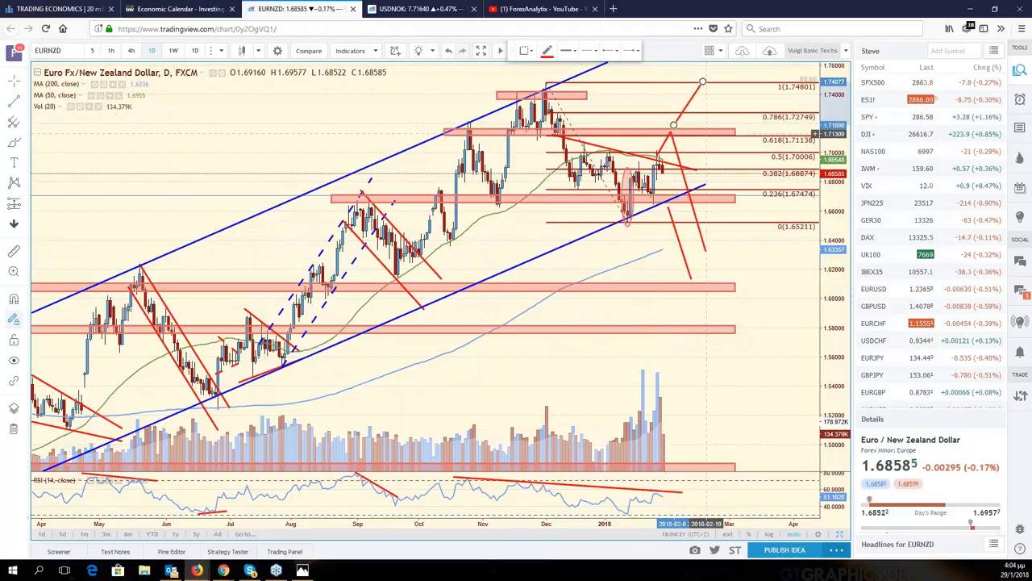
{"action": "left_click", "coordinate": [703, 82]}
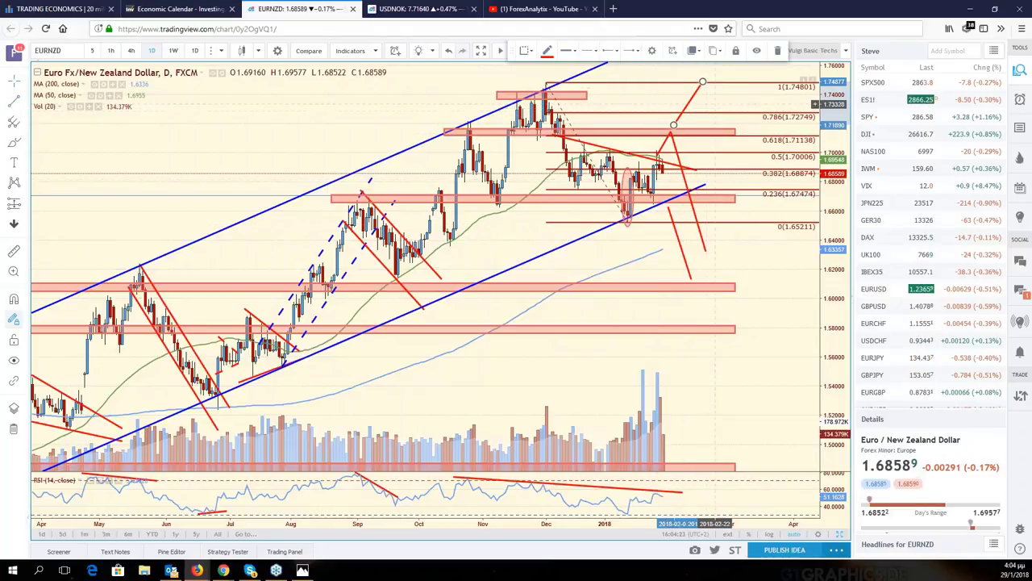
{"action": "left_click", "coordinate": [697, 117]}
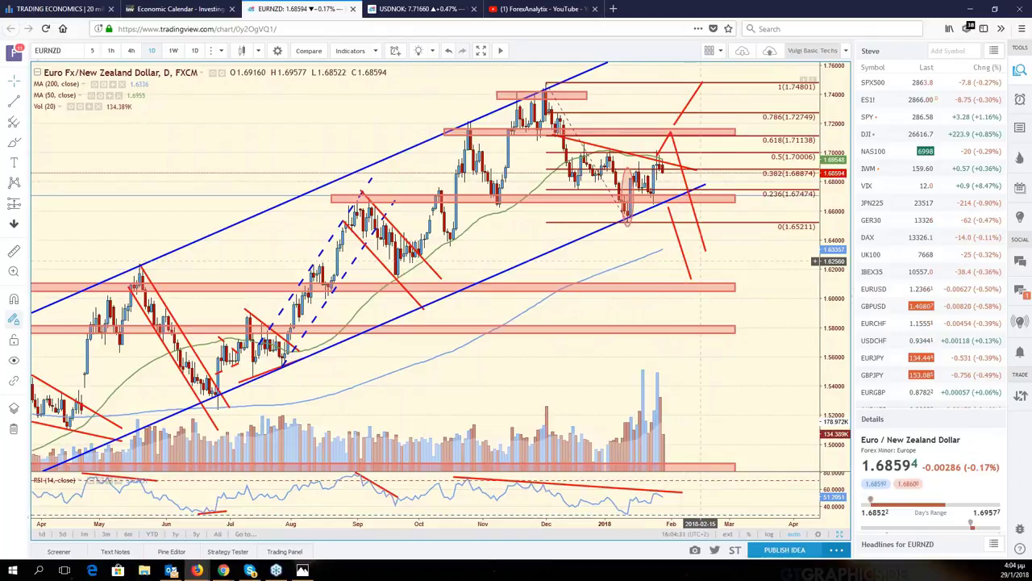
Select the new upward red projection line on the EURNZD chart
{"action": "left_click", "coordinate": [699, 93]}
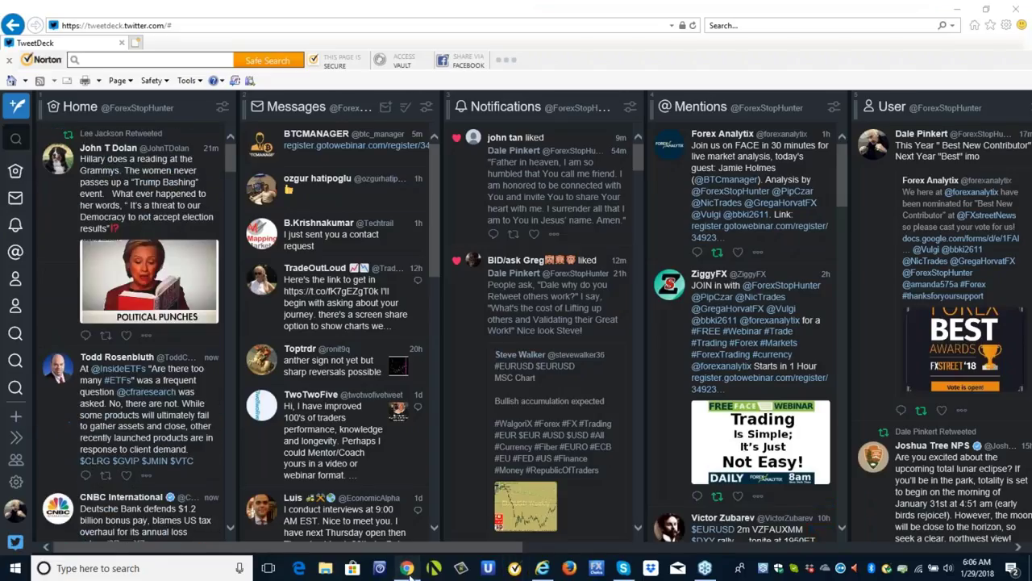
Add WZ to the watchlist and open its chart
{"action": "left_click", "coordinate": [407, 568]}
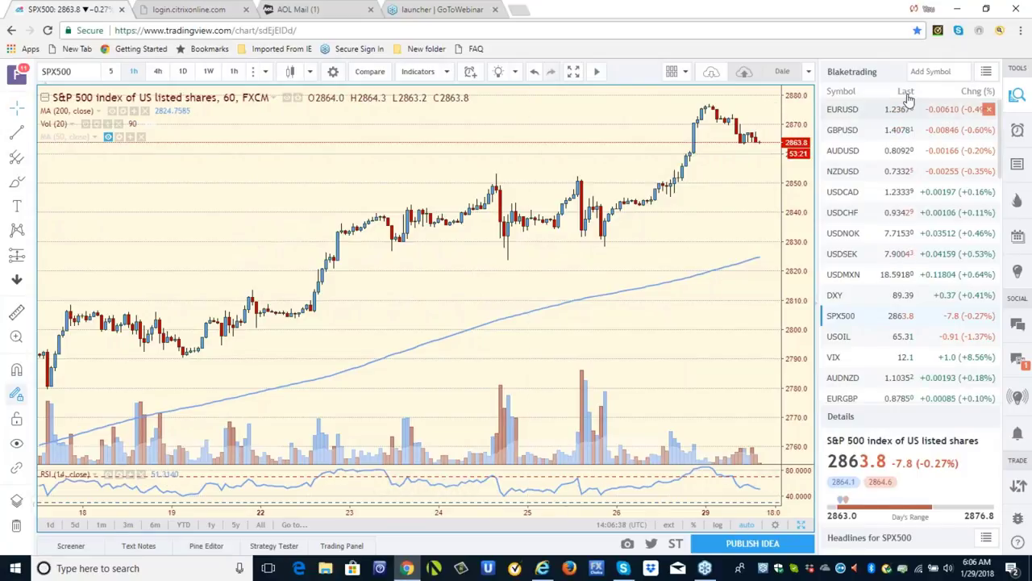
{"action": "left_click", "coordinate": [918, 71]}
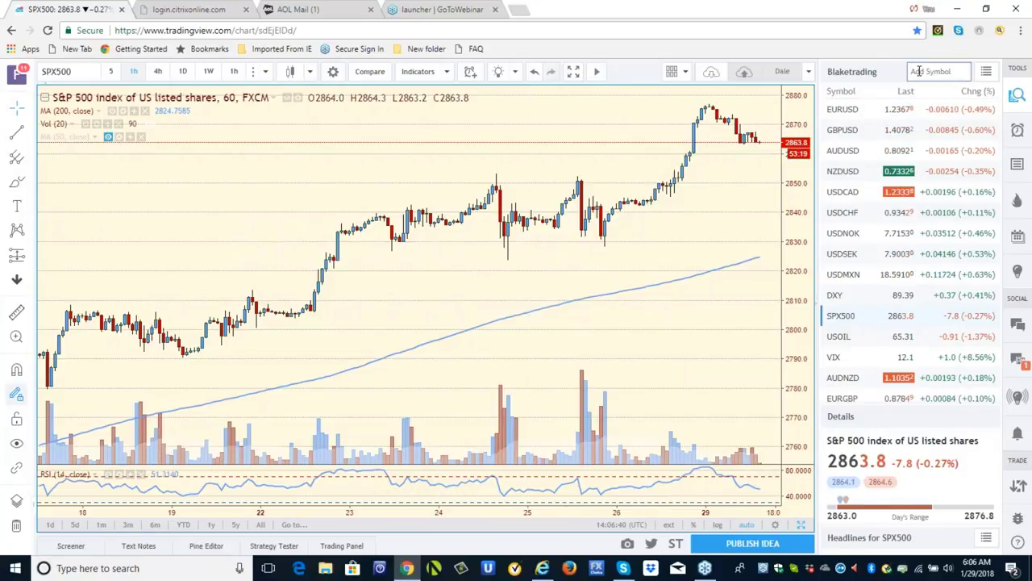
{"action": "type", "text": "WZ"}
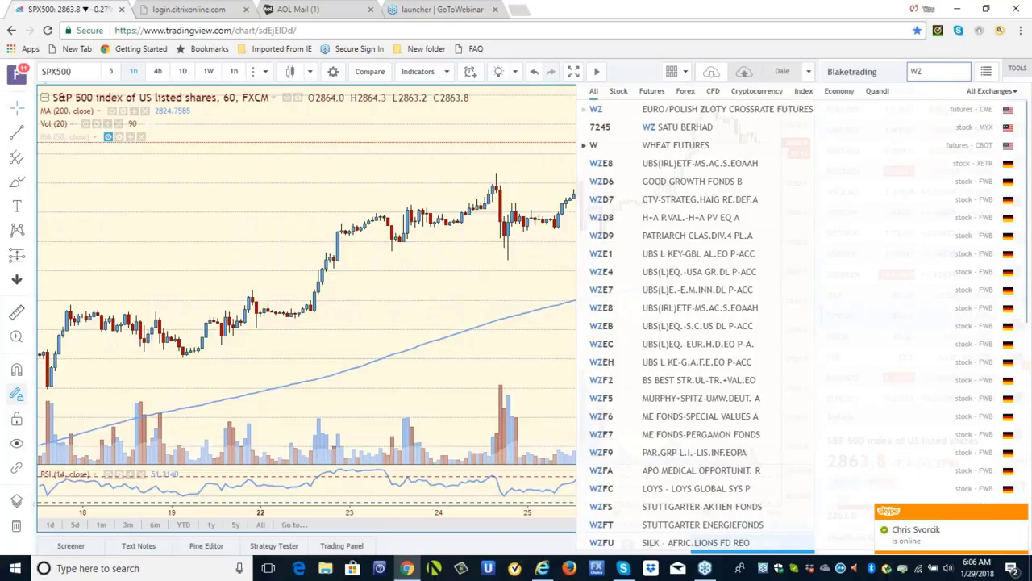
{"action": "key", "text": "Return"}
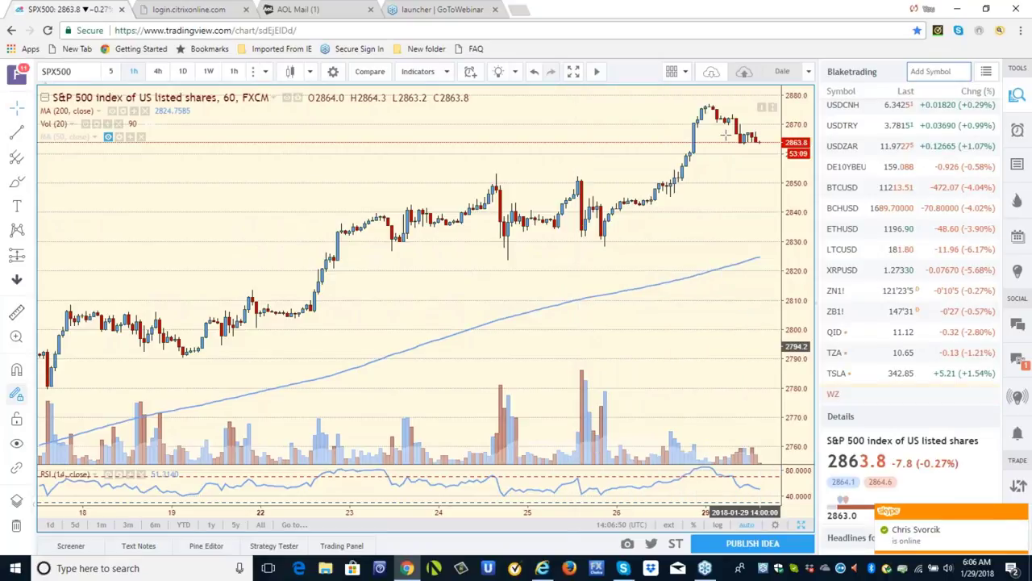
{"action": "left_click", "coordinate": [836, 395]}
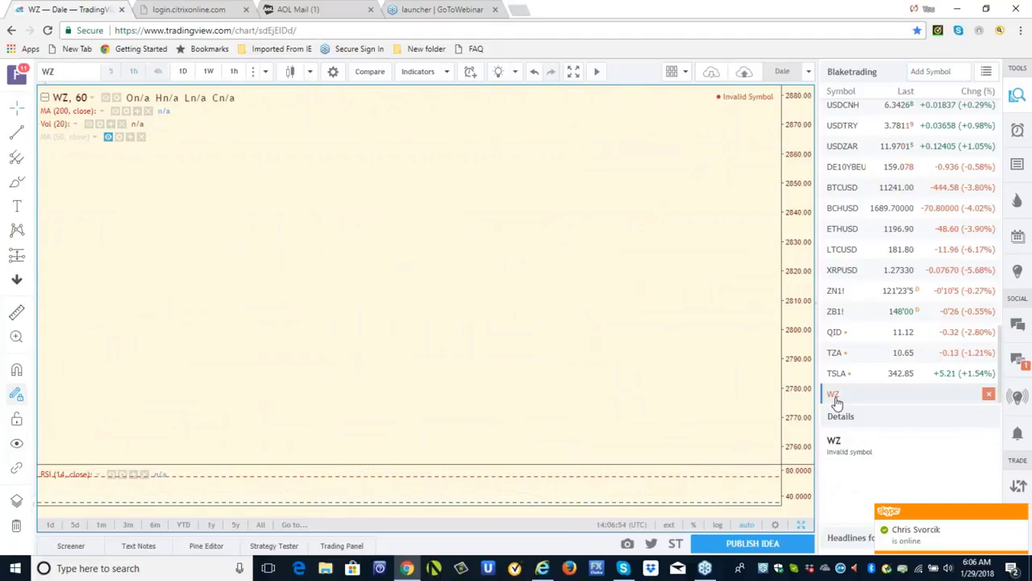
Search WH8 and add the WH2018 wheat contract to the watchlist
{"action": "left_click", "coordinate": [920, 71]}
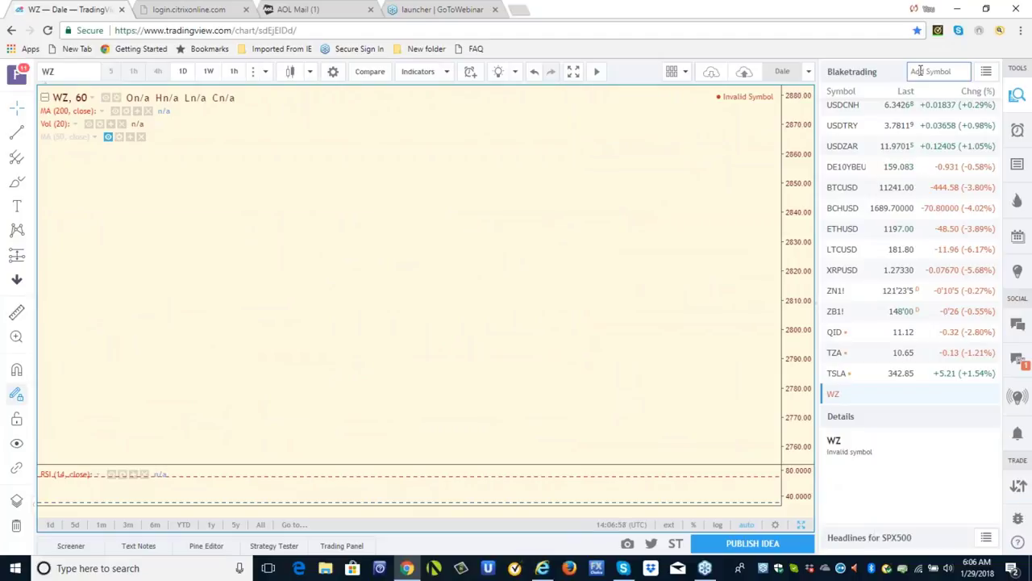
{"action": "type", "text": "W"}
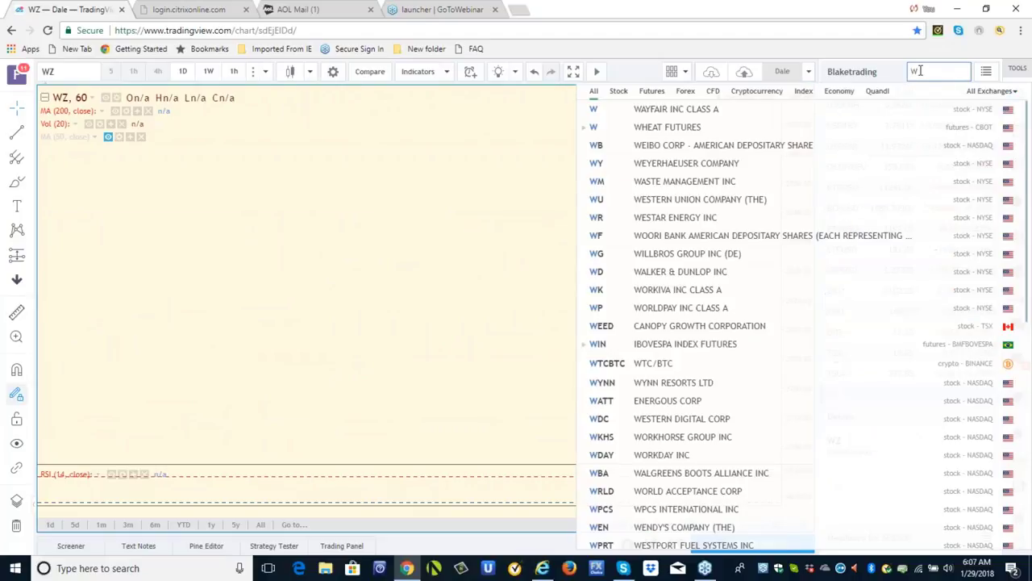
{"action": "type", "text": "Z"}
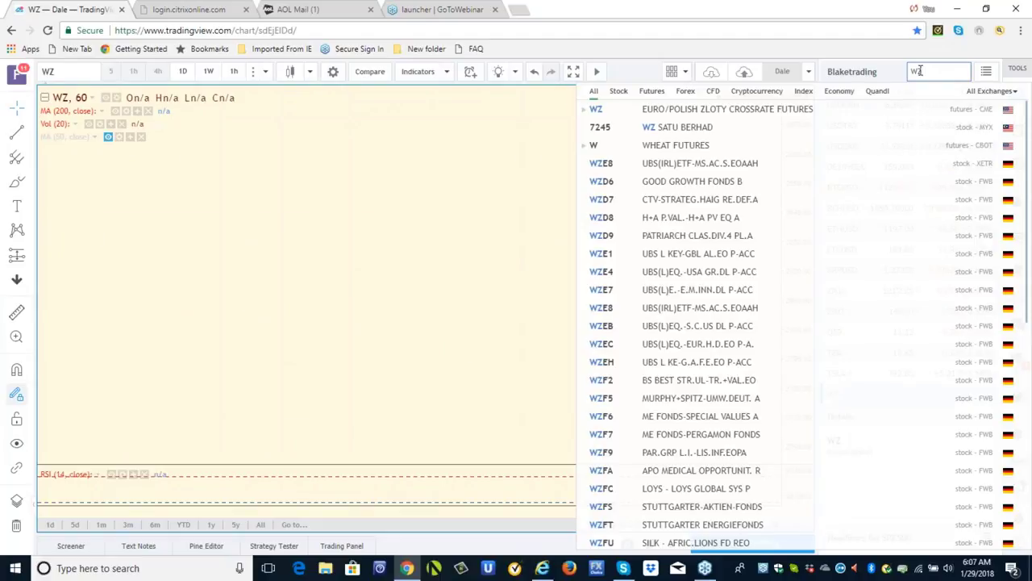
{"action": "key", "text": "BackSpace"}
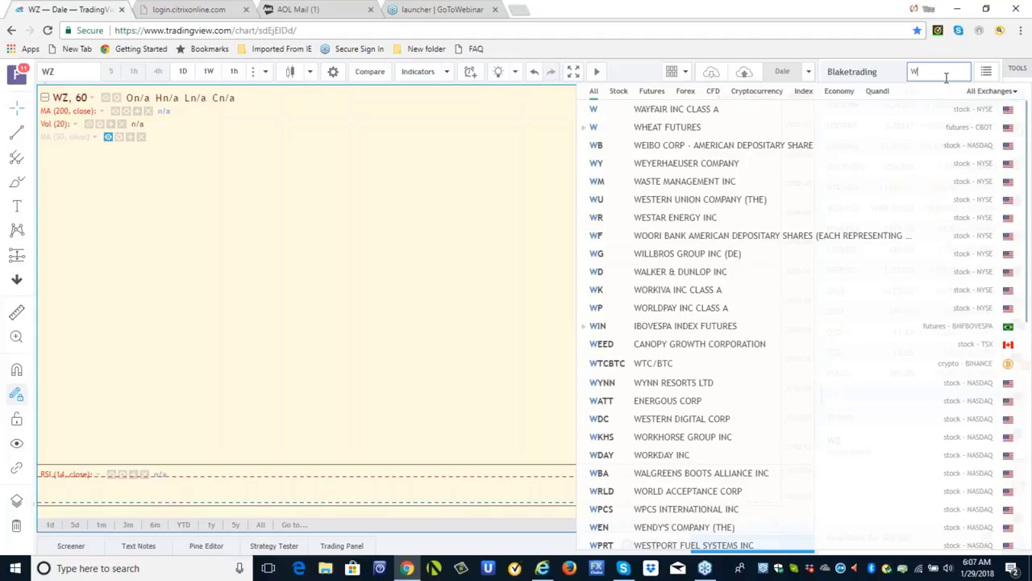
{"action": "type", "text": "H"}
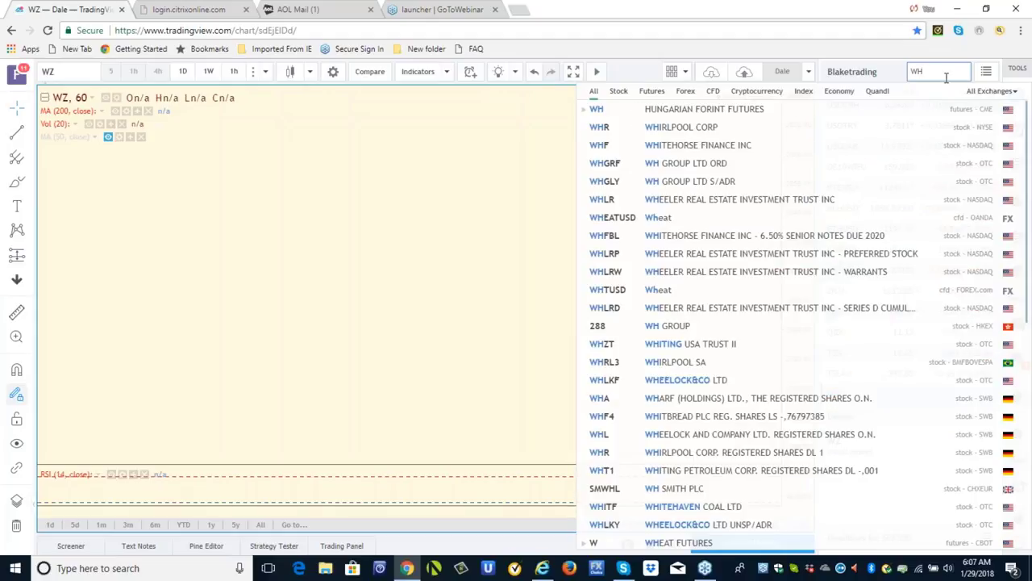
{"action": "type", "text": "8"}
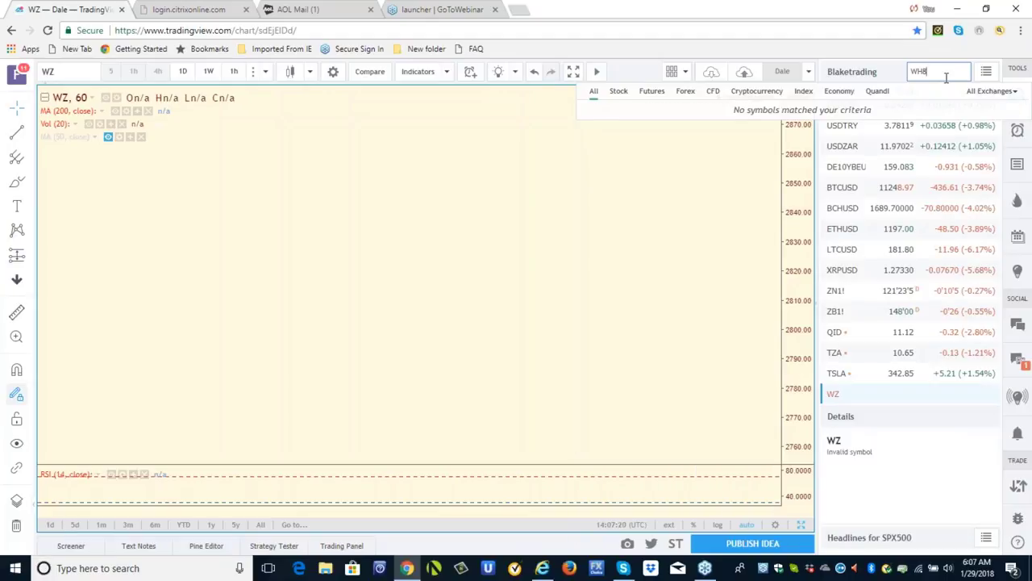
{"action": "key", "text": "Return"}
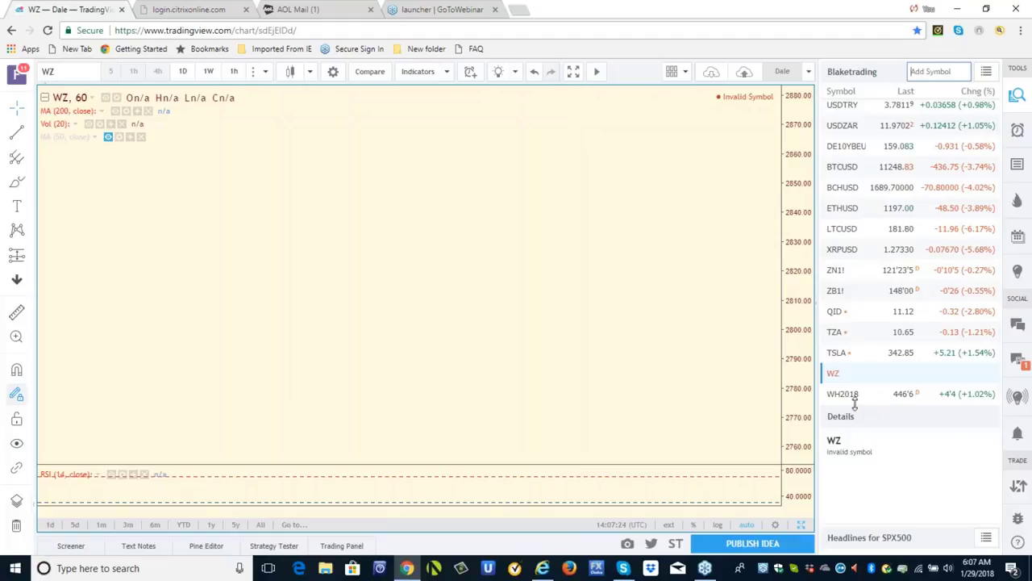
Open the WH2018 wheat futures chart and set it to 1-month bars
{"action": "left_click", "coordinate": [850, 398]}
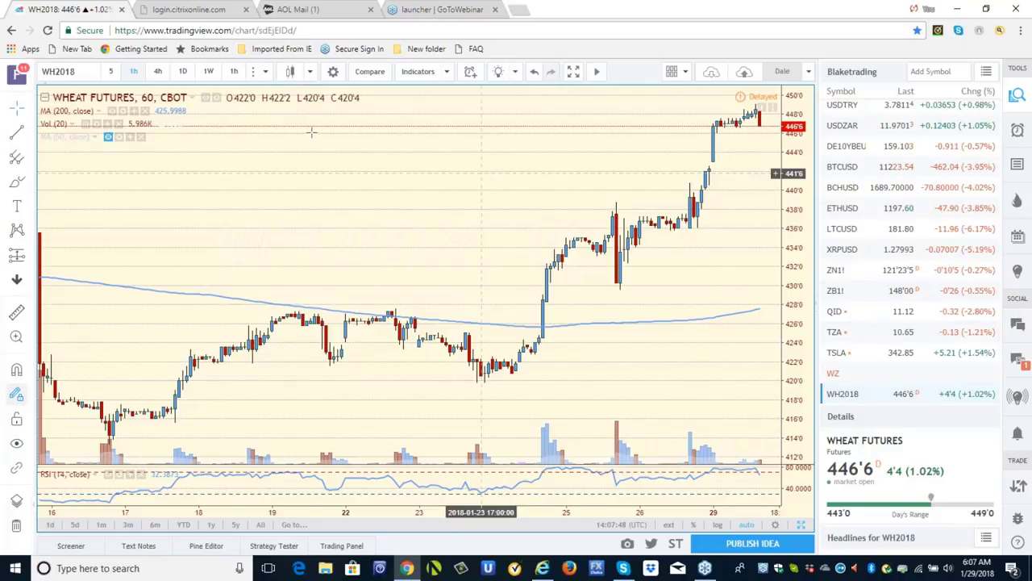
{"action": "left_click", "coordinate": [265, 71]}
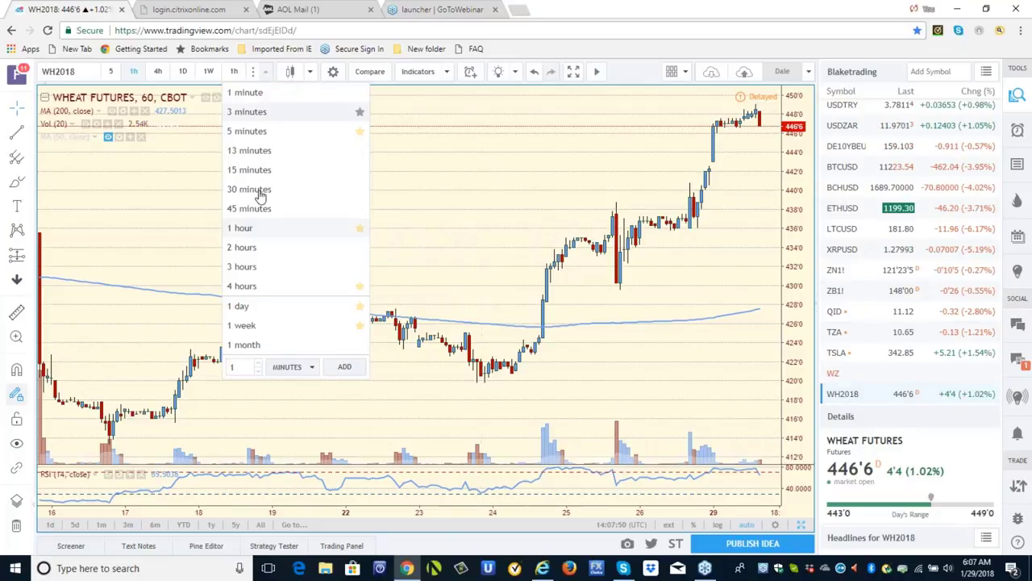
{"action": "left_click", "coordinate": [246, 344]}
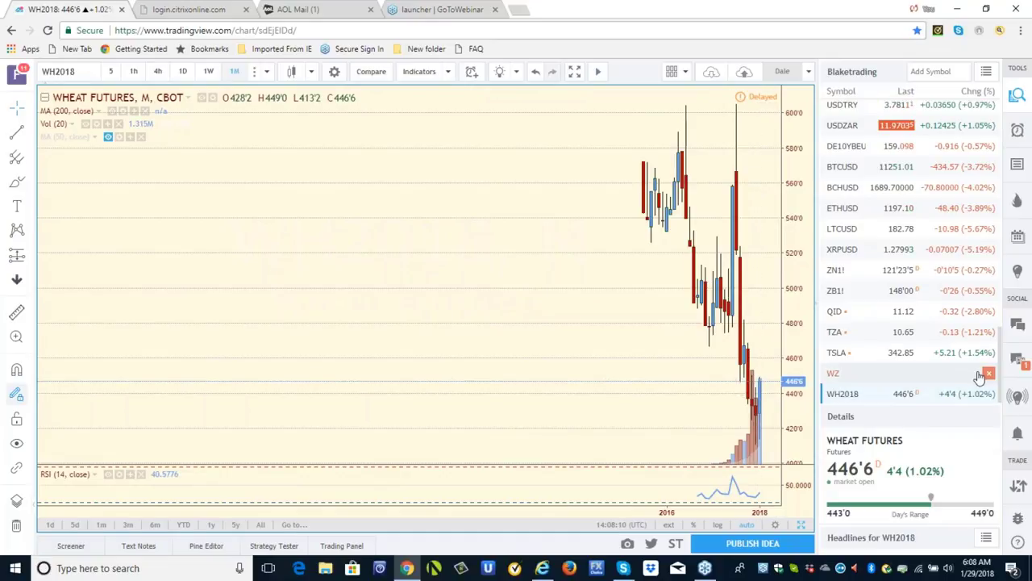
Remove WZ from the watchlist, then add CH8 and remove it again
{"action": "left_click", "coordinate": [989, 374]}
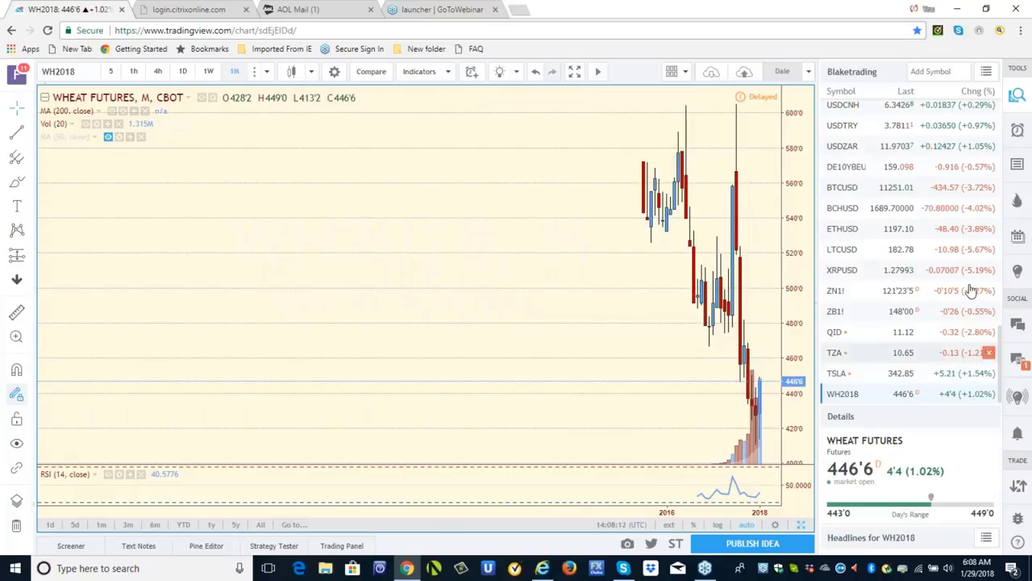
{"action": "left_click", "coordinate": [921, 71]}
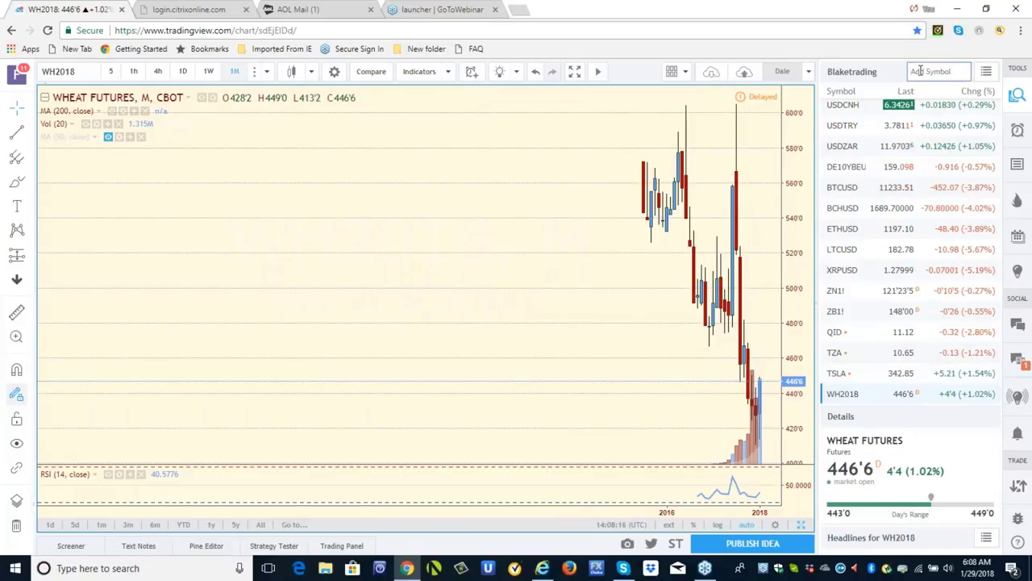
{"action": "type", "text": "CH"}
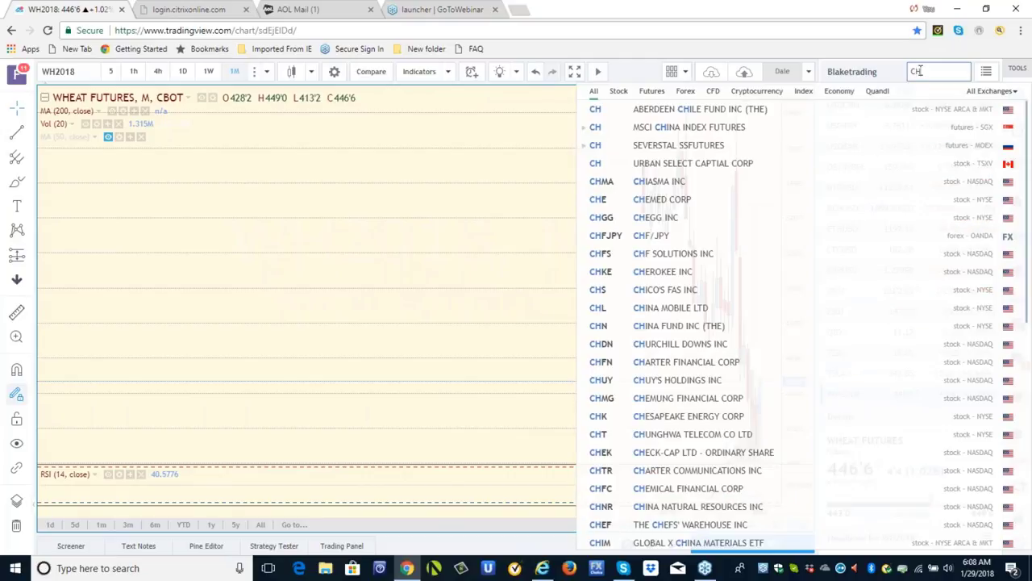
{"action": "type", "text": "8"}
{"action": "key", "text": "Return"}
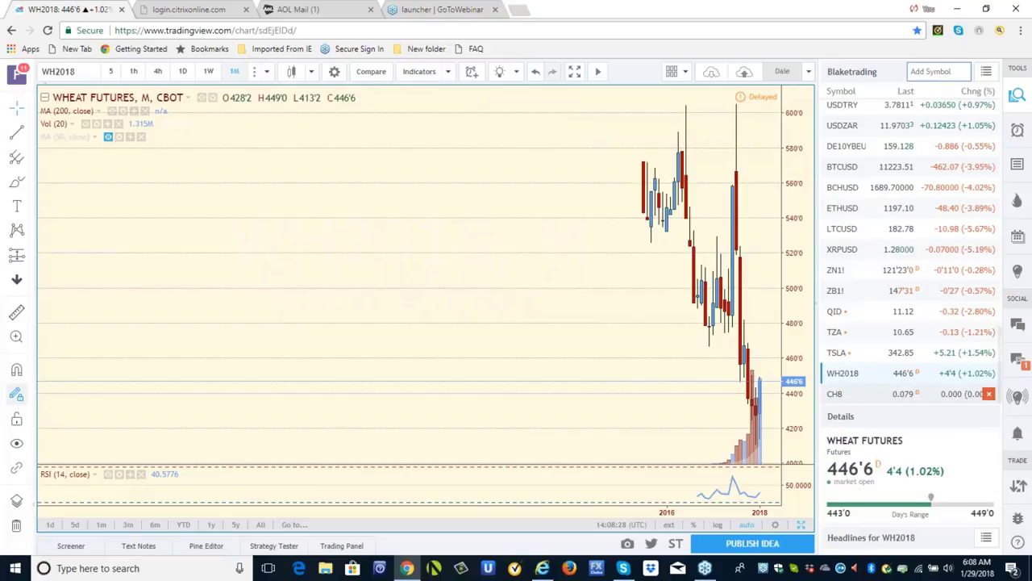
{"action": "left_click", "coordinate": [991, 397]}
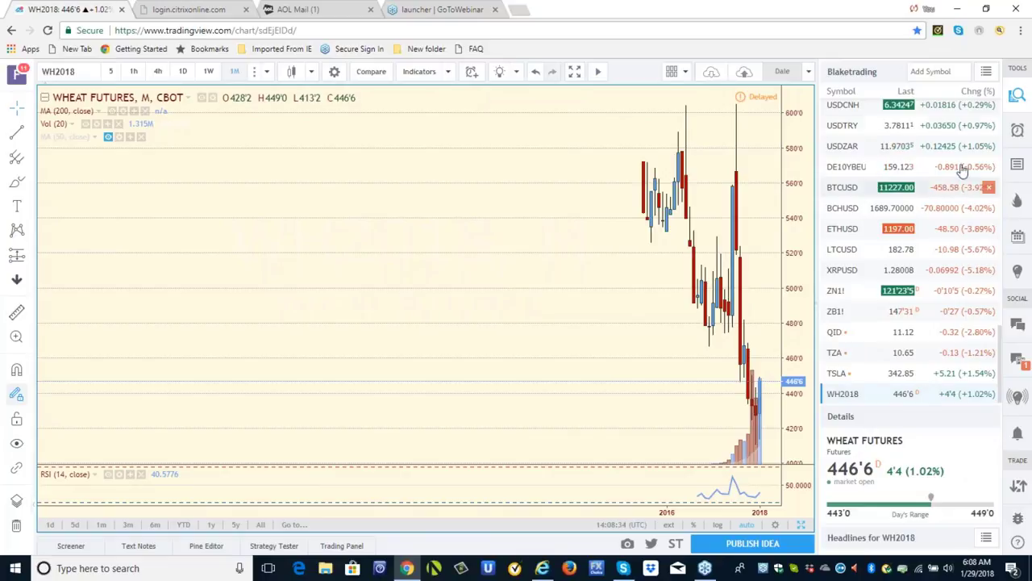
Search SH2018 in Add Symbol and append it below WH2018 in the watchlist
{"action": "left_click", "coordinate": [922, 76]}
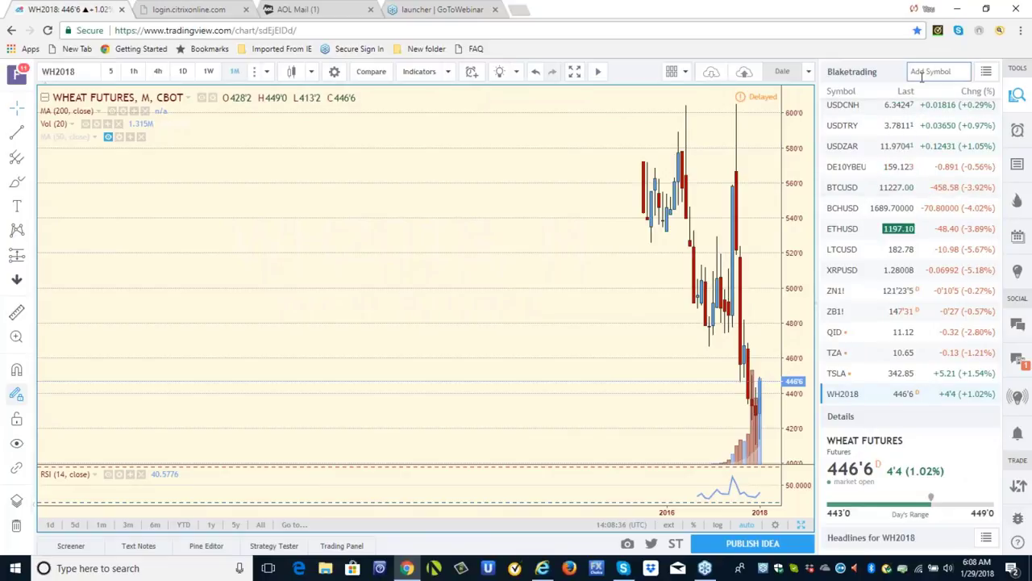
{"action": "type", "text": "C"}
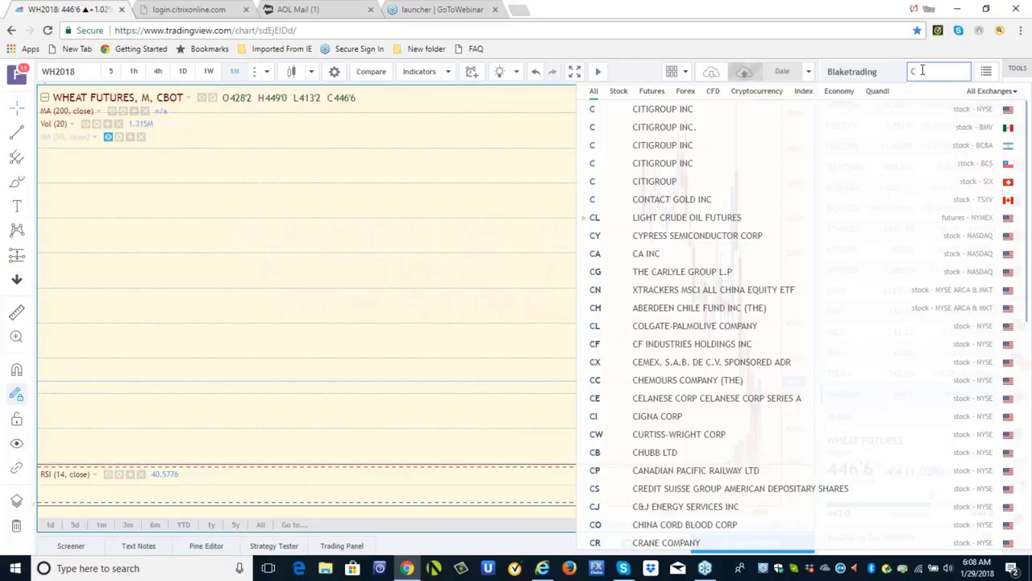
{"action": "key", "text": "BackSpace"}
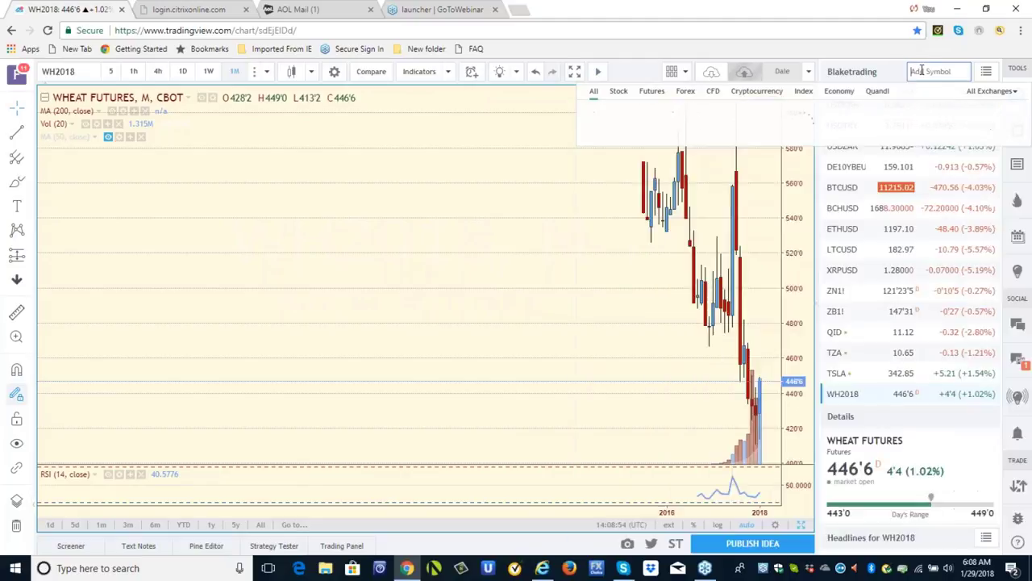
{"action": "type", "text": "S"}
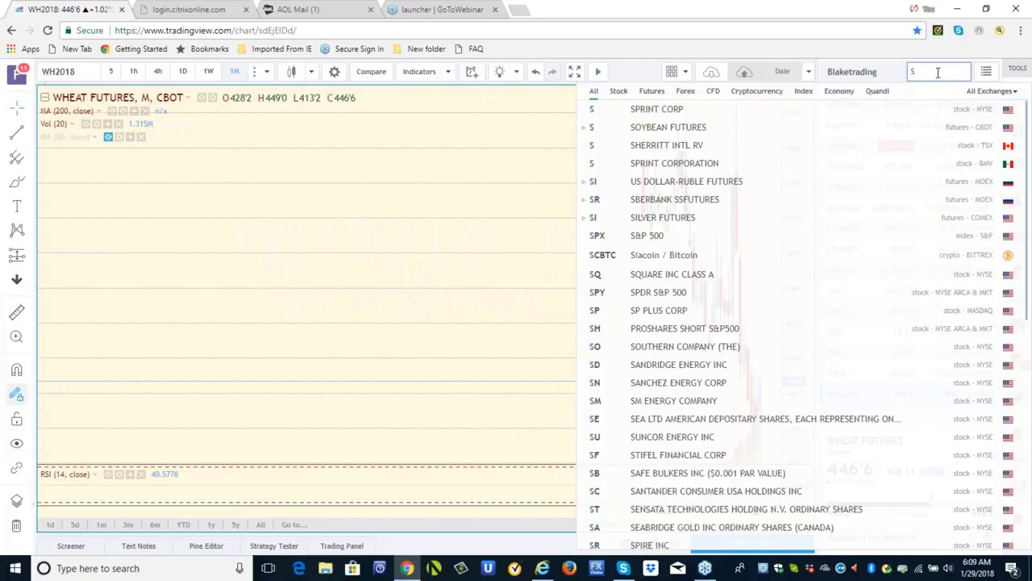
{"action": "type", "text": "H"}
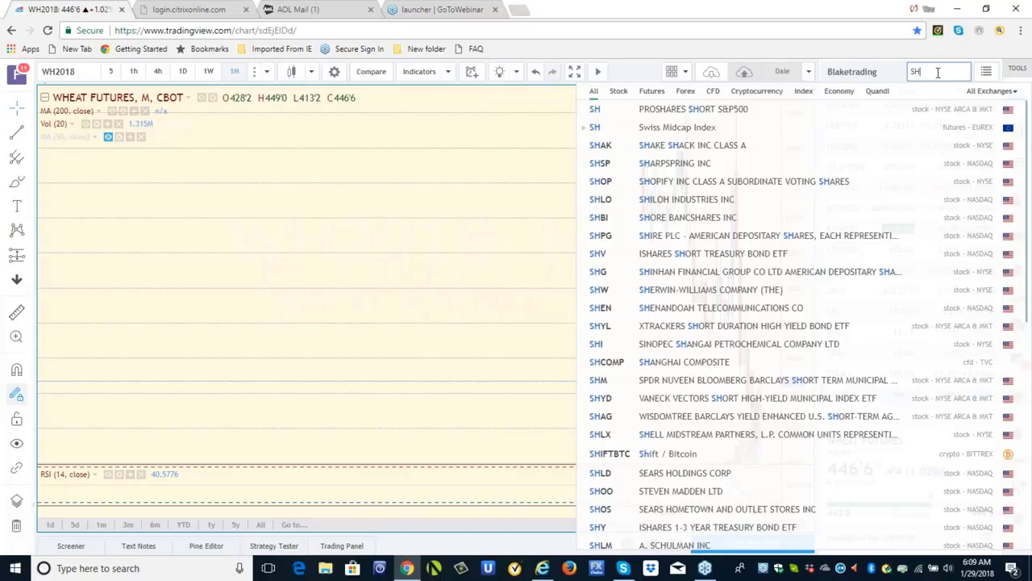
{"action": "type", "text": "B"}
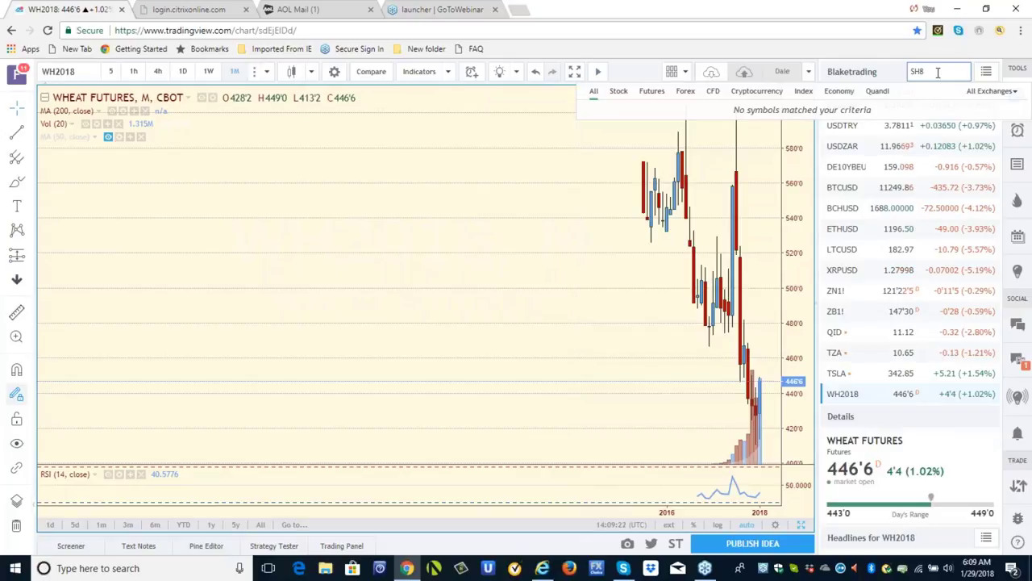
{"action": "key", "text": "BackSpace"}
{"action": "type", "text": "2018"}
{"action": "key", "text": "Return"}
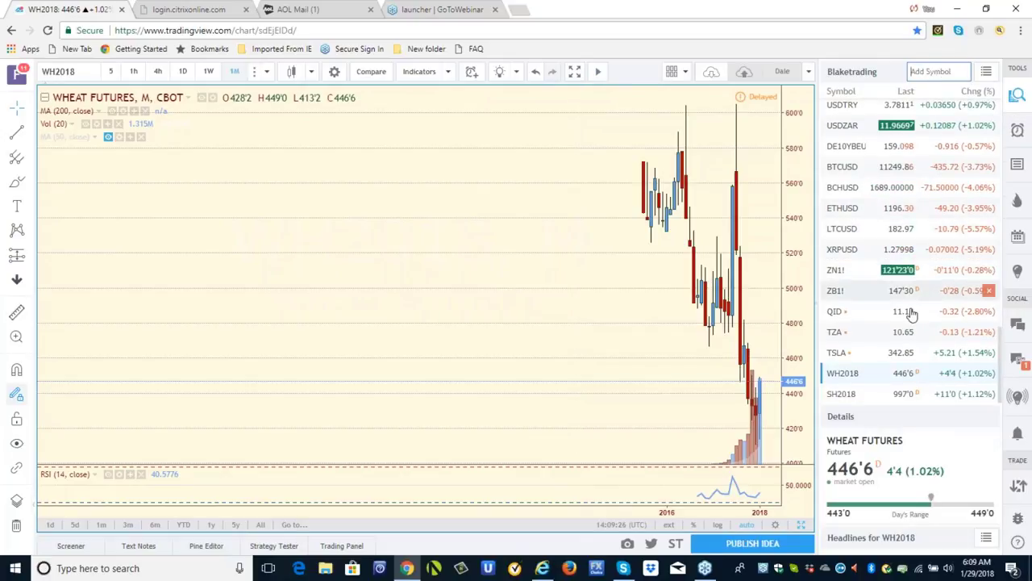
Open the SH2018 soybean chart from the watchlist and switch it to 1-day candles
{"action": "left_click", "coordinate": [839, 396]}
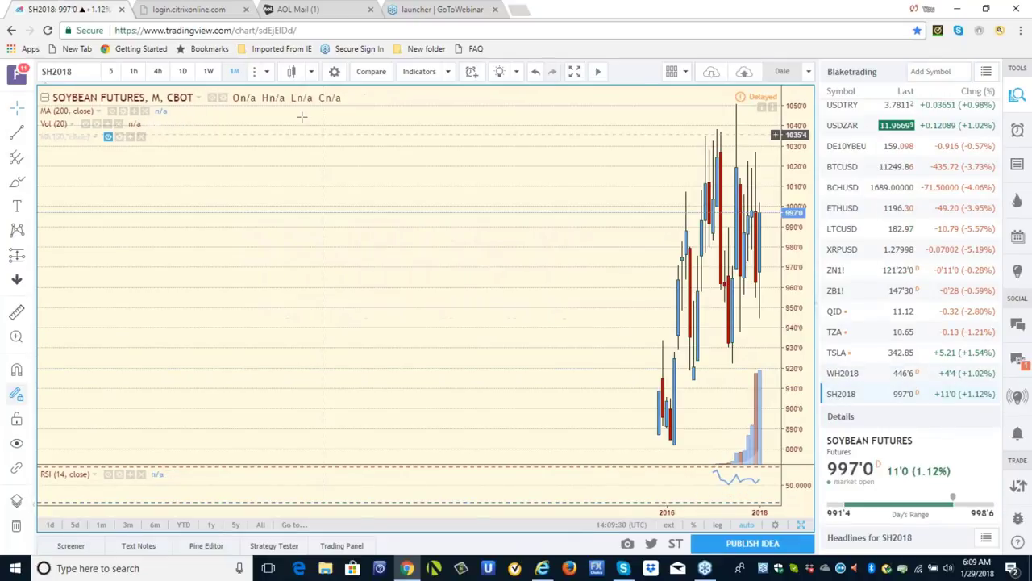
{"action": "left_click", "coordinate": [267, 73]}
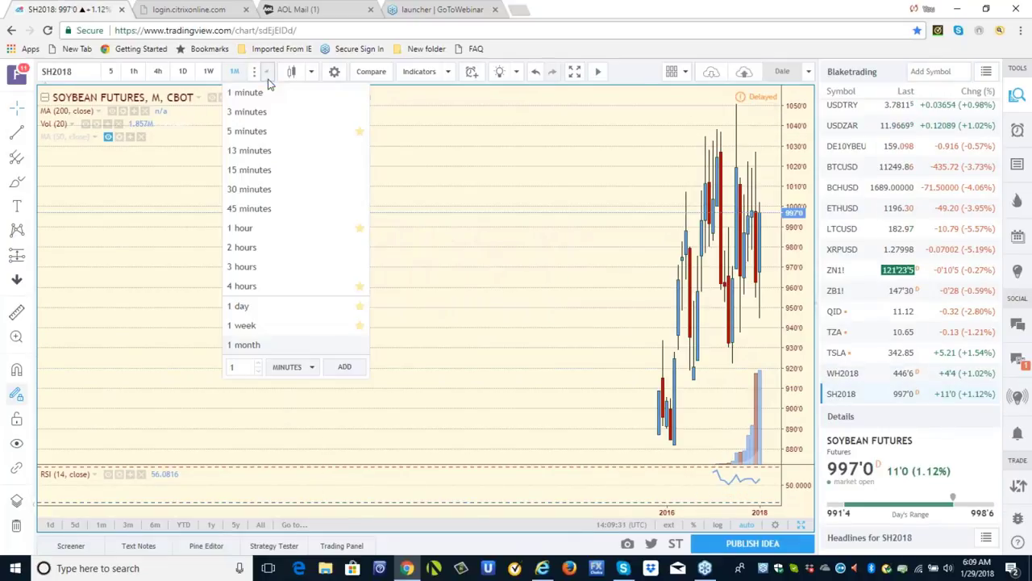
{"action": "left_click", "coordinate": [269, 308]}
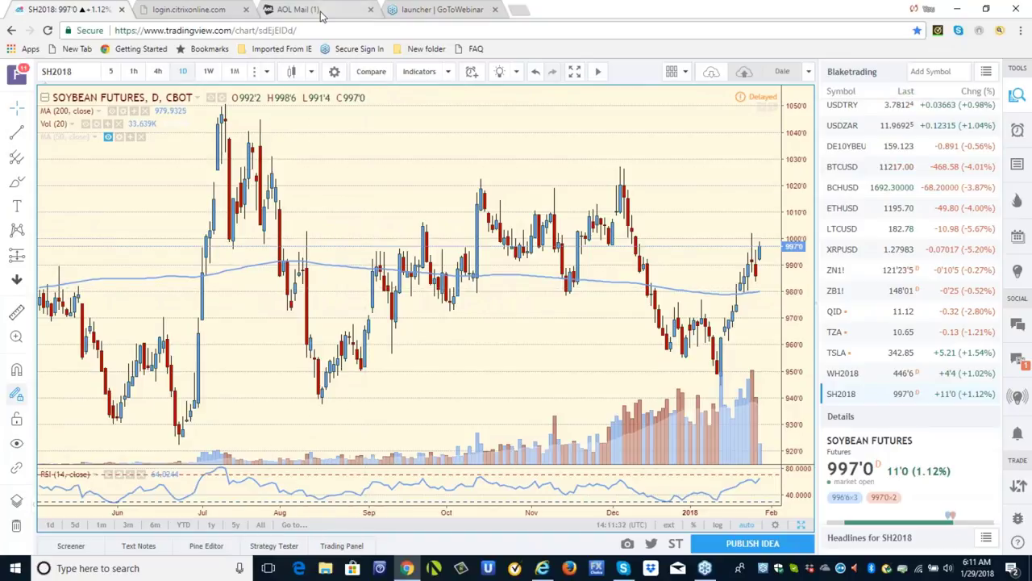
View the SH2018 soybean chart on 1-week candles, then return it to 1-month candles
{"action": "left_click", "coordinate": [313, 72]}
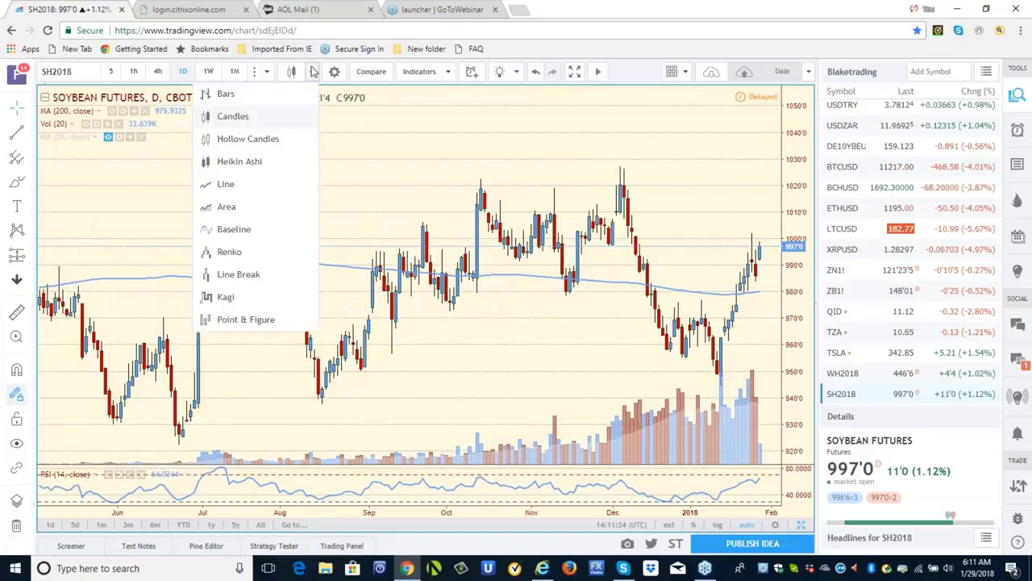
{"action": "left_click", "coordinate": [268, 73]}
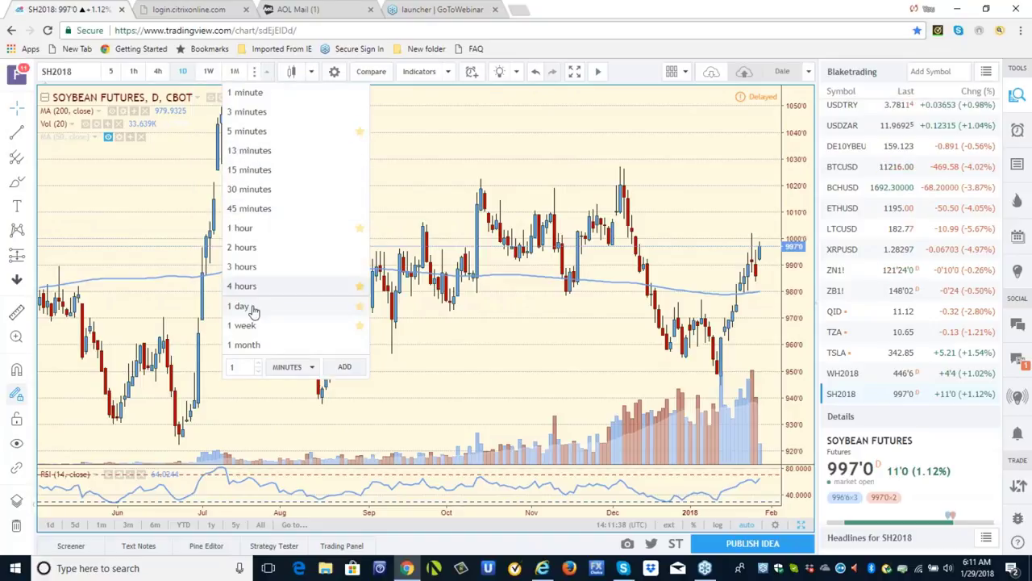
{"action": "left_click", "coordinate": [242, 326]}
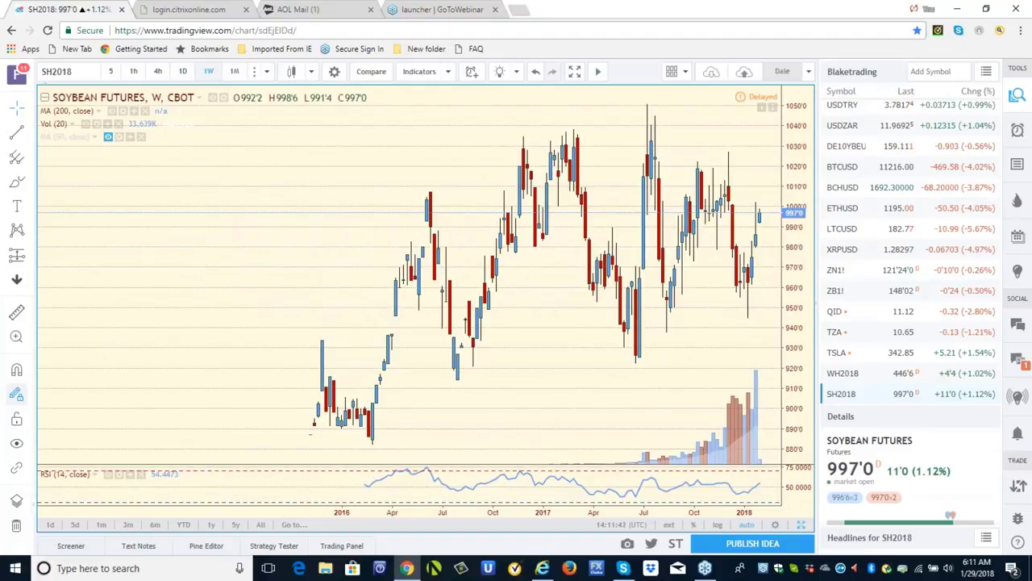
{"action": "left_click", "coordinate": [268, 73]}
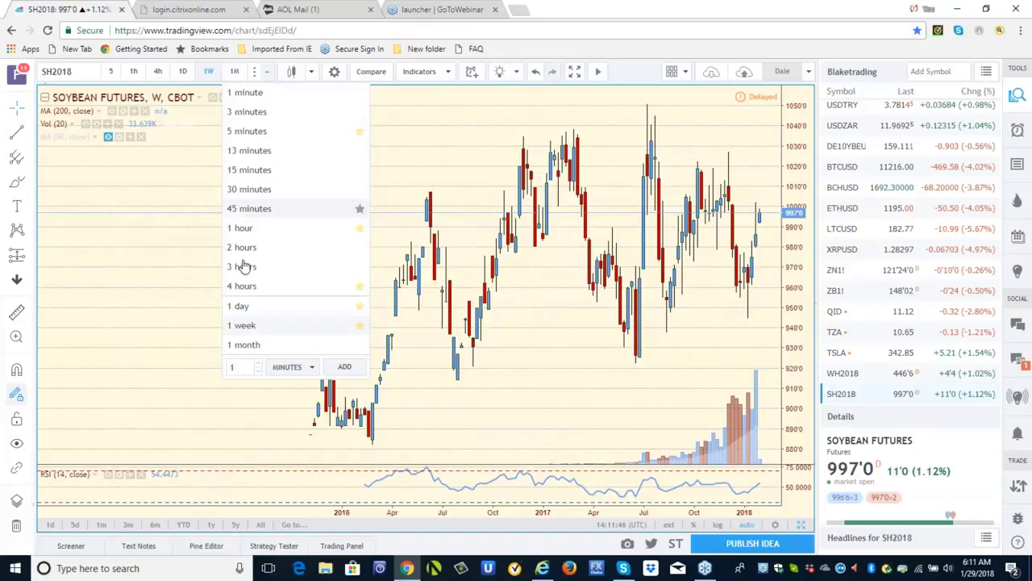
{"action": "left_click", "coordinate": [242, 345]}
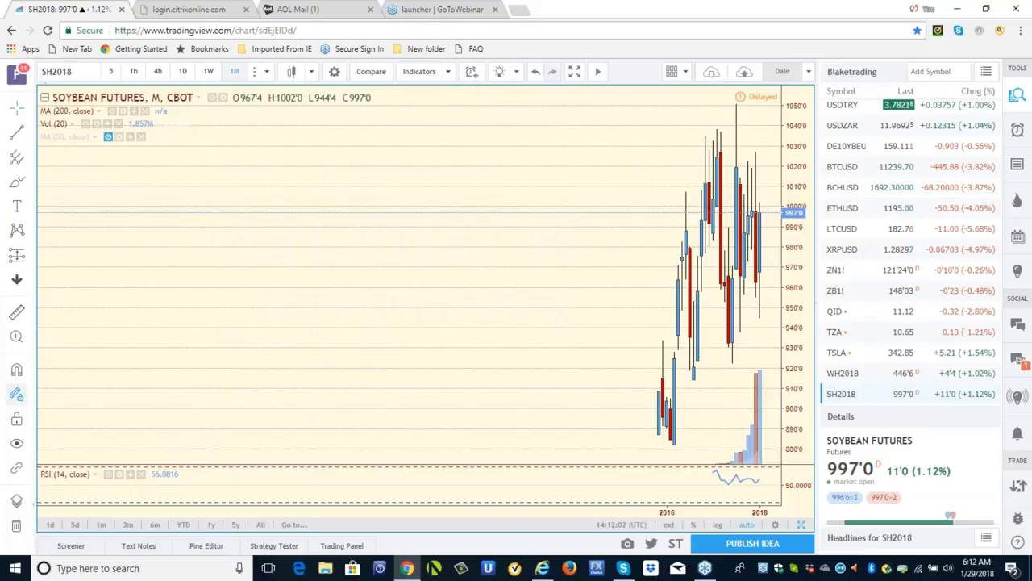
{"action": "left_click", "coordinate": [543, 569]}
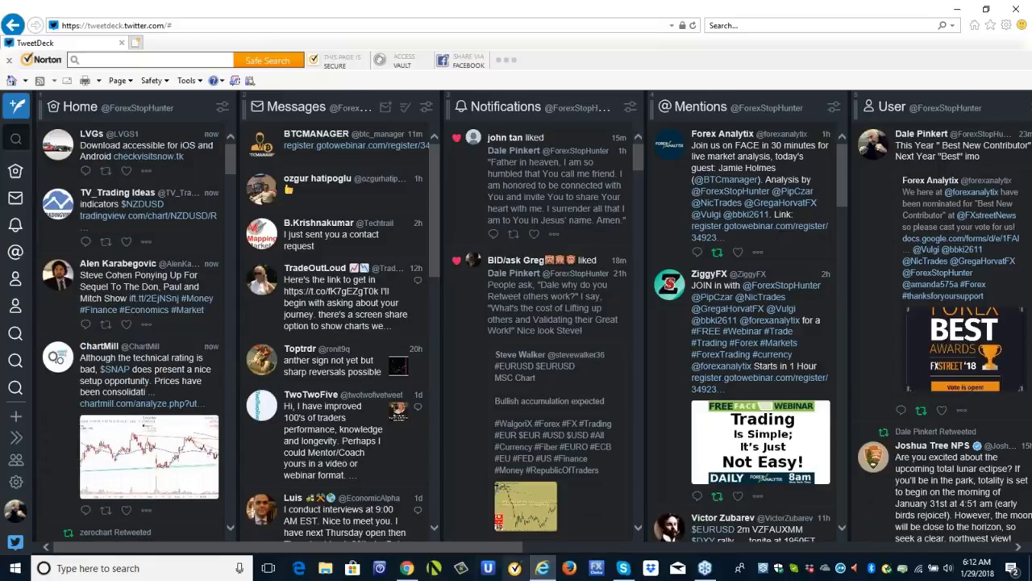
{"action": "left_click", "coordinate": [408, 568]}
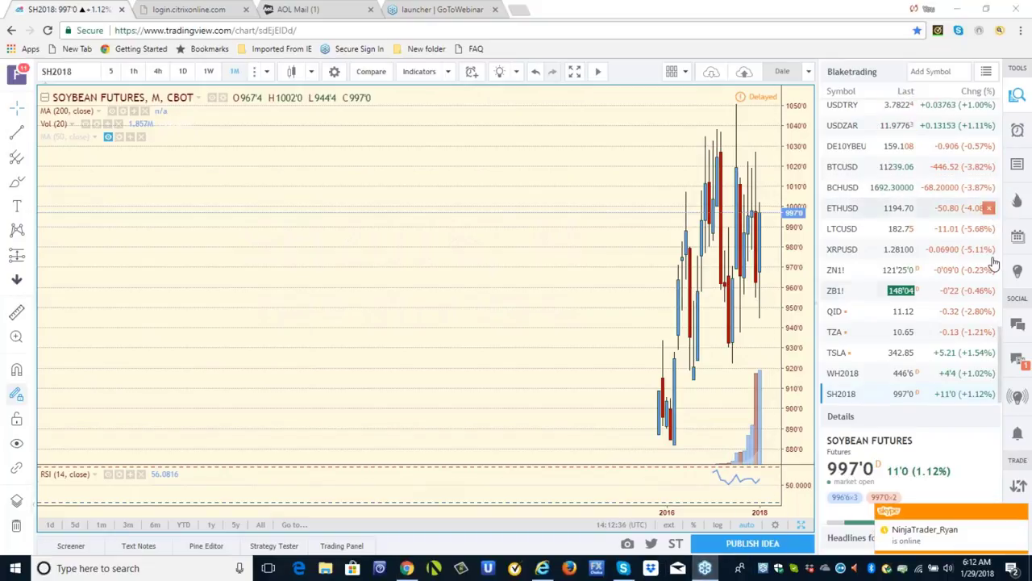
Scroll the watchlist up until the EURCHF row is visible
{"action": "scroll", "coordinate": [1000, 306], "scroll_direction": "up", "scroll_amount": 2}
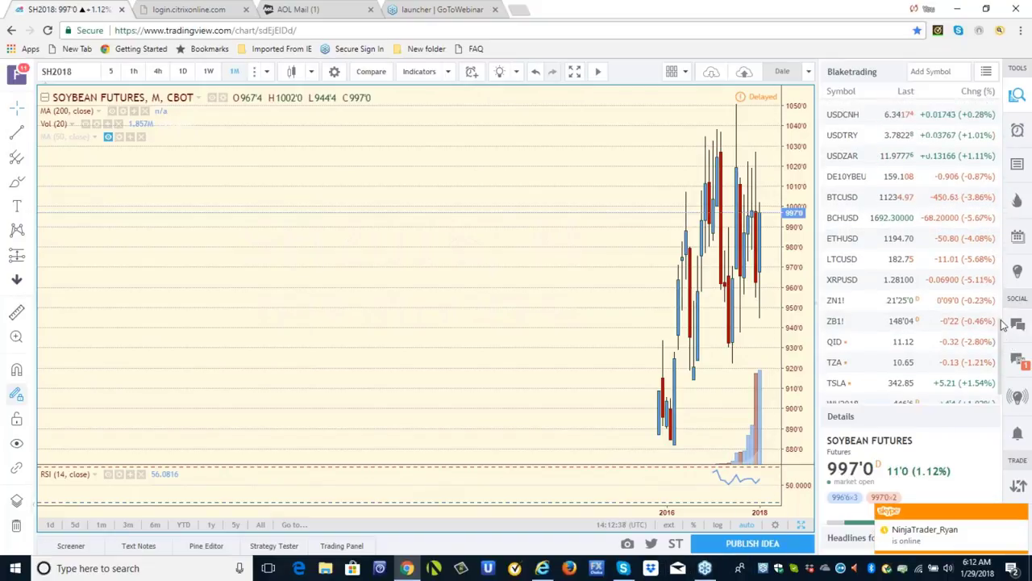
{"action": "left_click_drag", "start_coordinate": [1011, 297], "coordinate": [1021, 231]}
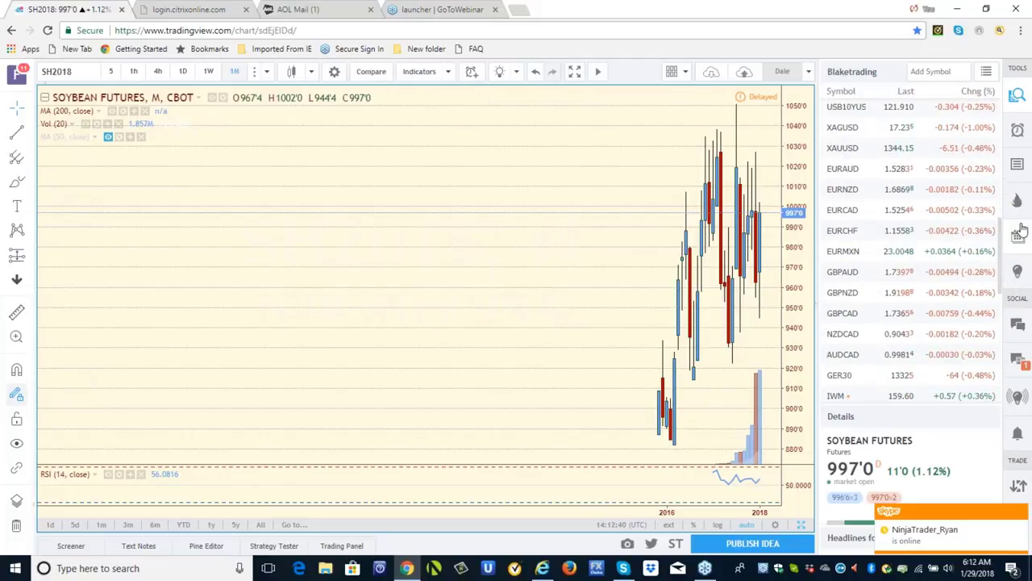
Load EURCHF from the watchlist and set it to 1-hour candles
{"action": "left_click", "coordinate": [834, 231]}
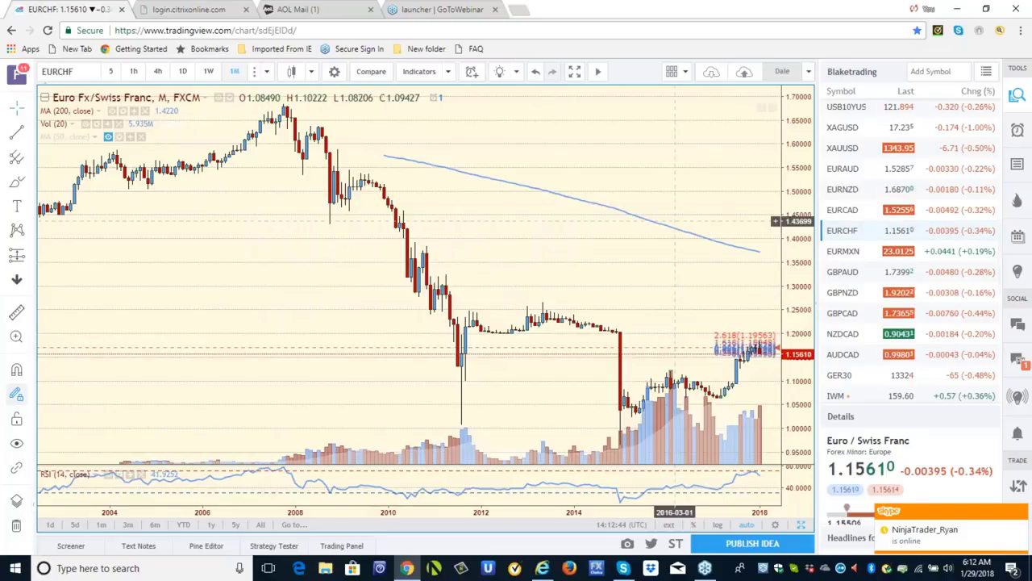
{"action": "left_click", "coordinate": [269, 72]}
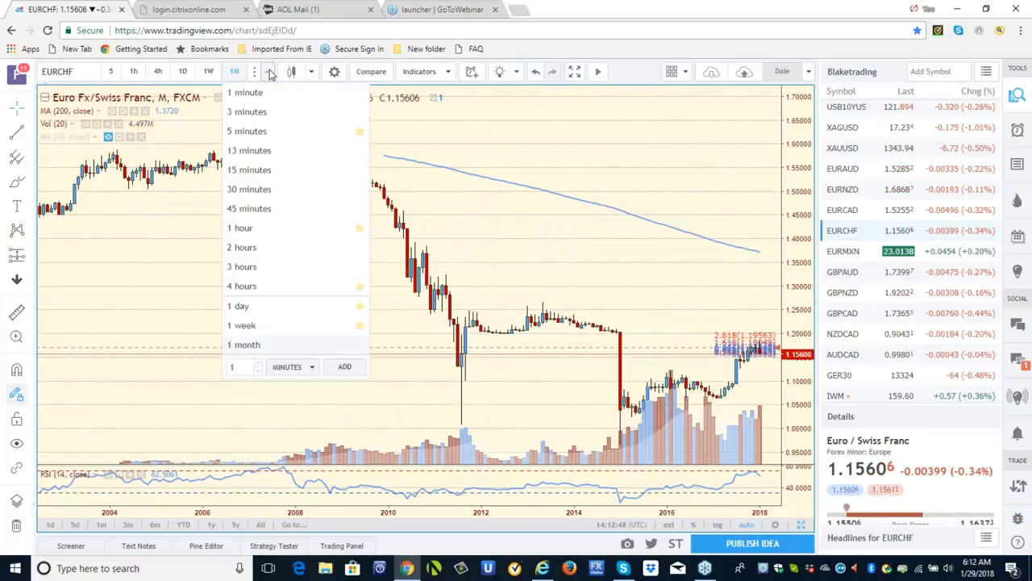
{"action": "left_click", "coordinate": [272, 227]}
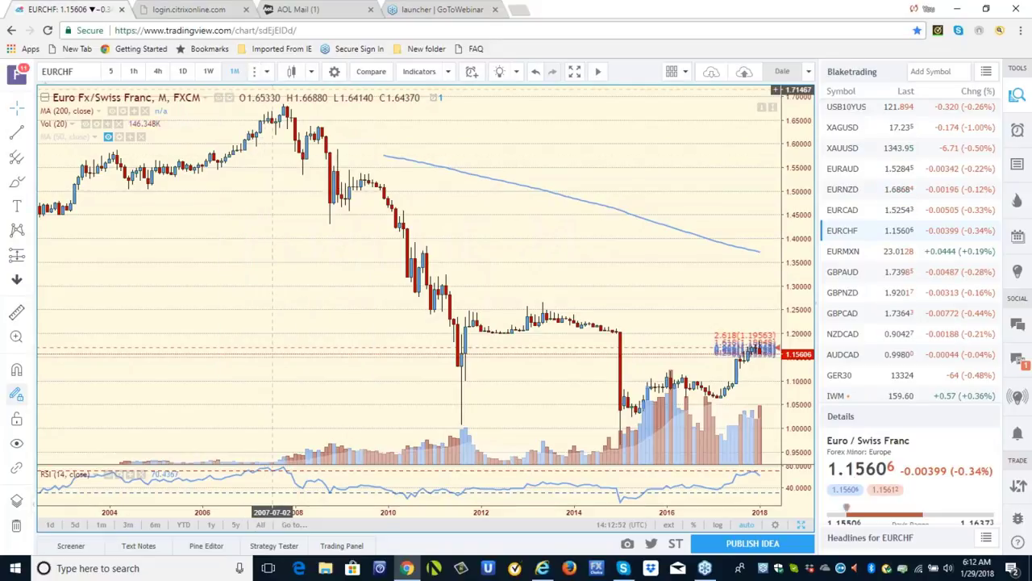
{"action": "left_click", "coordinate": [268, 73]}
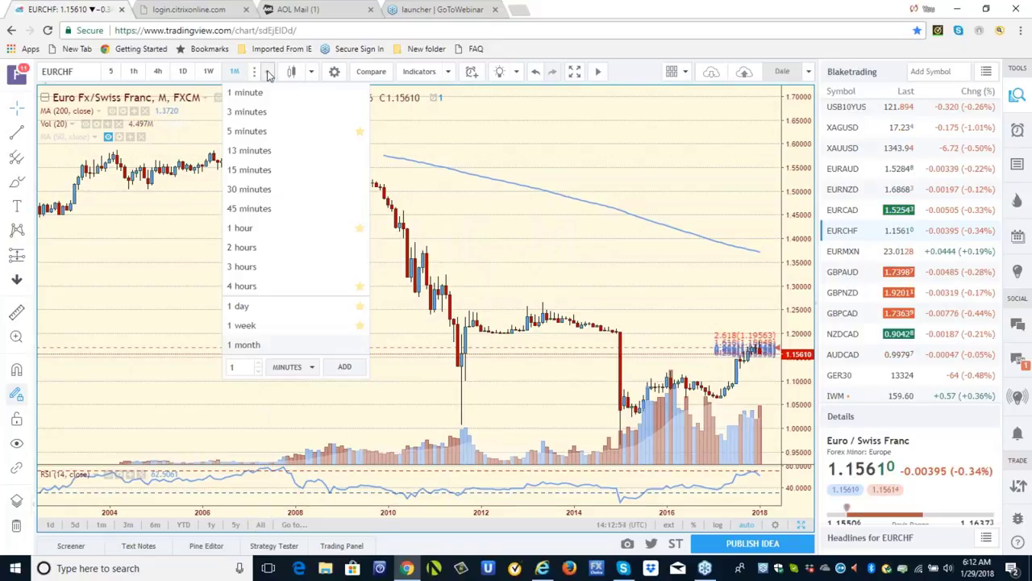
{"action": "left_click", "coordinate": [291, 233]}
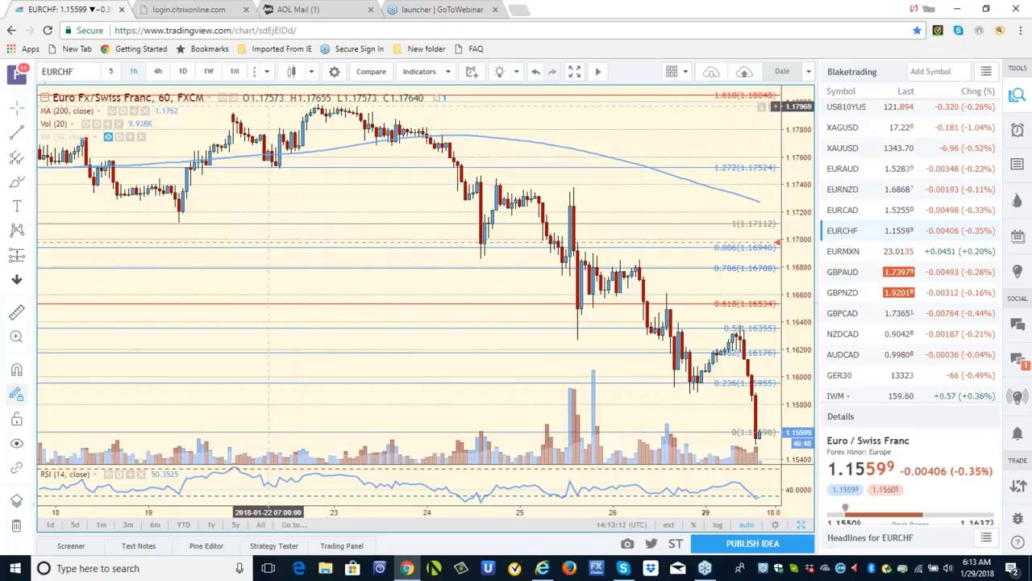
Change the EURCHF chart interval to 4-hour candles
{"action": "left_click", "coordinate": [268, 77]}
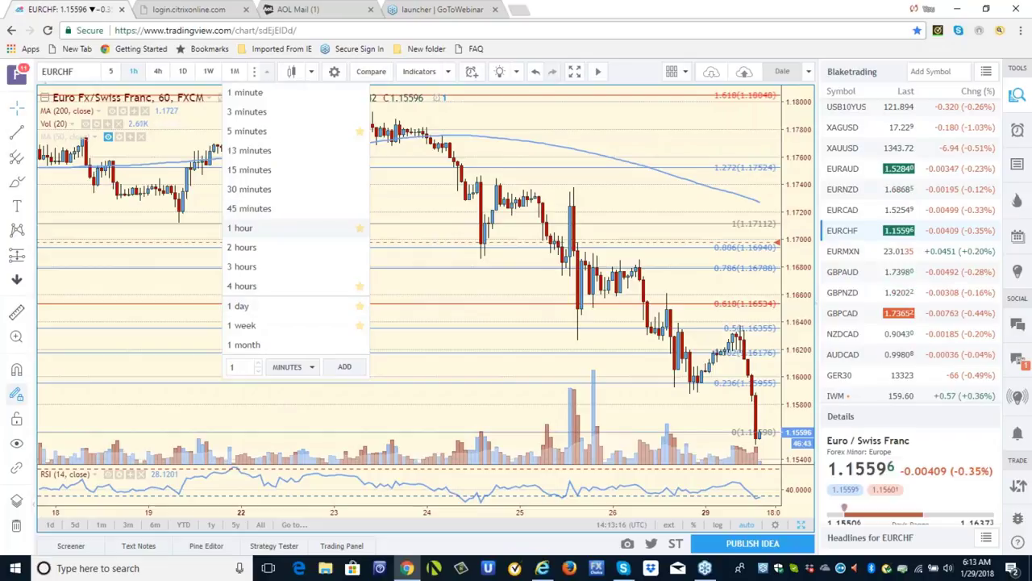
{"action": "left_click", "coordinate": [242, 285]}
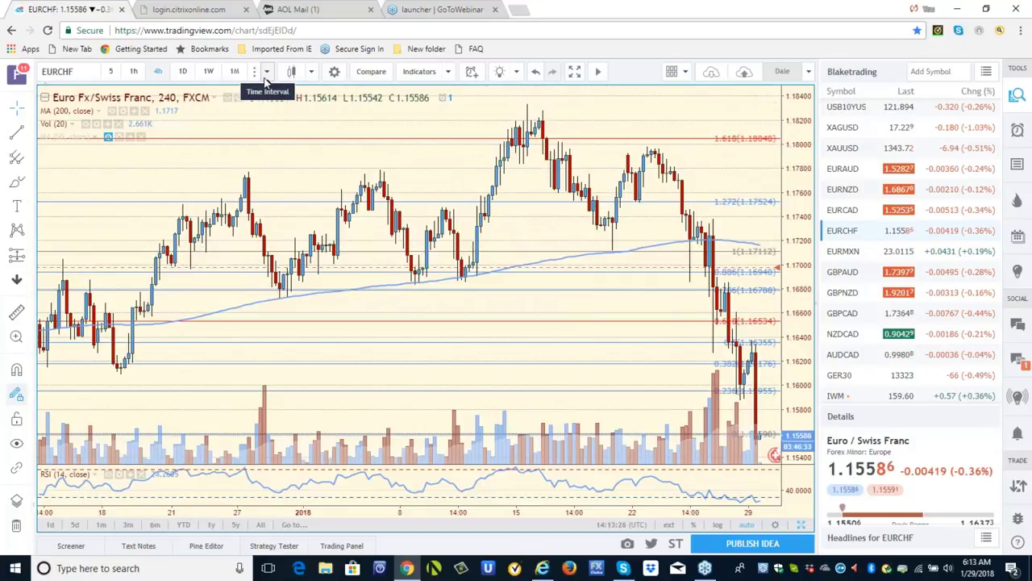
{"action": "left_click", "coordinate": [265, 76]}
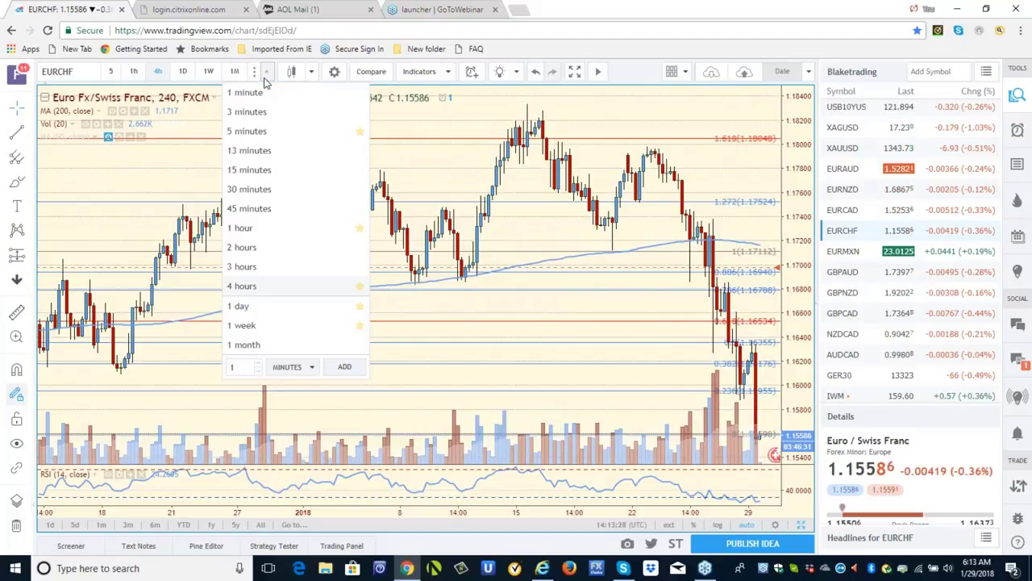
{"action": "key", "text": "Escape"}
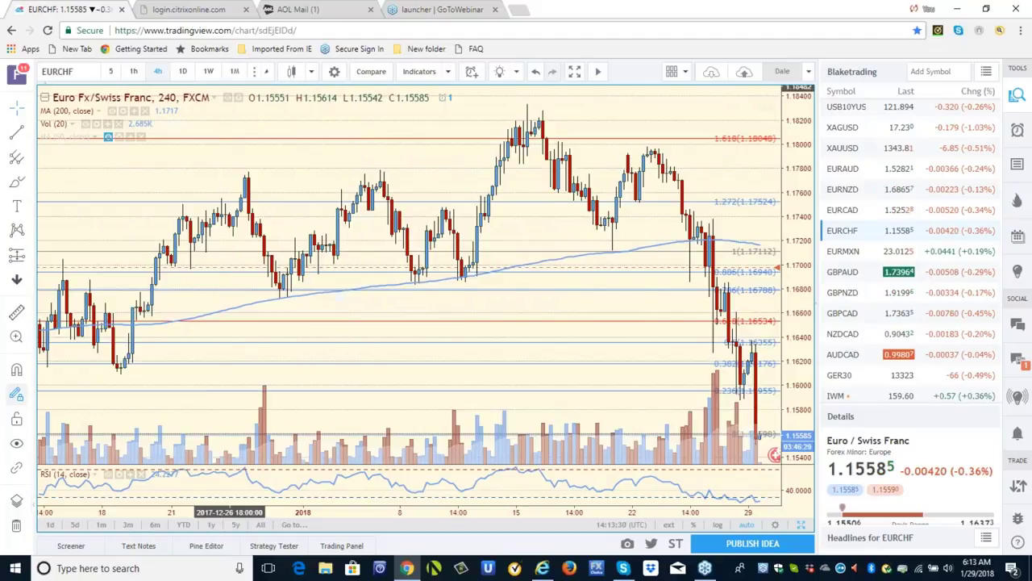
Scroll the watchlist up to bring the JPY pairs into view
{"action": "left_click", "coordinate": [266, 71]}
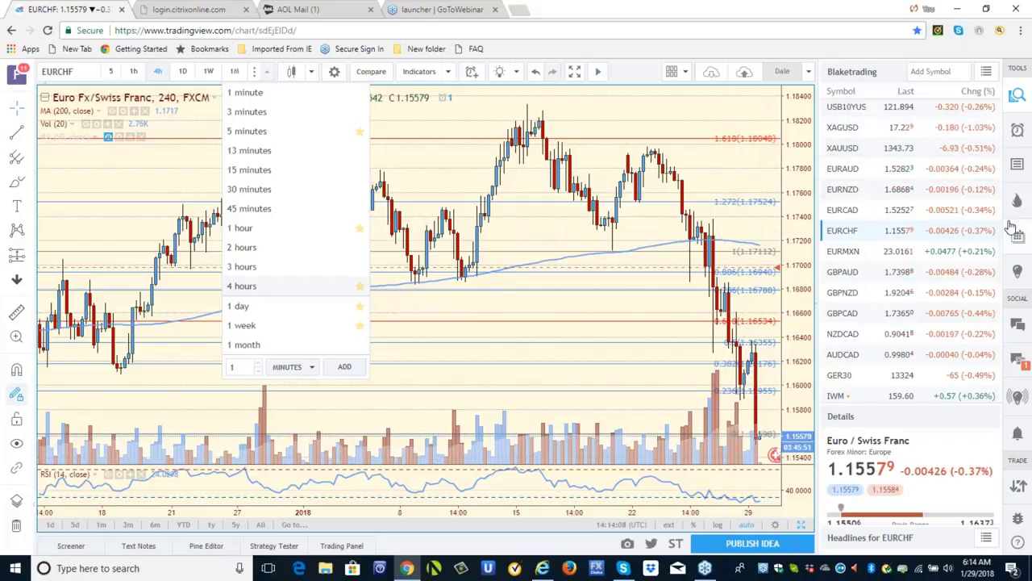
{"action": "scroll", "coordinate": [961, 158], "scroll_direction": "up", "scroll_amount": 1}
{"action": "scroll", "coordinate": [1004, 184], "scroll_direction": "up", "scroll_amount": 5}
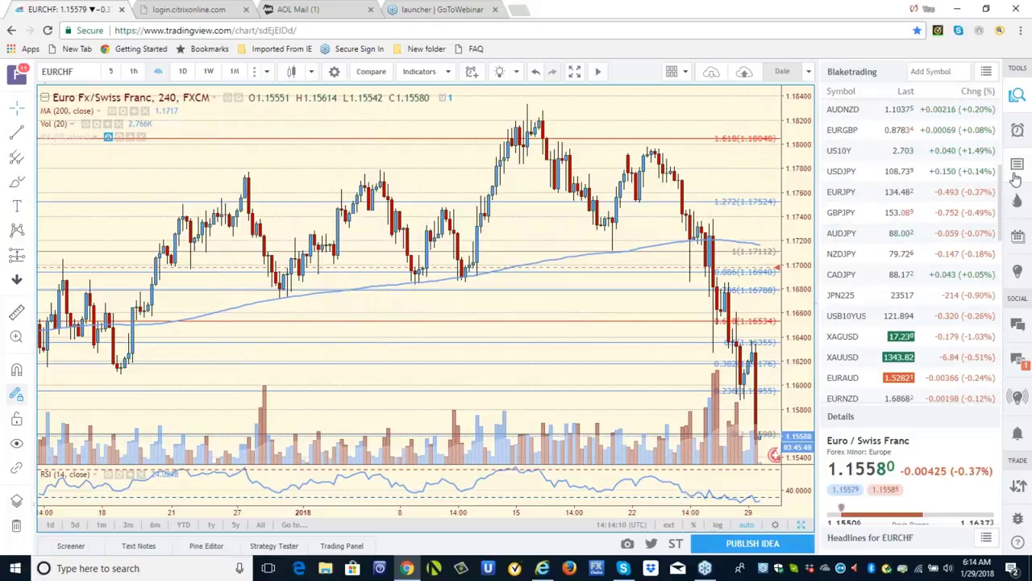
Load EURJPY from the watchlist and set it to 1-day candles
{"action": "left_click", "coordinate": [839, 193]}
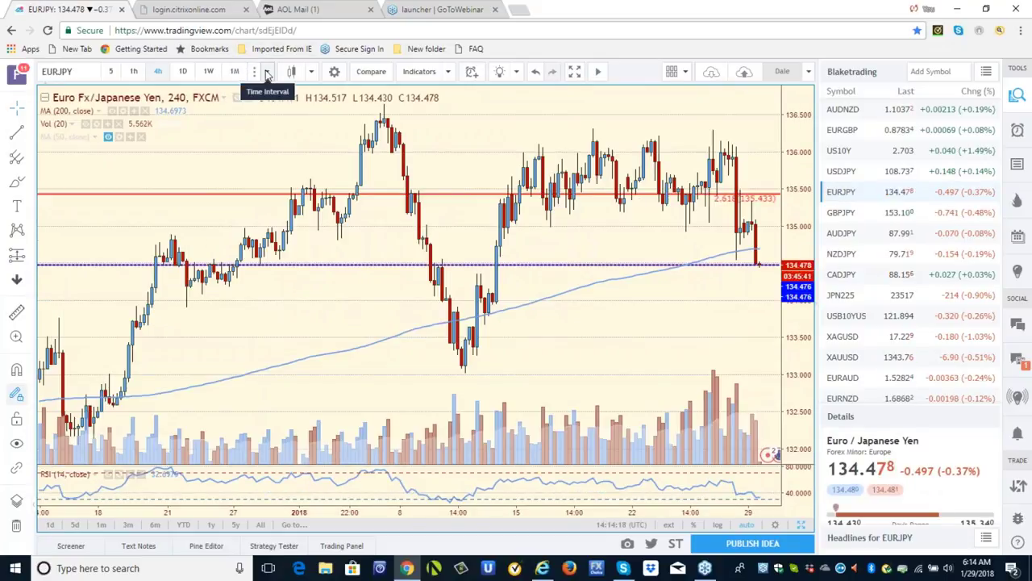
{"action": "left_click", "coordinate": [269, 73]}
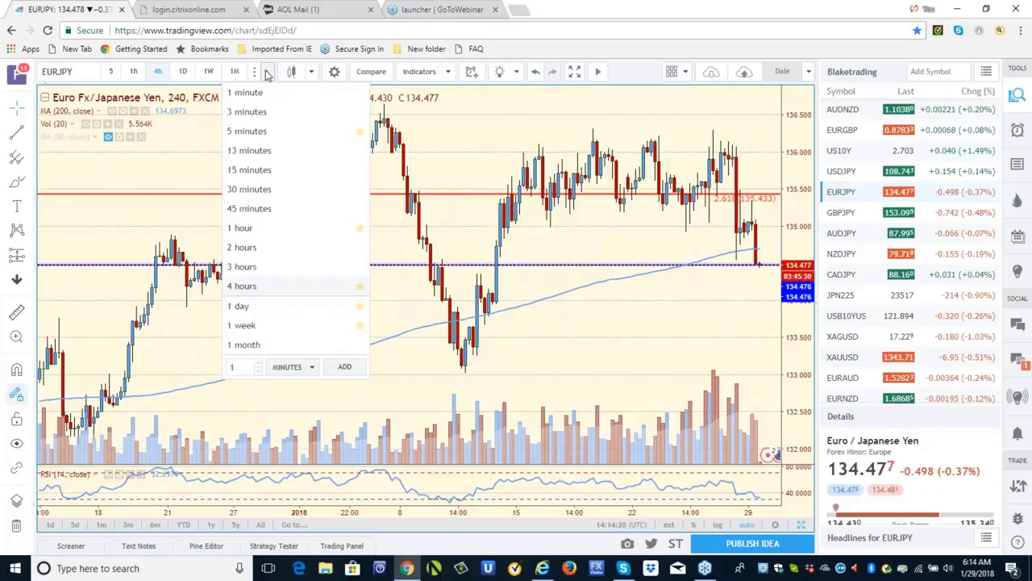
{"action": "left_click", "coordinate": [273, 310]}
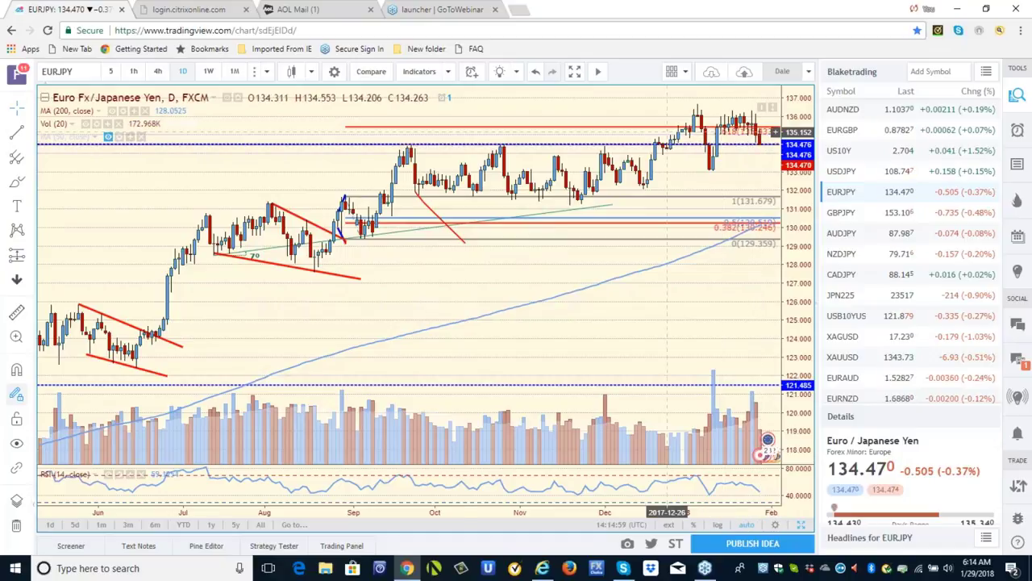
Set the EURJPY chart interval to 1 hour
{"action": "left_click", "coordinate": [255, 71]}
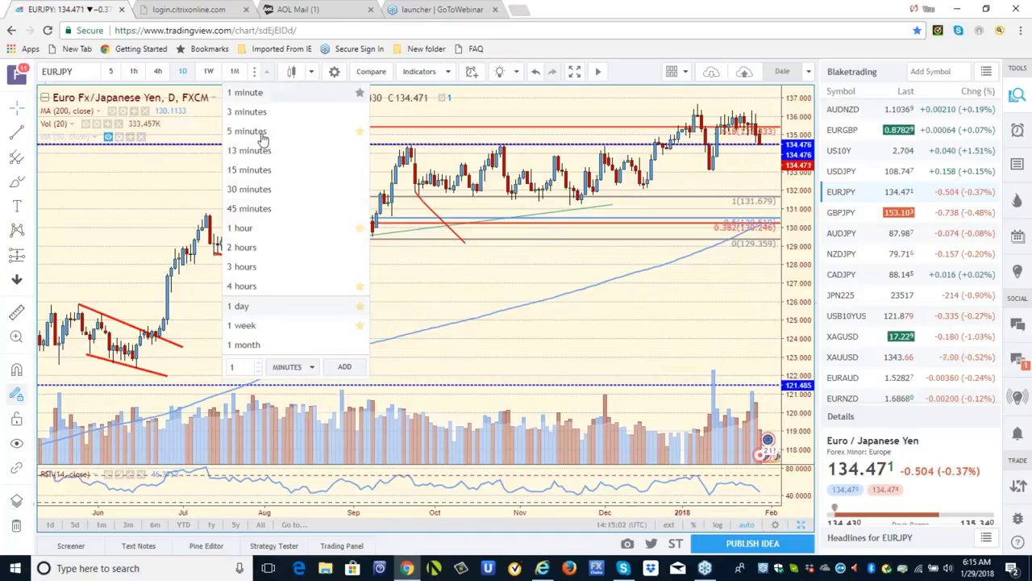
{"action": "left_click", "coordinate": [242, 228]}
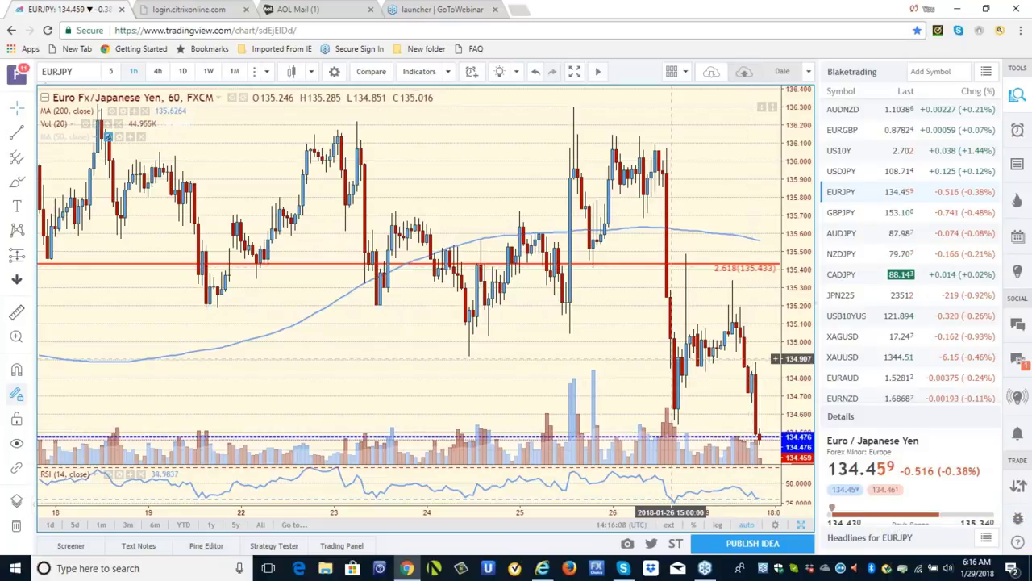
Bring the TweetDeck window forward, then open the taskbar speaker's context menu for Sounds
{"action": "left_click", "coordinate": [545, 570]}
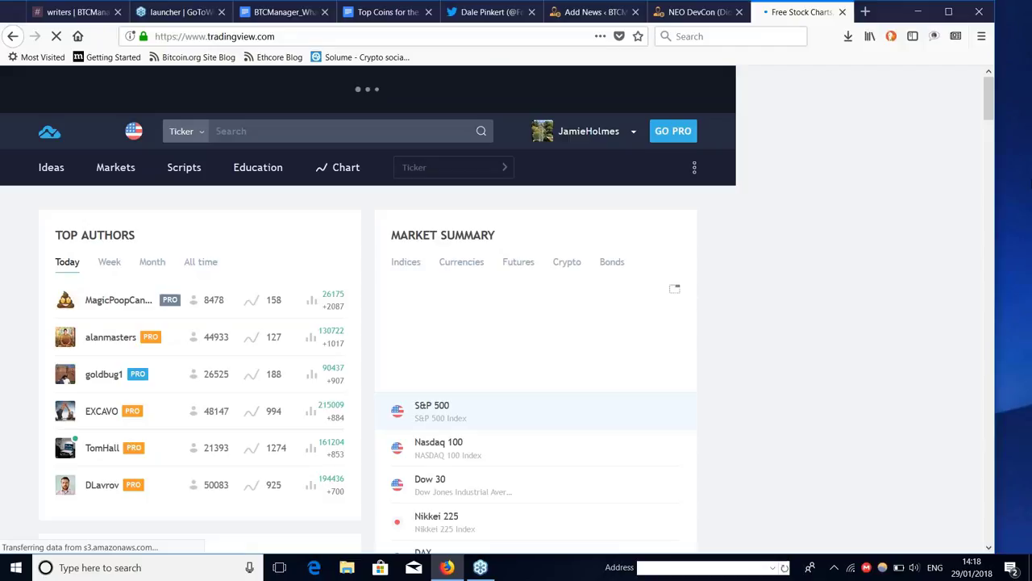
{"action": "right_click", "coordinate": [915, 567]}
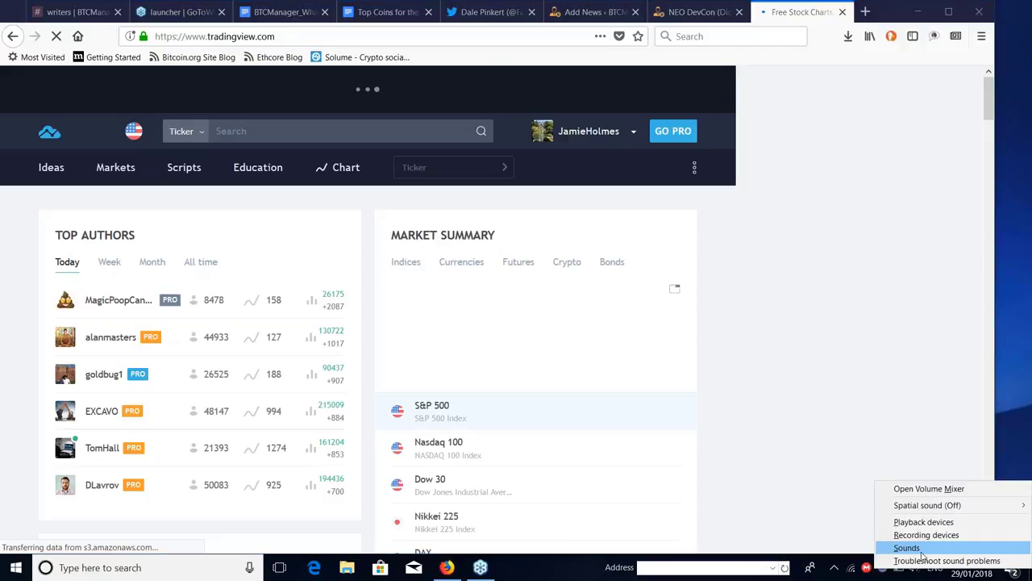